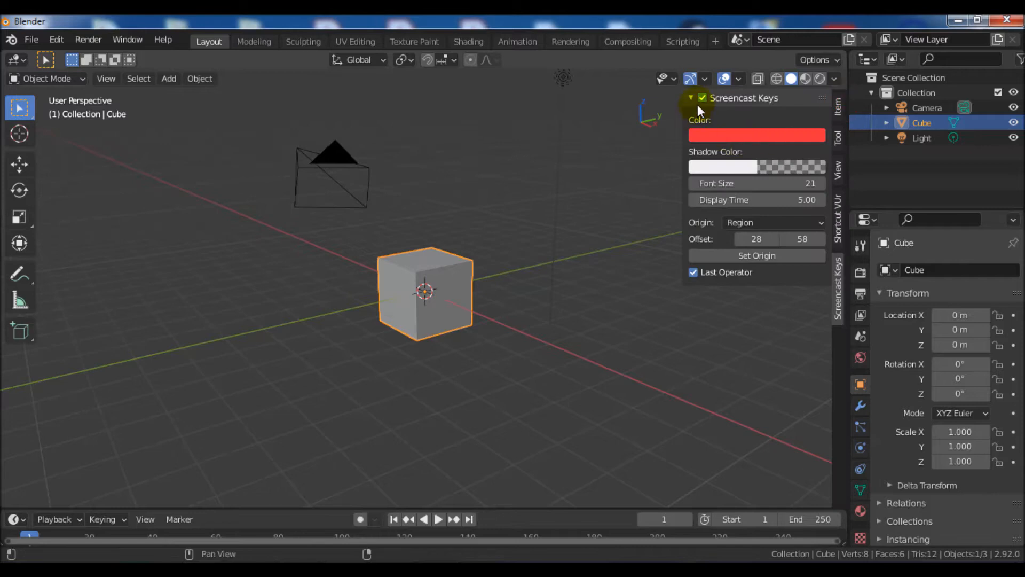
# Step: Hide the 3D viewport's sidebar that shows the Screencast Keys settings
pyautogui.moveTo(629, 175); pyautogui.dragTo(549, 228, button='middle')
pyautogui.press('b')
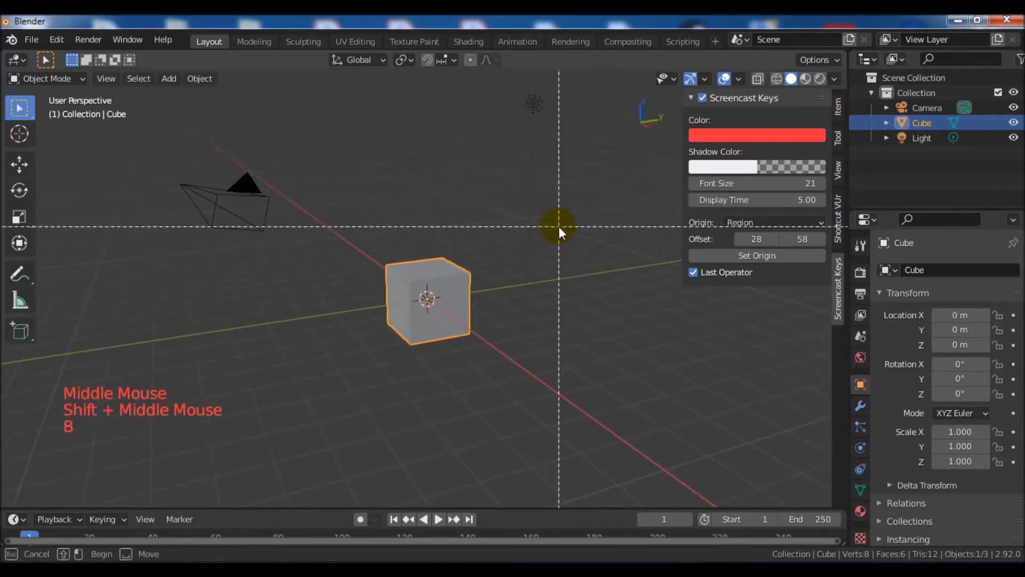
pyautogui.press('n')
pyautogui.scroll(-2, 586, 238)
pyautogui.moveTo(586, 243)
pyautogui.keyDown('shift'); pyautogui.mouseDown(button='middle')
pyautogui.moveTo(611, 254)
pyautogui.moveTo(597, 252)
pyautogui.mouseUp(button='middle'); pyautogui.keyUp('shift')
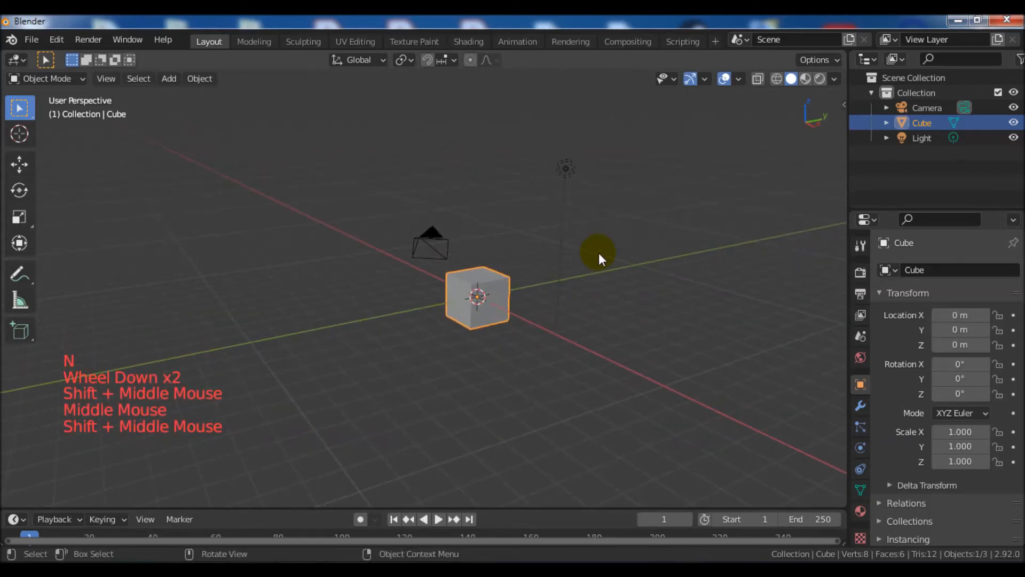
# Step: Switch to the front orthographic view and delete the default cube, camera and light
pyautogui.press('KP_1')
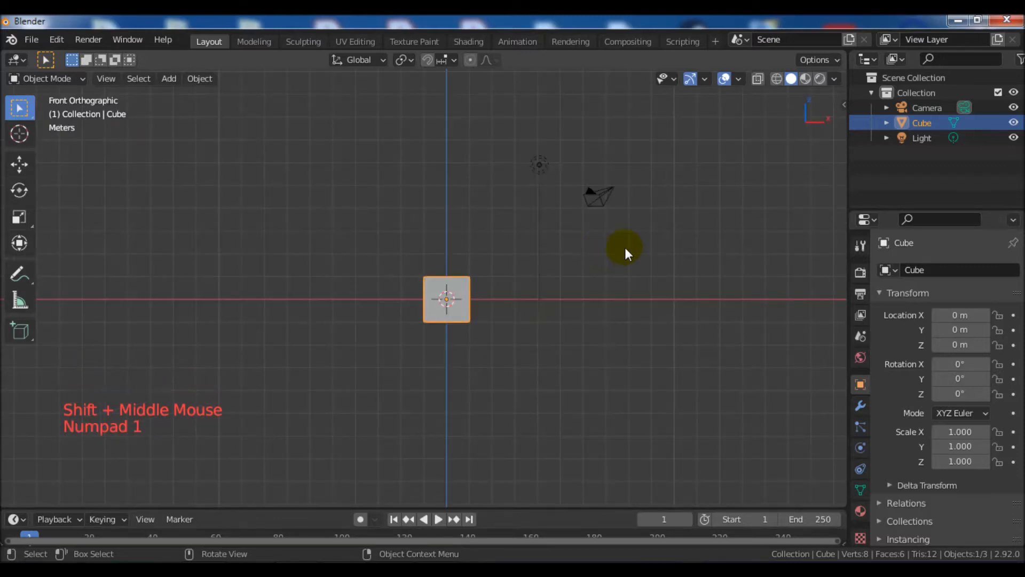
pyautogui.press('b')
pyautogui.moveTo(368, 138); pyautogui.dragTo(622, 329)
pyautogui.scroll(1, 545, 237)
pyautogui.keyDown('shift'); pyautogui.moveTo(545, 235); pyautogui.dragTo(597, 260, button='middle'); pyautogui.keyUp('shift')
pyautogui.press('x')
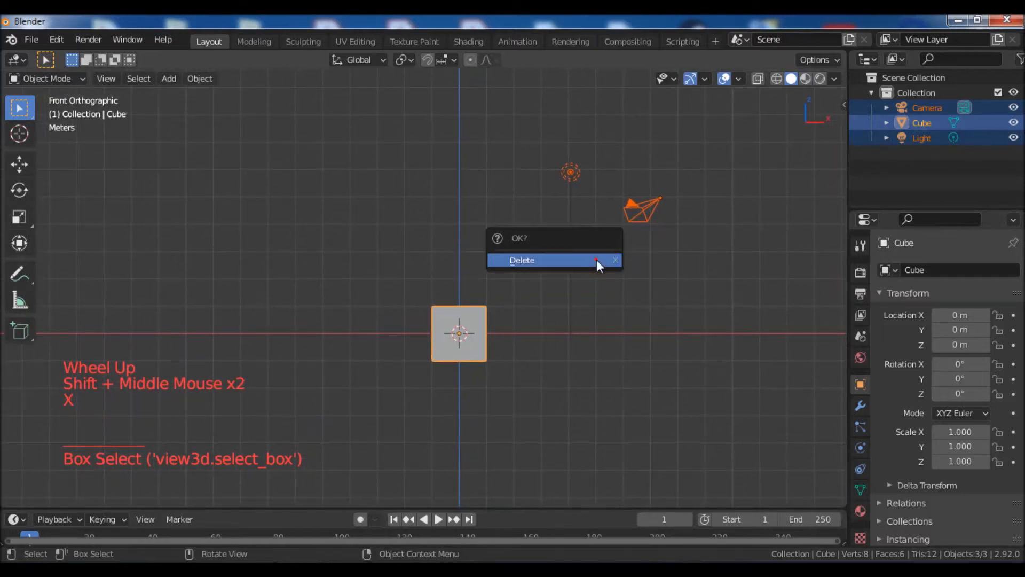
pyautogui.click(597, 260)
pyautogui.keyDown('shift'); pyautogui.moveTo(571, 260); pyautogui.dragTo(593, 267, button='middle'); pyautogui.keyUp('shift')
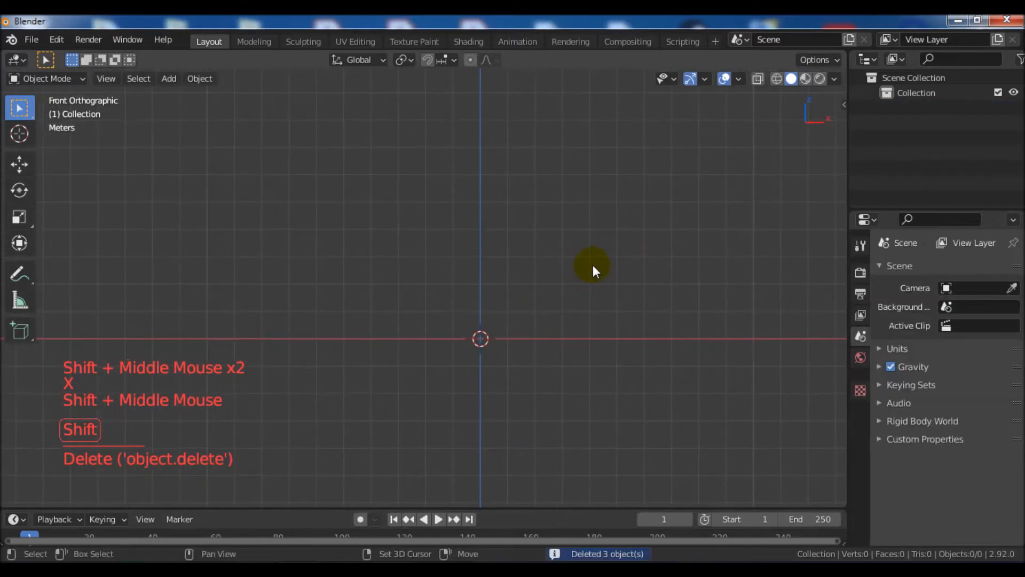
# Step: Add the prod162300…417260_F.jp photo of the wooden pedestal table from D:\Blender Project\table\ as a background image
pyautogui.hotkey('shift', 'a')
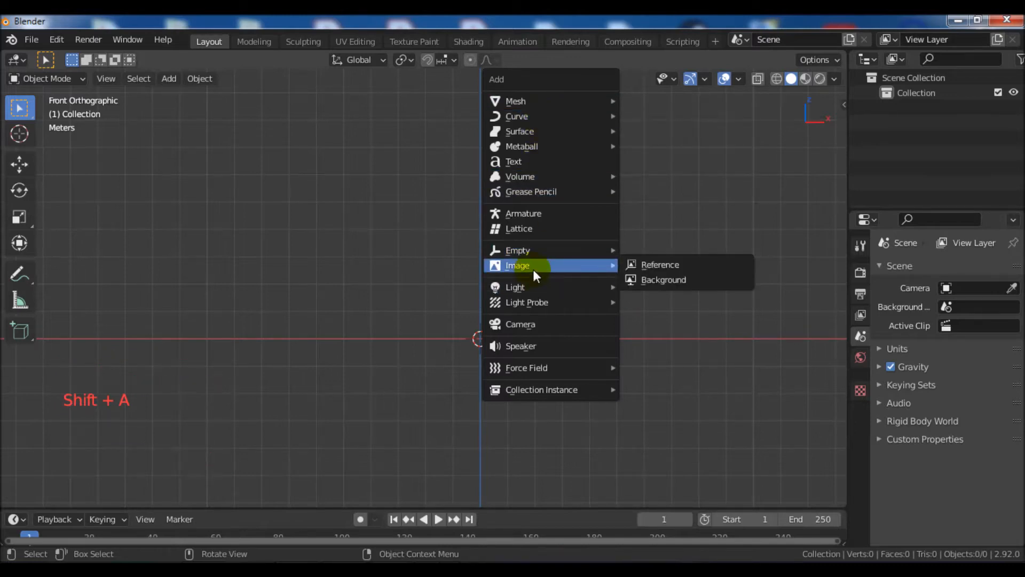
pyautogui.click(647, 280)
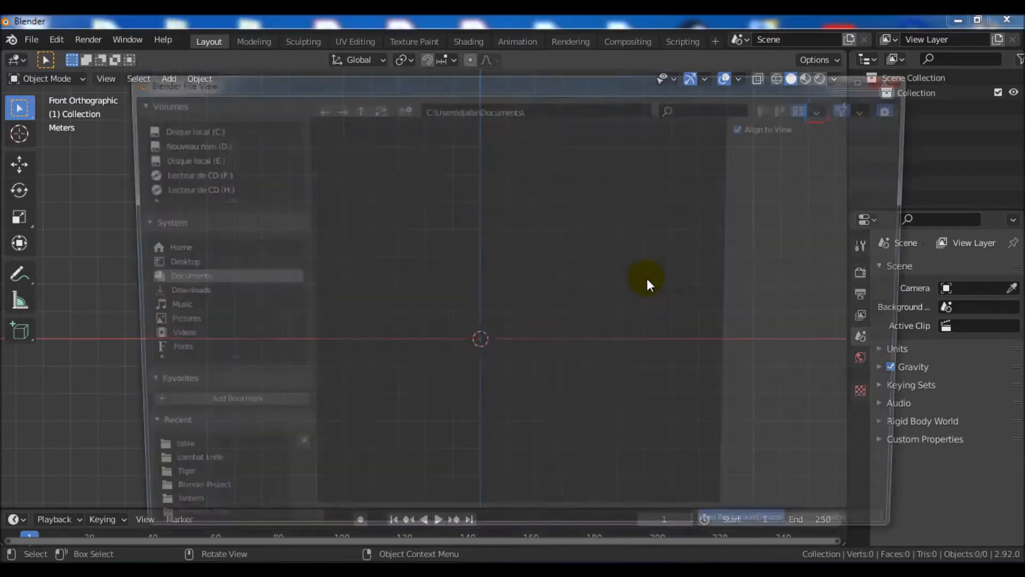
pyautogui.click(158, 459)
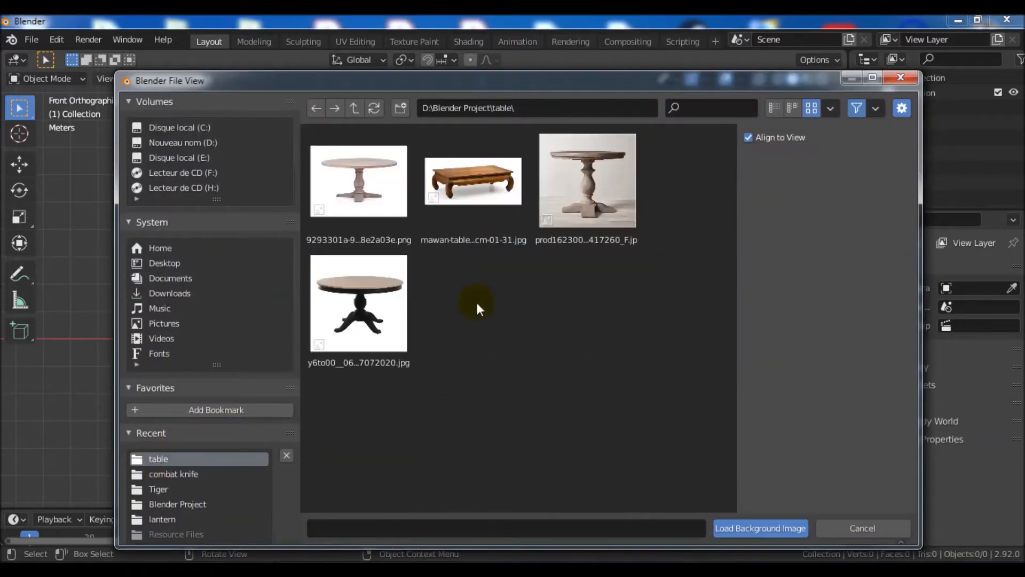
pyautogui.doubleClick(553, 195)
# Step: Move the background image up along Z by about 1.97 m so the table's base rests on the X axis line
pyautogui.scroll(3, 569, 299)
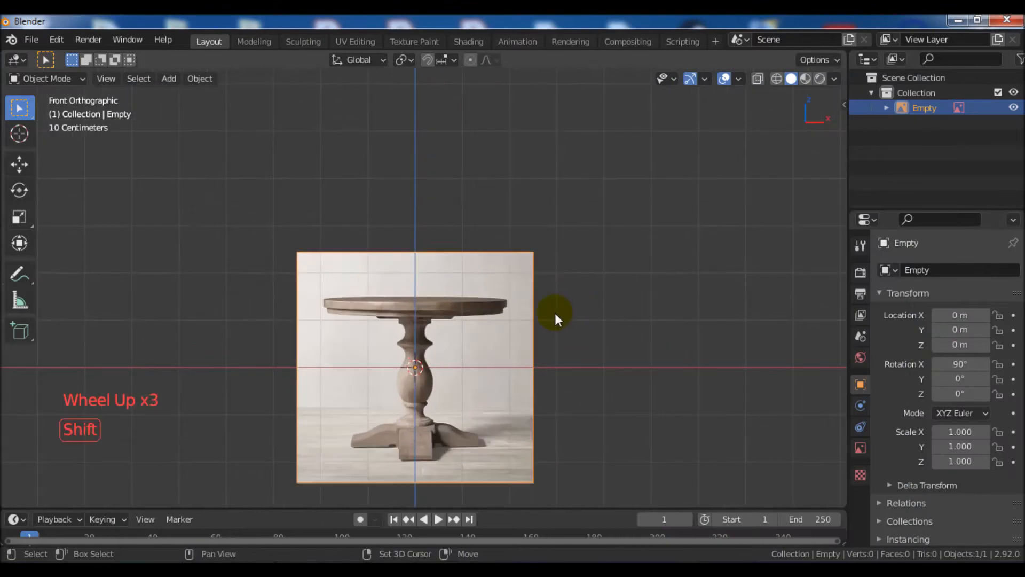
pyautogui.keyDown('shift'); pyautogui.moveTo(555, 313); pyautogui.dragTo(689, 244, button='middle'); pyautogui.keyUp('shift')
pyautogui.scroll(3, 588, 265)
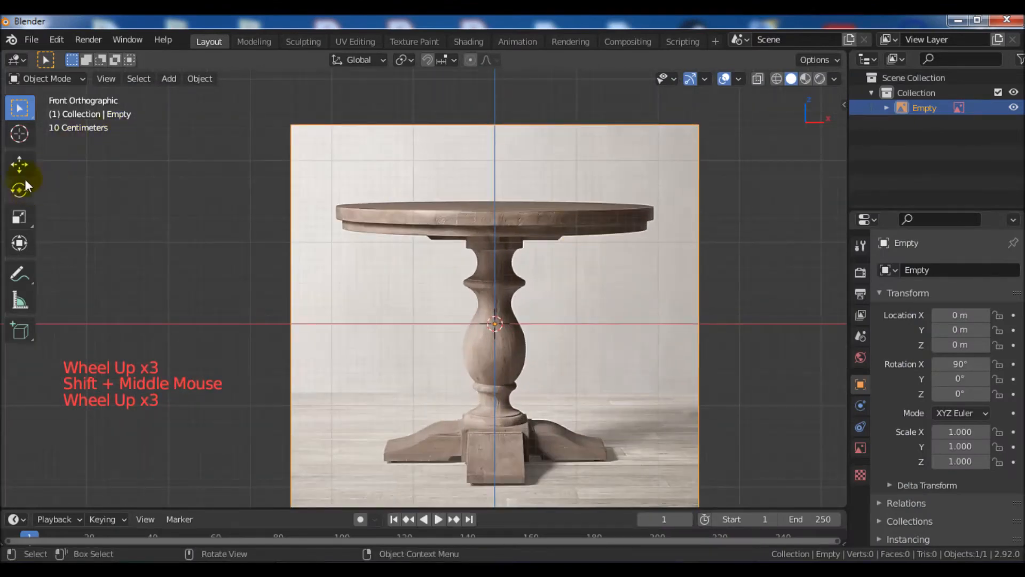
pyautogui.click(19, 163)
pyautogui.scroll(-2, 519, 243)
pyautogui.tripleClick(498, 231)
pyautogui.moveTo(499, 225); pyautogui.dragTo(498, 111)
pyautogui.keyDown('shift'); pyautogui.moveTo(738, 323); pyautogui.dragTo(642, 427, button='middle'); pyautogui.keyUp('shift')
pyautogui.scroll(2, 681, 261)
pyautogui.keyDown('shift'); pyautogui.moveTo(681, 261); pyautogui.dragTo(733, 274, button='middle'); pyautogui.keyUp('shift')
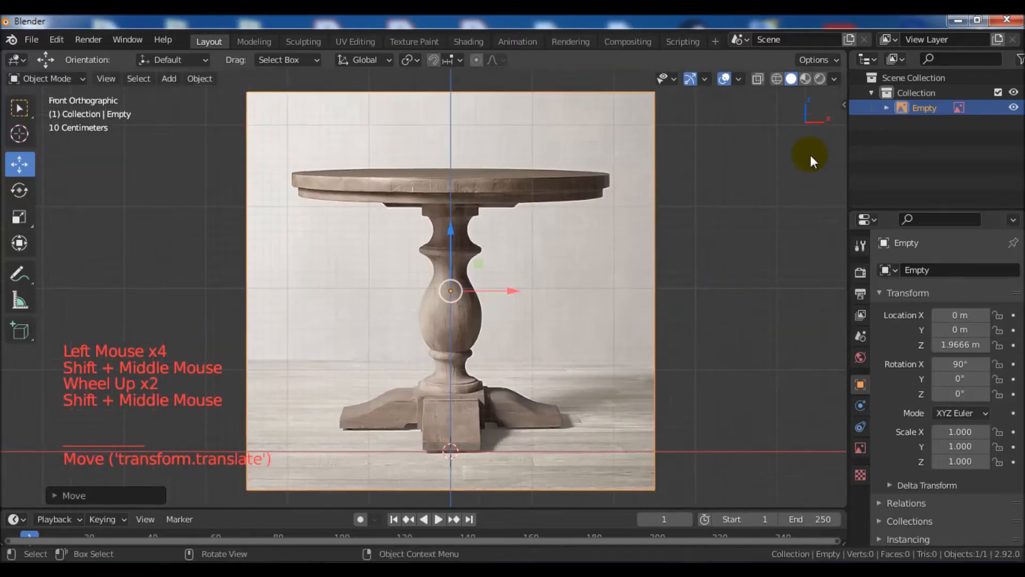
# Step: Widen the side area, make the Outliner taller and turn it into an Image Editor
pyautogui.moveTo(847, 126); pyautogui.dragTo(715, 126)
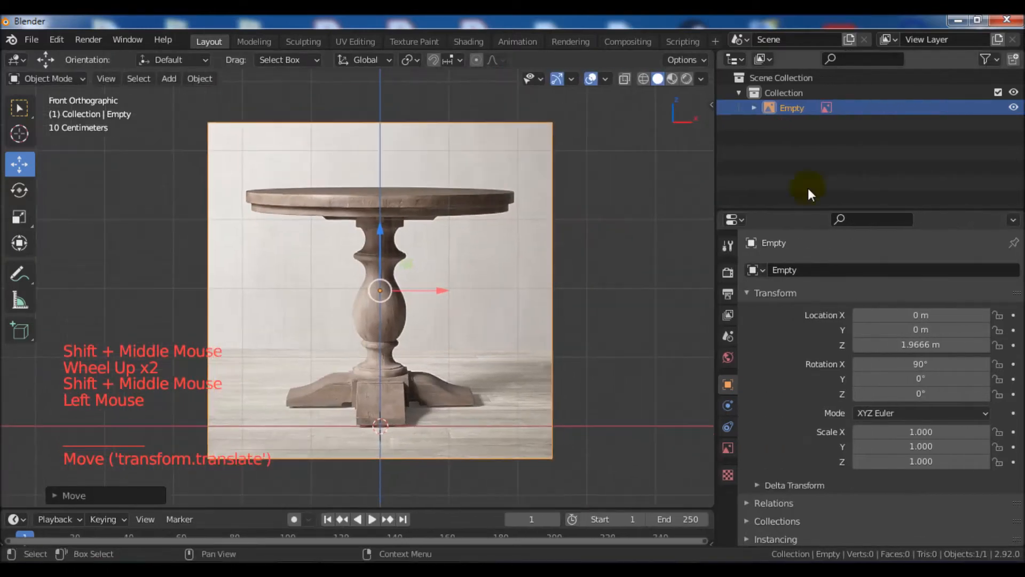
pyautogui.moveTo(803, 208); pyautogui.dragTo(803, 285)
pyautogui.click(733, 59)
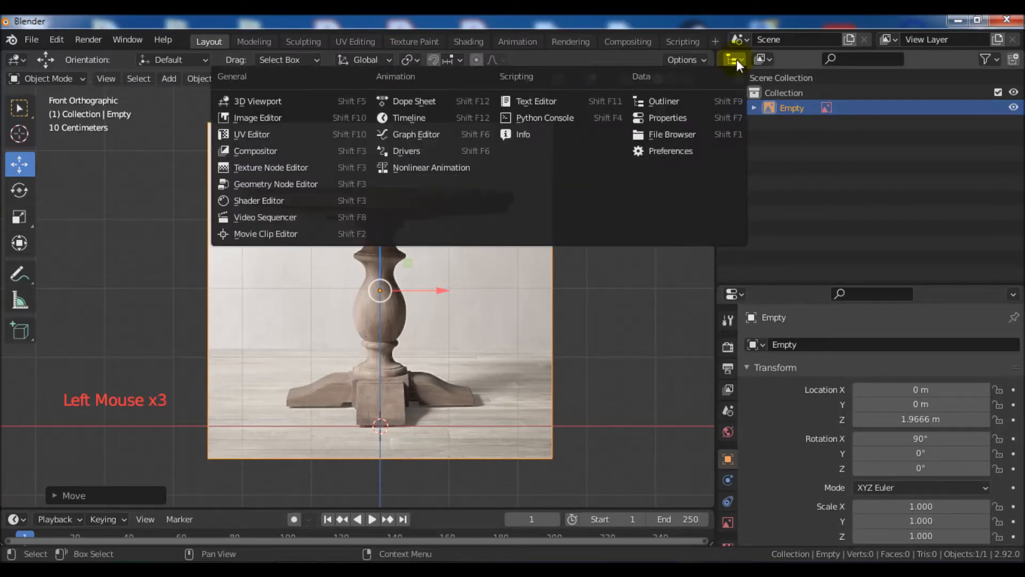
pyautogui.click(261, 120)
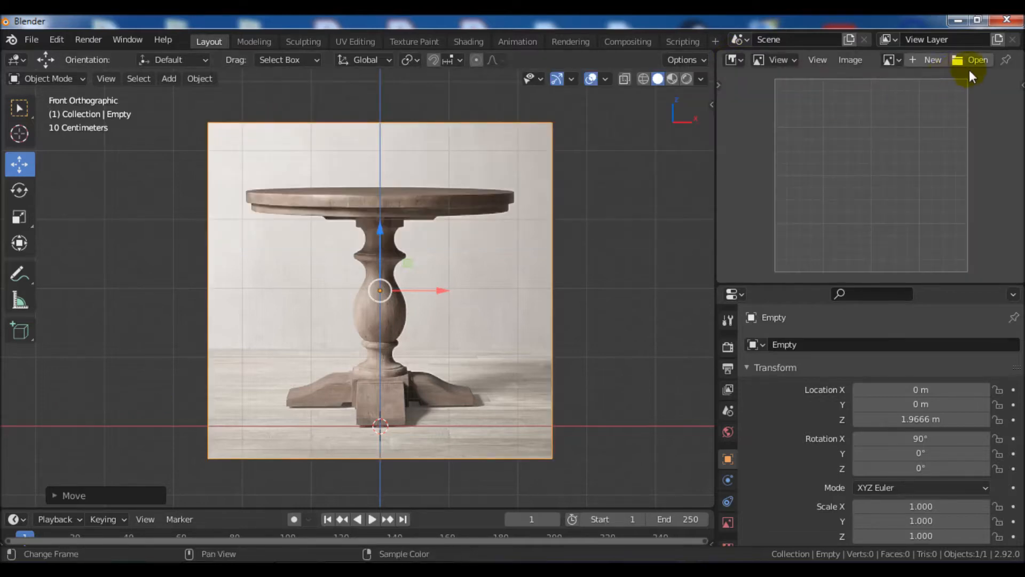
# Step: Open the same pedestal table photo from the table folder in the Image Editor
pyautogui.click(967, 61)
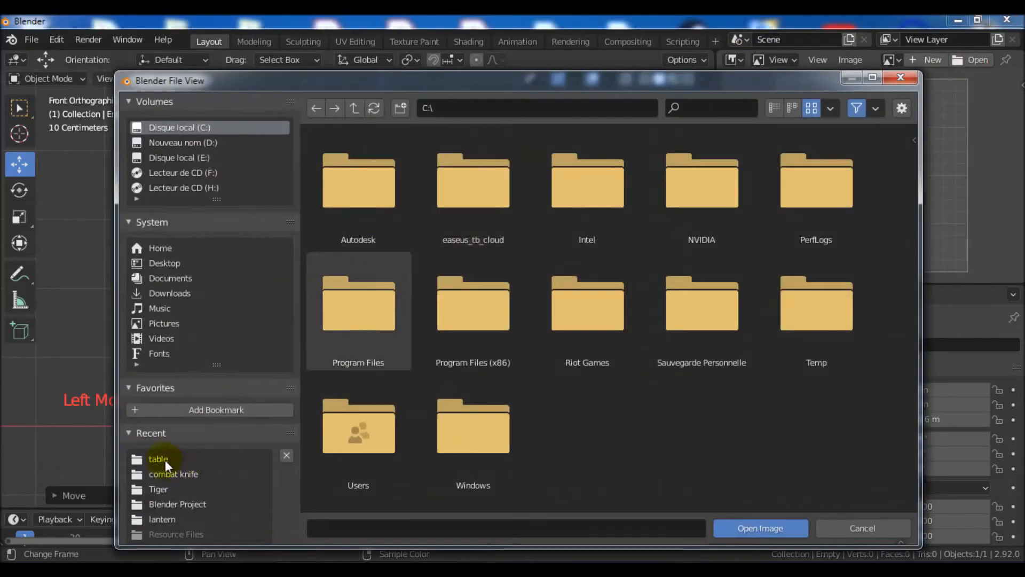
pyautogui.click(158, 459)
pyautogui.doubleClick(536, 224)
pyautogui.scroll(-2, 940, 116)
pyautogui.moveTo(940, 116); pyautogui.dragTo(892, 163, button='middle')
pyautogui.scroll(-2, 895, 164)
pyautogui.scroll(1, 1015, 95)
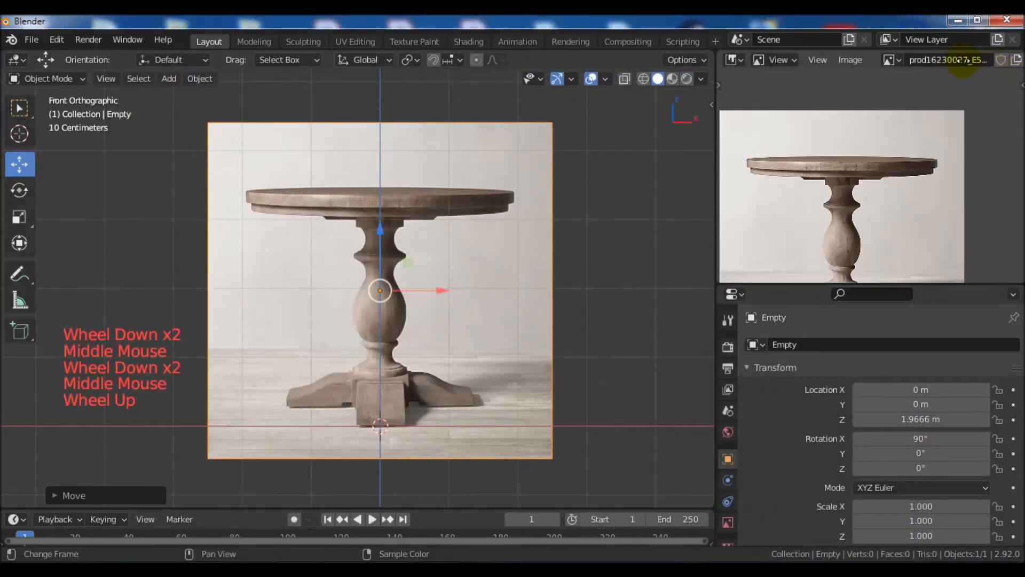
# Step: Pin the pedestal table photo in the Image Editor and frame the whole table there
pyautogui.moveTo(1011, 66); pyautogui.dragTo(967, 61, button='middle')
pyautogui.click(942, 61)
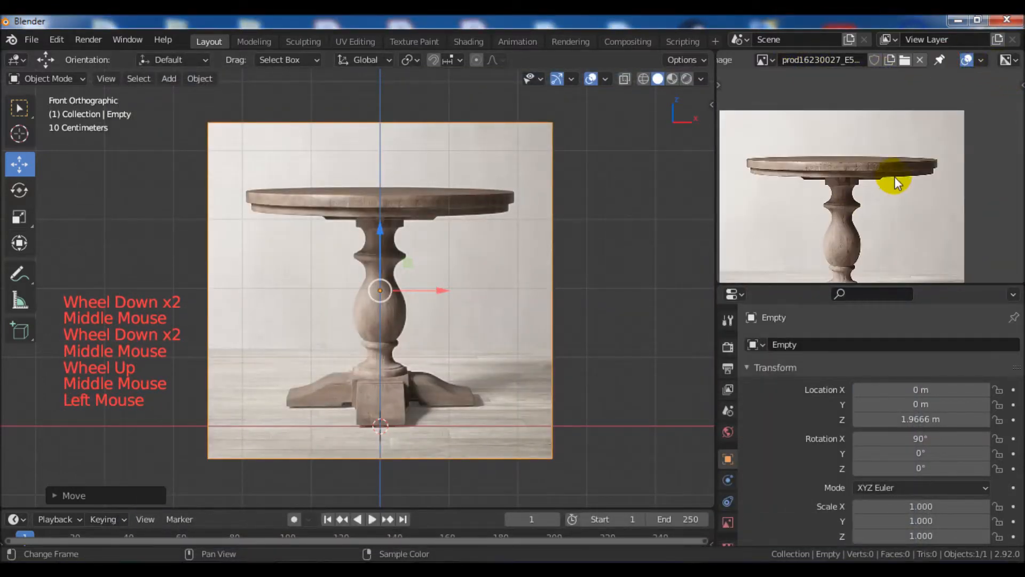
pyautogui.scroll(-3, 889, 197)
pyautogui.scroll(3, 886, 210)
pyautogui.keyDown('shift'); pyautogui.moveTo(846, 211); pyautogui.dragTo(882, 193, button='middle'); pyautogui.keyUp('shift')
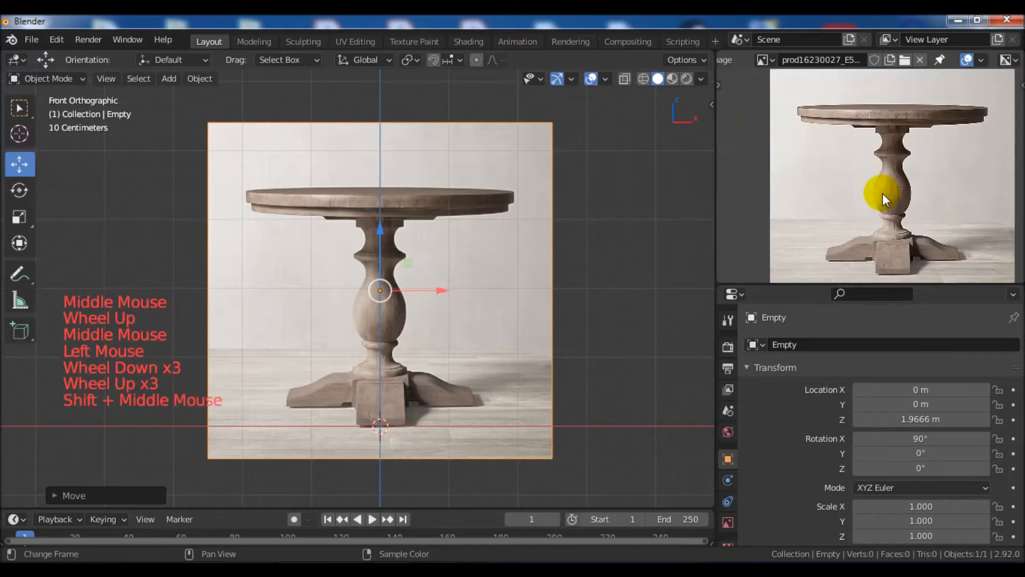
pyautogui.click(253, 43)
pyautogui.click(215, 42)
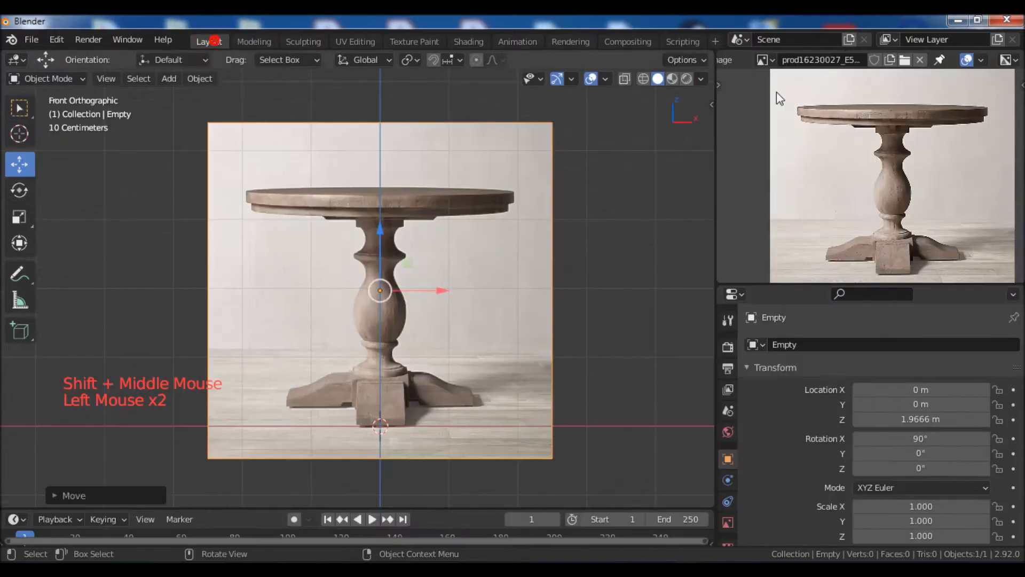
pyautogui.keyDown('shift'); pyautogui.moveTo(566, 214); pyautogui.dragTo(565, 241, button='middle'); pyautogui.keyUp('shift')
pyautogui.scroll(2, 573, 194)
pyautogui.scroll(-1, 559, 222)
pyautogui.scroll(-3, 583, 223)
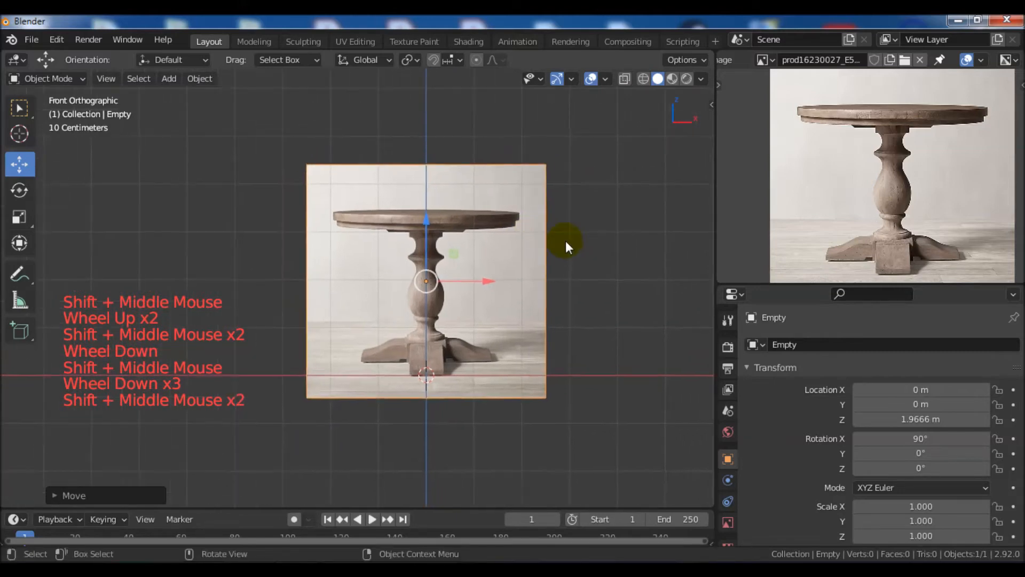
pyautogui.scroll(1, 565, 241)
# Step: Add a cylinder mesh at the origin and set its vertex count to 12
pyautogui.hotkey('shift', 'a')
pyautogui.moveTo(530, 236)
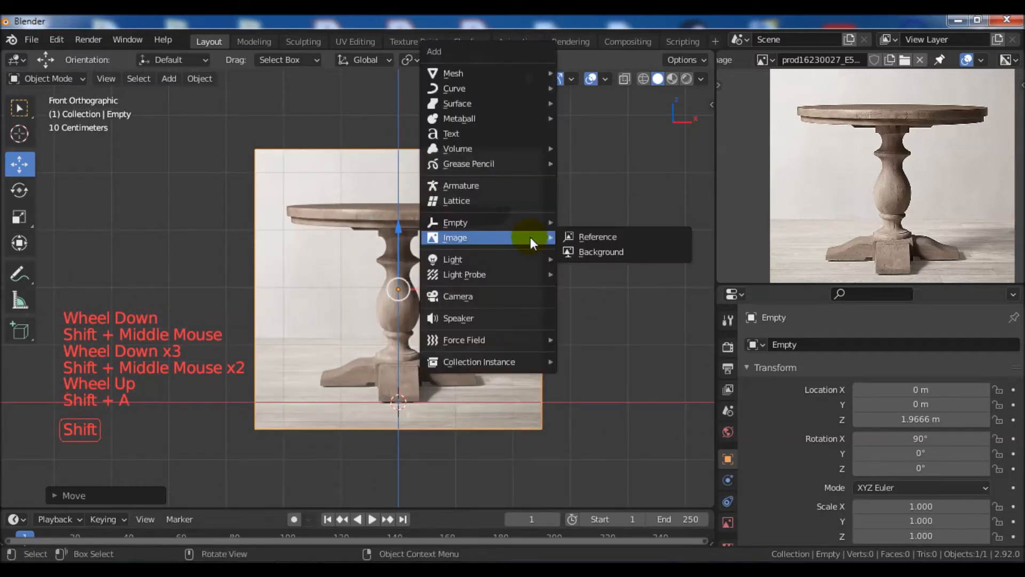
pyautogui.moveTo(492, 76)
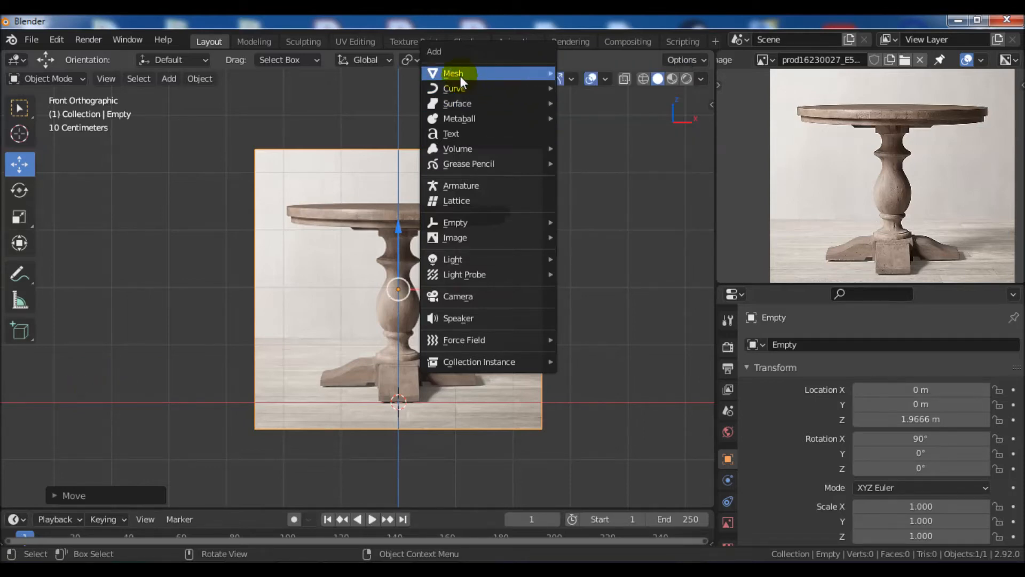
pyautogui.click(598, 149)
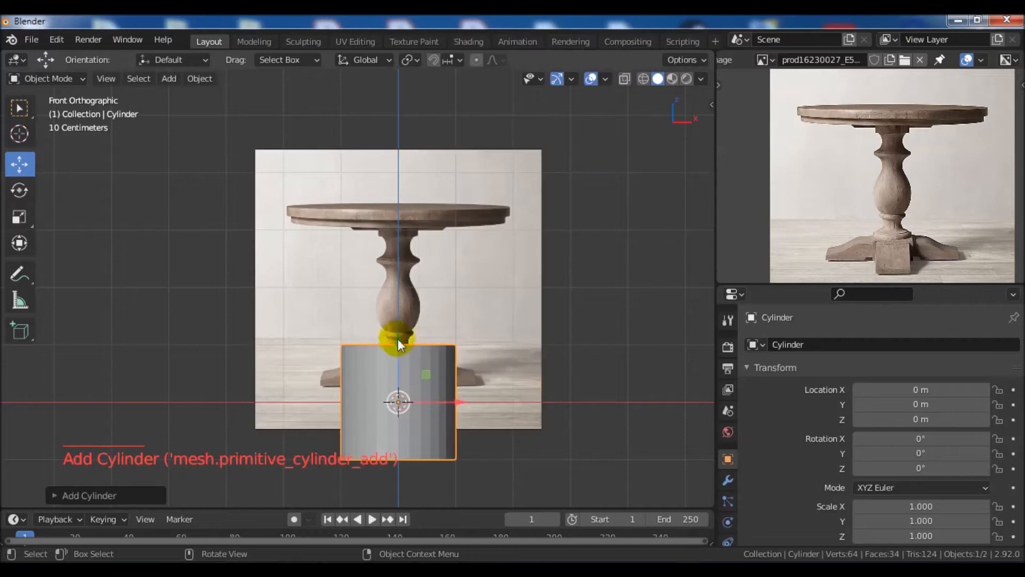
pyautogui.click(118, 495)
pyautogui.click(189, 315)
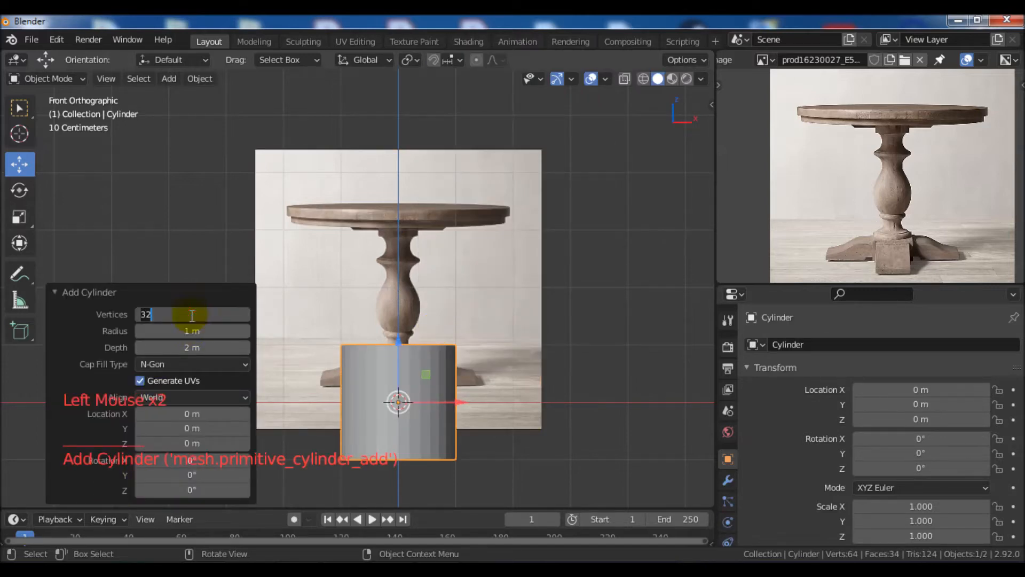
pyautogui.write('12')
pyautogui.press('Return')
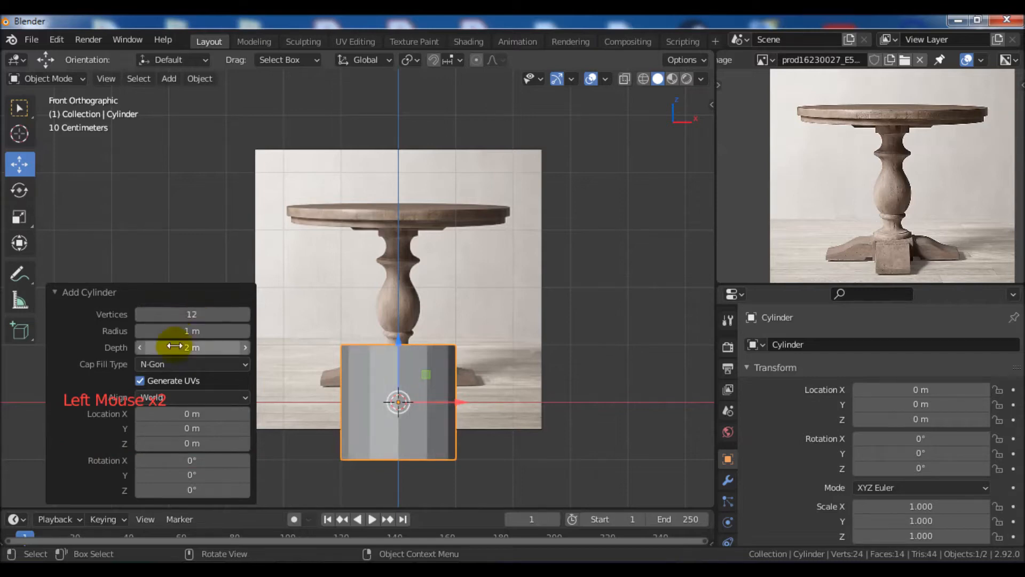
pyautogui.click(158, 294)
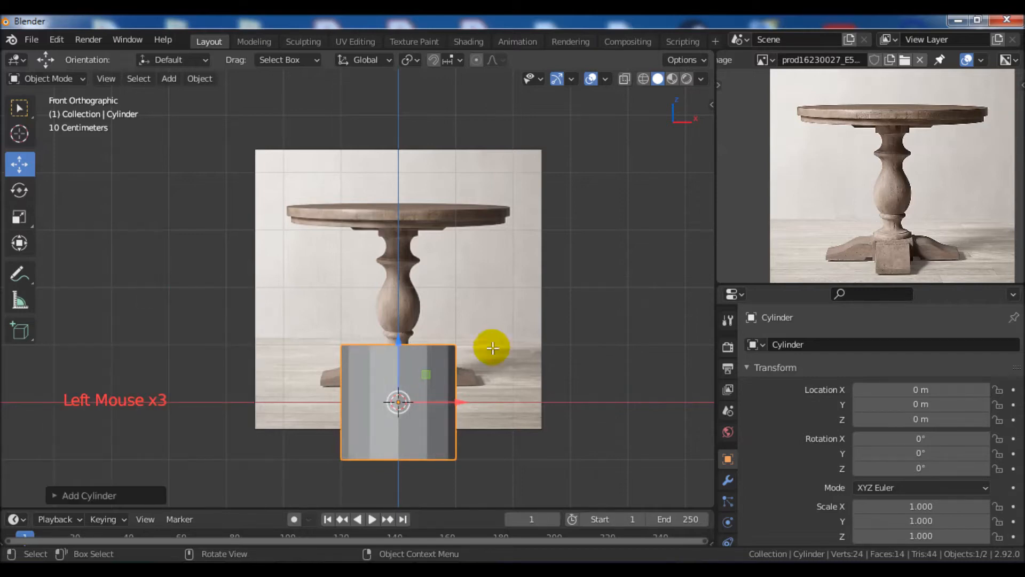
# Step: Enter Edit Mode on the cylinder and display the viewport in wireframe shading
pyautogui.press('Tab')
pyautogui.moveTo(482, 400)
pyautogui.keyDown('shift'); pyautogui.mouseDown(button='middle')
pyautogui.moveTo(526, 409)
pyautogui.moveTo(549, 385)
pyautogui.mouseUp(button='middle'); pyautogui.keyUp('shift')
pyautogui.press('z')
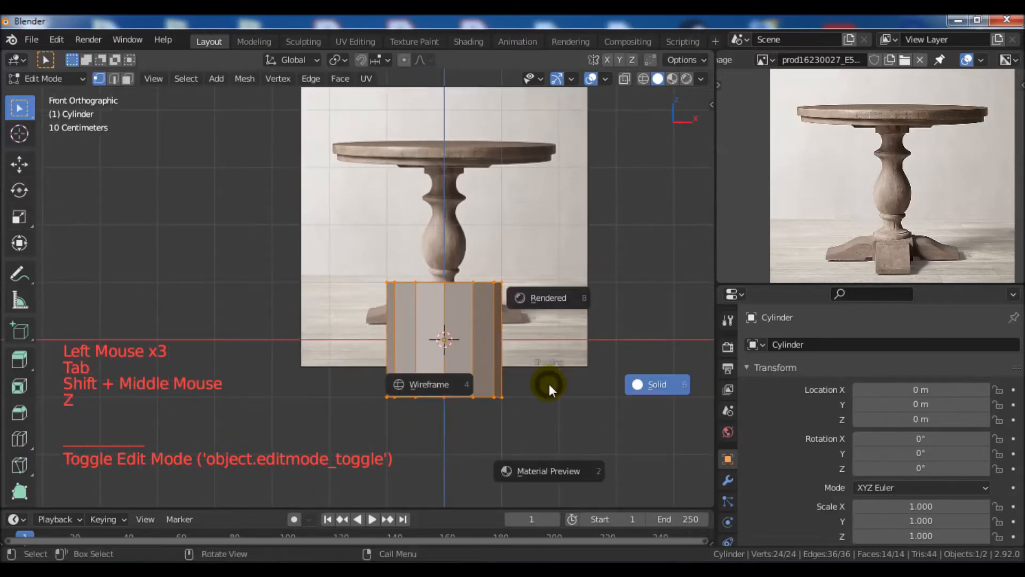
pyautogui.click(435, 385)
# Step: Move the whole cylinder mesh up along Z until it is centred on the tabletop in the reference image
pyautogui.scroll(3, 515, 366)
pyautogui.keyDown('shift'); pyautogui.moveTo(514, 367); pyautogui.dragTo(520, 416, button='middle'); pyautogui.keyUp('shift')
pyautogui.scroll(-3, 526, 369)
pyautogui.click(19, 163)
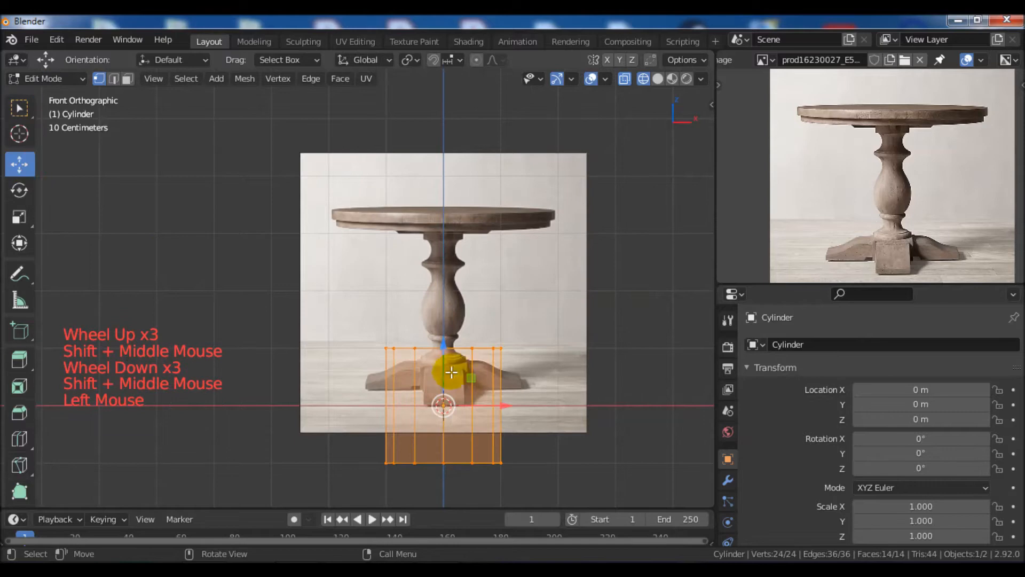
pyautogui.moveTo(442, 352); pyautogui.dragTo(462, 162)
pyautogui.scroll(3, 569, 286)
pyautogui.keyDown('shift'); pyautogui.moveTo(569, 286); pyautogui.dragTo(565, 353, button='middle'); pyautogui.keyUp('shift')
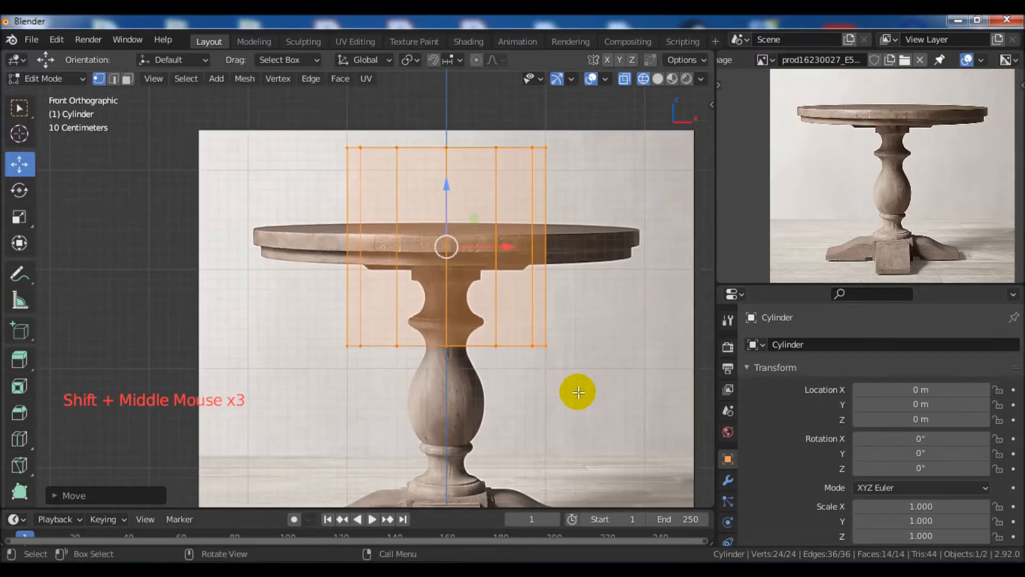
# Step: Flatten the cylinder along Z to the thickness of the tabletop's upper rim and nudge it up about 0.035 m to align with the rim
pyautogui.press('s')
pyautogui.press('z')
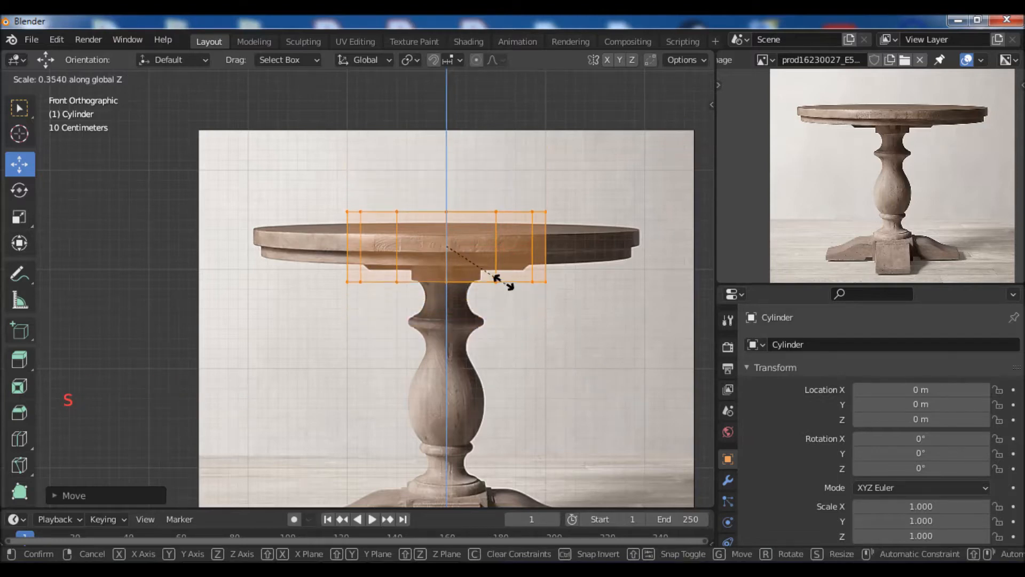
pyautogui.click(456, 254)
pyautogui.scroll(3, 421, 188)
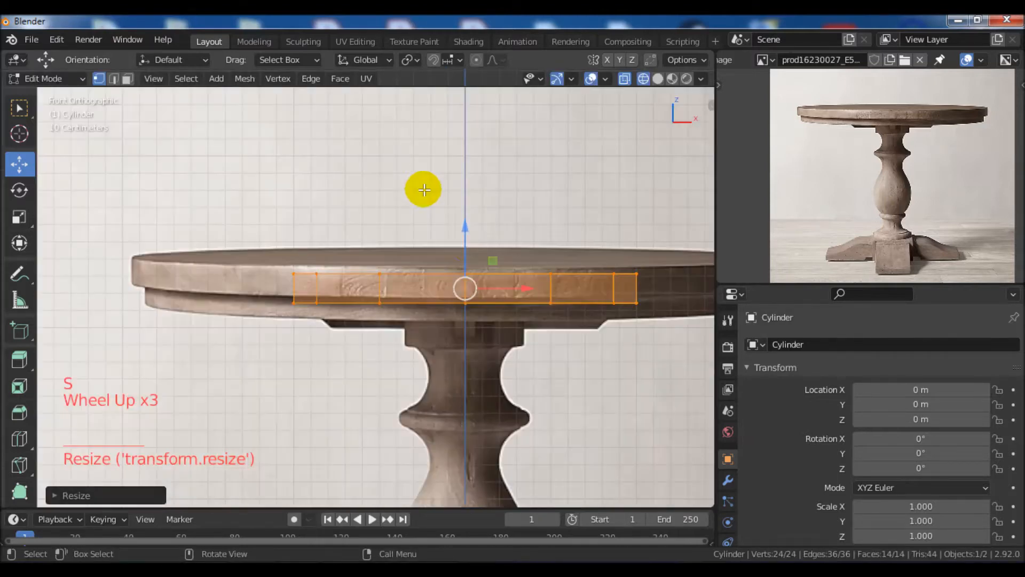
pyautogui.moveTo(465, 228); pyautogui.dragTo(465, 222)
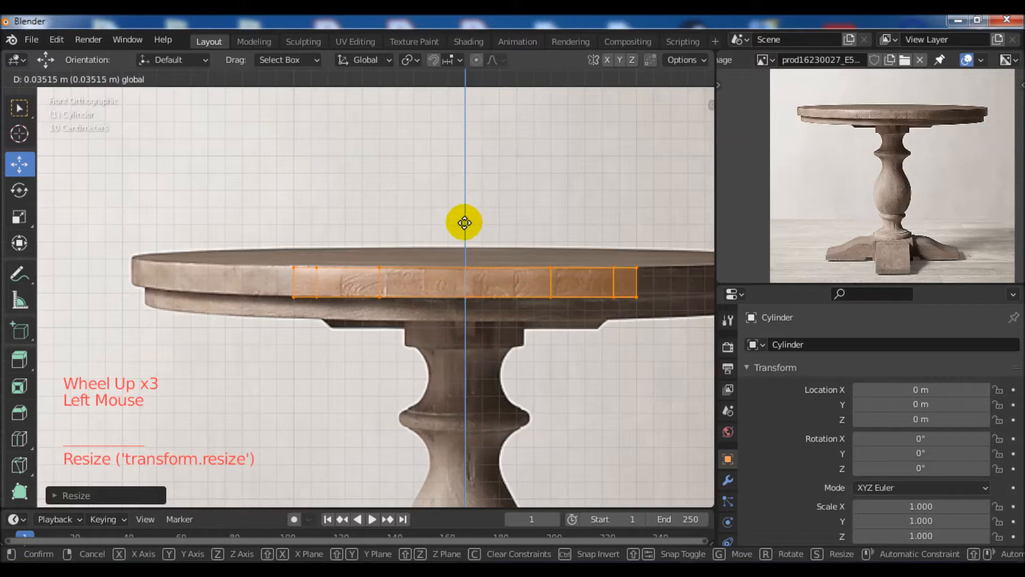
pyautogui.moveTo(465, 222); pyautogui.dragTo(465, 222)
# Step: Scale the cylinder mesh outward with Z locked until its width matches the tabletop's upper rim in the reference image
pyautogui.scroll(-1, 528, 294)
pyautogui.keyDown('shift'); pyautogui.moveTo(609, 343); pyautogui.dragTo(488, 338, button='middle'); pyautogui.keyUp('shift')
pyautogui.scroll(-2, 455, 304)
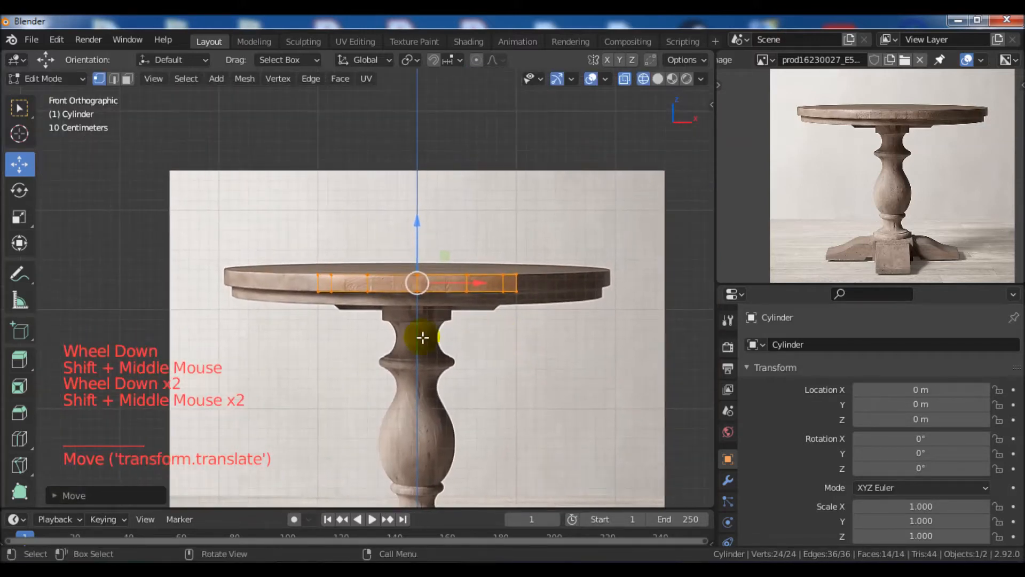
pyautogui.scroll(1, 421, 336)
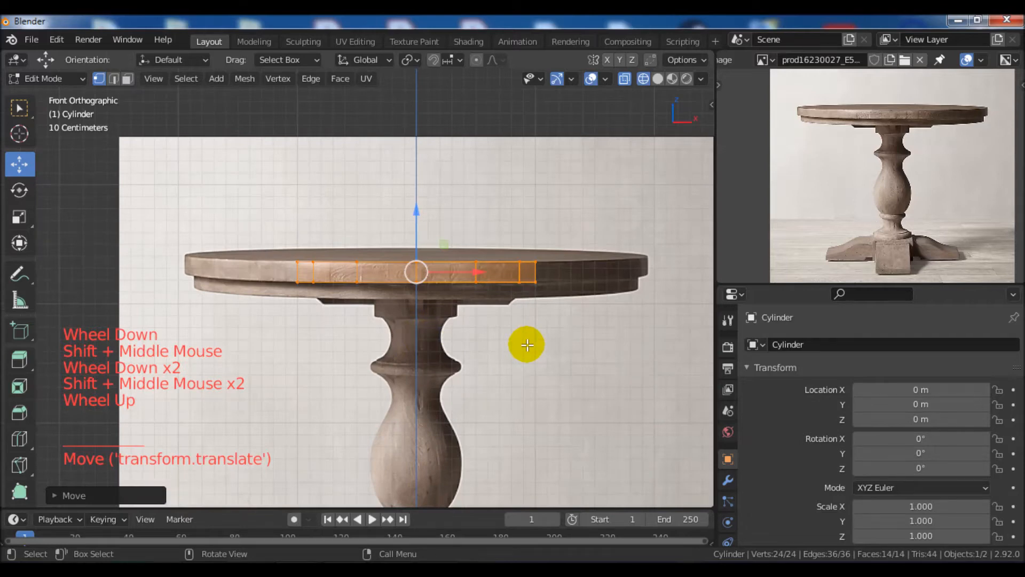
pyautogui.press('s')
pyautogui.hotkey('shift', 'z')
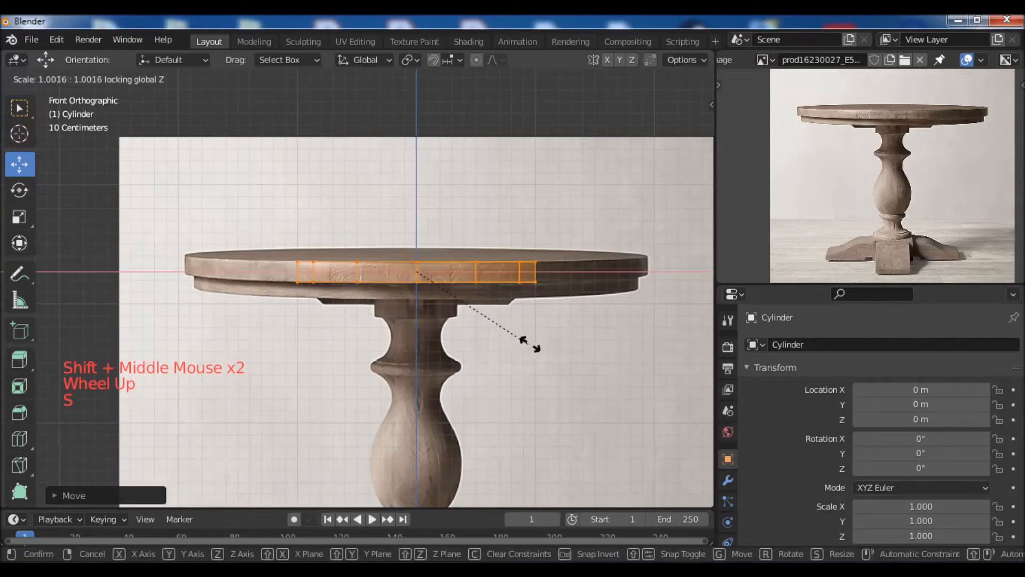
pyautogui.click(655, 344)
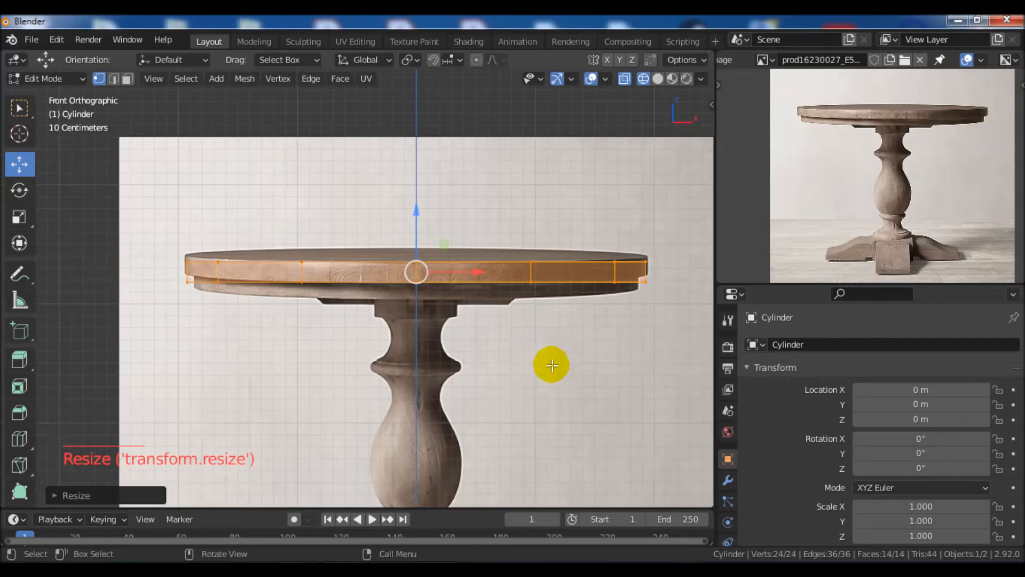
pyautogui.press('s')
pyautogui.hotkey('shift', 'z')
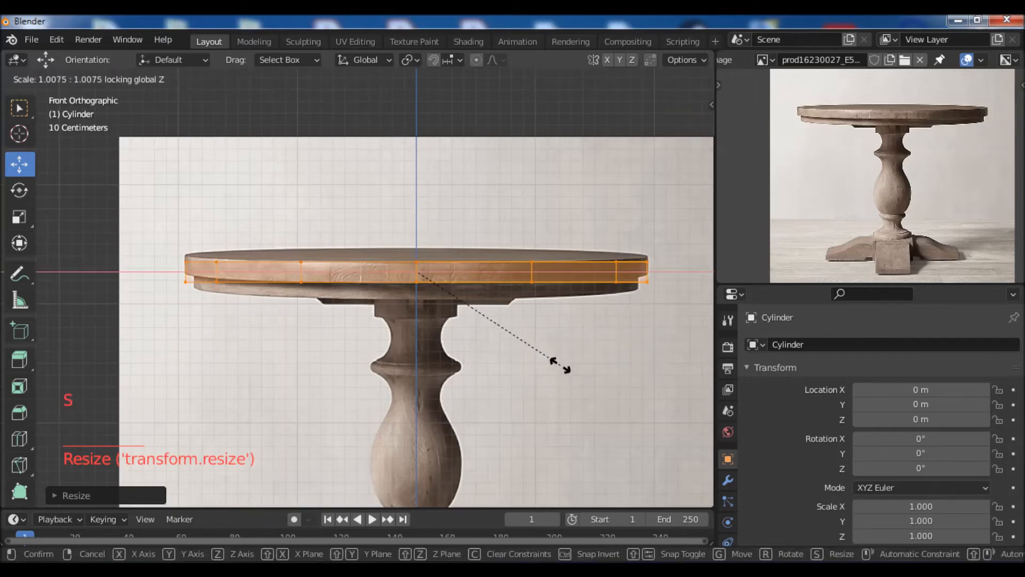
pyautogui.click(561, 363)
# Step: Switch to face selection and solid shading, and inset the bottom face of the tabletop
pyautogui.keyDown('shift'); pyautogui.moveTo(561, 363); pyautogui.dragTo(540, 267, button='middle'); pyautogui.keyUp('shift')
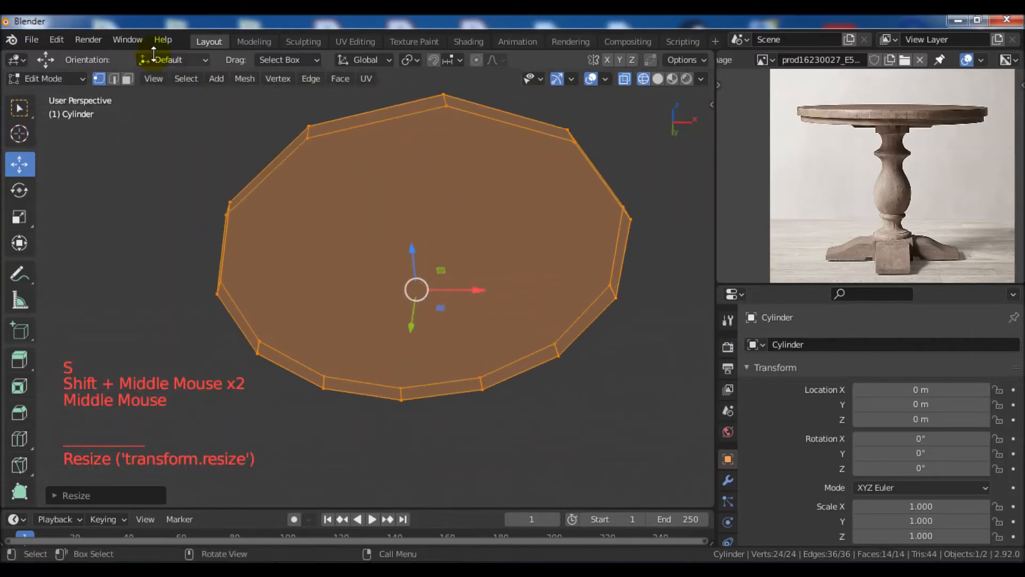
pyautogui.click(128, 80)
pyautogui.keyDown('shift'); pyautogui.moveTo(459, 245); pyautogui.dragTo(481, 305, button='middle'); pyautogui.keyUp('shift')
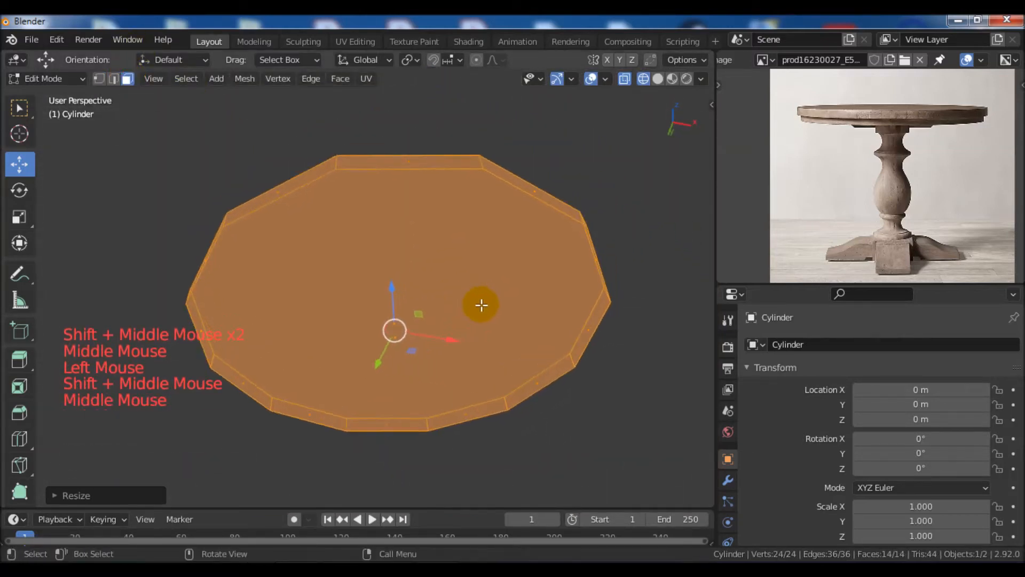
pyautogui.press('z')
pyautogui.click(576, 305)
pyautogui.moveTo(506, 272)
pyautogui.keyDown('shift'); pyautogui.mouseDown(button='middle')
pyautogui.moveTo(535, 286)
pyautogui.moveTo(522, 267)
pyautogui.moveTo(526, 297)
pyautogui.mouseUp(button='middle'); pyautogui.keyUp('shift')
pyautogui.click(492, 281)
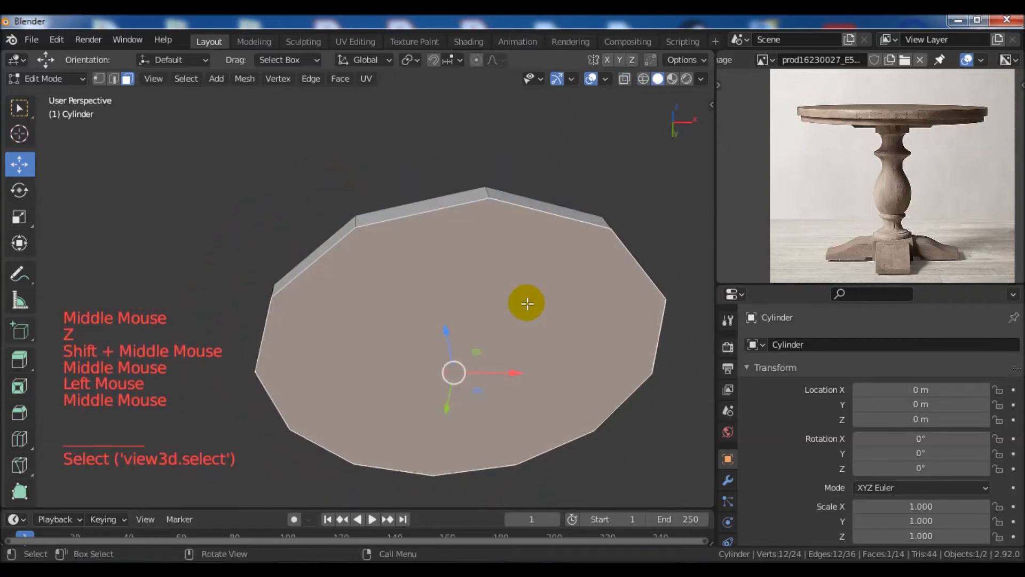
pyautogui.press('i')
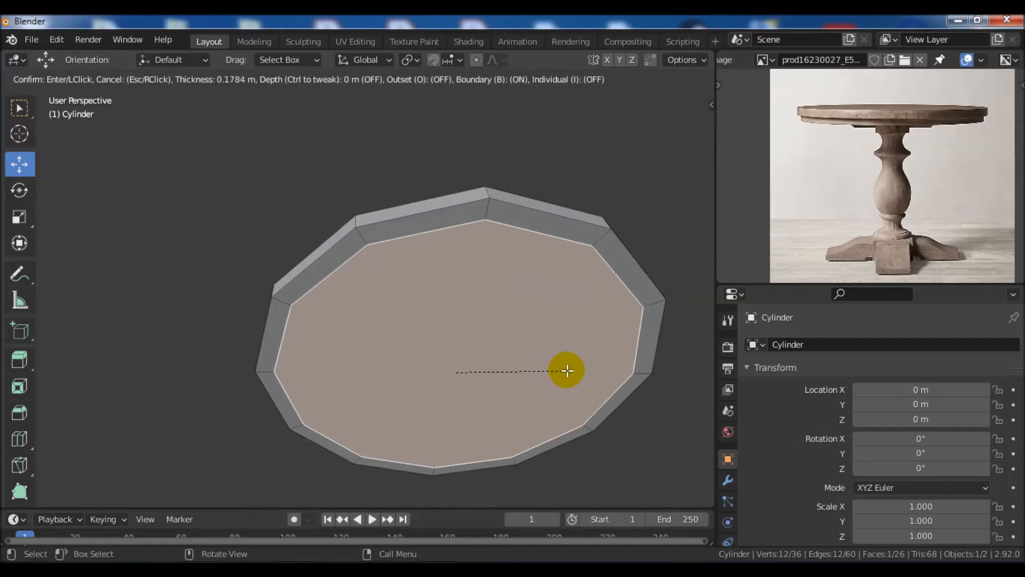
pyautogui.click(571, 370)
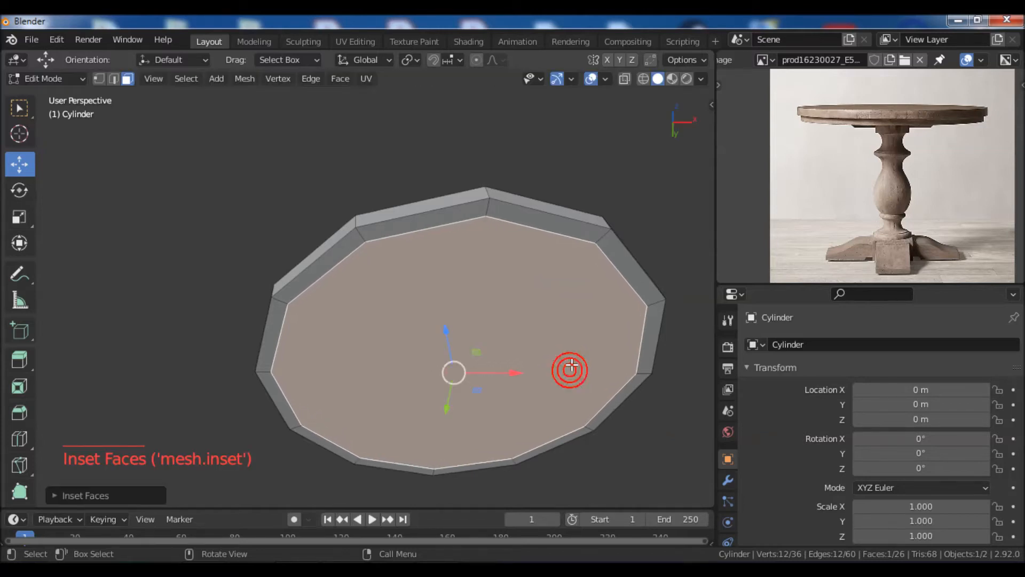
# Step: In wireframe front view, extrude the inset bottom face downward to the depth of the lower rim in the reference image
pyautogui.press('KP_1')
pyautogui.keyDown('shift'); pyautogui.moveTo(570, 365); pyautogui.dragTo(579, 341, button='middle'); pyautogui.keyUp('shift')
pyautogui.scroll(1, 589, 339)
pyautogui.press('z')
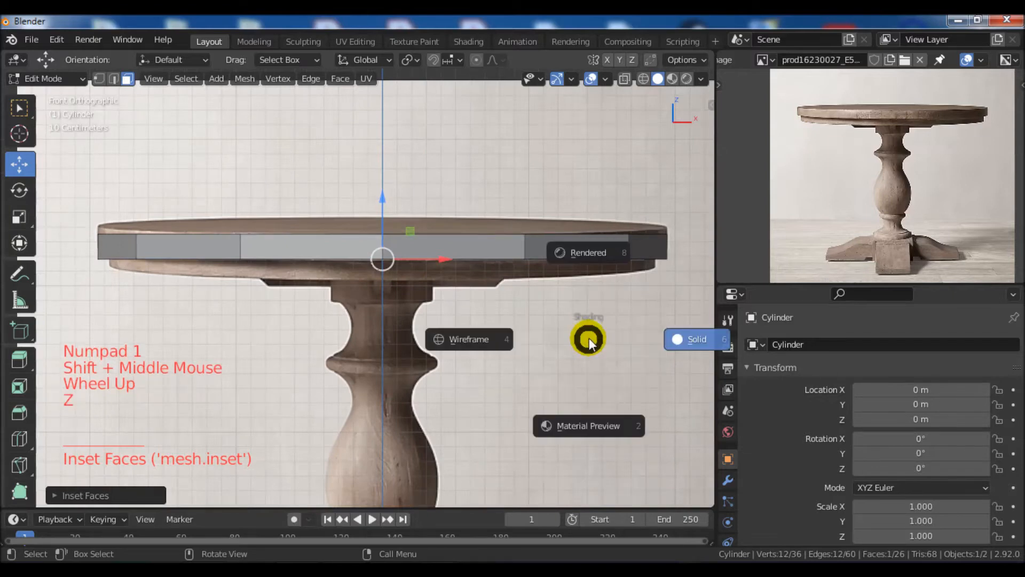
pyautogui.keyDown('shift'); pyautogui.moveTo(630, 308); pyautogui.dragTo(591, 307, button='middle'); pyautogui.keyUp('shift')
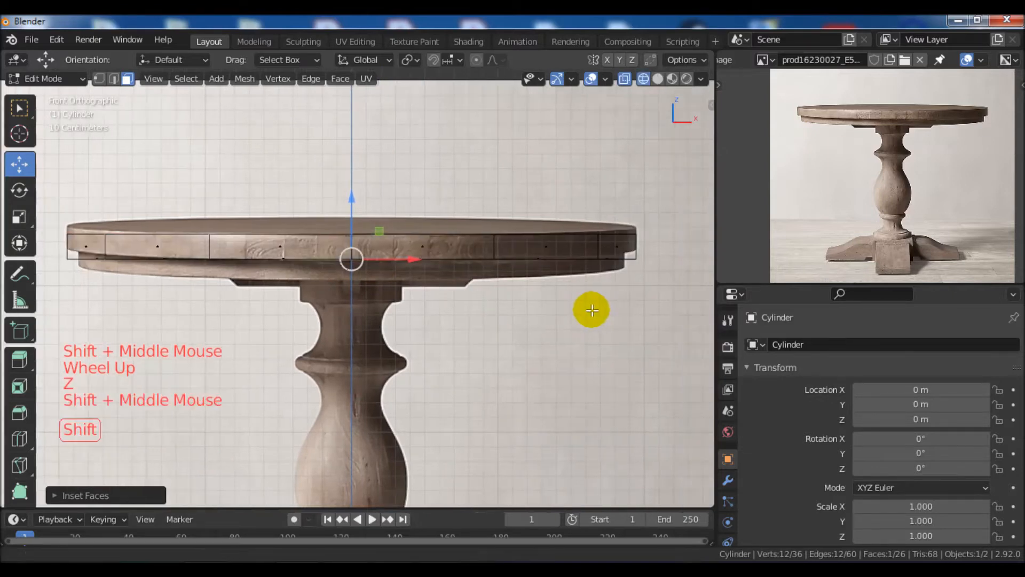
pyautogui.press('e')
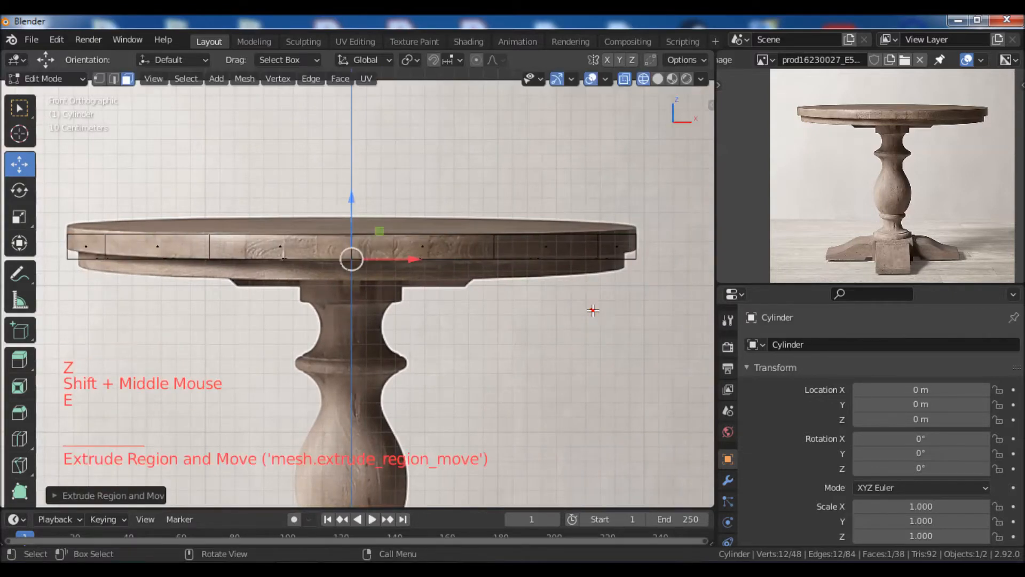
pyautogui.moveTo(351, 199); pyautogui.dragTo(350, 210)
# Step: Select the ring of side faces on the lower rim and scale it outward about 1.04 with Z locked to match the reference
pyautogui.moveTo(350, 213); pyautogui.dragTo(484, 225, button='middle')
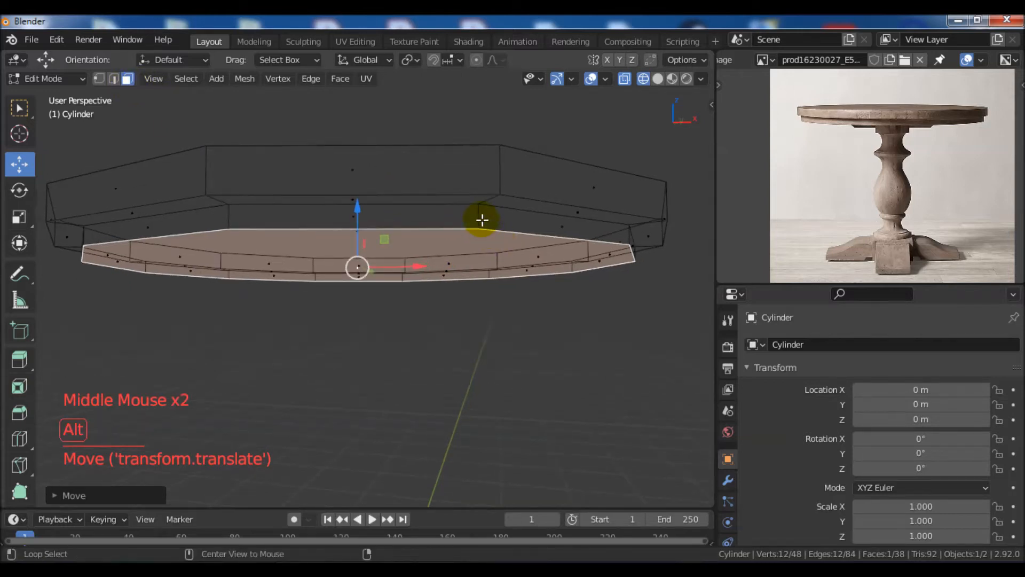
pyautogui.keyDown('alt'); pyautogui.click(478, 219); pyautogui.keyUp('alt')
pyautogui.moveTo(559, 297); pyautogui.dragTo(583, 346, button='middle')
pyautogui.scroll(2, 563, 258)
pyautogui.press('KP_1')
pyautogui.scroll(-1, 559, 357)
pyautogui.scroll(-1, 559, 357)
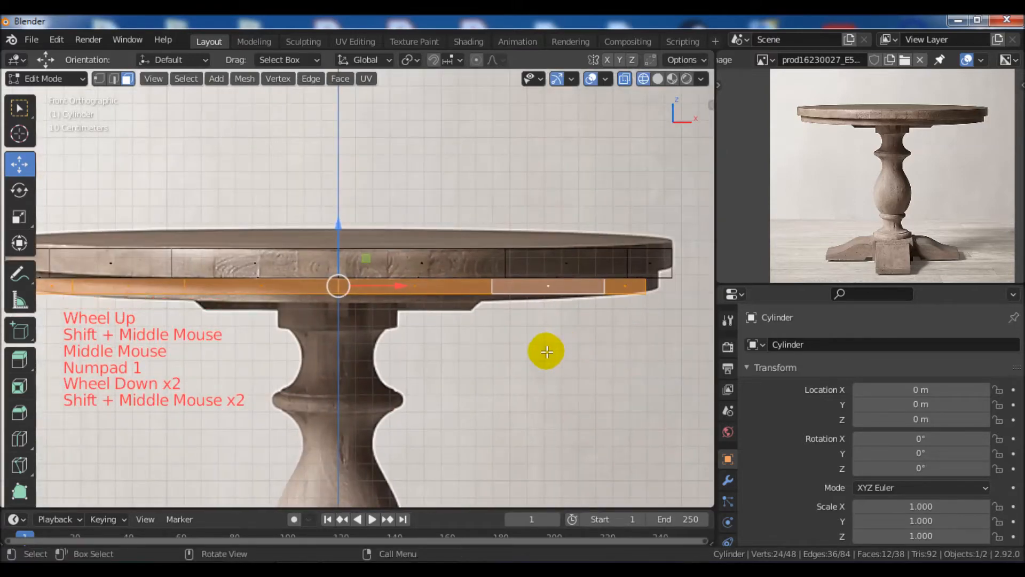
pyautogui.press('s')
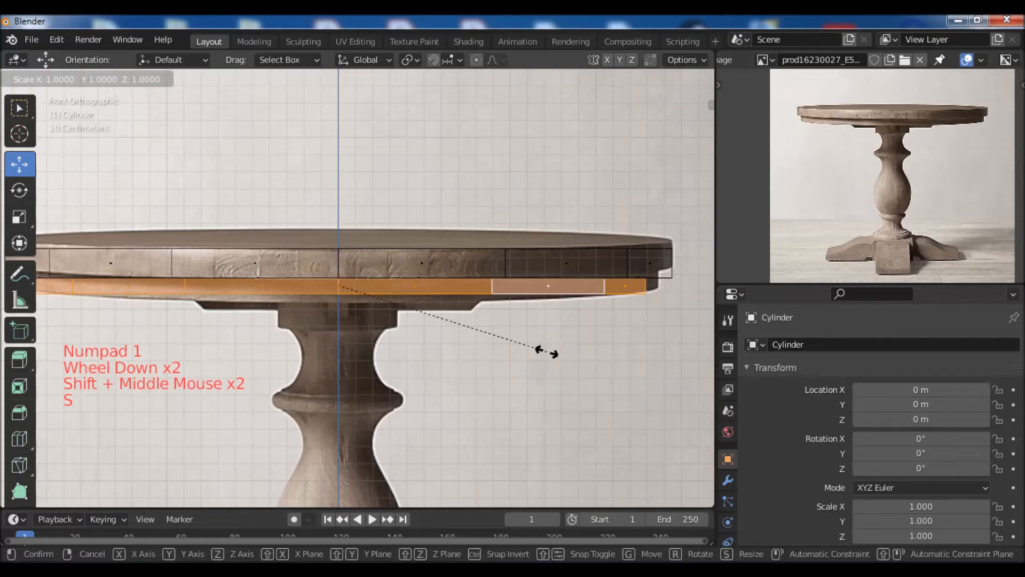
pyautogui.hotkey('shift', 'z')
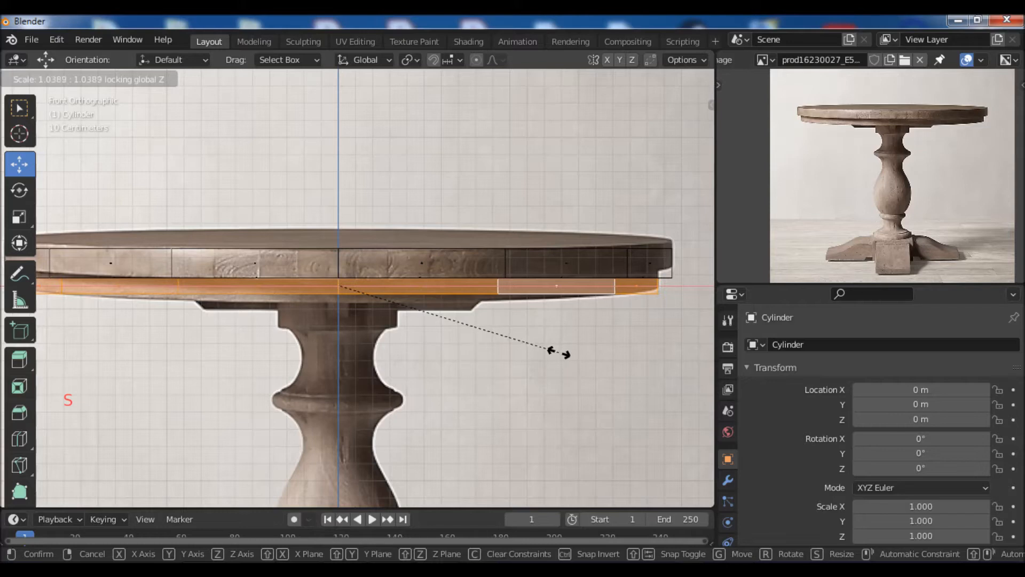
pyautogui.click(559, 352)
# Step: Switch the viewport to solid shading and return the tabletop to Object Mode
pyautogui.moveTo(559, 353)
pyautogui.mouseDown(button='middle')
pyautogui.moveTo(616, 358)
pyautogui.moveTo(602, 320)
pyautogui.moveTo(604, 335)
pyautogui.moveTo(589, 350)
pyautogui.moveTo(585, 343)
pyautogui.moveTo(540, 430)
pyautogui.moveTo(550, 455)
pyautogui.moveTo(600, 414)
pyautogui.moveTo(587, 304)
pyautogui.moveTo(562, 384)
pyautogui.moveTo(582, 436)
pyautogui.moveTo(491, 412)
pyautogui.moveTo(567, 423)
pyautogui.mouseUp(button='middle')
pyautogui.scroll(-2, 602, 320)
pyautogui.press('z')
pyautogui.middleClick(676, 353)
pyautogui.press('Tab')
pyautogui.scroll(-2, 566, 416)
pyautogui.keyDown('shift'); pyautogui.moveTo(563, 384); pyautogui.dragTo(715, 433, button='middle'); pyautogui.keyUp('shift')
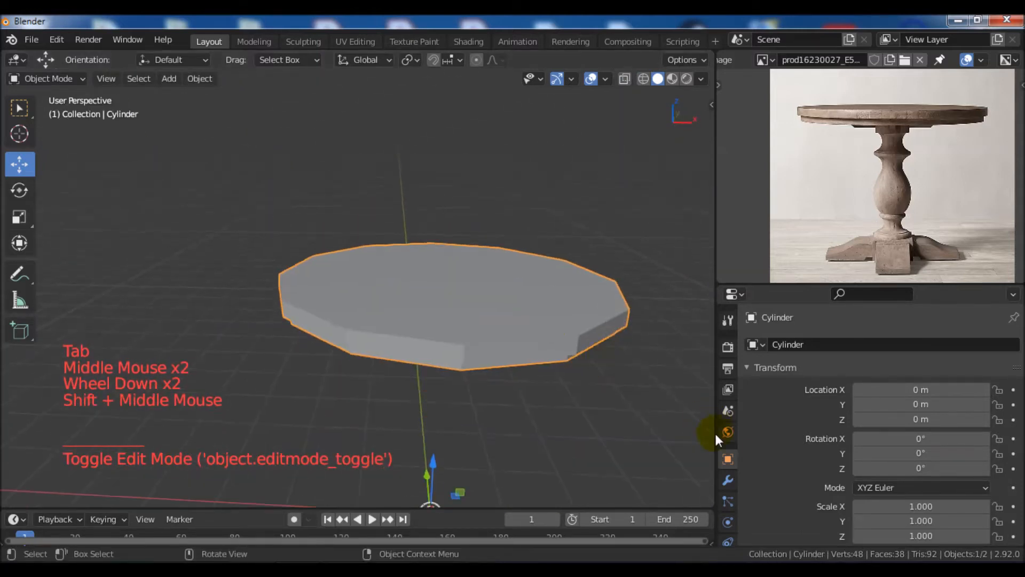
# Step: Add a Subdivision Surface modifier to the tabletop and set its viewport level to 2
pyautogui.click(727, 480)
pyautogui.click(764, 343)
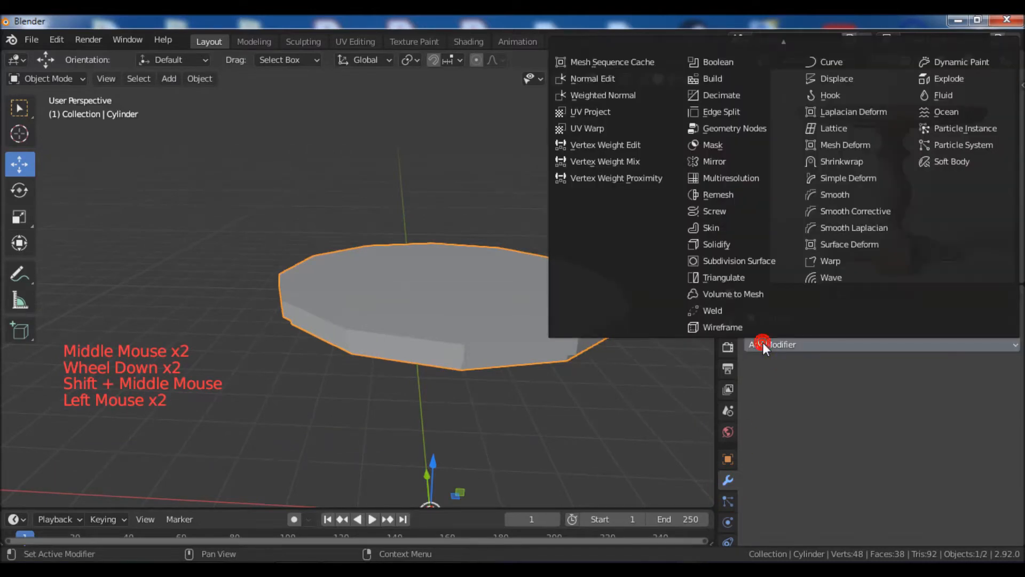
pyautogui.click(745, 261)
pyautogui.moveTo(646, 359); pyautogui.dragTo(673, 369, button='middle')
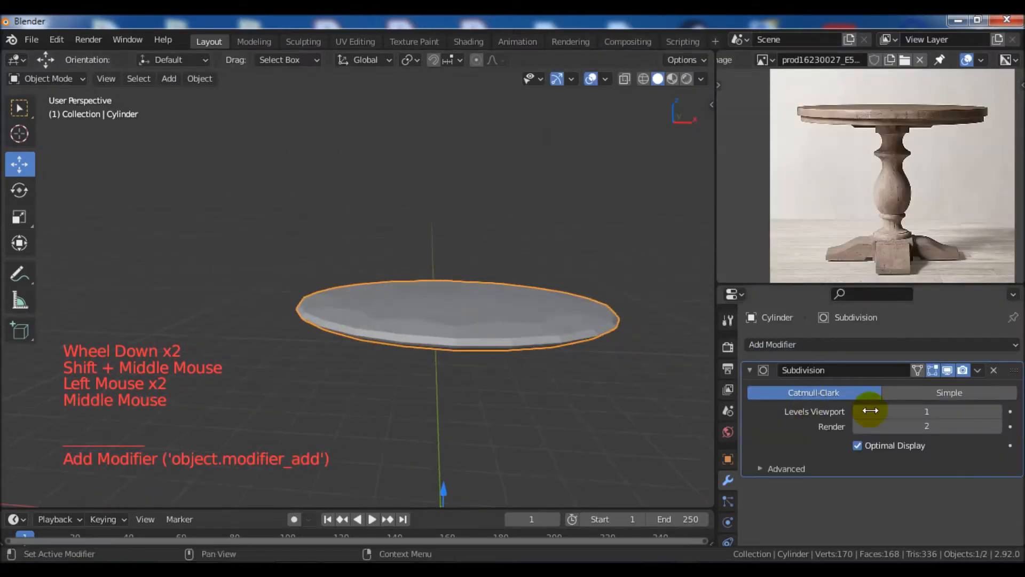
pyautogui.click(998, 415)
# Step: Return to Edit Mode and inset the tabletop's bottom face slightly to tighten its subdivided edge
pyautogui.moveTo(631, 415); pyautogui.dragTo(516, 347, button='middle')
pyautogui.scroll(3, 598, 294)
pyautogui.press('Tab')
pyautogui.moveTo(517, 347); pyautogui.dragTo(513, 284, button='middle')
pyautogui.keyDown('shift'); pyautogui.moveTo(564, 363); pyautogui.dragTo(559, 340, button='middle'); pyautogui.keyUp('shift')
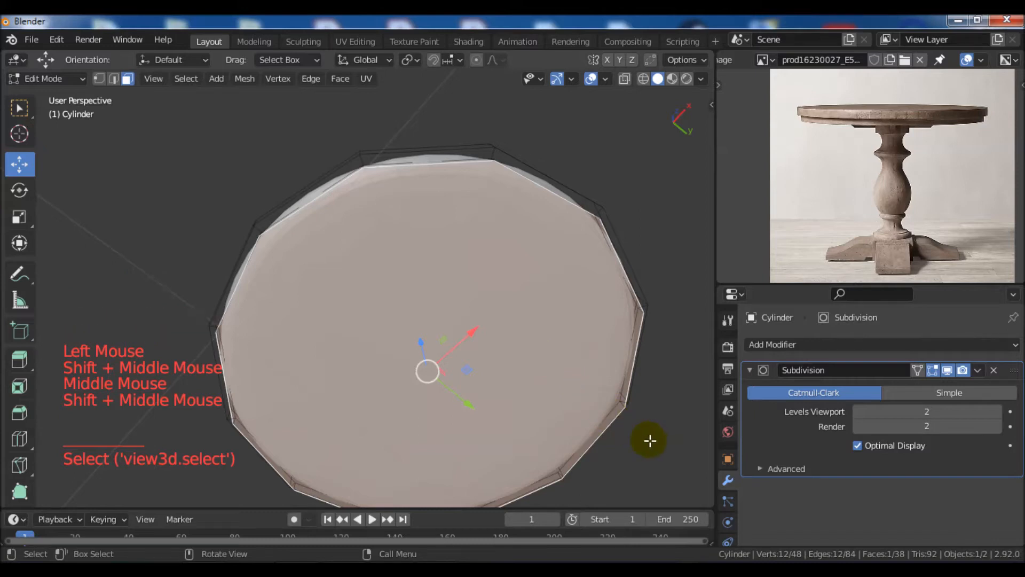
pyautogui.press('i')
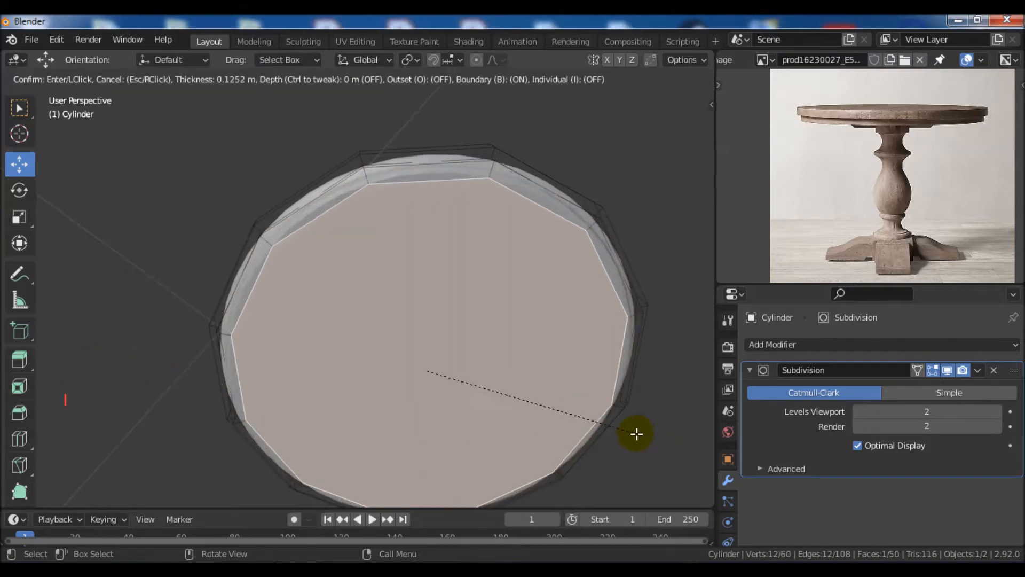
pyautogui.click(641, 431)
# Step: Select the tabletop's top face and inset it about 0.07 m to tighten the upper edge
pyautogui.moveTo(641, 432); pyautogui.dragTo(547, 425, button='middle')
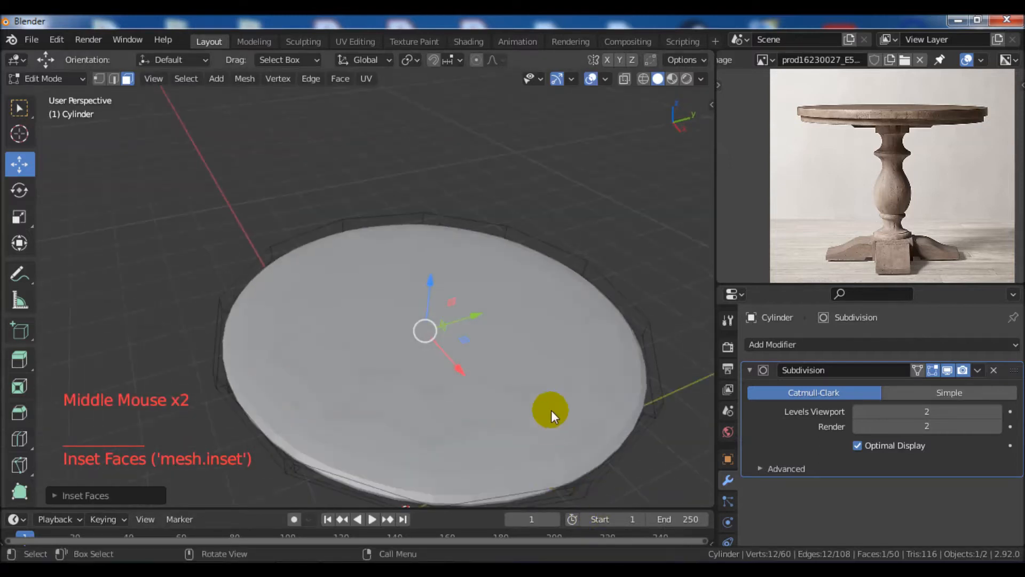
pyautogui.click(556, 406)
pyautogui.keyDown('shift'); pyautogui.moveTo(620, 452); pyautogui.dragTo(608, 363, button='middle'); pyautogui.keyUp('shift')
pyautogui.moveTo(608, 363); pyautogui.dragTo(619, 423, button='middle')
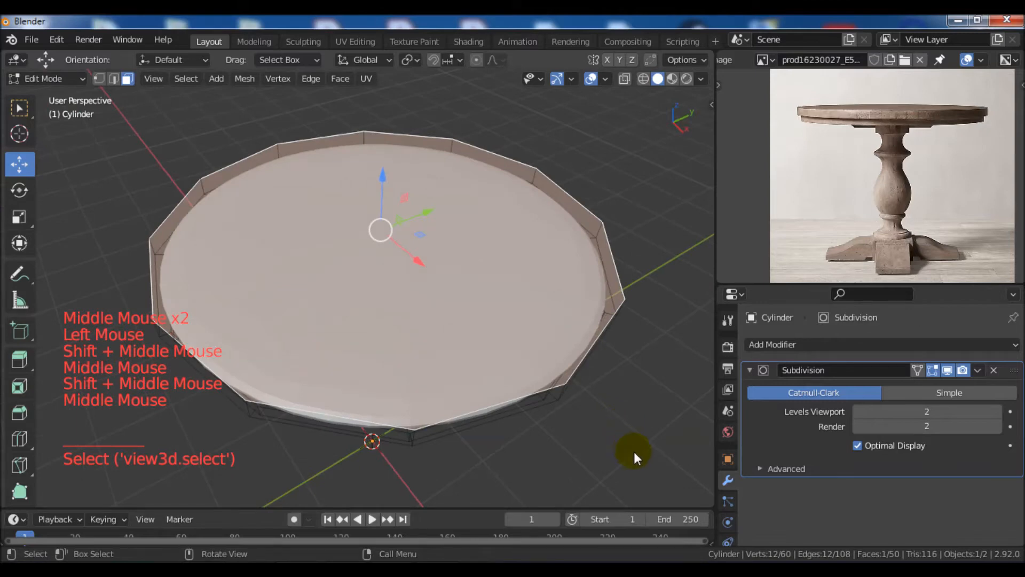
pyautogui.press('i')
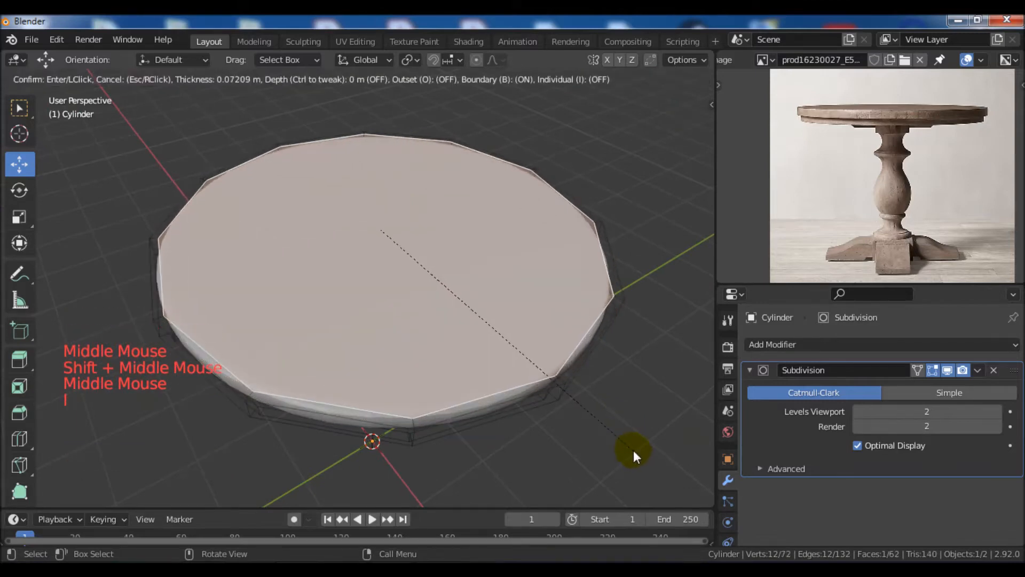
pyautogui.click(632, 450)
# Step: Add two loop cuts around the side of the tabletop's upper rim
pyautogui.moveTo(632, 450); pyautogui.dragTo(646, 351, button='middle')
pyautogui.scroll(2, 506, 362)
pyautogui.keyDown('shift'); pyautogui.moveTo(507, 362); pyautogui.dragTo(502, 319, button='middle'); pyautogui.keyUp('shift')
pyautogui.scroll(2, 498, 350)
pyautogui.scroll(2, 523, 365)
pyautogui.hotkey('ctrl', 'r')
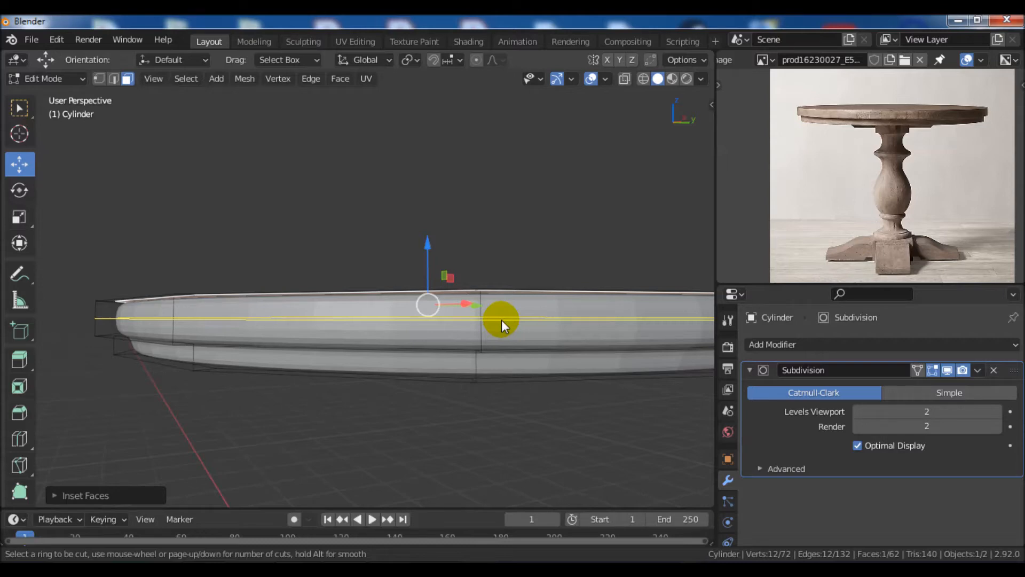
pyautogui.scroll(1, 501, 319)
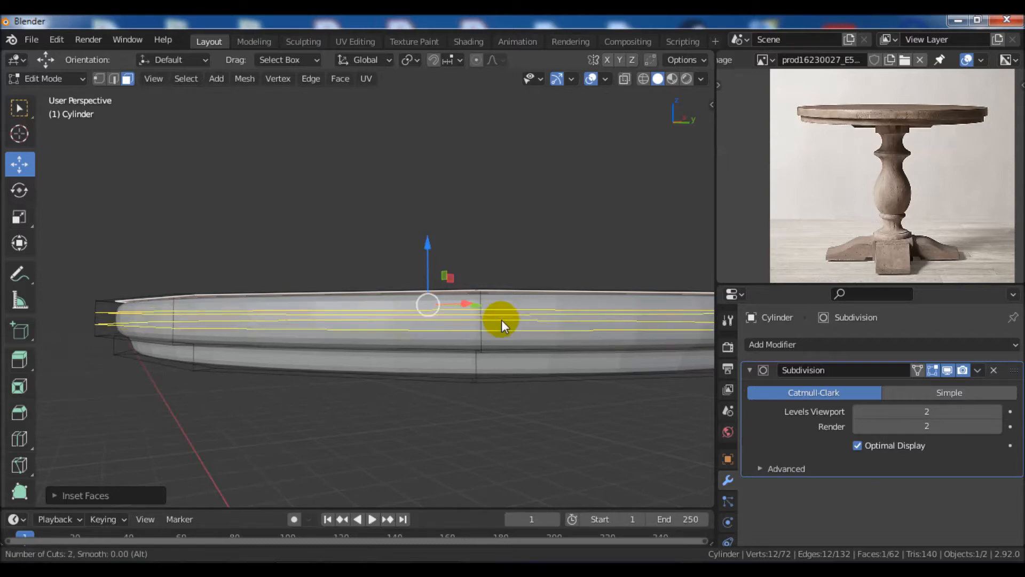
pyautogui.scroll(-1, 502, 319)
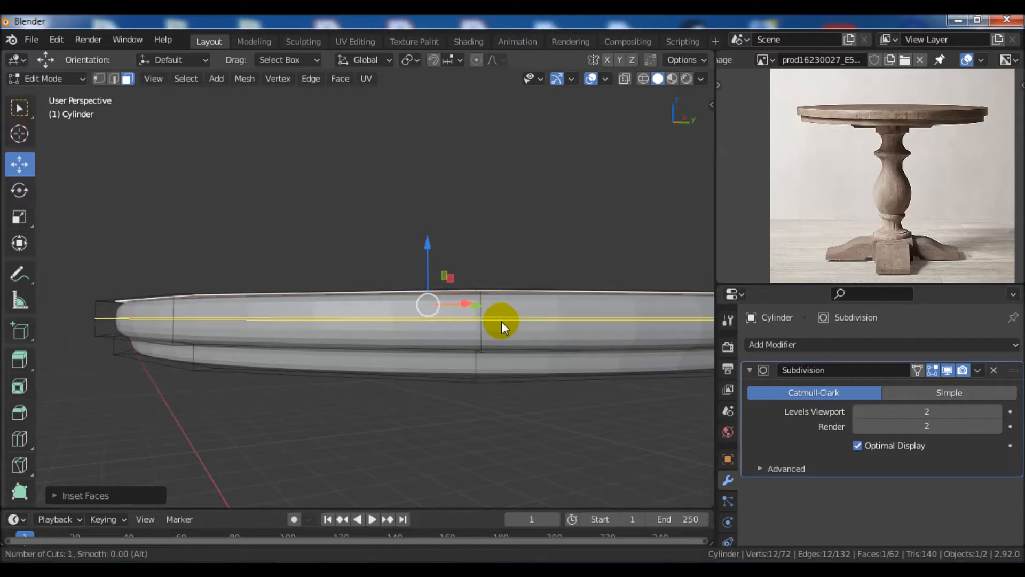
pyautogui.scroll(1, 501, 321)
pyautogui.click(501, 322)
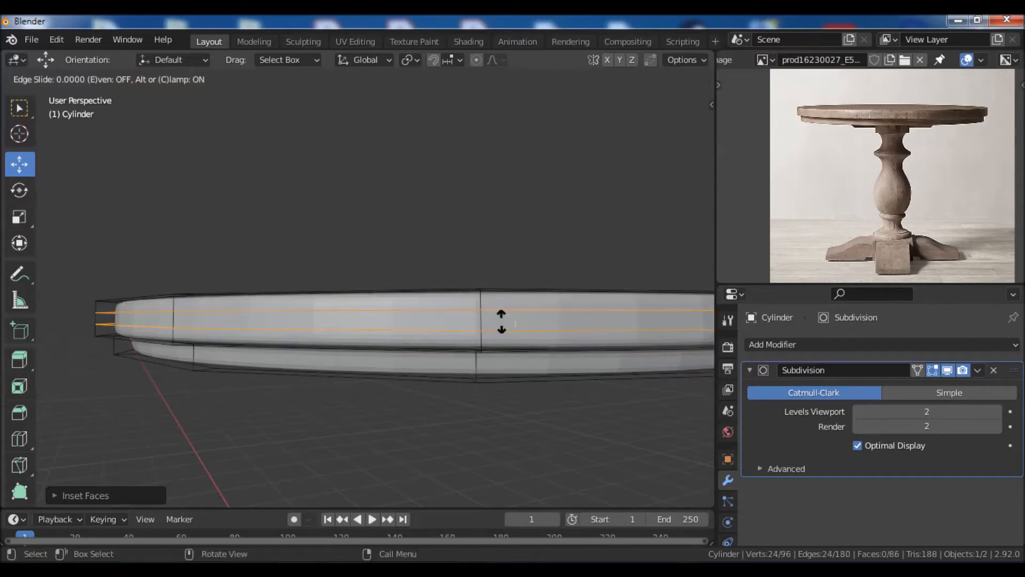
# Step: Scale the two new loops apart along Z toward the upper rim's top and bottom edges
pyautogui.moveTo(545, 363); pyautogui.dragTo(604, 364, button='middle')
pyautogui.press('s')
pyautogui.press('z')
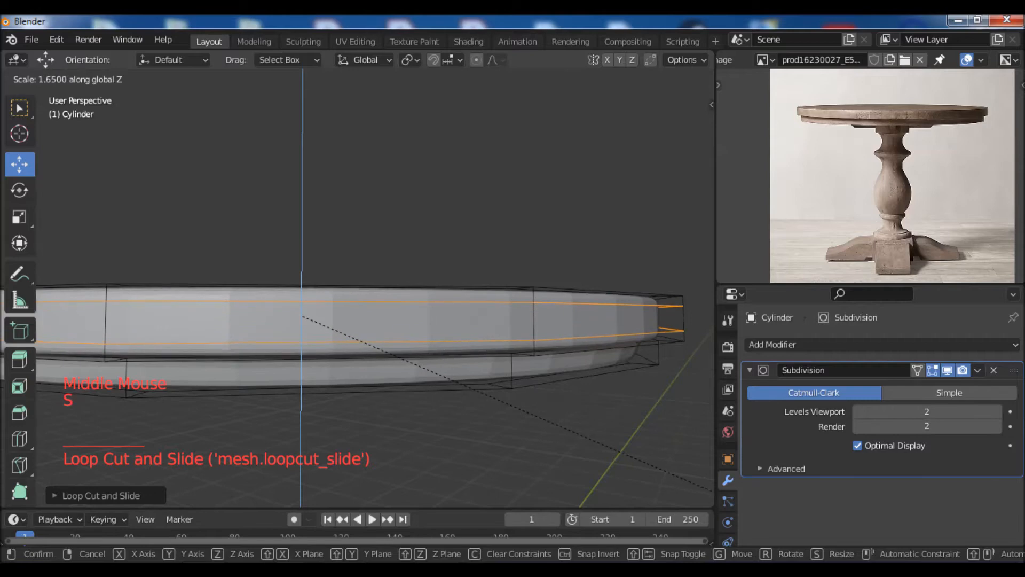
pyautogui.click(708, 489)
# Step: Add two single edge loops around the side of the lower rim to sharpen its edges
pyautogui.scroll(-2, 571, 419)
pyautogui.keyDown('shift'); pyautogui.moveTo(571, 419); pyautogui.dragTo(566, 374, button='middle'); pyautogui.keyUp('shift')
pyautogui.moveTo(566, 374); pyautogui.dragTo(528, 336, button='middle')
pyautogui.scroll(2, 597, 354)
pyautogui.hotkey('ctrl', 'r')
pyautogui.click(517, 327)
pyautogui.click(480, 317)
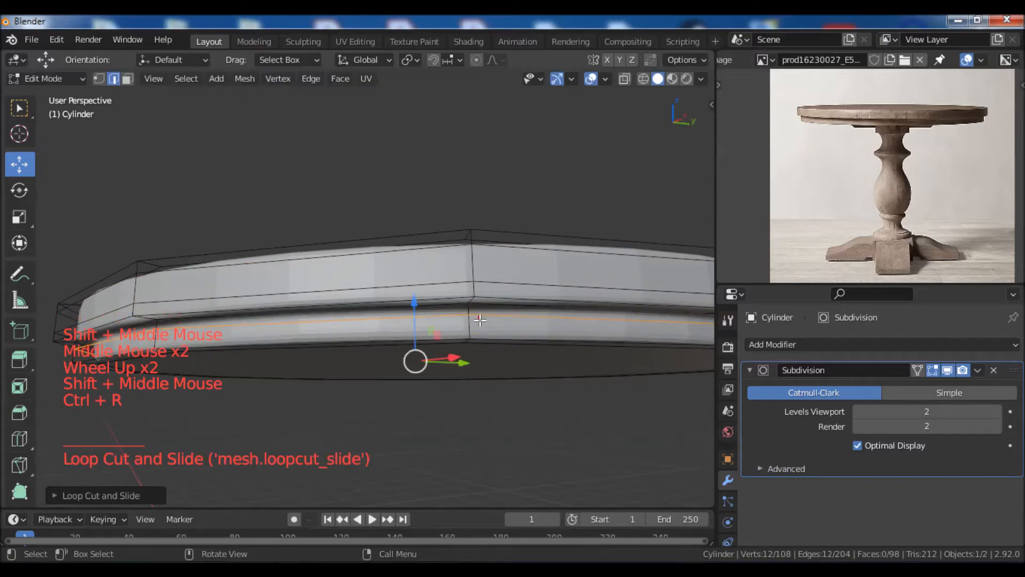
pyautogui.hotkey('ctrl', 'r')
pyautogui.click(465, 324)
pyautogui.click(467, 326)
# Step: Leave Edit Mode and apply smooth shading to the tabletop
pyautogui.scroll(-2, 503, 323)
pyautogui.moveTo(503, 322); pyautogui.dragTo(569, 355, button='middle')
pyautogui.scroll(-3, 521, 360)
pyautogui.press('Tab')
pyautogui.moveTo(569, 355); pyautogui.dragTo(475, 286, button='middle')
pyautogui.rightClick(429, 245)
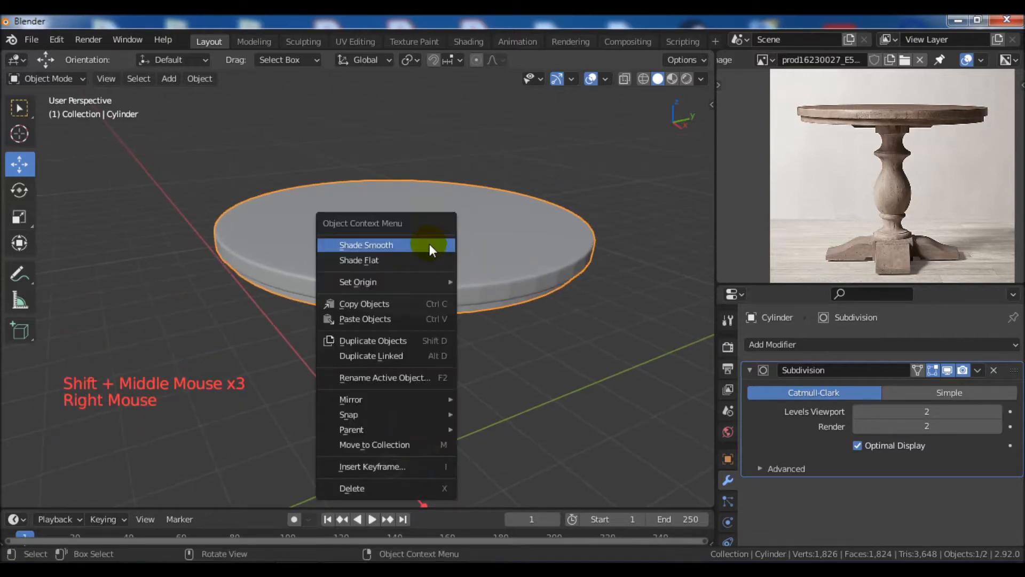
pyautogui.click(389, 245)
# Step: Compare the smoothed tabletop with the reference in front view and examine the upper part of the pedestal below it
pyautogui.moveTo(470, 320); pyautogui.dragTo(487, 296, button='middle')
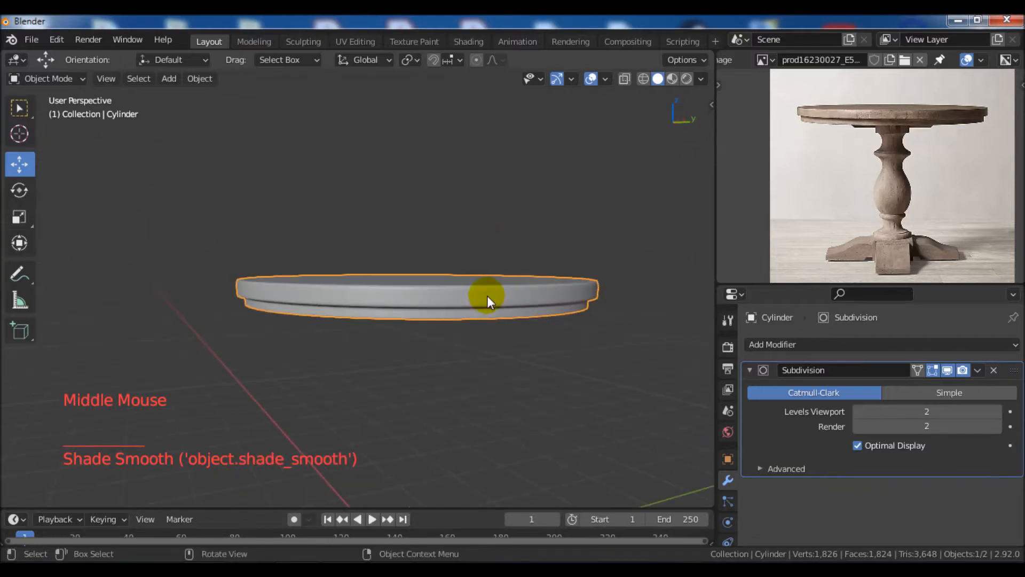
pyautogui.press('KP_1')
pyautogui.scroll(-3, 486, 296)
pyautogui.keyDown('shift'); pyautogui.moveTo(487, 296); pyautogui.dragTo(486, 273, button='middle'); pyautogui.keyUp('shift')
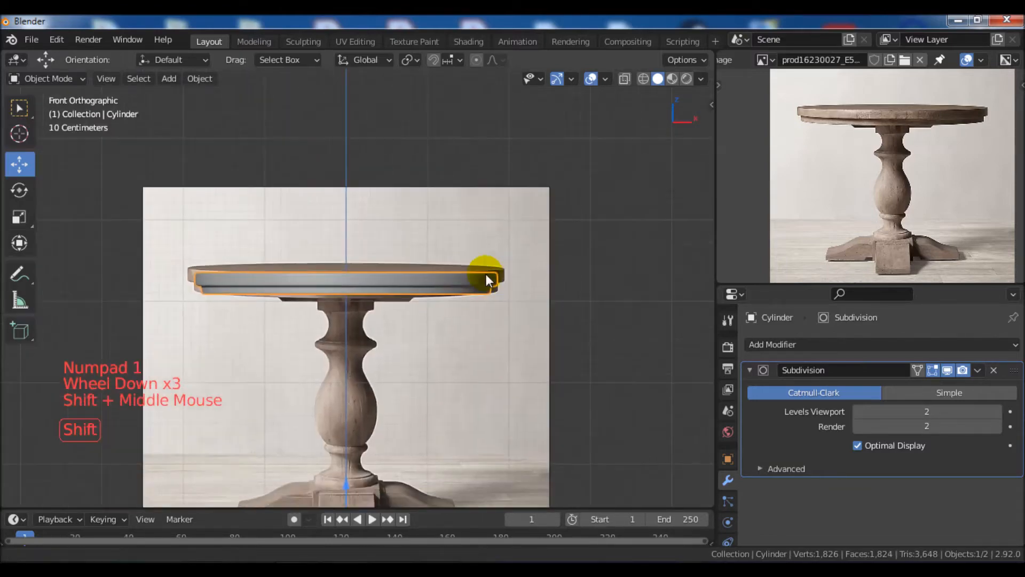
pyautogui.scroll(3, 485, 273)
pyautogui.scroll(2, 491, 245)
pyautogui.keyDown('shift'); pyautogui.moveTo(378, 297); pyautogui.dragTo(474, 245, button='middle'); pyautogui.keyUp('shift')
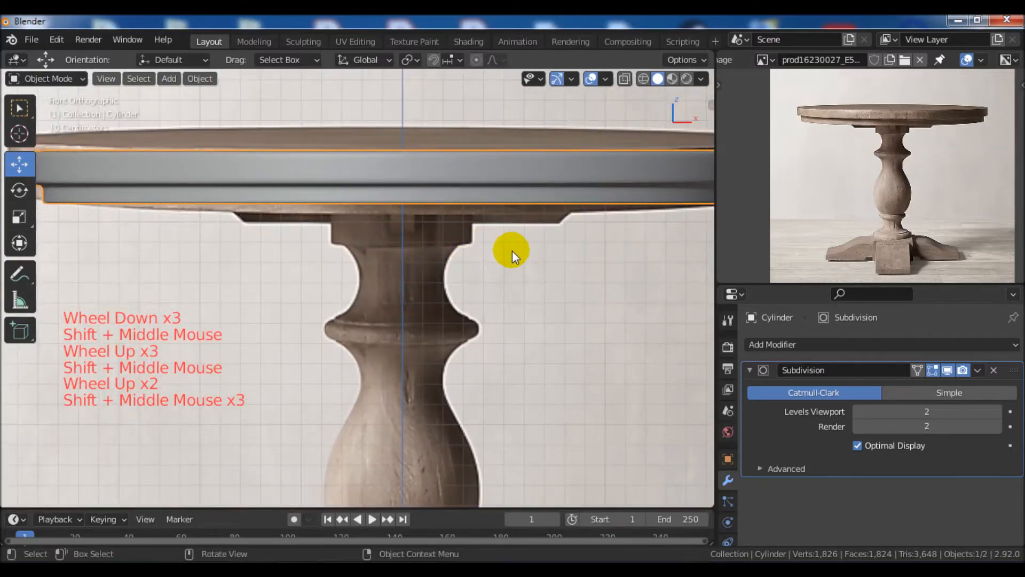
# Step: Add a cylinder mesh for the pedestal and open it in Edit Mode in front view
pyautogui.scroll(-2, 367, 222)
pyautogui.keyDown('shift'); pyautogui.moveTo(494, 286); pyautogui.dragTo(513, 223, button='middle'); pyautogui.keyUp('shift')
pyautogui.scroll(-2, 423, 287)
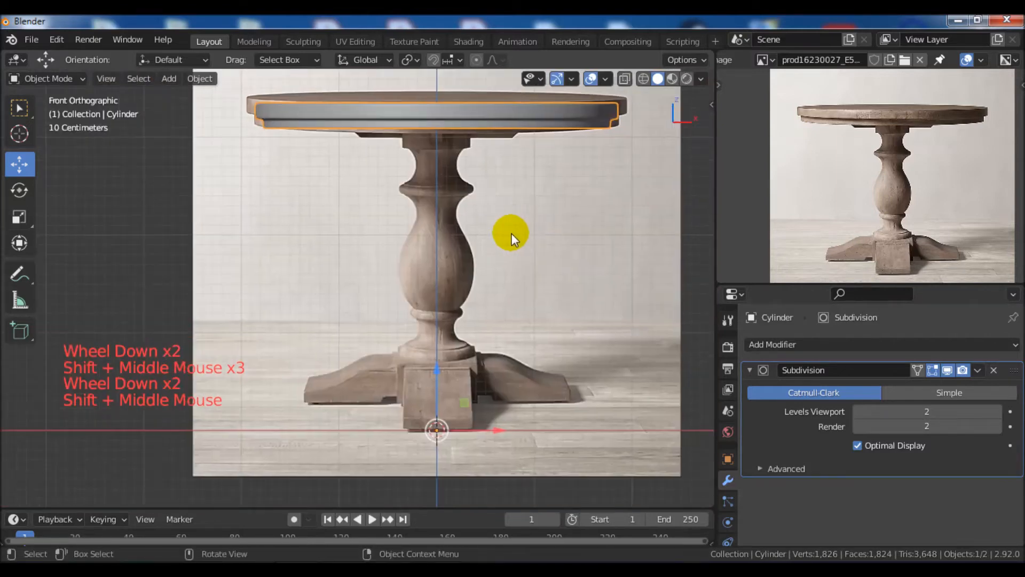
pyautogui.hotkey('shift', 'a')
pyautogui.moveTo(499, 260)
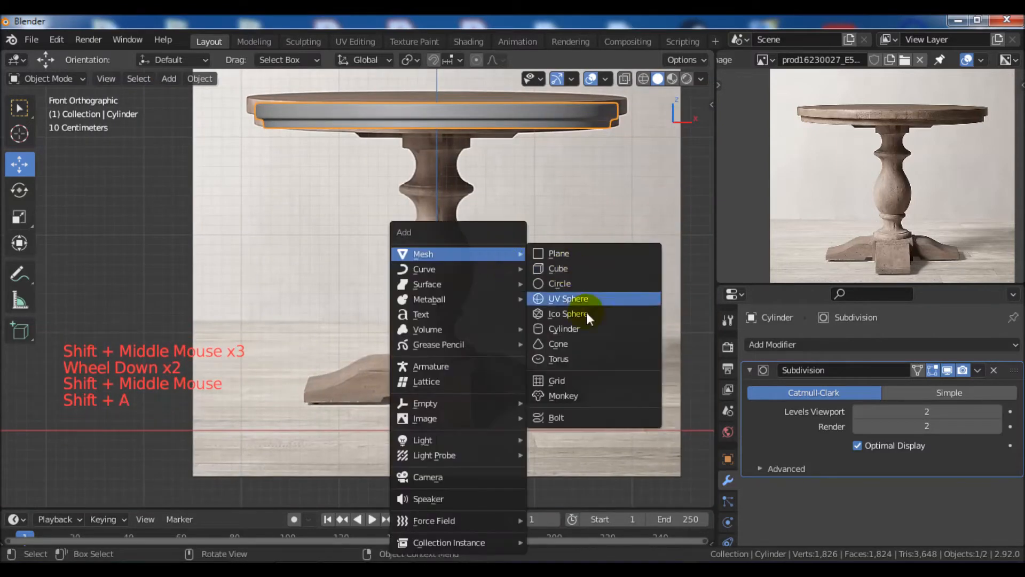
pyautogui.click(578, 327)
pyautogui.moveTo(577, 328)
pyautogui.keyDown('shift'); pyautogui.mouseDown(button='middle')
pyautogui.moveTo(560, 245)
pyautogui.moveTo(573, 276)
pyautogui.moveTo(575, 265)
pyautogui.moveTo(584, 297)
pyautogui.moveTo(568, 297)
pyautogui.moveTo(584, 331)
pyautogui.mouseUp(button='middle'); pyautogui.keyUp('shift')
pyautogui.press('KP_1')
pyautogui.press('Tab')
pyautogui.scroll(-2, 575, 265)
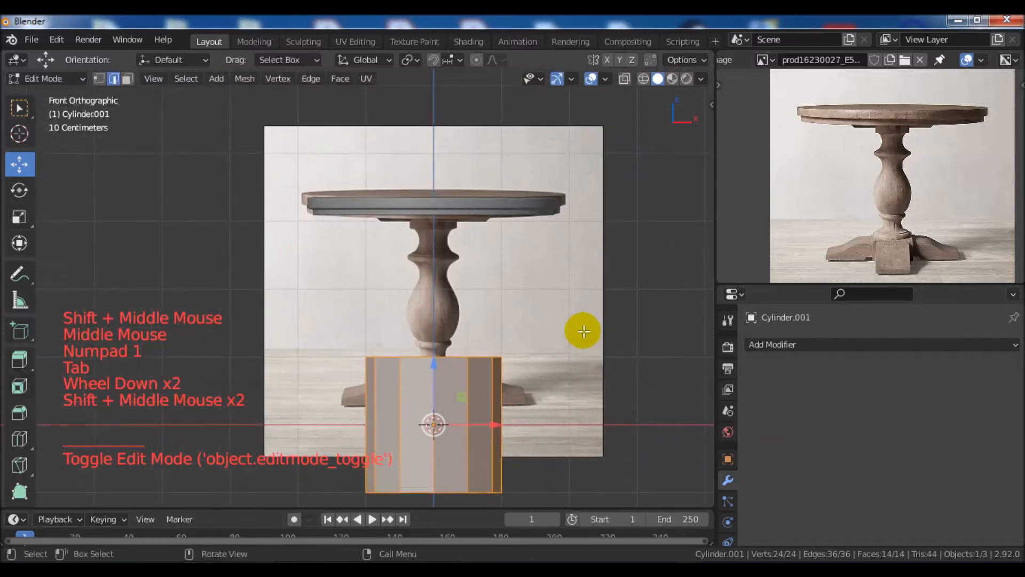
# Step: Switch to wireframe shading and move the cylinder up along Z by about 2 m to meet the underside of the tabletop
pyautogui.press('z')
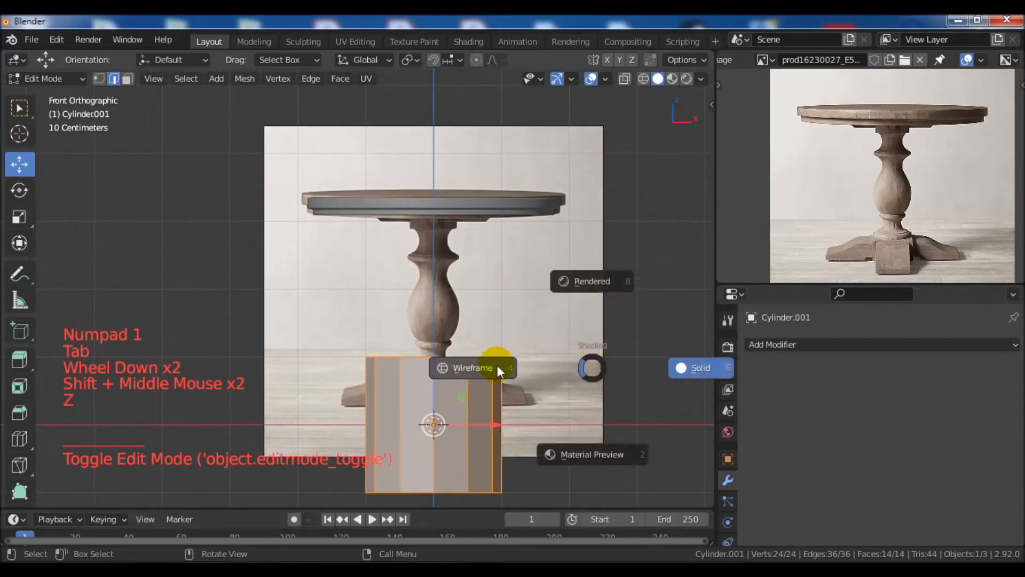
pyautogui.keyDown('shift'); pyautogui.moveTo(560, 378); pyautogui.dragTo(577, 319, button='middle'); pyautogui.keyUp('shift')
pyautogui.scroll(2, 555, 353)
pyautogui.scroll(-2, 585, 304)
pyautogui.keyDown('shift'); pyautogui.moveTo(556, 352); pyautogui.dragTo(589, 357, button='middle'); pyautogui.keyUp('shift')
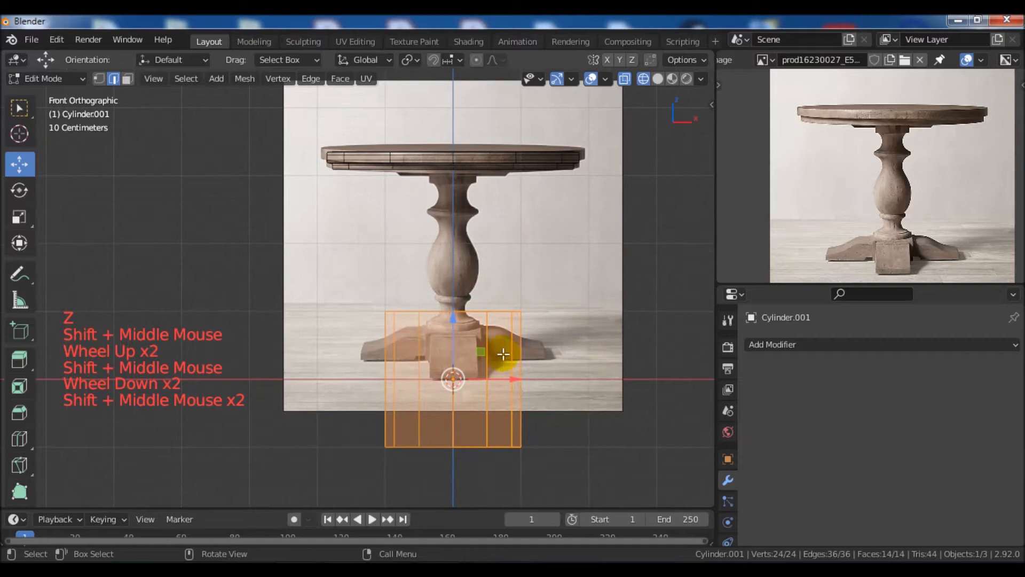
pyautogui.moveTo(455, 340); pyautogui.dragTo(462, 178)
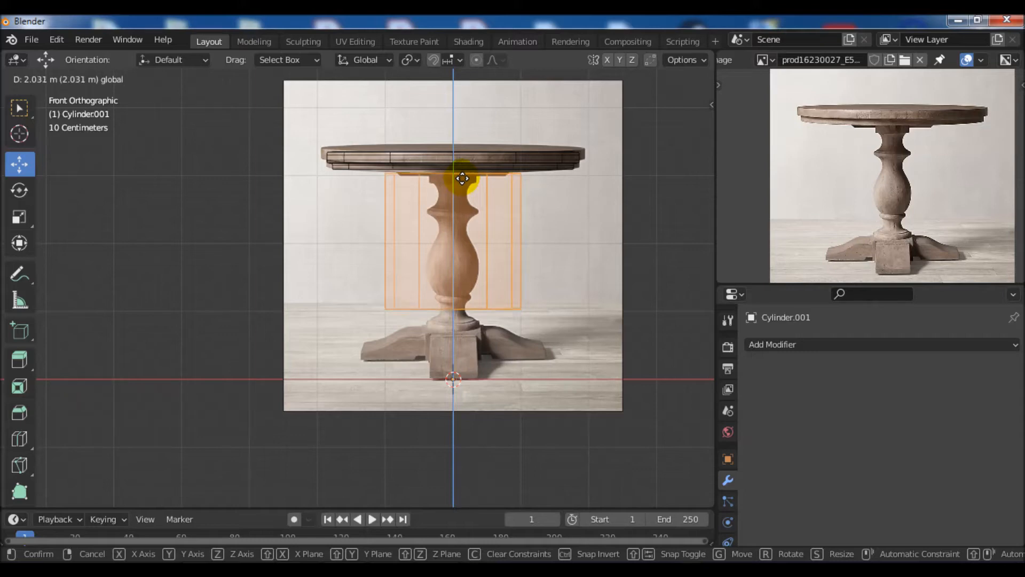
pyautogui.moveTo(462, 179); pyautogui.dragTo(458, 172)
pyautogui.scroll(3, 458, 172)
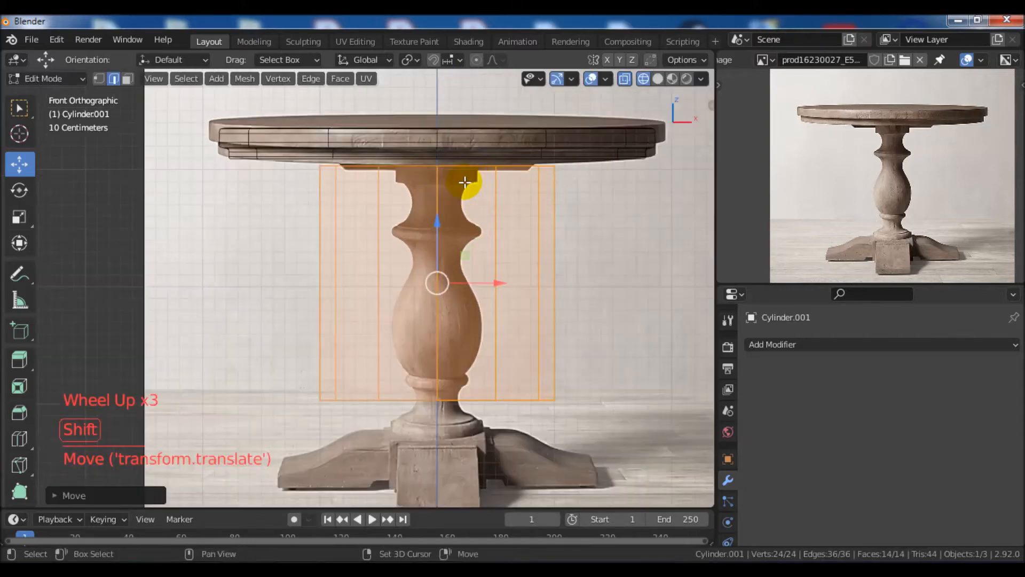
pyautogui.keyDown('shift'); pyautogui.moveTo(469, 183); pyautogui.dragTo(477, 229, button='middle'); pyautogui.keyUp('shift')
pyautogui.scroll(1, 477, 228)
pyautogui.moveTo(447, 294); pyautogui.dragTo(443, 286)
pyautogui.scroll(-2, 444, 287)
pyautogui.keyDown('shift'); pyautogui.moveTo(588, 380); pyautogui.dragTo(600, 343, button='middle'); pyautogui.keyUp('shift')
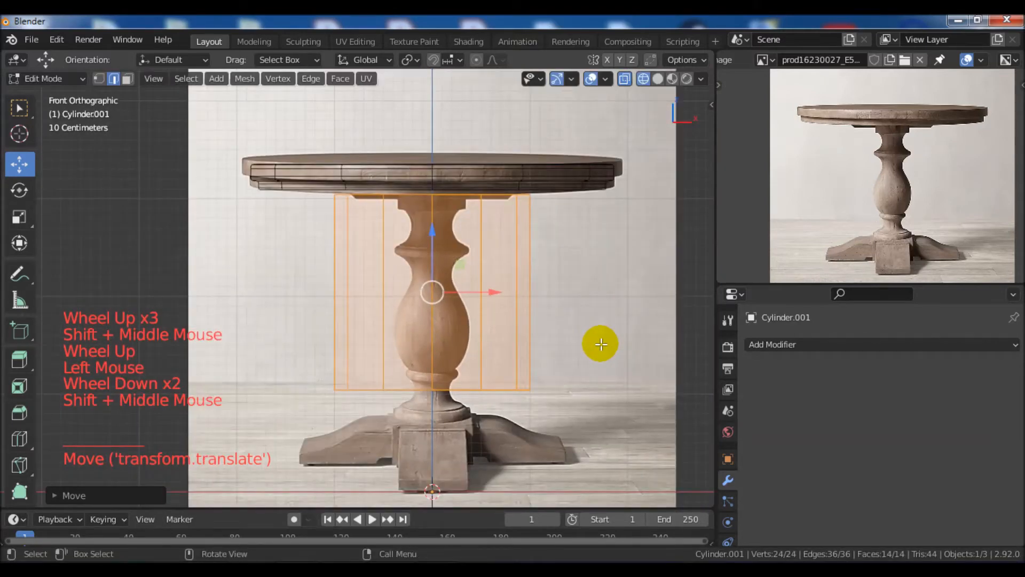
# Step: Scale the cylinder in X and Y only until its width matches the widest part of the pedestal in the reference
pyautogui.press('s')
pyautogui.press('Escape')
pyautogui.press('s')
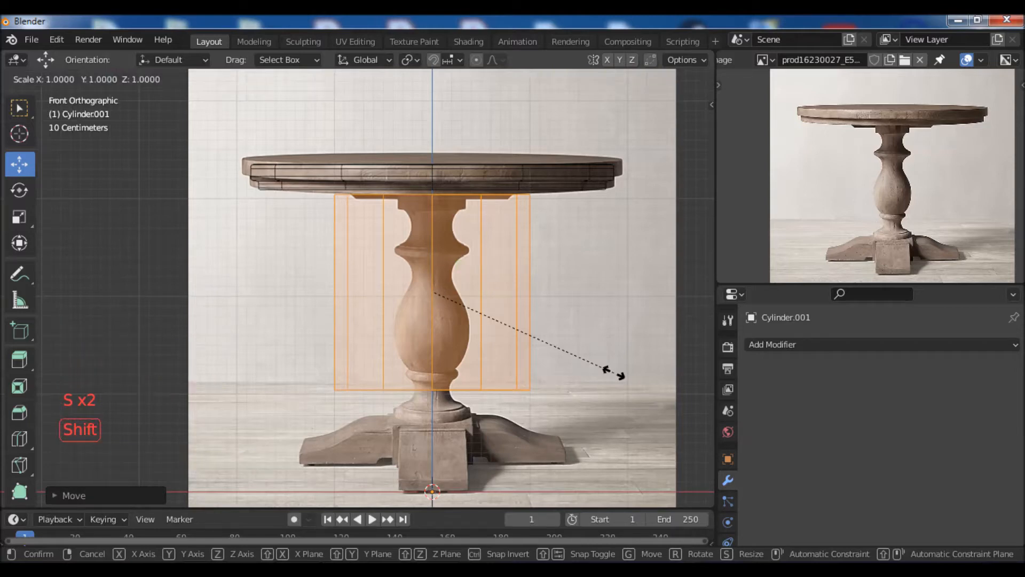
pyautogui.hotkey('shift', 'z')
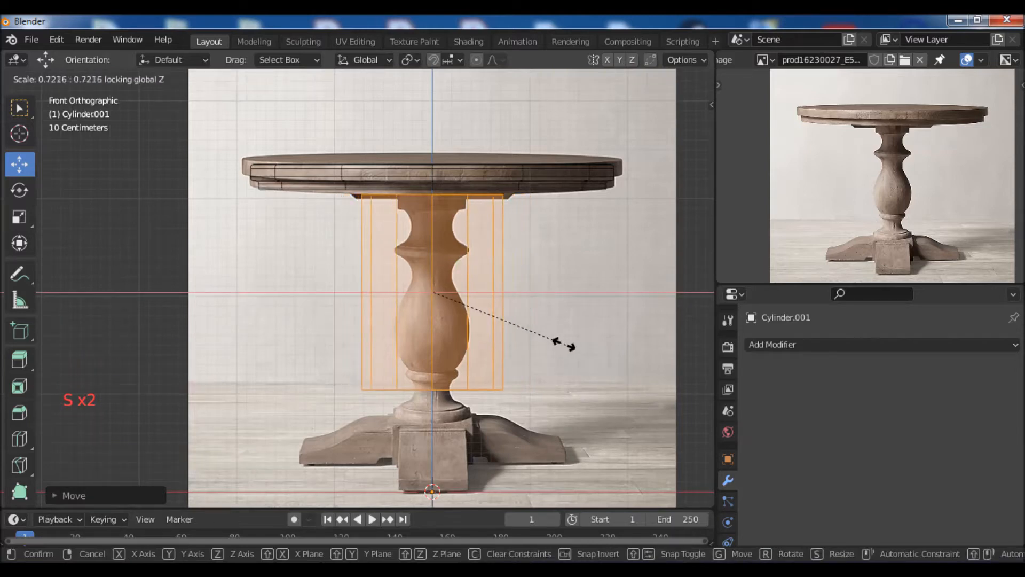
pyautogui.click(515, 320)
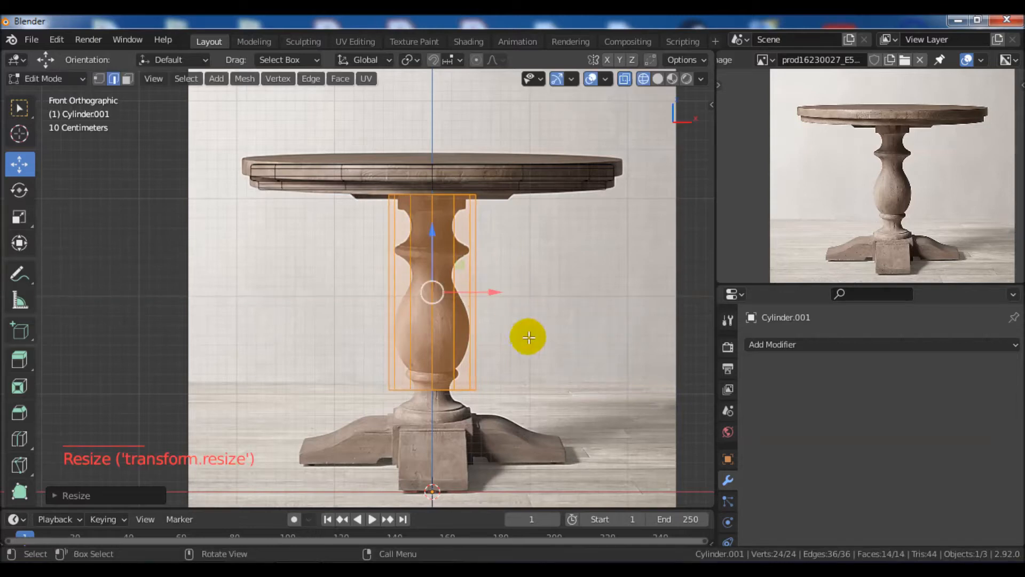
pyautogui.press('s')
pyautogui.hotkey('shift', 'z')
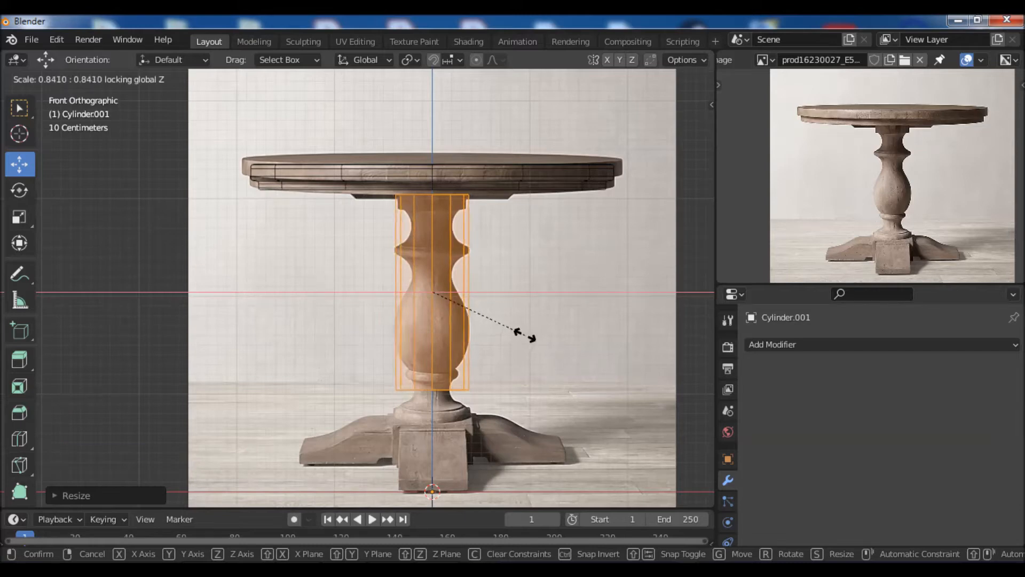
pyautogui.click(525, 334)
pyautogui.keyDown('shift'); pyautogui.moveTo(536, 295); pyautogui.dragTo(578, 279, button='middle'); pyautogui.keyUp('shift')
pyautogui.scroll(4, 552, 294)
pyautogui.scroll(-1, 530, 338)
pyautogui.keyDown('shift'); pyautogui.moveTo(530, 339); pyautogui.dragTo(555, 377, button='middle'); pyautogui.keyUp('shift')
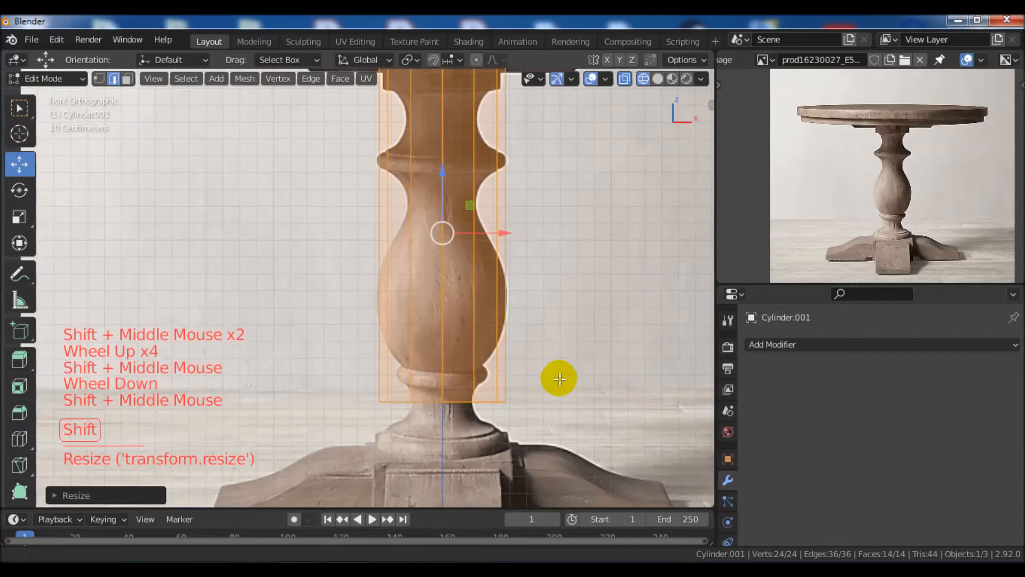
pyautogui.scroll(-3, 555, 378)
pyautogui.keyDown('shift'); pyautogui.moveTo(556, 322); pyautogui.dragTo(534, 314, button='middle'); pyautogui.keyUp('shift')
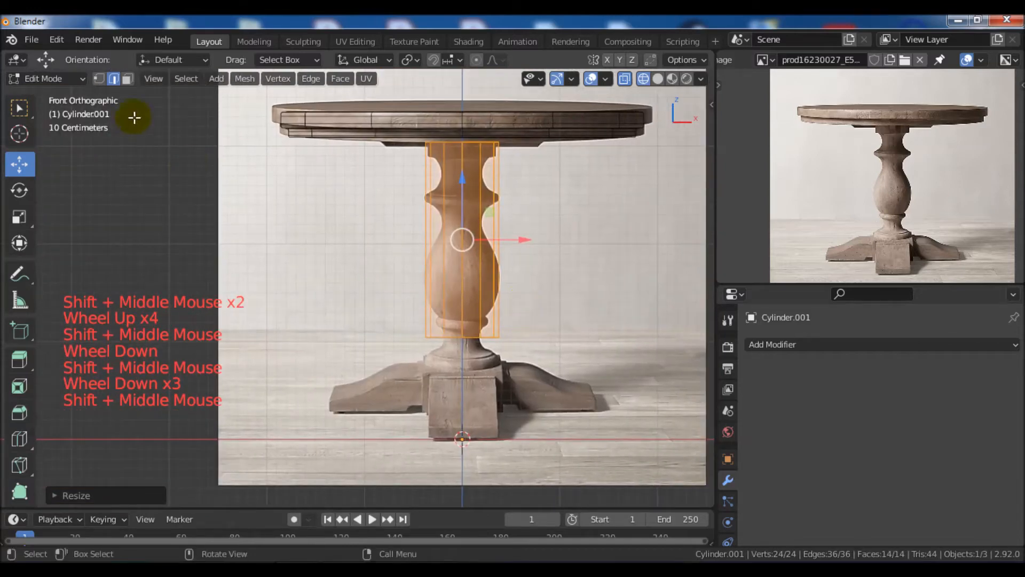
# Step: In vertex select mode, box-select the cylinder's bottom ring and lower it along Z by about 0.29 m to the top of the pedestal's feet
pyautogui.click(99, 78)
pyautogui.scroll(-1, 481, 304)
pyautogui.scroll(2, 480, 305)
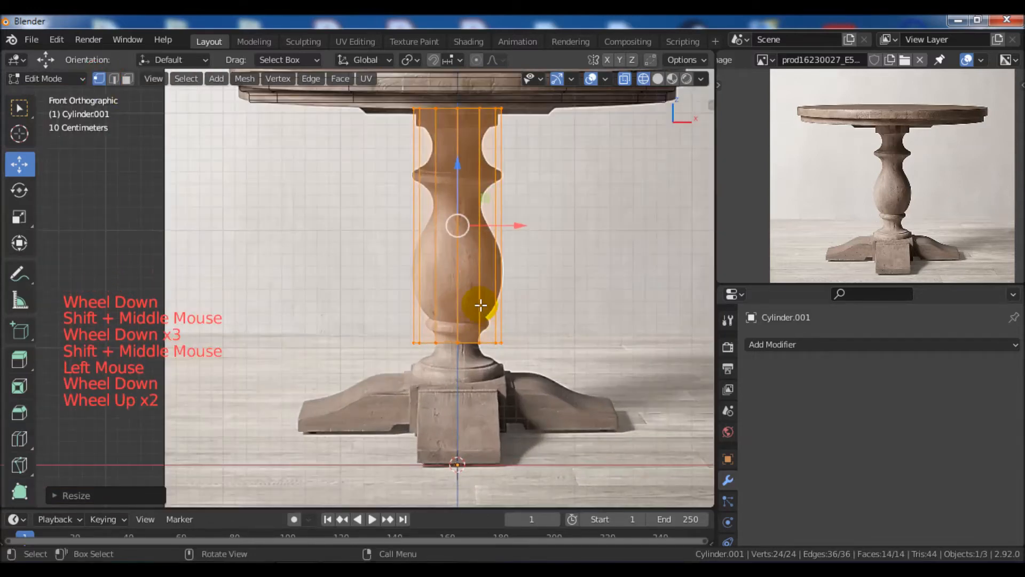
pyautogui.hotkey('alt', 'a')
pyautogui.moveTo(556, 331)
pyautogui.keyDown('shift'); pyautogui.mouseDown(button='middle')
pyautogui.moveTo(530, 349)
pyautogui.moveTo(543, 327)
pyautogui.moveTo(548, 335)
pyautogui.mouseUp(button='middle'); pyautogui.keyUp('shift')
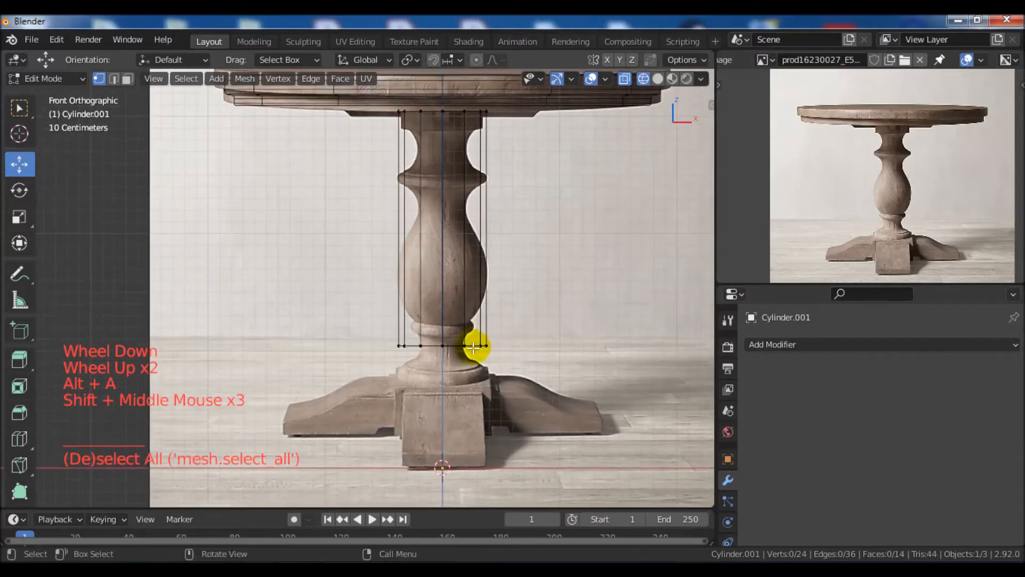
pyautogui.press('b')
pyautogui.moveTo(355, 323); pyautogui.dragTo(507, 363)
pyautogui.scroll(2, 434, 286)
pyautogui.click(432, 287)
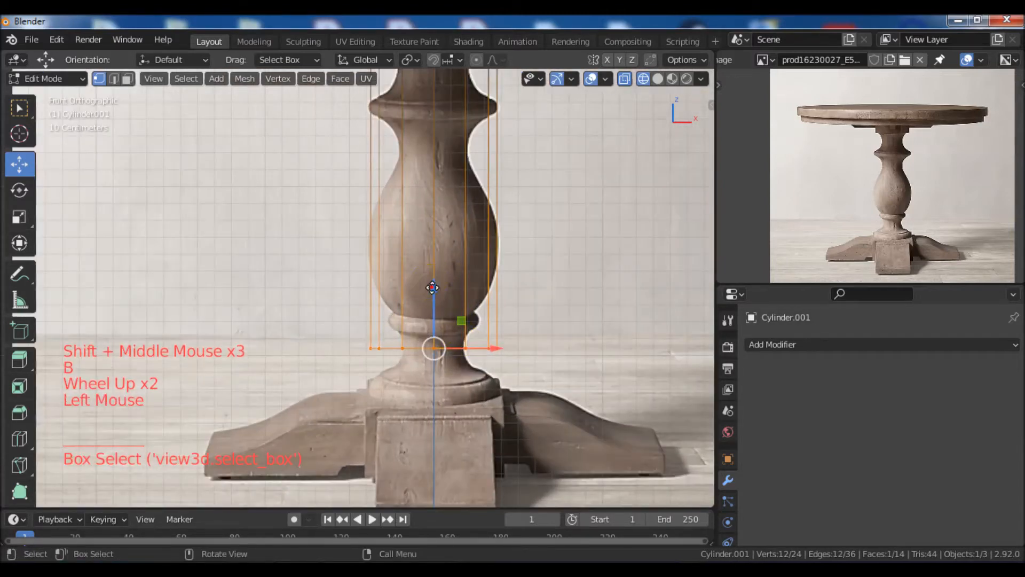
pyautogui.moveTo(432, 287); pyautogui.dragTo(435, 327)
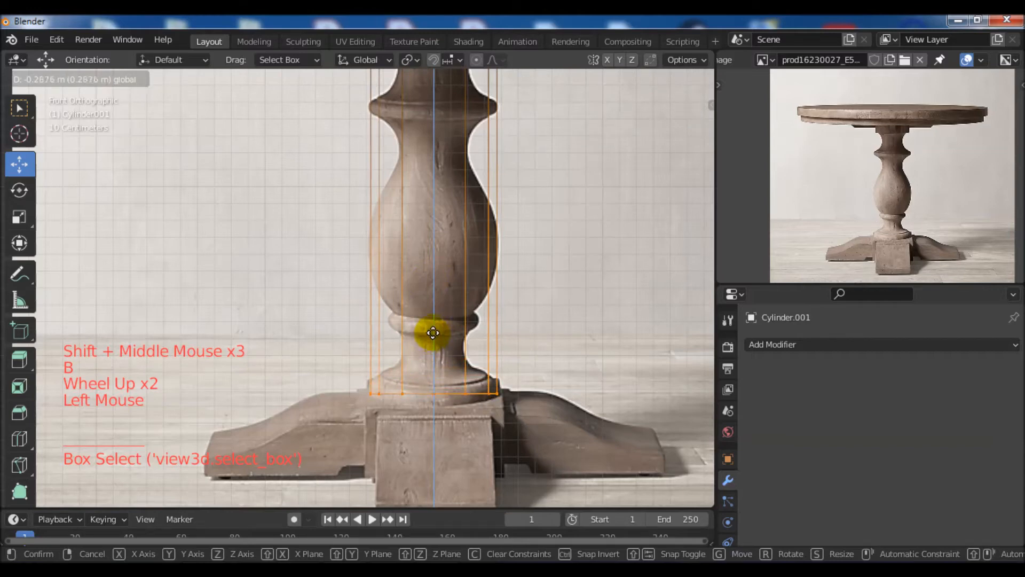
pyautogui.moveTo(432, 332); pyautogui.dragTo(434, 333)
# Step: Examine the reference profile of the upper pedestal between the tabletop and the first turned ring
pyautogui.moveTo(533, 263)
pyautogui.keyDown('shift'); pyautogui.mouseDown(button='middle')
pyautogui.moveTo(540, 407)
pyautogui.moveTo(526, 258)
pyautogui.mouseUp(button='middle'); pyautogui.keyUp('shift')
pyautogui.scroll(3, 522, 283)
pyautogui.scroll(1, 527, 255)
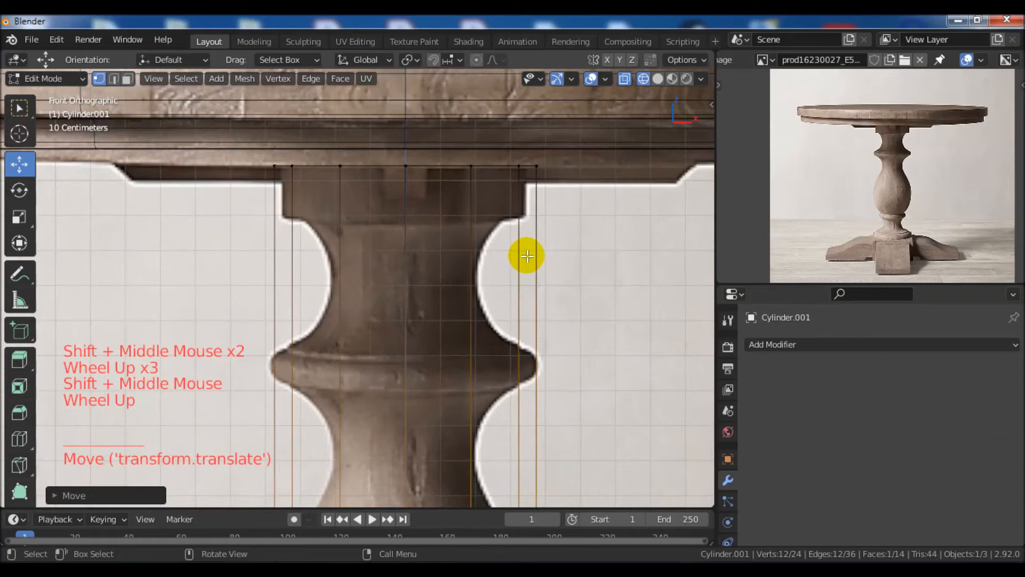
pyautogui.scroll(-6, 550, 293)
pyautogui.keyDown('shift'); pyautogui.moveTo(550, 293); pyautogui.dragTo(536, 259, button='middle'); pyautogui.keyUp('shift')
pyautogui.scroll(2, 559, 307)
pyautogui.scroll(2, 558, 308)
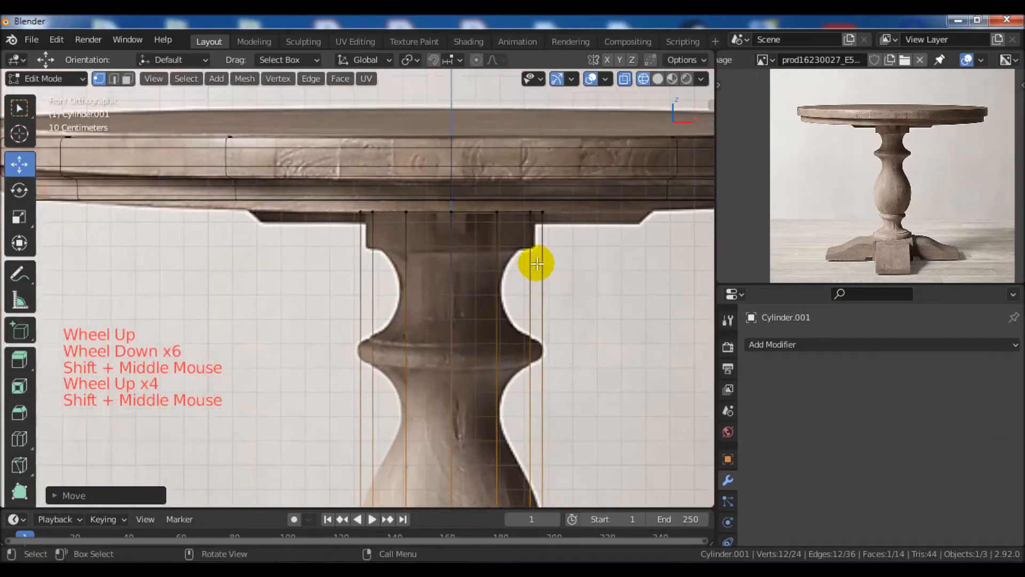
pyautogui.scroll(2, 540, 264)
pyautogui.press('ctrl')
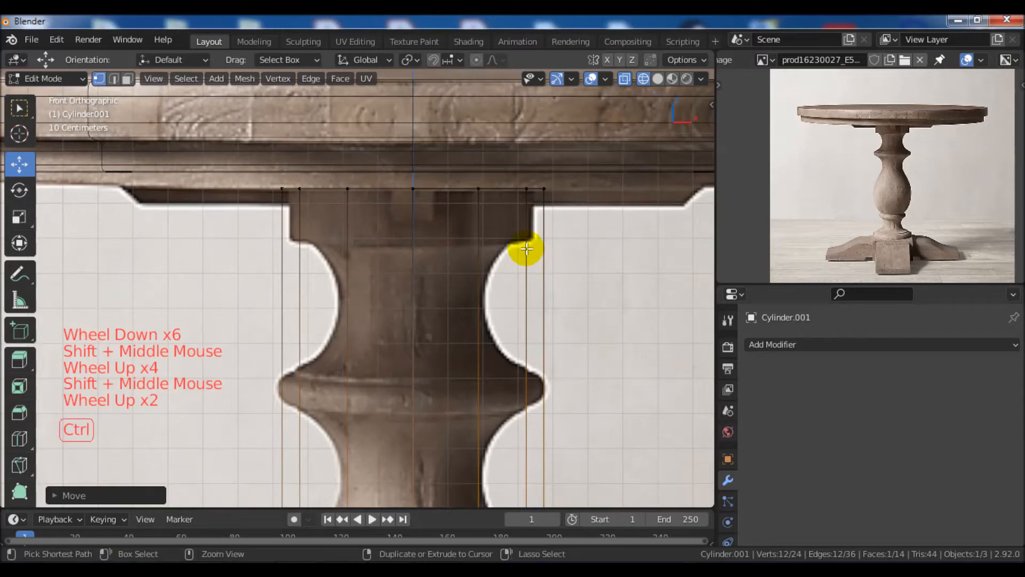
pyautogui.scroll(-3, 551, 301)
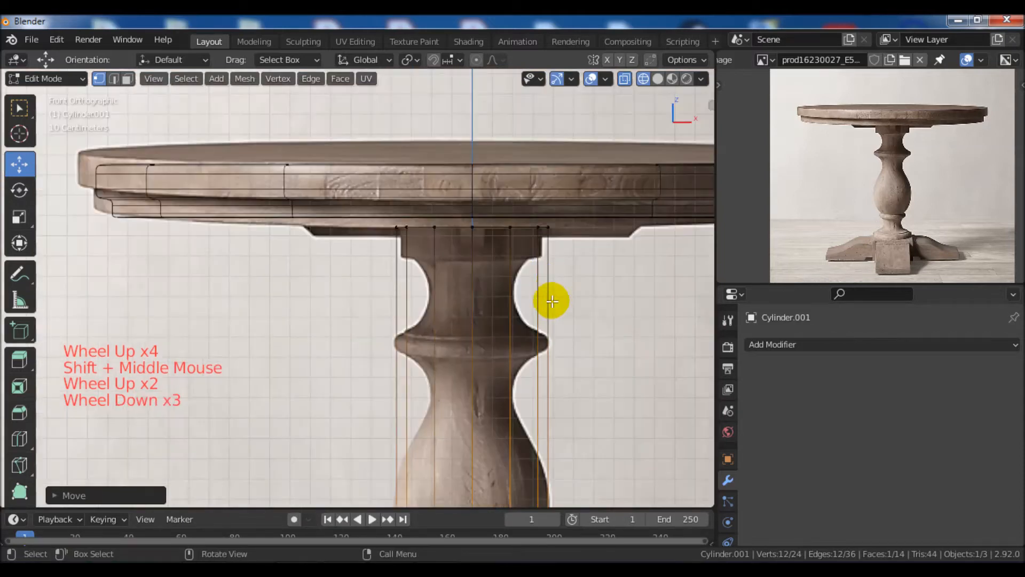
# Step: Add an edge loop around the cylinder and raise it along Z by about 0.98 m to the lower edge of the pedestal's top block
pyautogui.hotkey('ctrl', 'r')
pyautogui.click(560, 354)
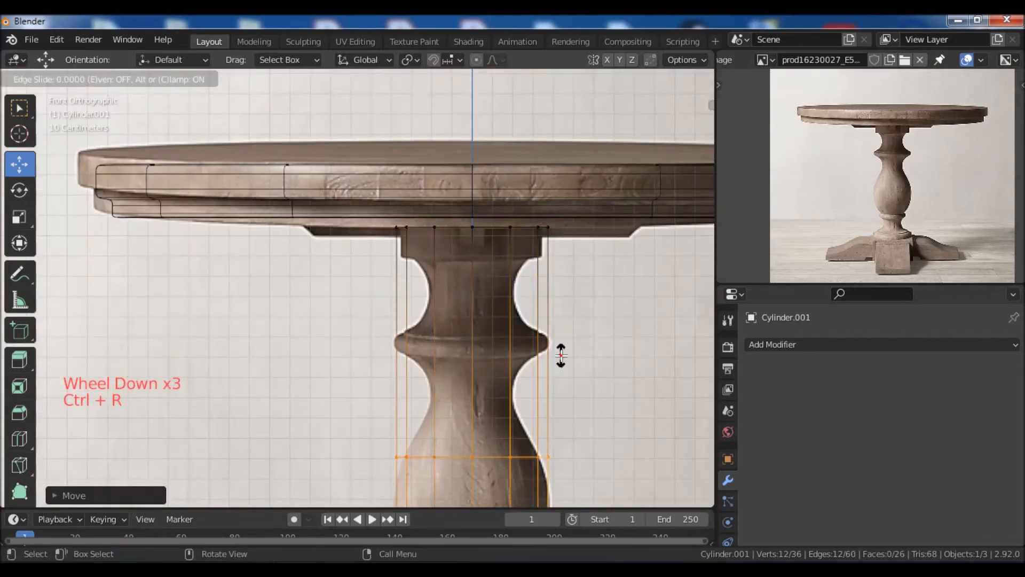
pyautogui.click(560, 355)
pyautogui.click(467, 393)
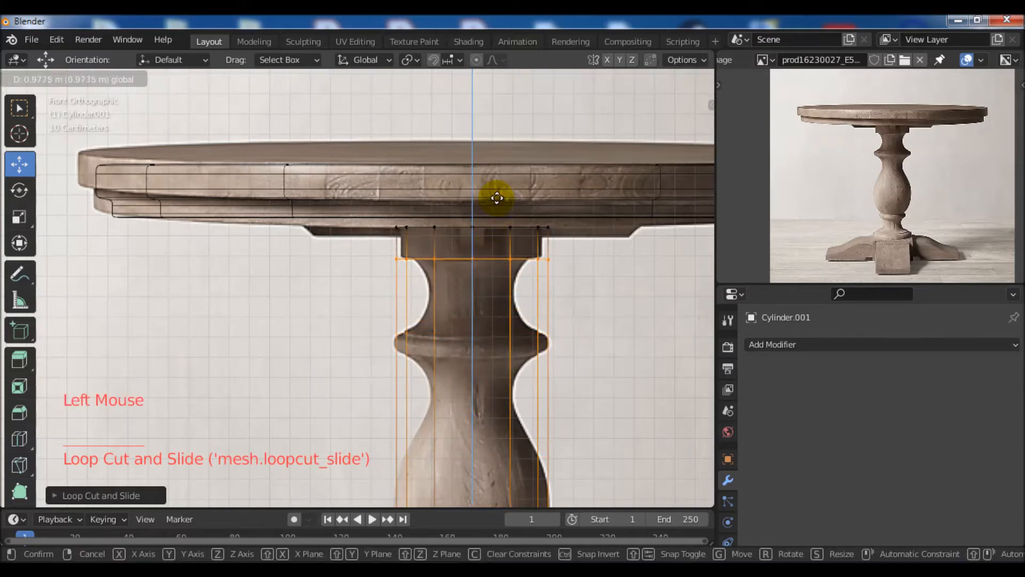
pyautogui.click(496, 197)
# Step: Add an edge loop below the top block and raise it along Z by about 0.7 m to the upper edge of the turned ring
pyautogui.scroll(2, 617, 279)
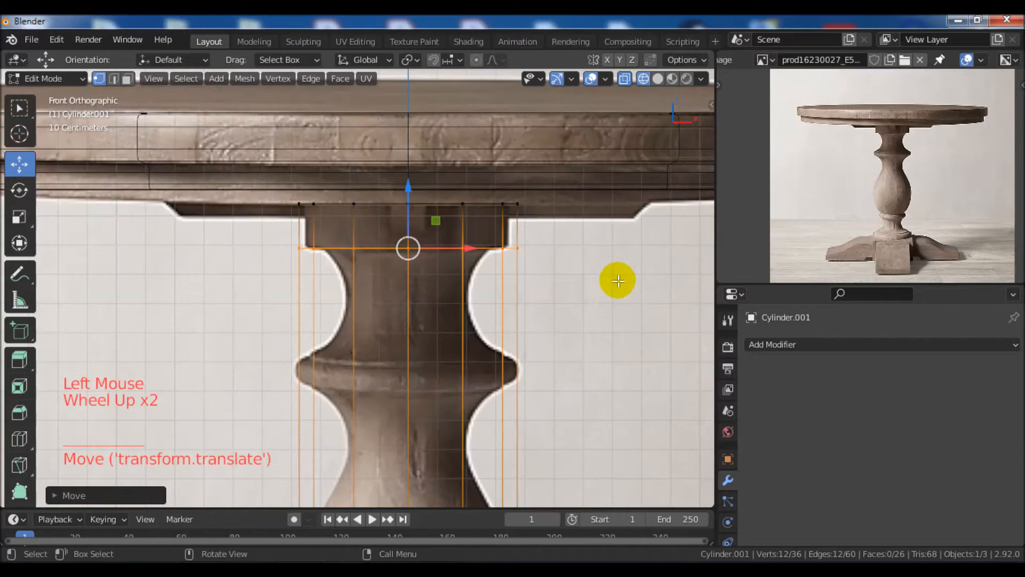
pyautogui.keyDown('shift'); pyautogui.moveTo(516, 394); pyautogui.dragTo(588, 339, button='middle'); pyautogui.keyUp('shift')
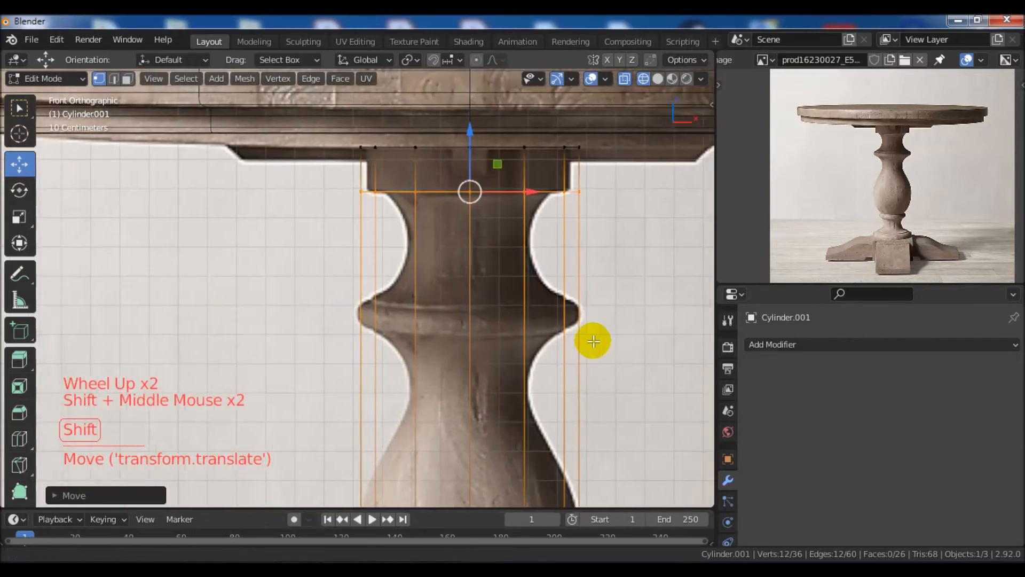
pyautogui.scroll(2, 587, 331)
pyautogui.hotkey('ctrl', 'r')
pyautogui.click(554, 299)
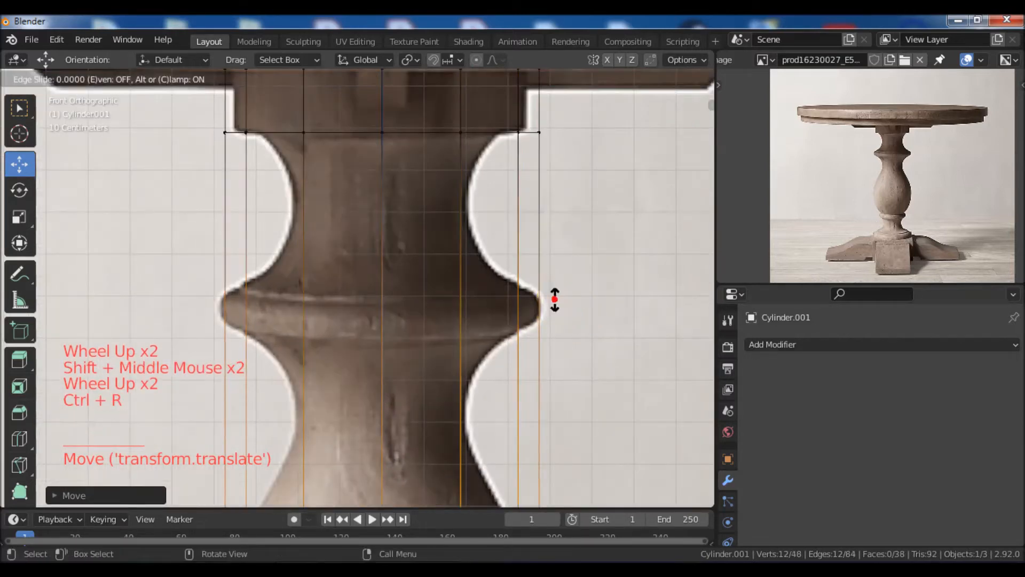
pyautogui.click(555, 300)
pyautogui.scroll(-4, 527, 392)
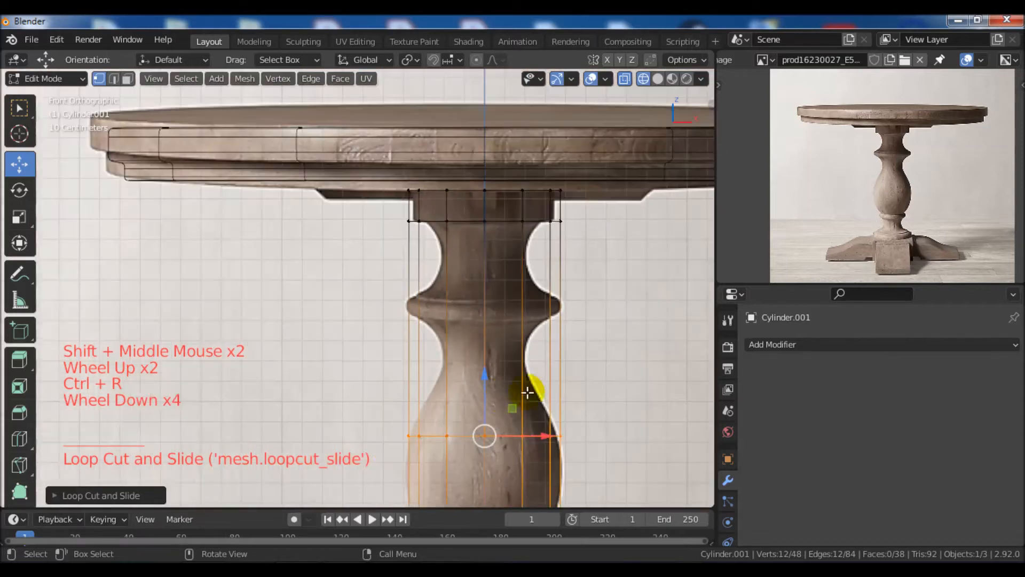
pyautogui.click(484, 379)
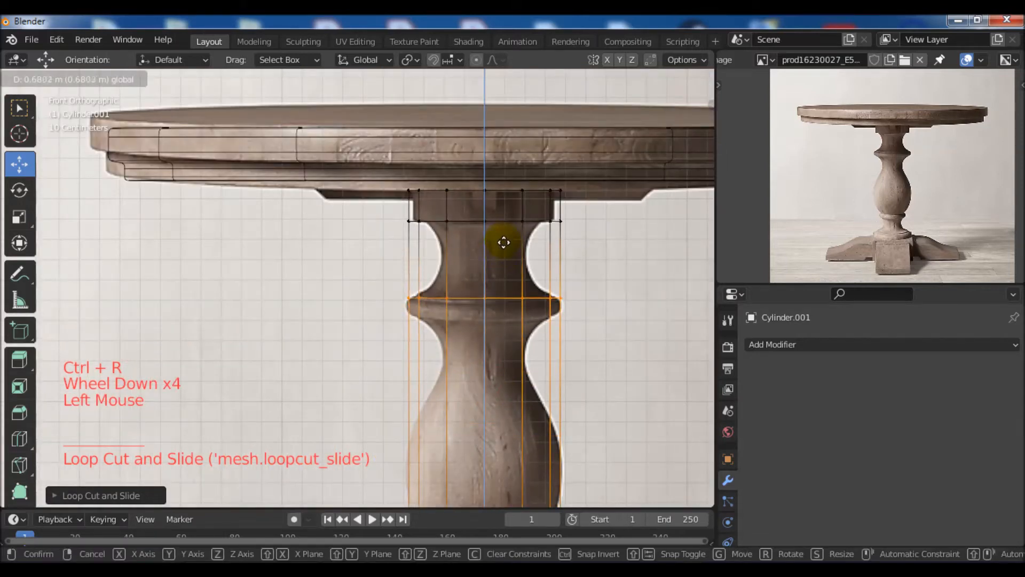
pyautogui.moveTo(503, 243); pyautogui.dragTo(503, 243)
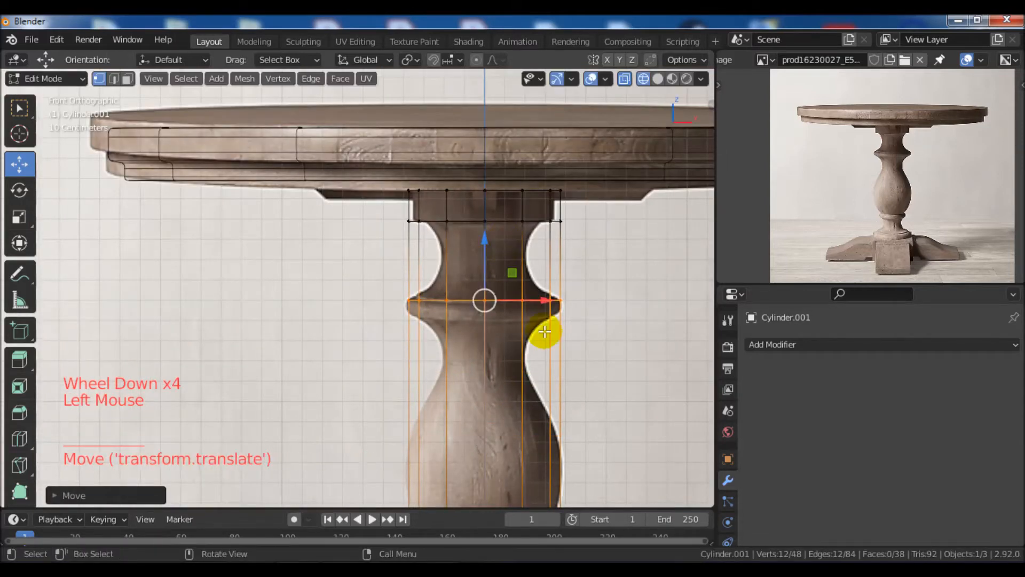
# Step: Add an edge loop around the cylinder and position it at the lower edge of the turned ring
pyautogui.hotkey('ctrl', 'r')
pyautogui.click(555, 368)
pyautogui.click(563, 216)
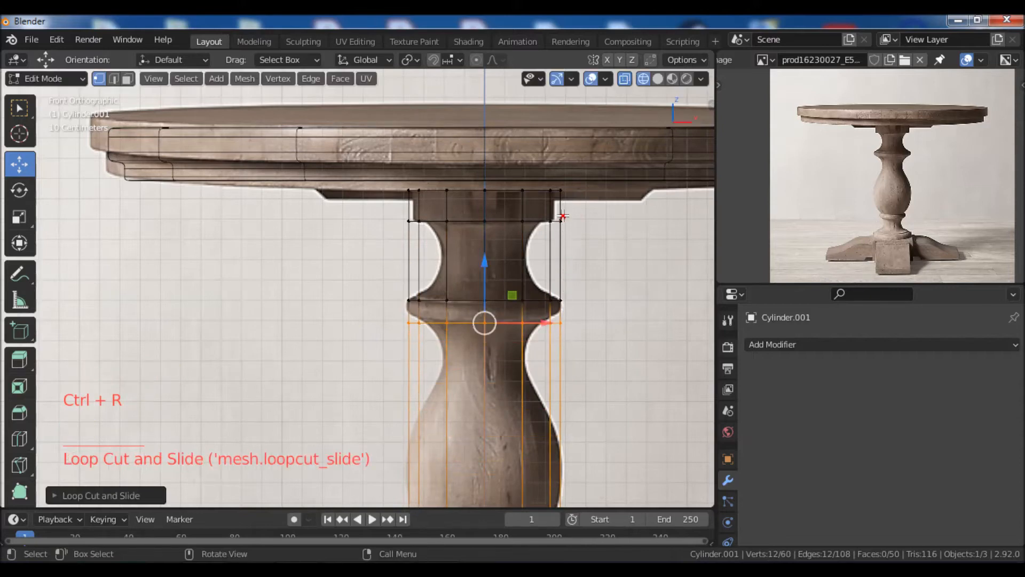
pyautogui.moveTo(497, 264); pyautogui.dragTo(485, 260)
pyautogui.scroll(3, 551, 224)
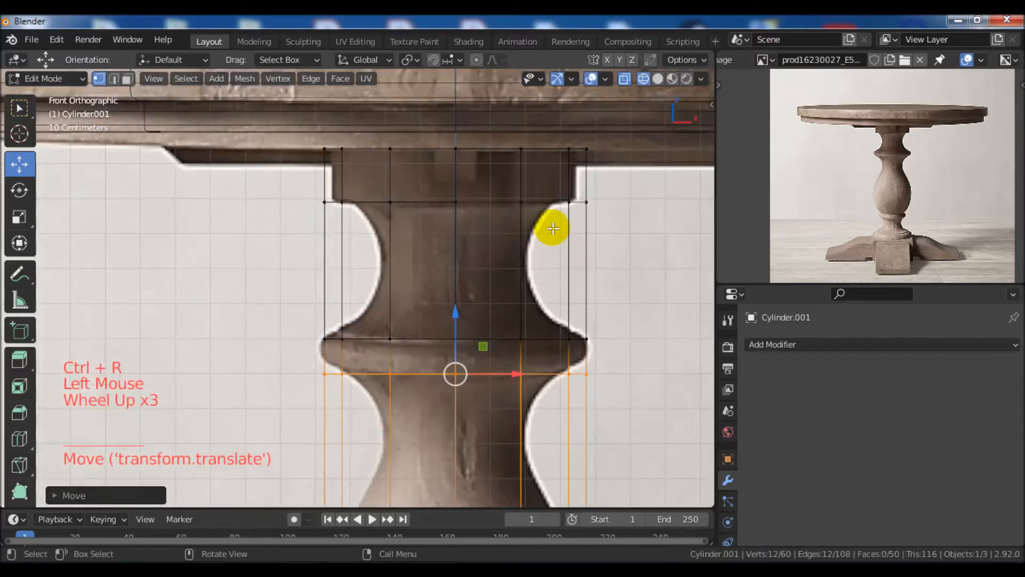
pyautogui.keyDown('shift'); pyautogui.moveTo(552, 224); pyautogui.dragTo(552, 263, button='middle'); pyautogui.keyUp('shift')
# Step: Box-select the cylinder's top two vertex rings and scale them in X and Y to about 0.93 to fit the pedestal's top block
pyautogui.hotkey('alt', 'a')
pyautogui.scroll(-2, 617, 304)
pyautogui.keyDown('shift'); pyautogui.moveTo(618, 304); pyautogui.dragTo(597, 318, button='middle'); pyautogui.keyUp('shift')
pyautogui.scroll(1, 597, 318)
pyautogui.press('b')
pyautogui.moveTo(295, 176); pyautogui.dragTo(628, 304)
pyautogui.keyDown('shift'); pyautogui.moveTo(533, 290); pyautogui.dragTo(554, 304, button='middle'); pyautogui.keyUp('shift')
pyautogui.press('s')
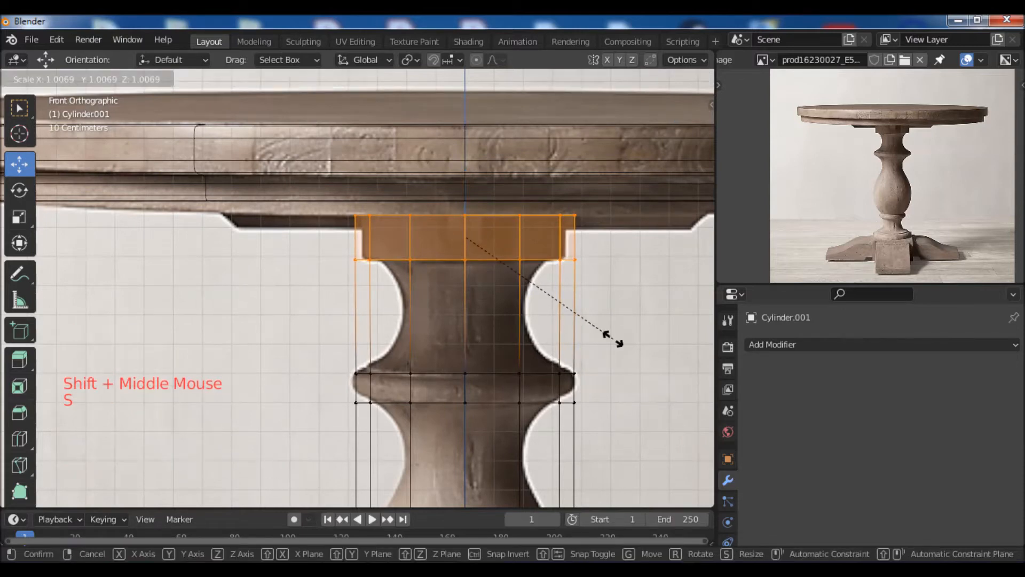
pyautogui.hotkey('shift', 'z')
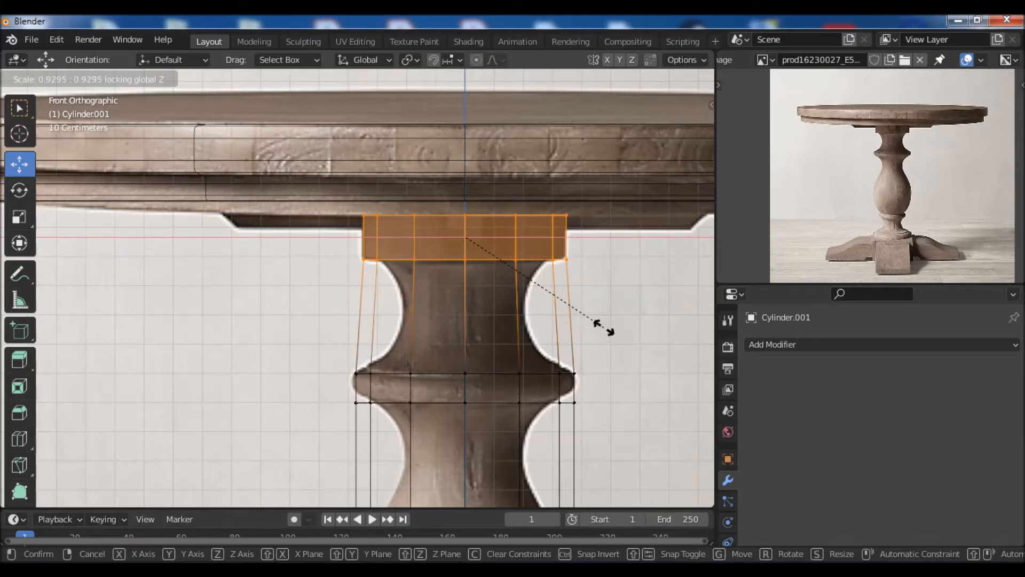
pyautogui.click(602, 325)
pyautogui.scroll(2, 560, 338)
pyautogui.keyDown('shift'); pyautogui.moveTo(560, 338); pyautogui.dragTo(586, 296, button='middle'); pyautogui.keyUp('shift')
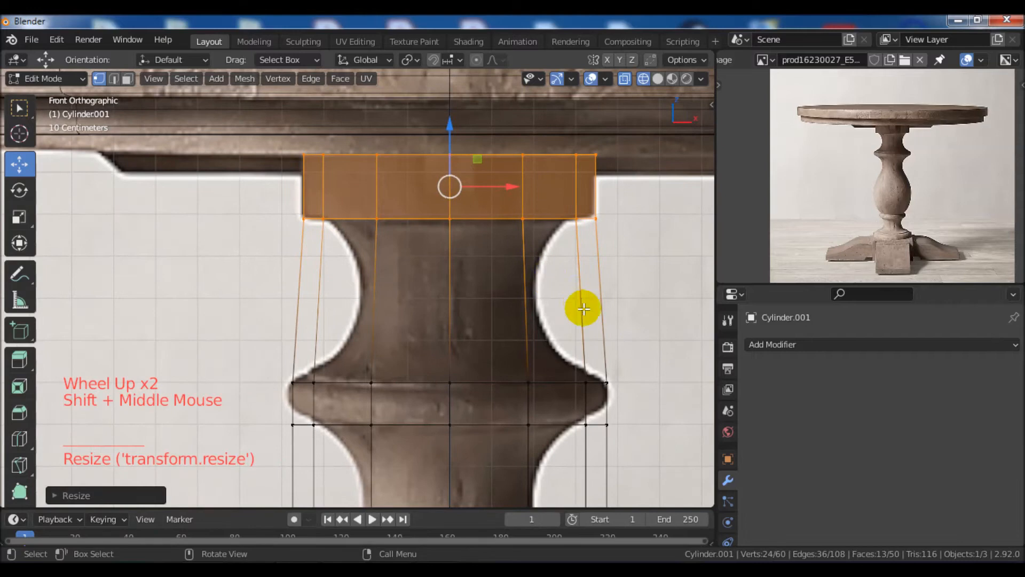
# Step: Add an edge loop midway between the pedestal's top block and the turned ring, and scale it in to the narrowest part of the neck
pyautogui.scroll(-1, 583, 308)
pyautogui.hotkey('ctrl', 'r')
pyautogui.click(583, 306)
pyautogui.click(583, 308)
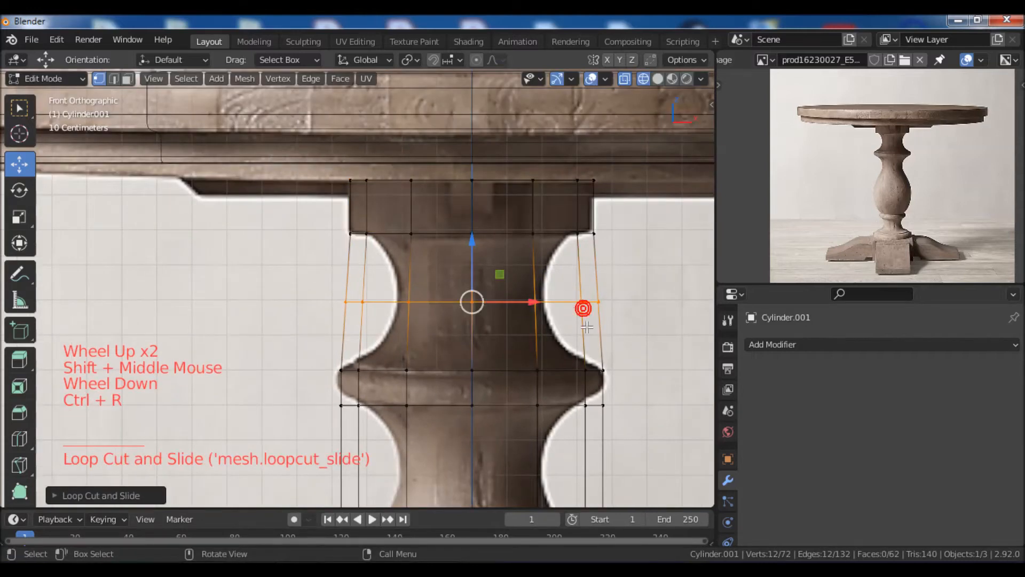
pyautogui.press('s')
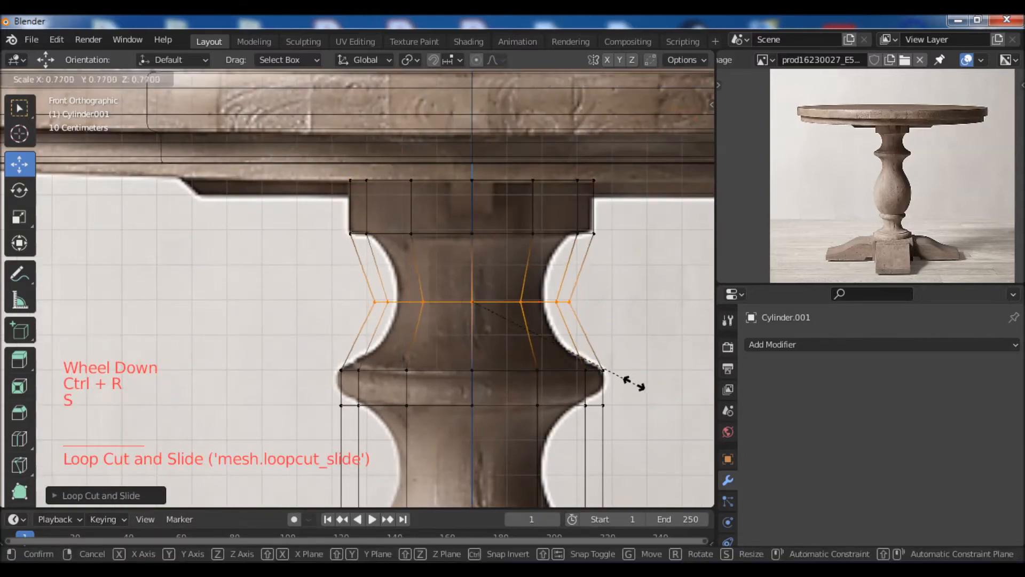
pyautogui.click(597, 350)
# Step: Add an edge loop between the top block and the neck's narrowest loop, and scale it in to match the photo's outline
pyautogui.keyDown('shift'); pyautogui.moveTo(590, 314); pyautogui.dragTo(561, 290, button='middle'); pyautogui.keyUp('shift')
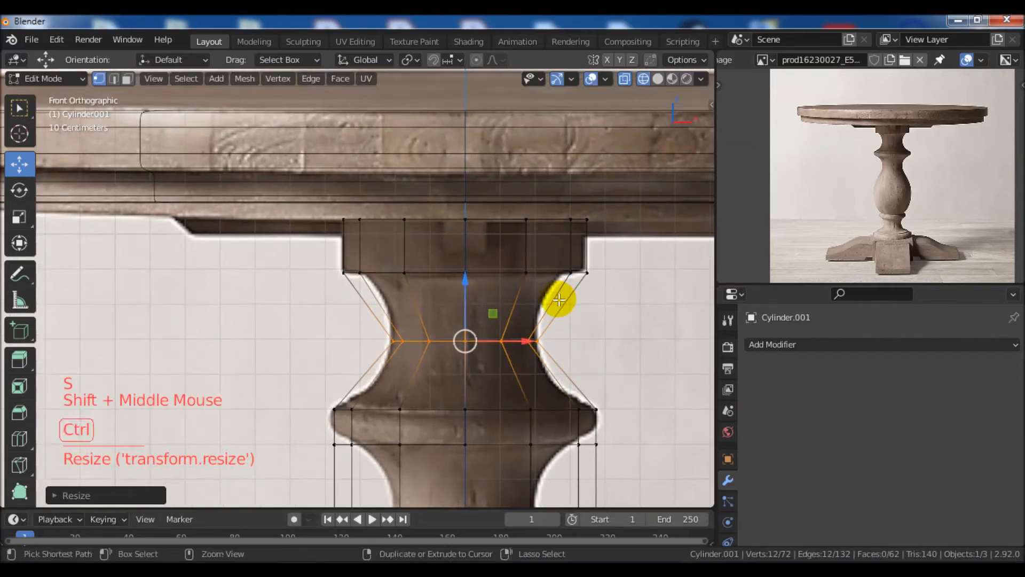
pyautogui.hotkey('ctrl', 'r')
pyautogui.click(556, 298)
pyautogui.press('s')
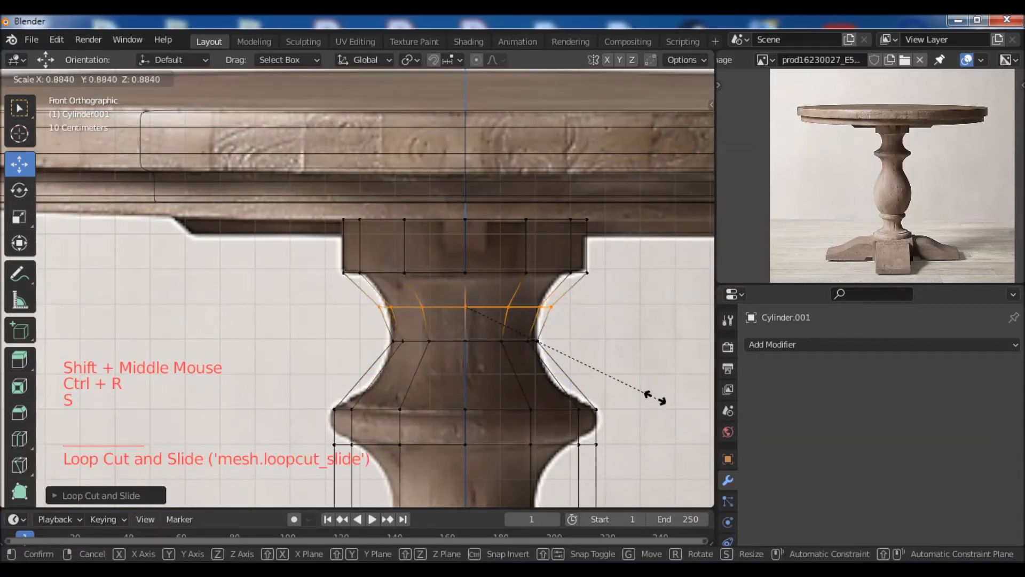
pyautogui.click(633, 379)
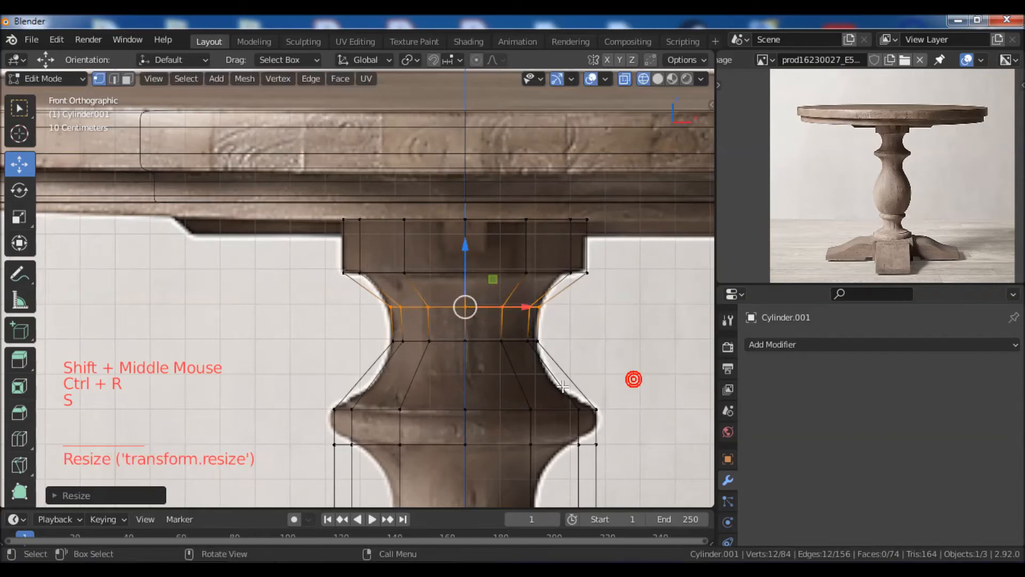
# Step: Add an edge loop just below the pedestal's top block and scale it to about 0.88
pyautogui.hotkey('ctrl', 'r')
pyautogui.click(567, 286)
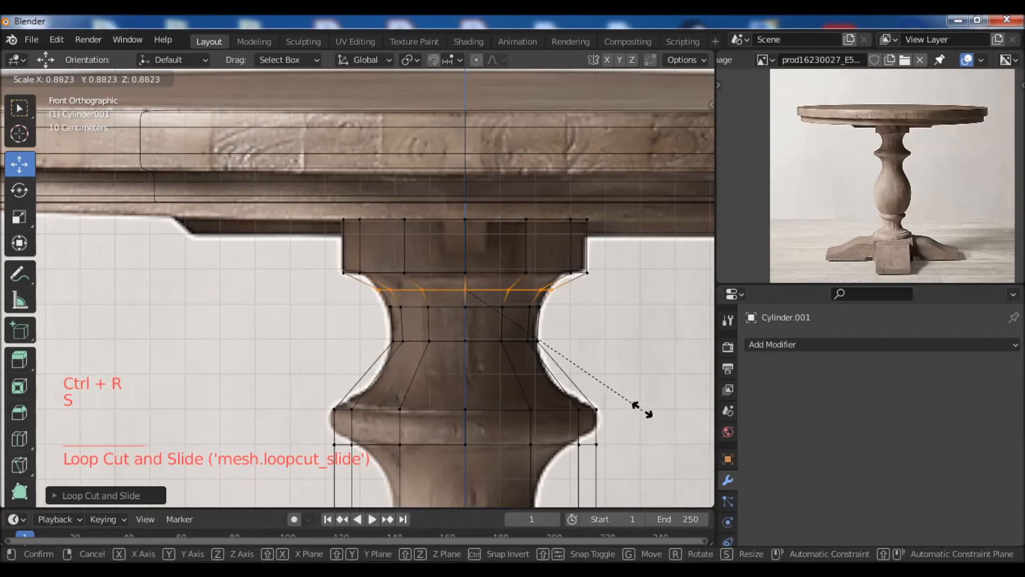
pyautogui.click(642, 406)
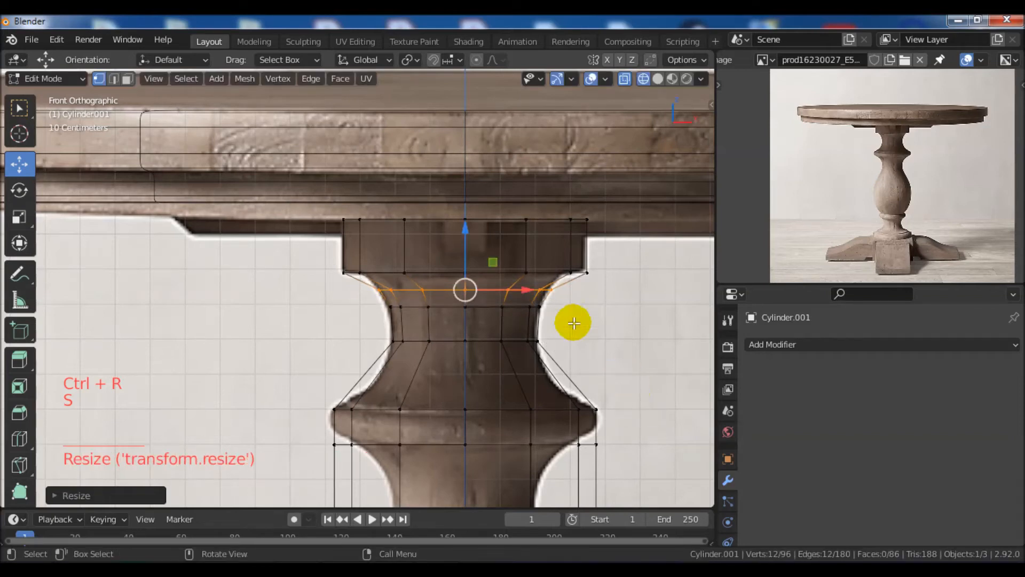
# Step: Raise the new loop along Z to just under the top block and scale it up to about 1.05
pyautogui.click(470, 224)
pyautogui.moveTo(465, 230); pyautogui.dragTo(466, 218)
pyautogui.press('s')
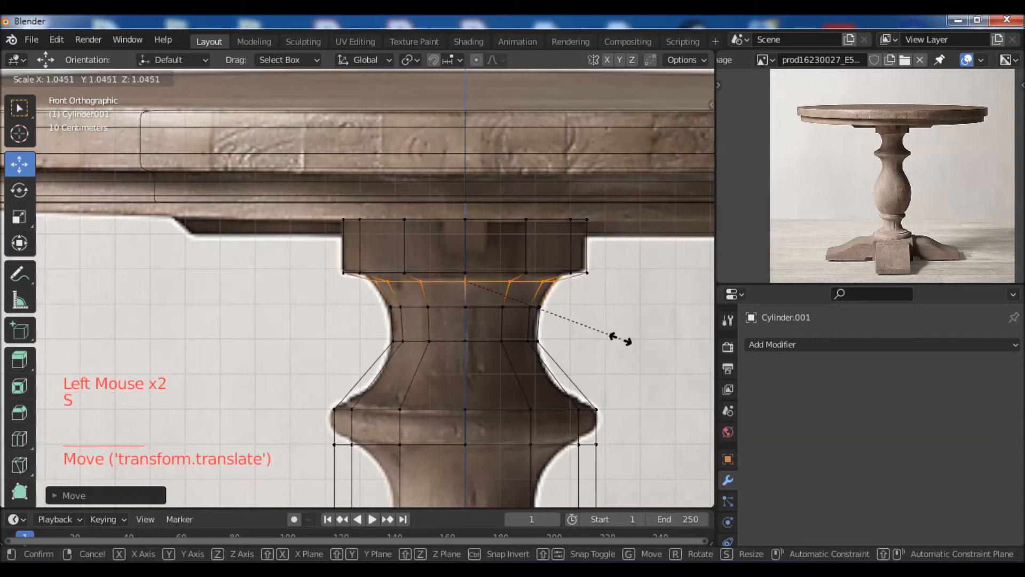
pyautogui.click(623, 337)
pyautogui.moveTo(474, 221); pyautogui.dragTo(469, 215)
# Step: Add an edge loop halfway between the upper neck and the turned ring, and scale it in to the photo's outline
pyautogui.press('ctrl')
pyautogui.hotkey('ctrl', 'r')
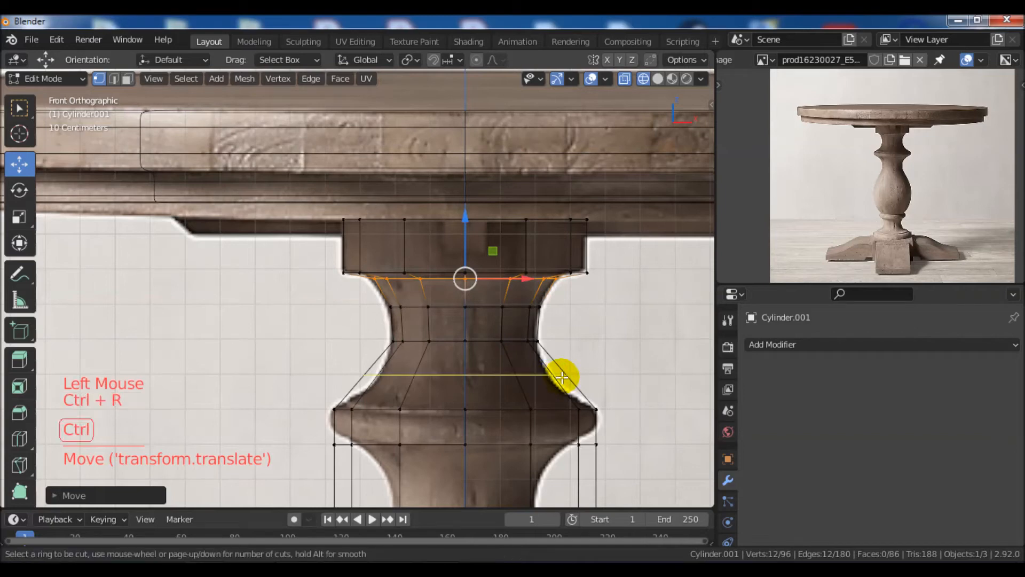
pyautogui.click(562, 376)
pyautogui.press('s')
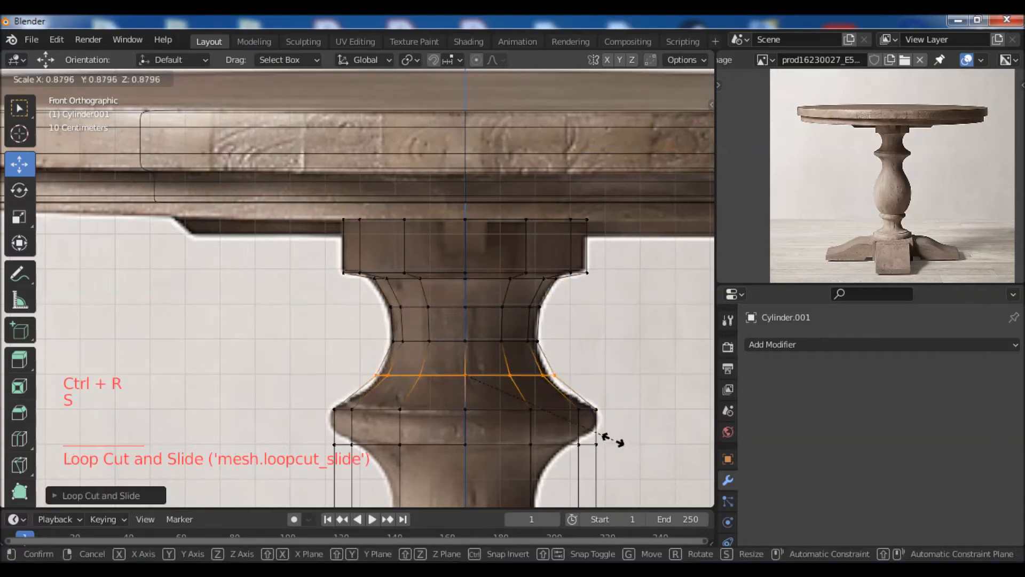
pyautogui.click(603, 433)
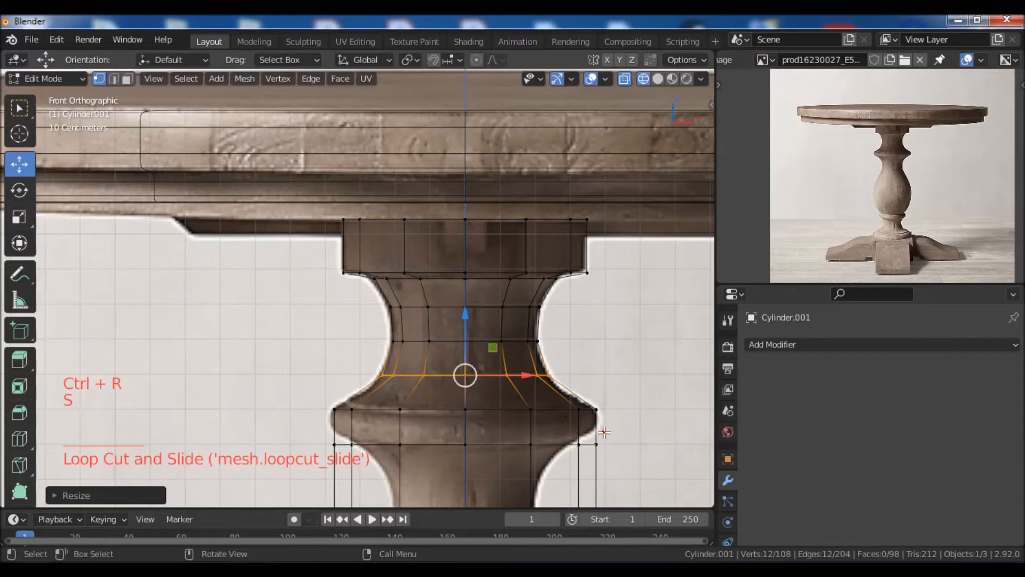
# Step: Add an edge loop just above the turned ring and scale it slightly to follow the neck's flare
pyautogui.press('ctrl')
pyautogui.hotkey('ctrl', 'r')
pyautogui.click(575, 396)
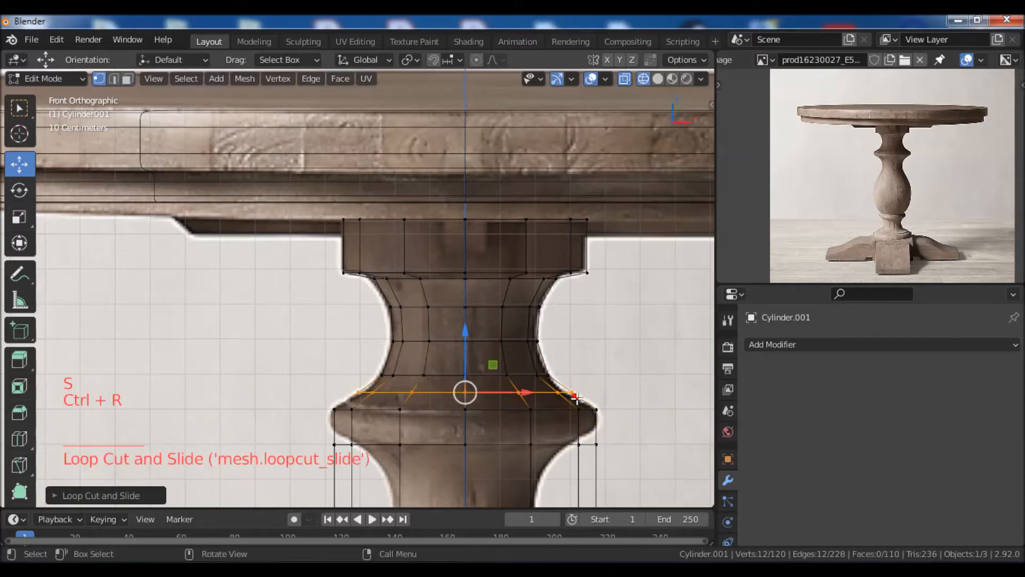
pyautogui.press('s')
pyautogui.press('s')
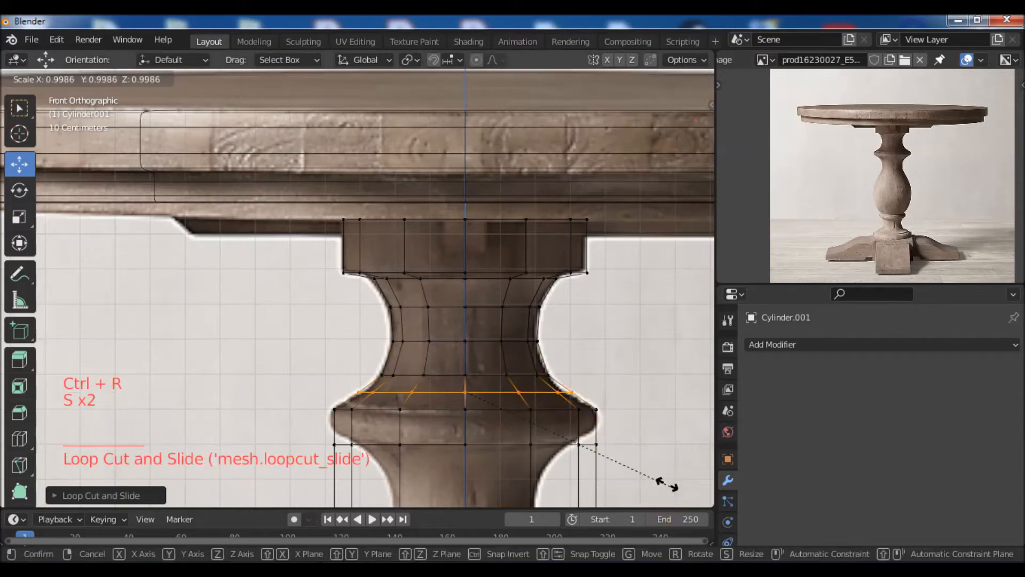
pyautogui.click(660, 476)
# Step: Leave Edit Mode and examine the pedestal's shape in solid shading from an angle and from the front
pyautogui.scroll(-5, 587, 368)
pyautogui.keyDown('shift'); pyautogui.moveTo(590, 373); pyautogui.dragTo(555, 380, button='middle'); pyautogui.keyUp('shift')
pyautogui.scroll(2, 567, 359)
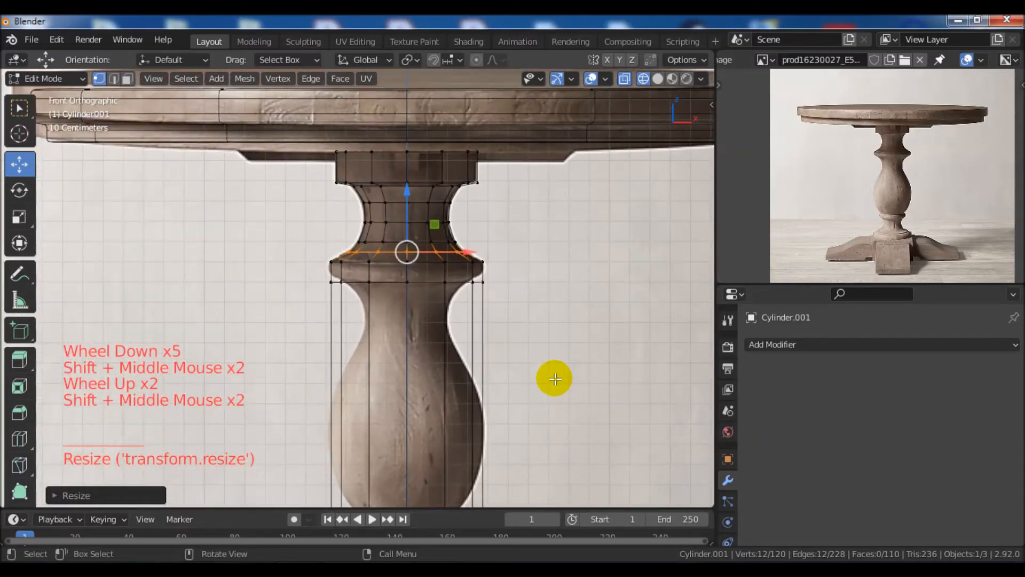
pyautogui.press('Tab')
pyautogui.press('z')
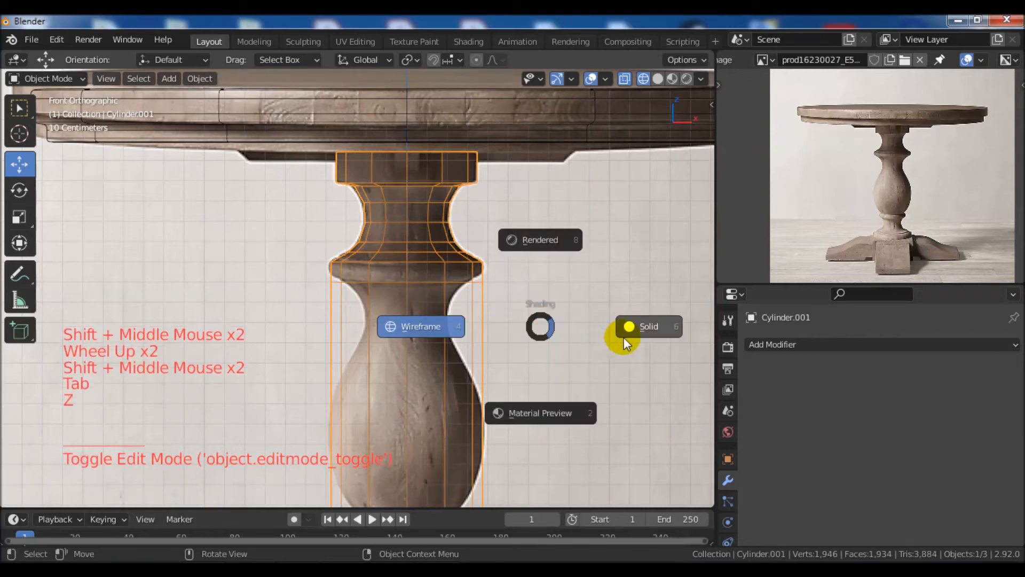
pyautogui.click(638, 328)
pyautogui.scroll(-1, 638, 328)
pyautogui.scroll(-1, 638, 329)
pyautogui.moveTo(639, 329); pyautogui.dragTo(538, 354, button='middle')
pyautogui.press('KP_1')
pyautogui.scroll(-1, 538, 352)
pyautogui.keyDown('shift'); pyautogui.moveTo(586, 465); pyautogui.dragTo(557, 366, button='middle'); pyautogui.keyUp('shift')
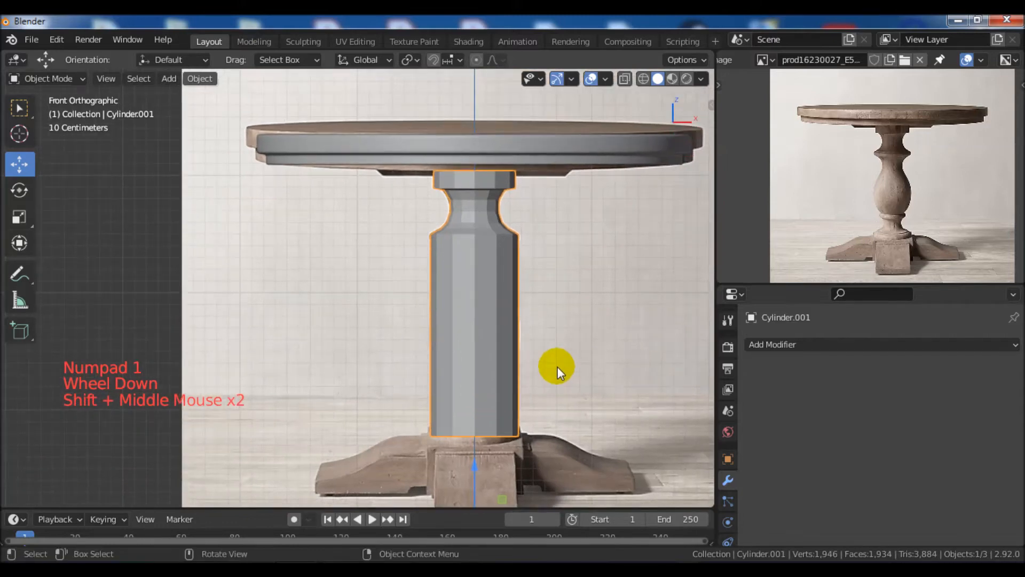
# Step: Return the pedestal cylinder to Edit Mode and switch the viewport back to wireframe shading
pyautogui.press('Tab')
pyautogui.scroll(2, 534, 331)
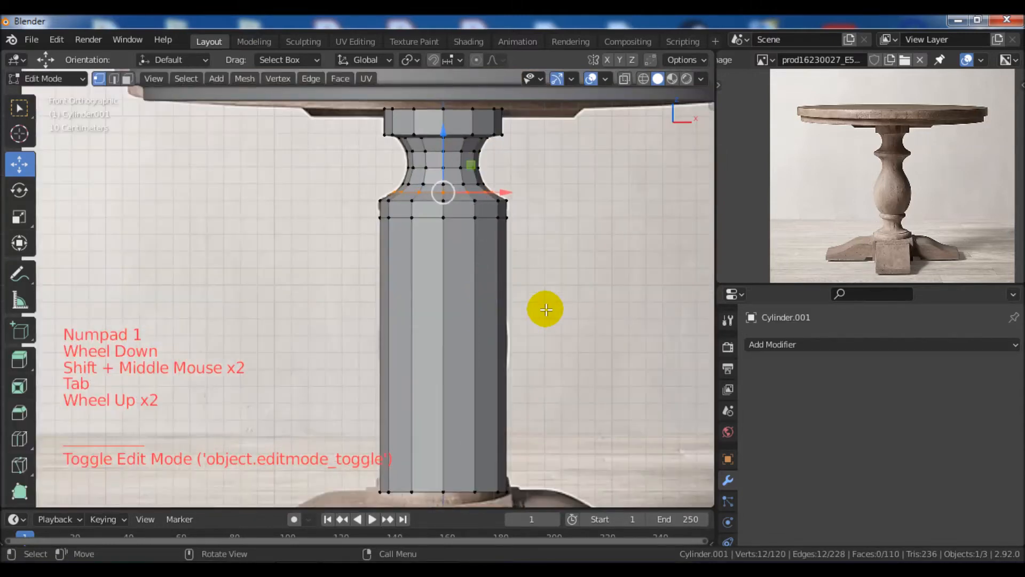
pyautogui.scroll(-2, 571, 304)
pyautogui.keyDown('shift'); pyautogui.moveTo(565, 275); pyautogui.dragTo(573, 307, button='middle'); pyautogui.keyUp('shift')
pyautogui.scroll(2, 573, 307)
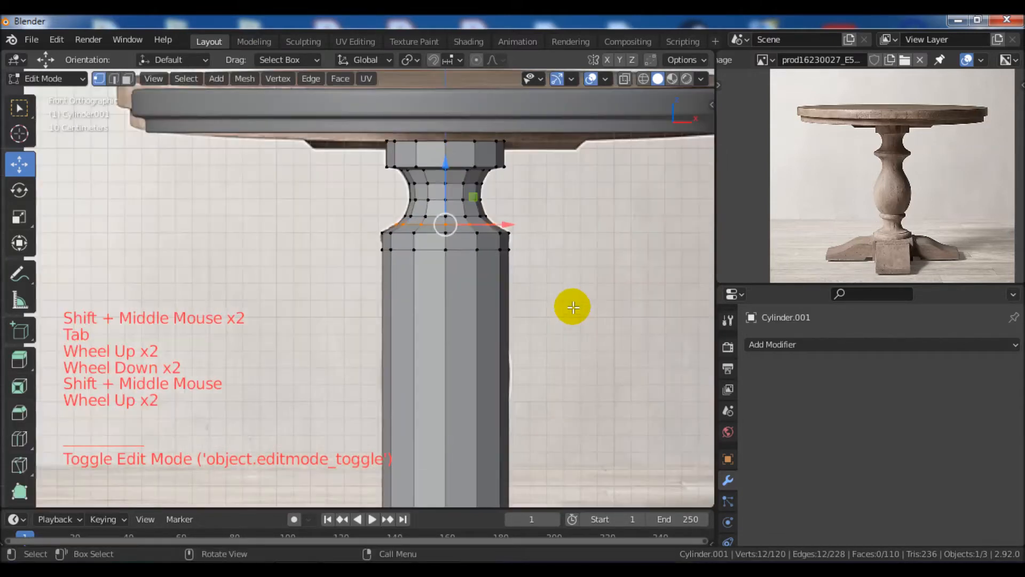
pyautogui.press('z')
pyautogui.scroll(3, 474, 299)
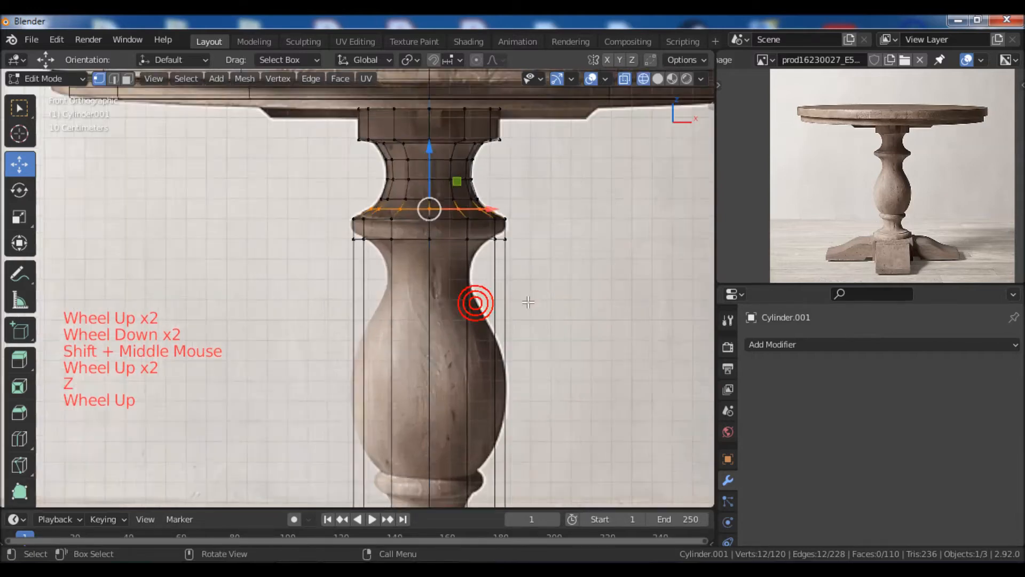
# Step: Add an edge loop around the cylinder below the turned ring and slide it to the widest part of the pedestal's bulb
pyautogui.keyDown('shift'); pyautogui.moveTo(474, 299); pyautogui.dragTo(469, 302, button='middle'); pyautogui.keyUp('shift')
pyautogui.scroll(-3, 529, 279)
pyautogui.keyDown('shift'); pyautogui.moveTo(531, 283); pyautogui.dragTo(545, 309, button='middle'); pyautogui.keyUp('shift')
pyautogui.scroll(2, 531, 271)
pyautogui.keyDown('shift'); pyautogui.moveTo(530, 270); pyautogui.dragTo(552, 293, button='middle'); pyautogui.keyUp('shift')
pyautogui.scroll(1, 541, 335)
pyautogui.scroll(-2, 542, 331)
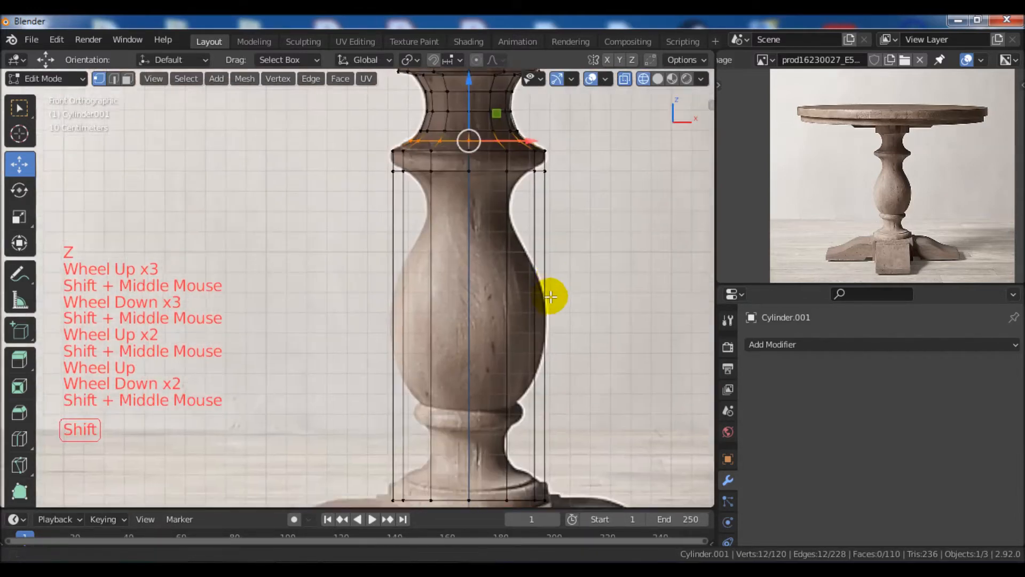
pyautogui.hotkey('ctrl', 'r')
pyautogui.click(548, 333)
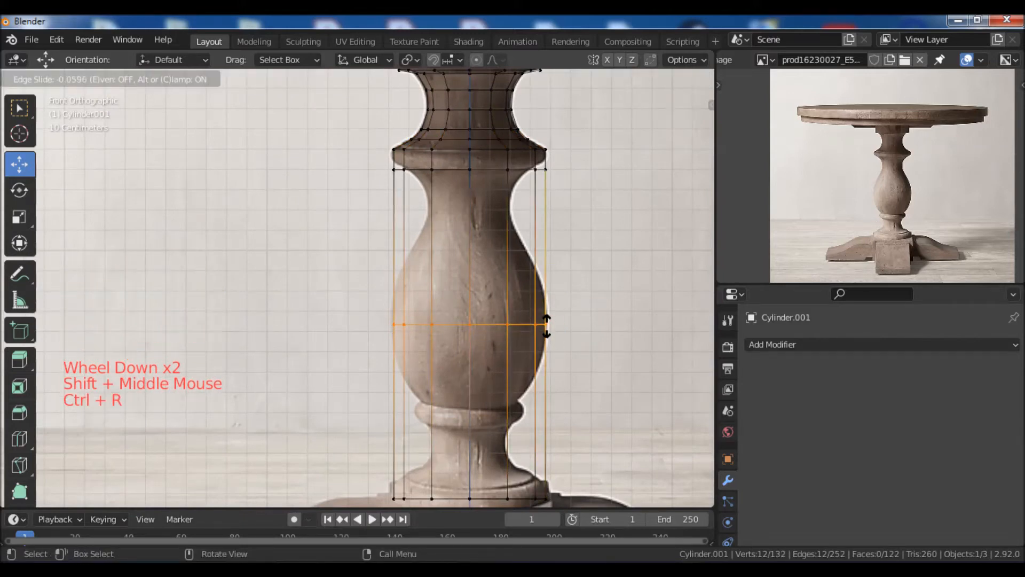
pyautogui.click(546, 326)
# Step: Add an edge loop above the bulb's widest loop with an edge slide of about 0.415, and scale it in slightly to the outline
pyautogui.keyDown('shift'); pyautogui.moveTo(547, 326); pyautogui.dragTo(563, 288, button='middle'); pyautogui.keyUp('shift')
pyautogui.scroll(2, 540, 297)
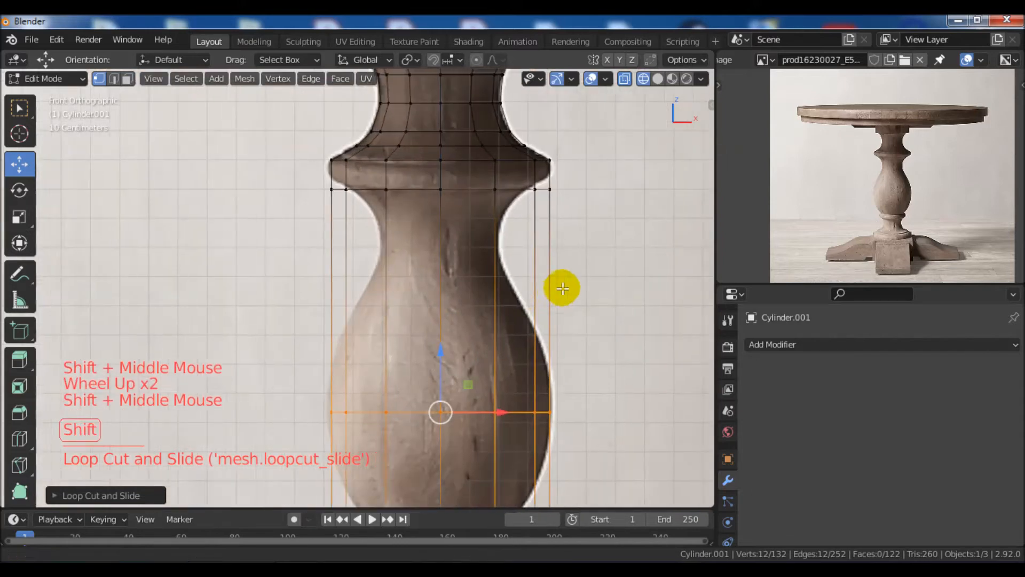
pyautogui.hotkey('ctrl', 'r')
pyautogui.click(556, 333)
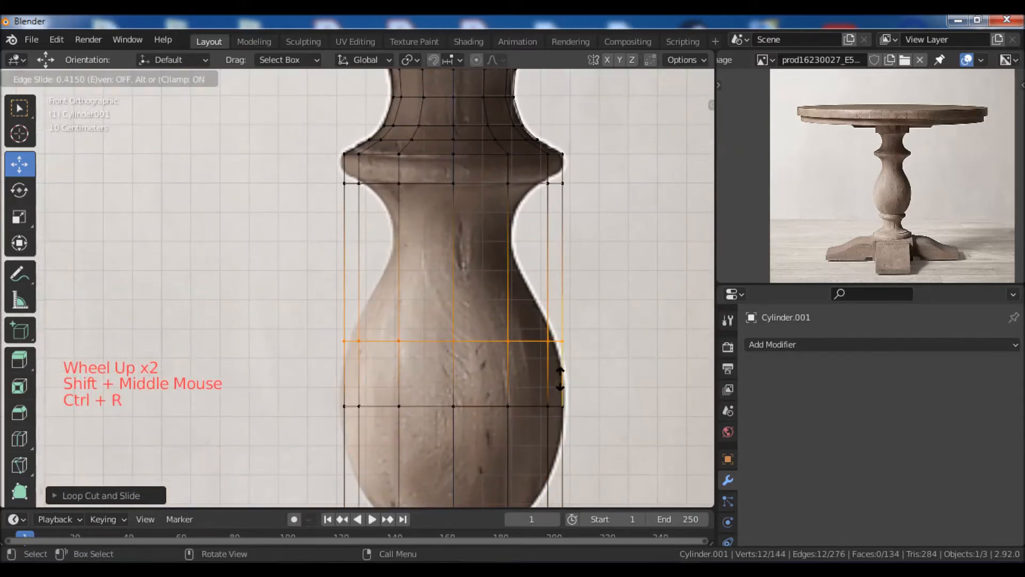
pyautogui.click(558, 376)
pyautogui.scroll(-2, 590, 362)
pyautogui.keyDown('shift'); pyautogui.moveTo(591, 362); pyautogui.dragTo(572, 343, button='middle'); pyautogui.keyUp('shift')
pyautogui.scroll(2, 575, 347)
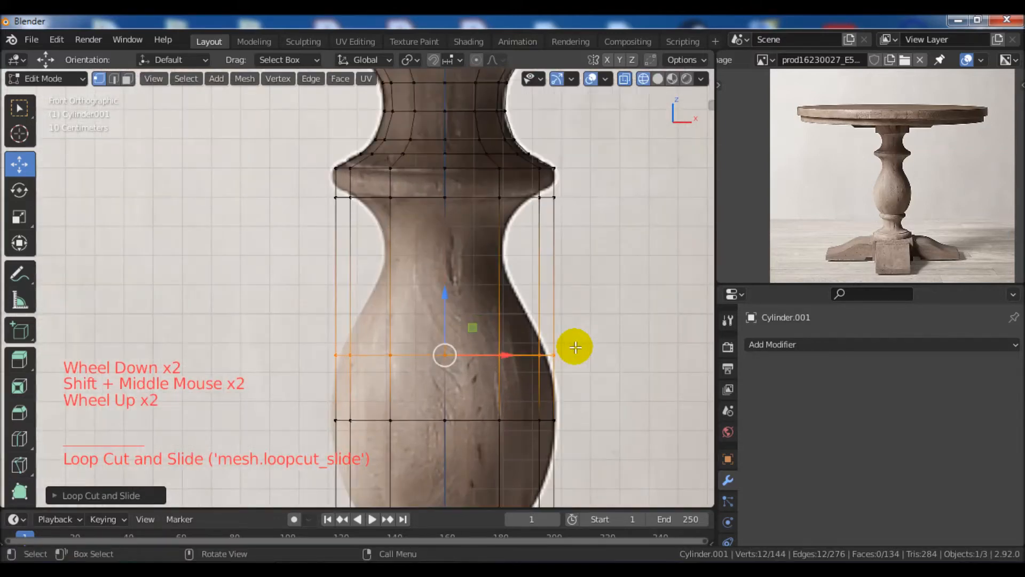
pyautogui.press('s')
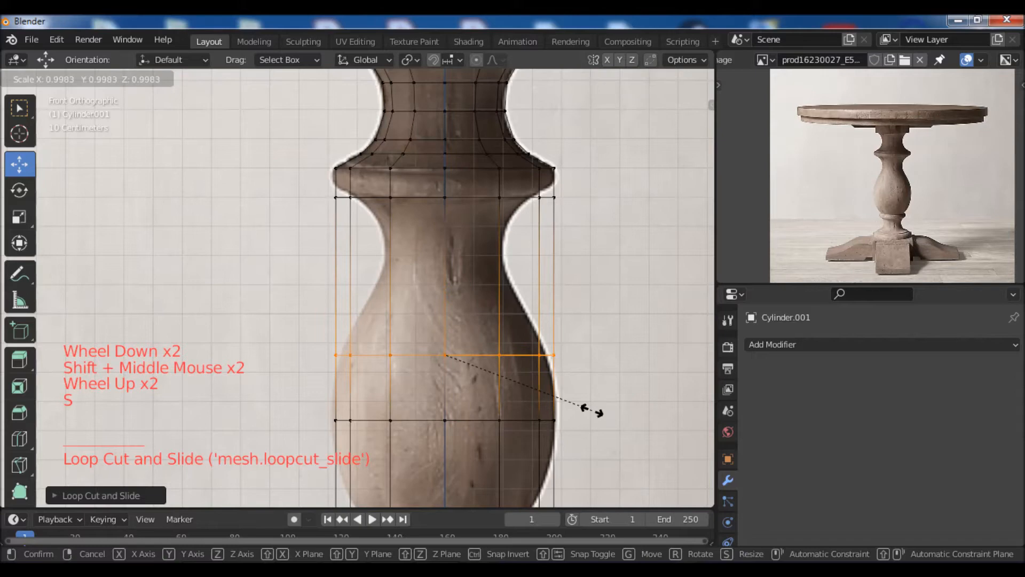
pyautogui.click(586, 401)
# Step: Add an edge loop below the turned ring, slide it by about -0.32 to the lower neck's narrowest part, and scale it in to fit
pyautogui.keyDown('shift'); pyautogui.moveTo(537, 311); pyautogui.dragTo(538, 338, button='middle'); pyautogui.keyUp('shift')
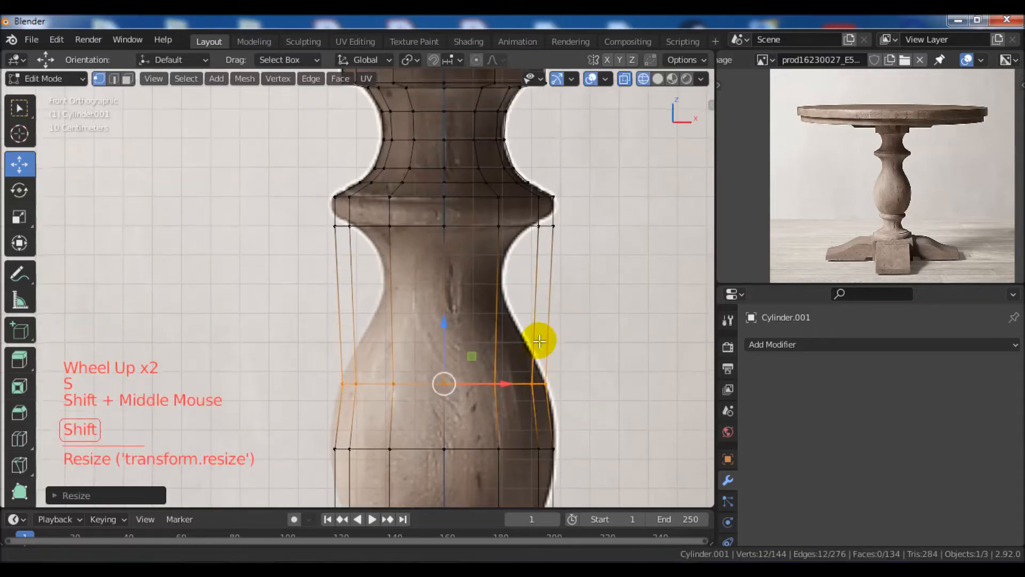
pyautogui.hotkey('ctrl', 'r')
pyautogui.click(545, 291)
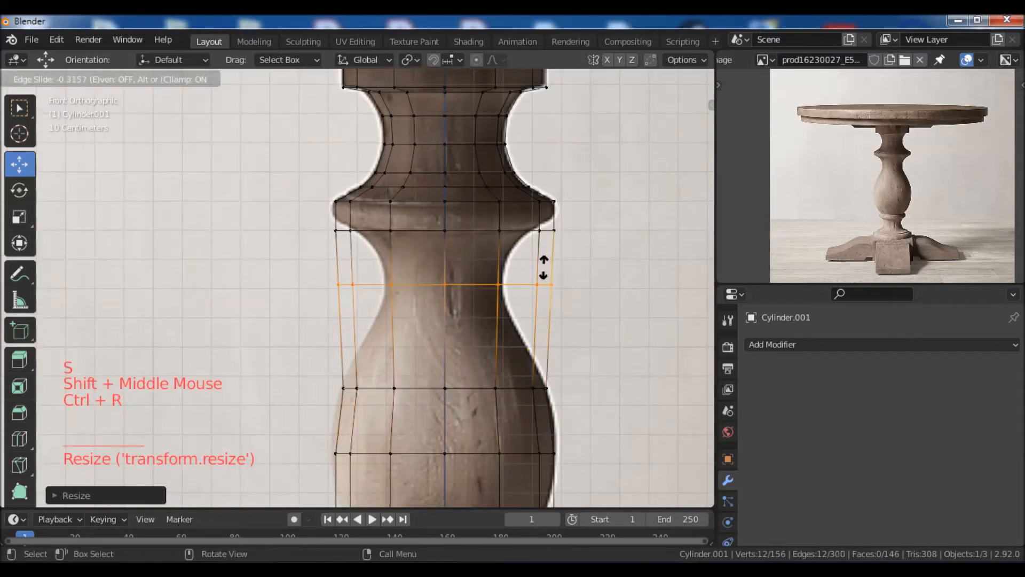
pyautogui.click(543, 266)
pyautogui.press('s')
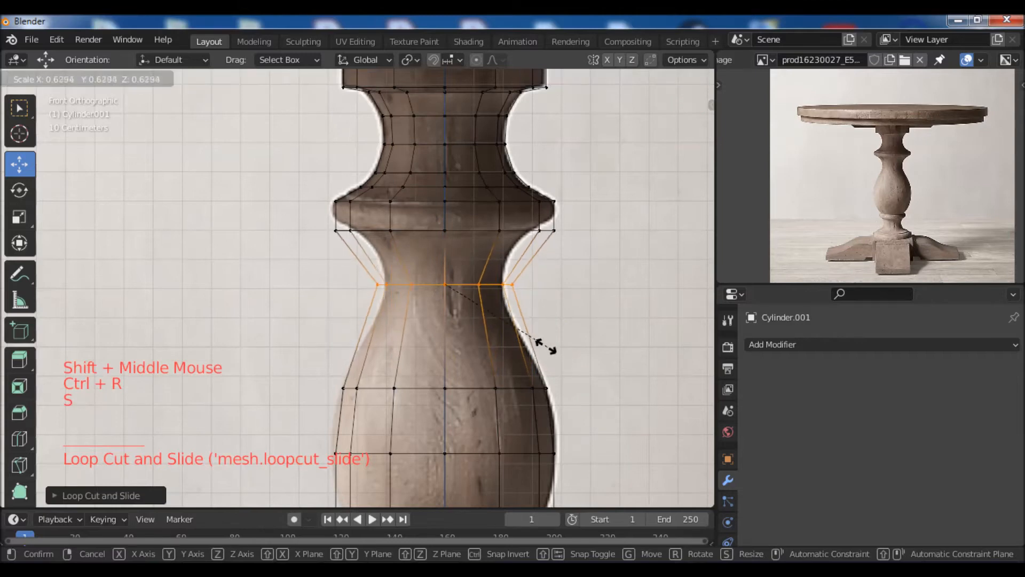
pyautogui.click(531, 332)
# Step: Add an edge loop midway between the lower neck and the bulb's upper loop, and scale it to about 0.96
pyautogui.keyDown('shift'); pyautogui.moveTo(540, 291); pyautogui.dragTo(565, 335, button='middle'); pyautogui.keyUp('shift')
pyautogui.scroll(2, 564, 335)
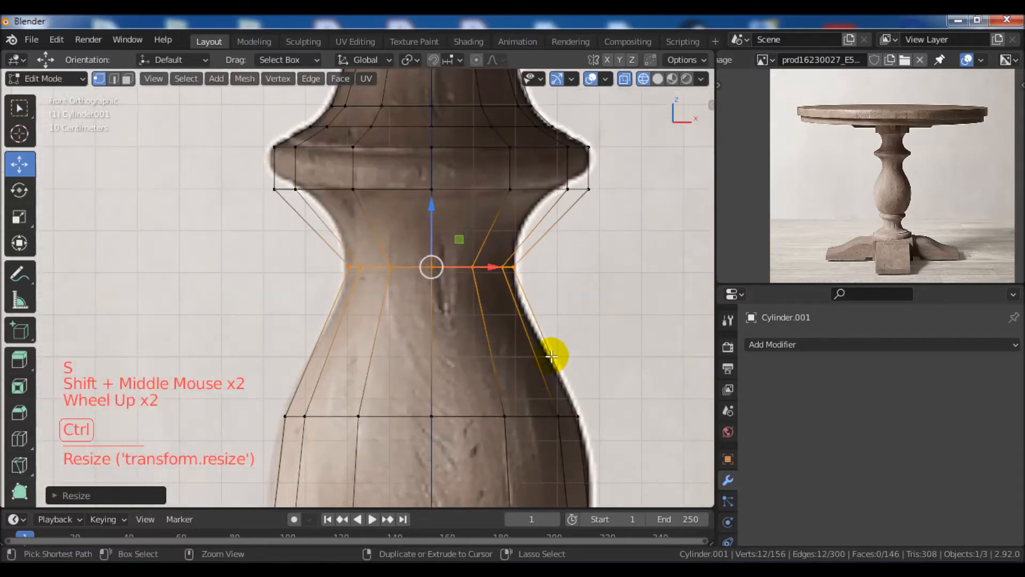
pyautogui.hotkey('ctrl', 'r')
pyautogui.click(551, 356)
pyautogui.click(552, 356)
pyautogui.press('s')
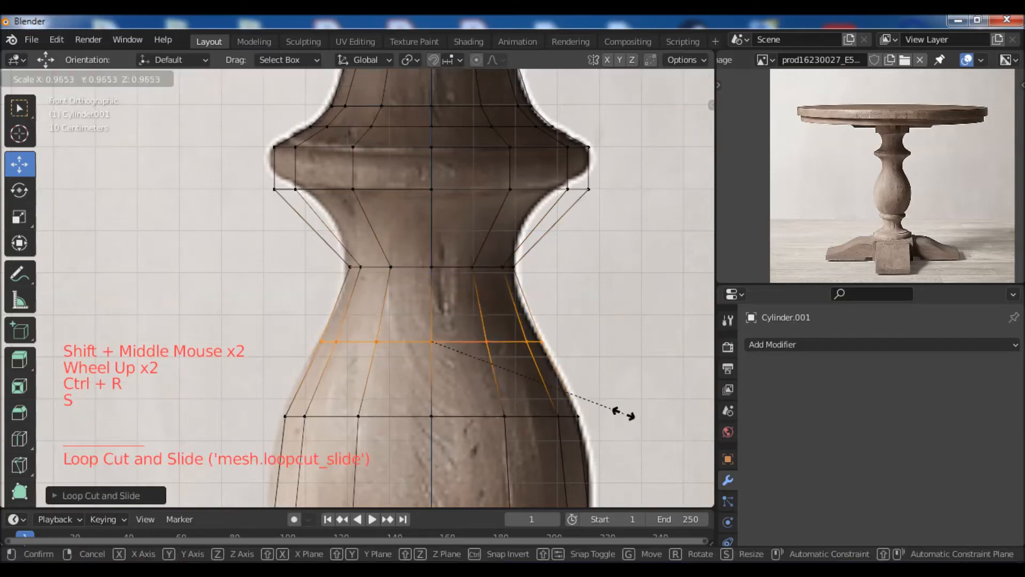
pyautogui.click(624, 408)
# Step: Add an edge loop just below the lower neck's narrowest loop and scale it in to match the photo's outline
pyautogui.keyDown('shift'); pyautogui.moveTo(535, 296); pyautogui.dragTo(543, 328, button='middle'); pyautogui.keyUp('shift')
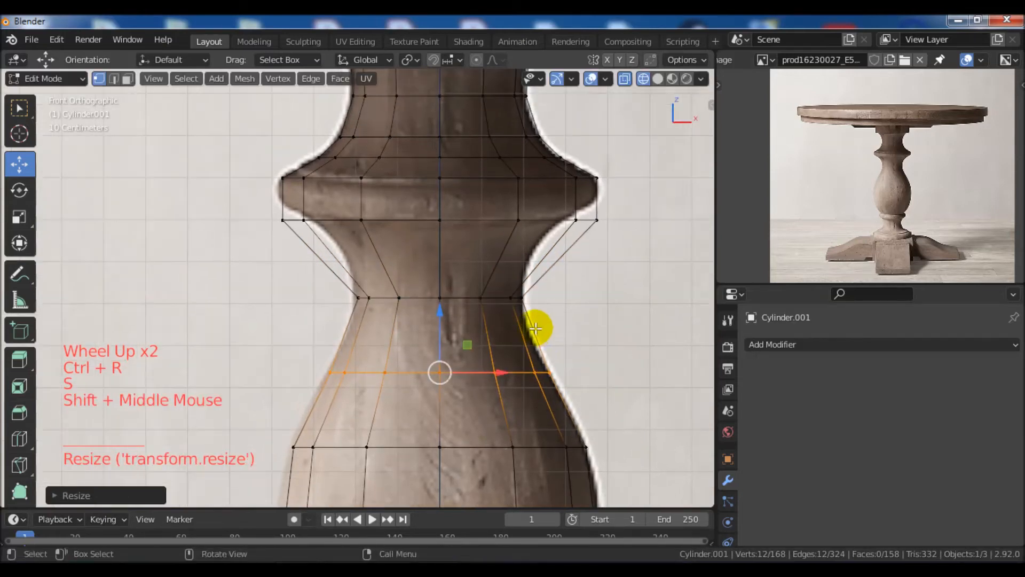
pyautogui.hotkey('ctrl', 'r')
pyautogui.click(533, 332)
pyautogui.click(534, 332)
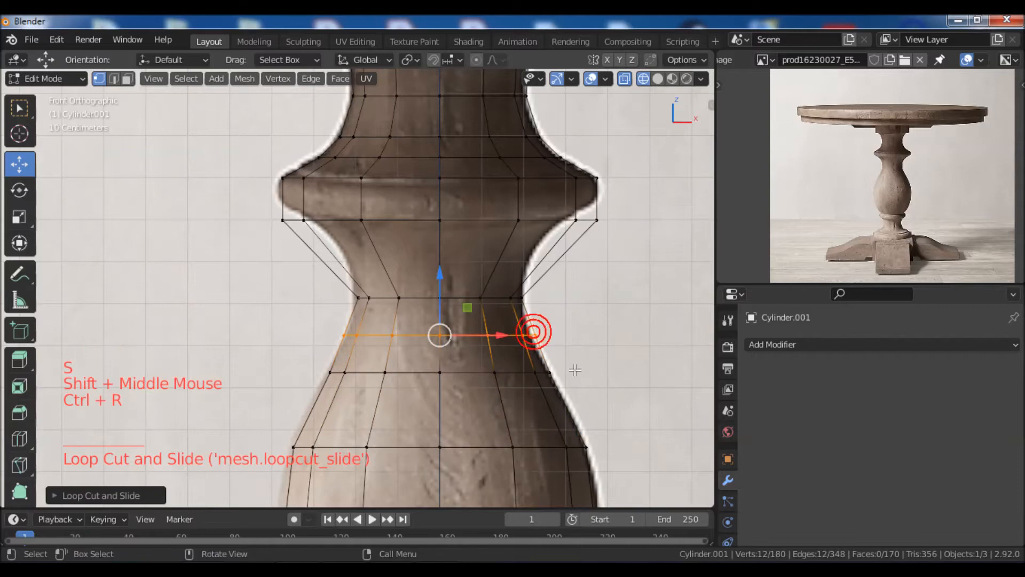
pyautogui.press('s')
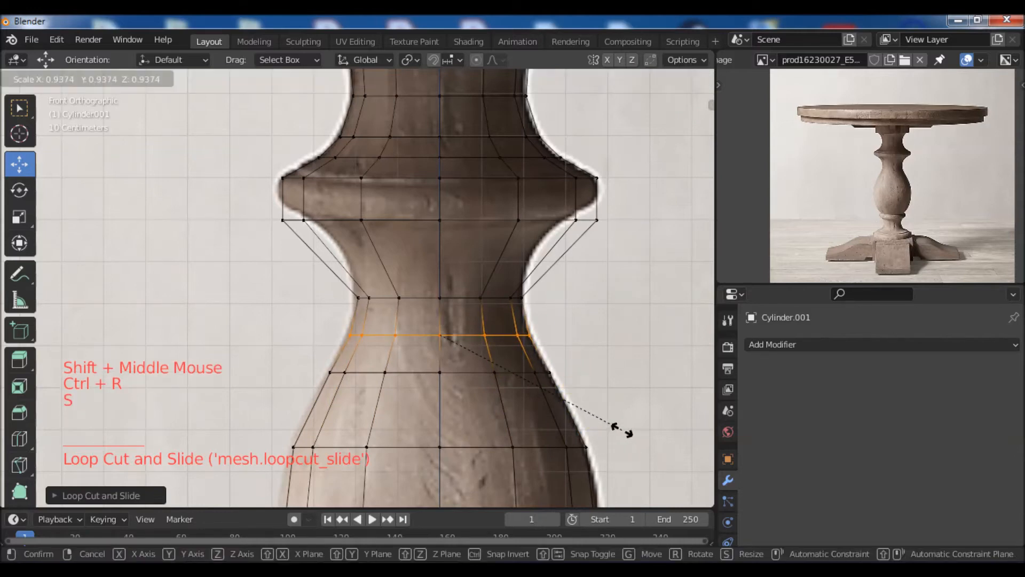
pyautogui.click(619, 428)
# Step: Add an edge loop midway between the turned ring's lower edge and the lower neck, and scale it in to the photo's outline
pyautogui.keyDown('shift'); pyautogui.moveTo(537, 278); pyautogui.dragTo(537, 313, button='middle'); pyautogui.keyUp('shift')
pyautogui.hotkey('ctrl', 'r')
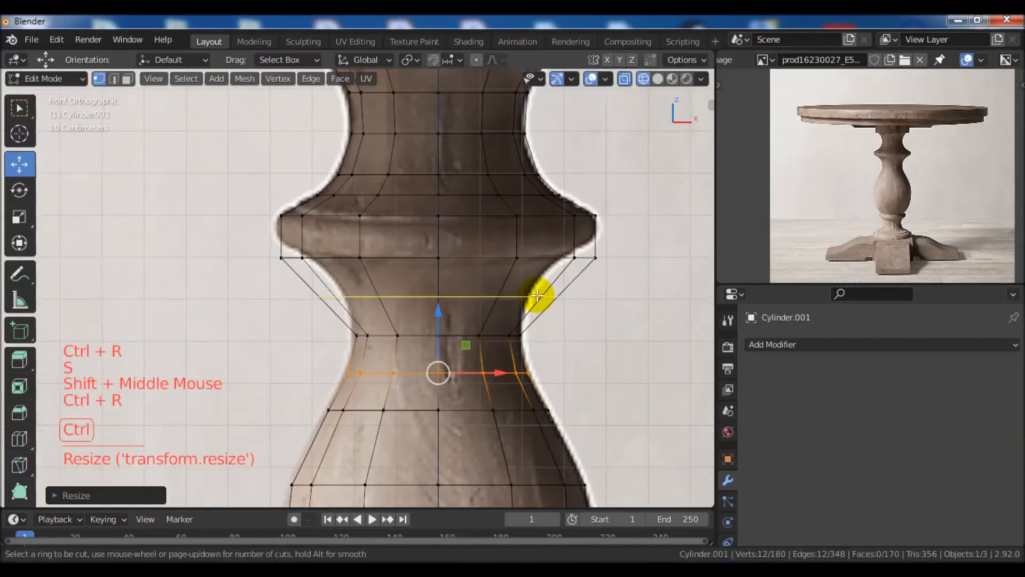
pyautogui.click(537, 295)
pyautogui.click(537, 295)
pyautogui.press('s')
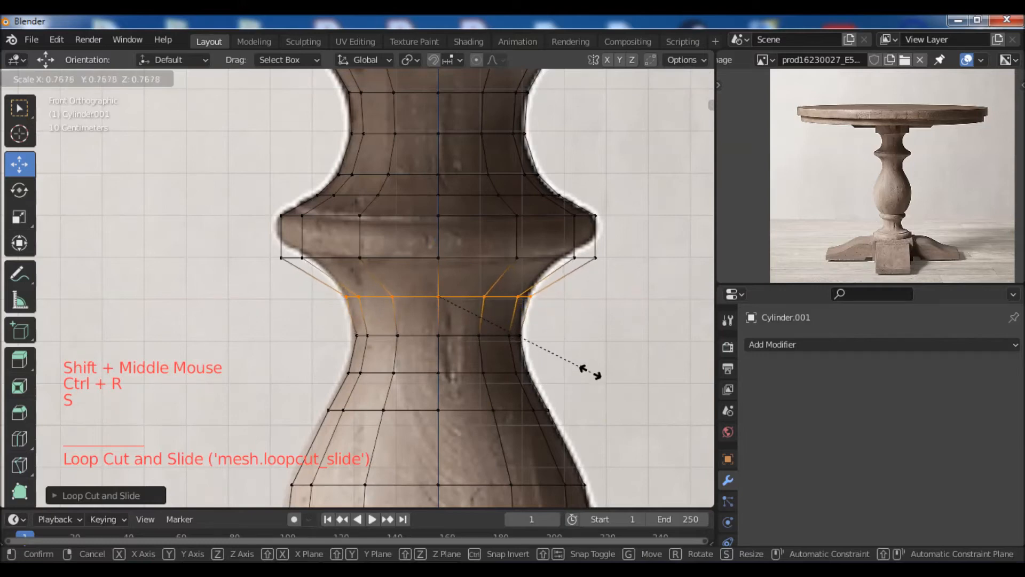
pyautogui.click(587, 366)
# Step: Add an edge loop just below the turned ring's lower edge, scale it in to the outline, and move it up slightly
pyautogui.hotkey('ctrl', 'r')
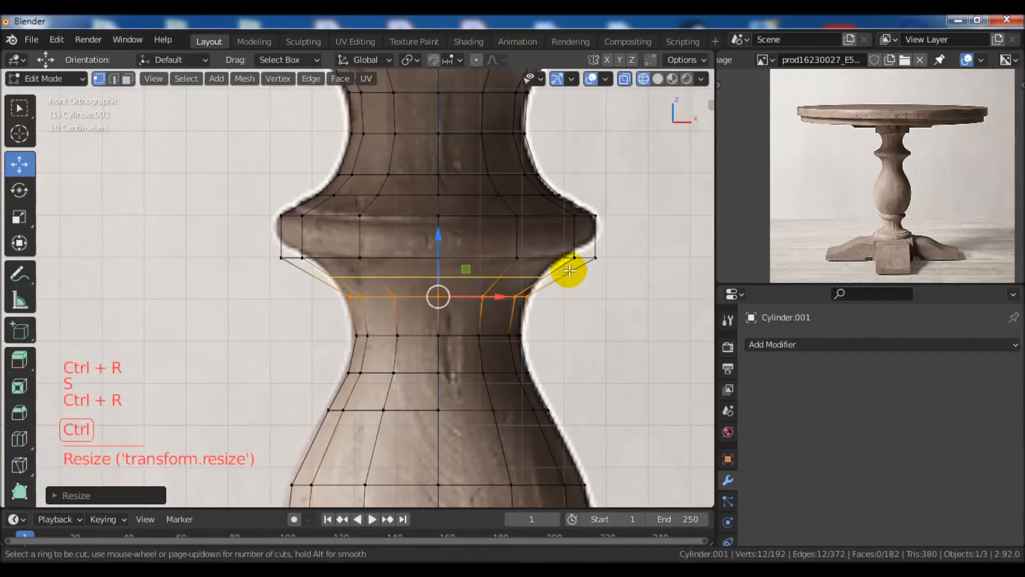
pyautogui.click(569, 273)
pyautogui.click(569, 273)
pyautogui.press('s')
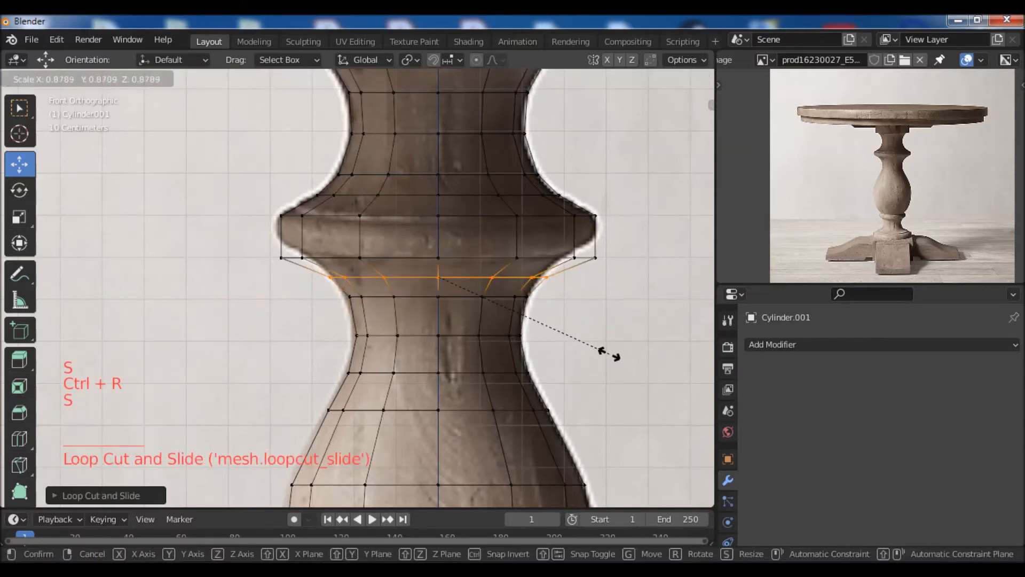
pyautogui.click(599, 340)
pyautogui.moveTo(439, 215); pyautogui.dragTo(443, 213)
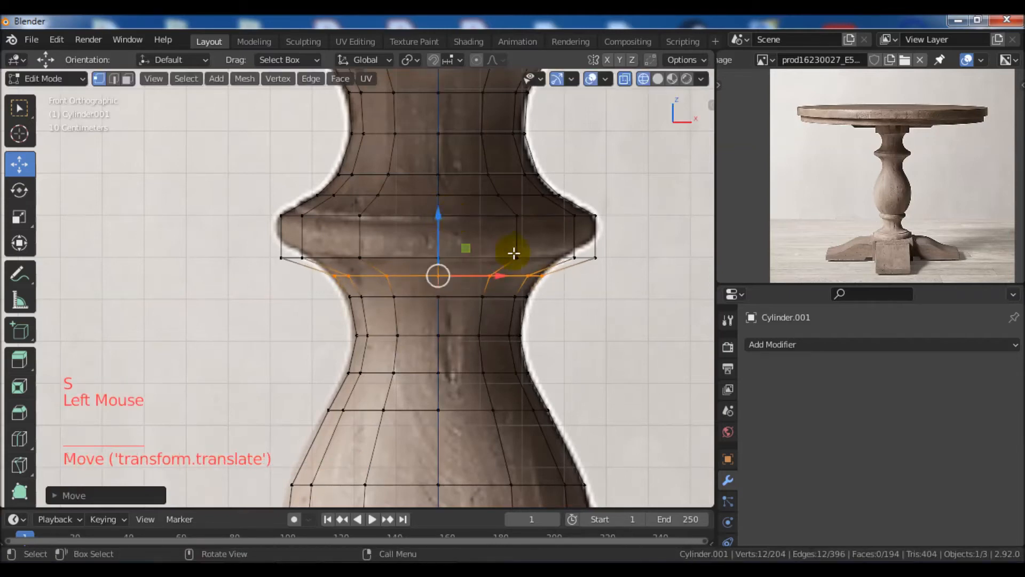
# Step: Add an edge loop midway between the bulb's two widest loops and scale it out slightly to match the photo's outline
pyautogui.scroll(-2, 587, 347)
pyautogui.keyDown('shift'); pyautogui.moveTo(583, 277); pyautogui.dragTo(572, 239, button='middle'); pyautogui.keyUp('shift')
pyautogui.scroll(-3, 574, 284)
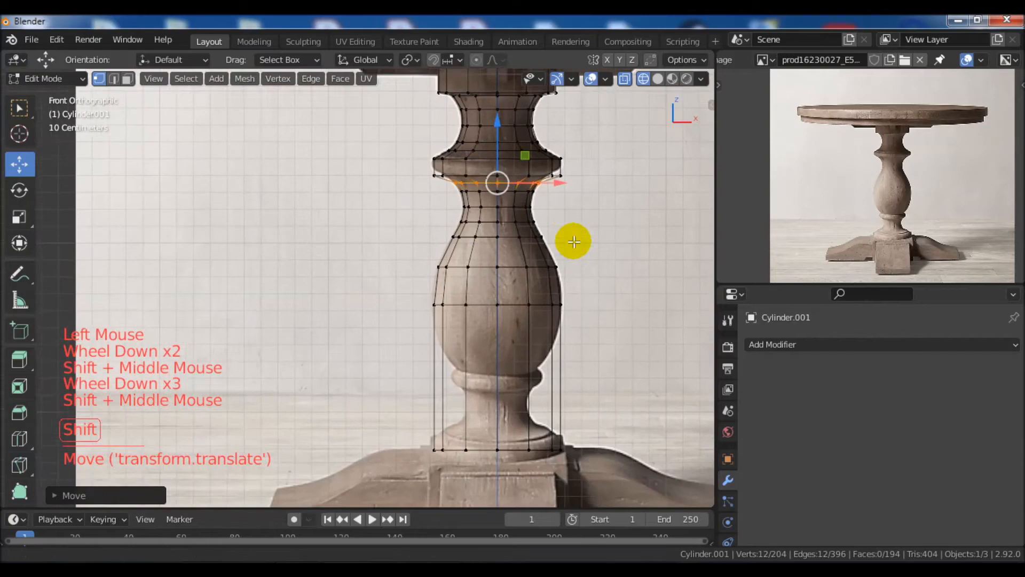
pyautogui.scroll(1, 584, 302)
pyautogui.keyDown('shift'); pyautogui.moveTo(584, 303); pyautogui.dragTo(572, 323, button='middle'); pyautogui.keyUp('shift')
pyautogui.scroll(3, 555, 313)
pyautogui.press('ctrl')
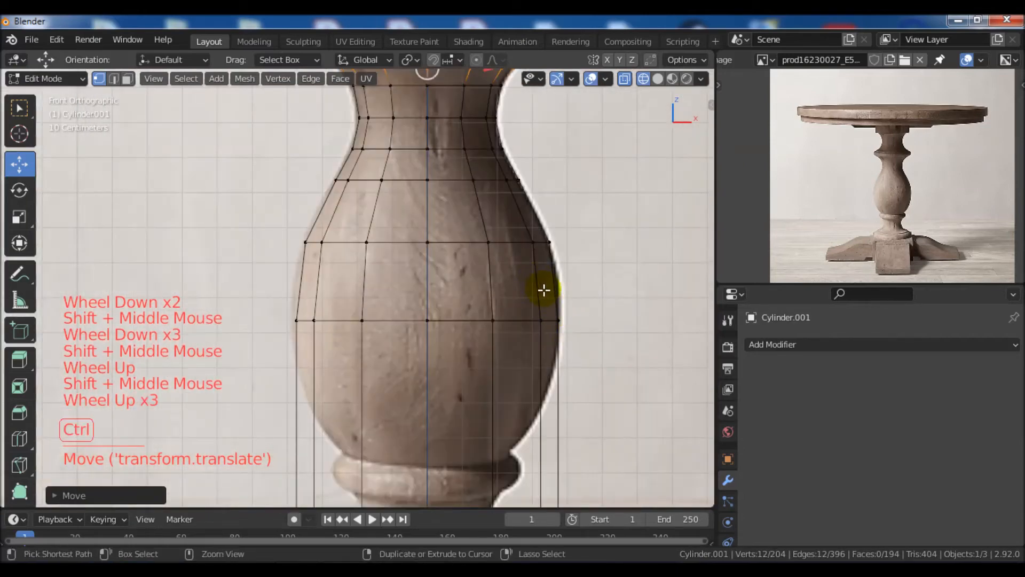
pyautogui.hotkey('ctrl', 'r')
pyautogui.click(544, 289)
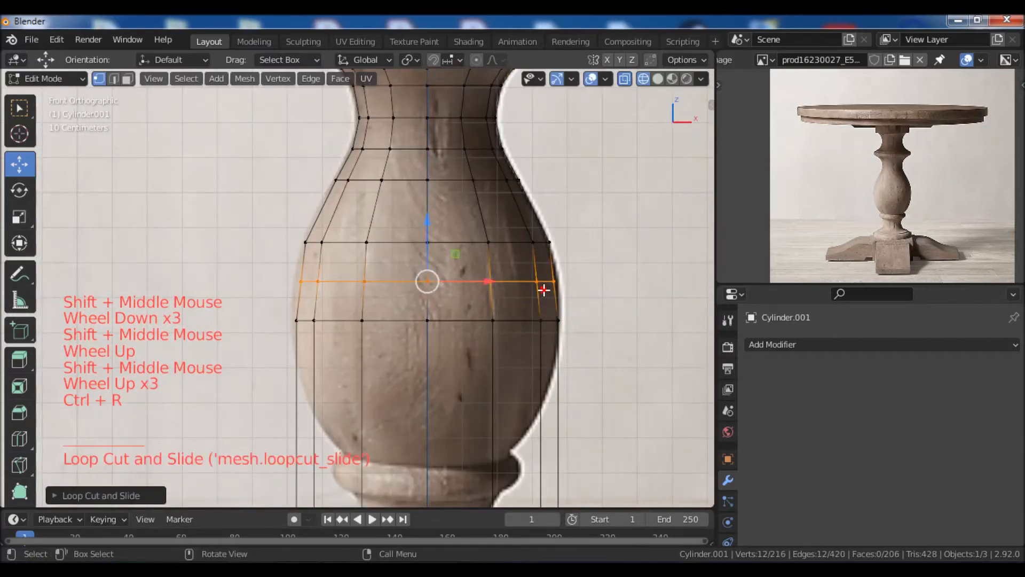
pyautogui.press('s')
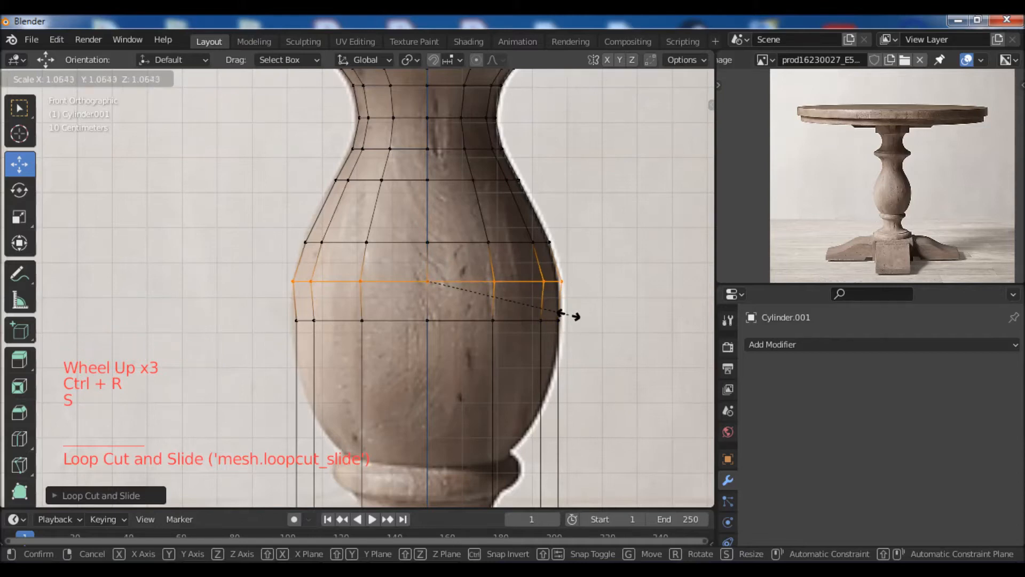
pyautogui.click(562, 313)
# Step: Add an edge loop just below the bulb's lowest existing loop and scale it in slightly to fit the bulb's outline
pyautogui.keyDown('shift'); pyautogui.moveTo(580, 366); pyautogui.dragTo(586, 281, button='middle'); pyautogui.keyUp('shift')
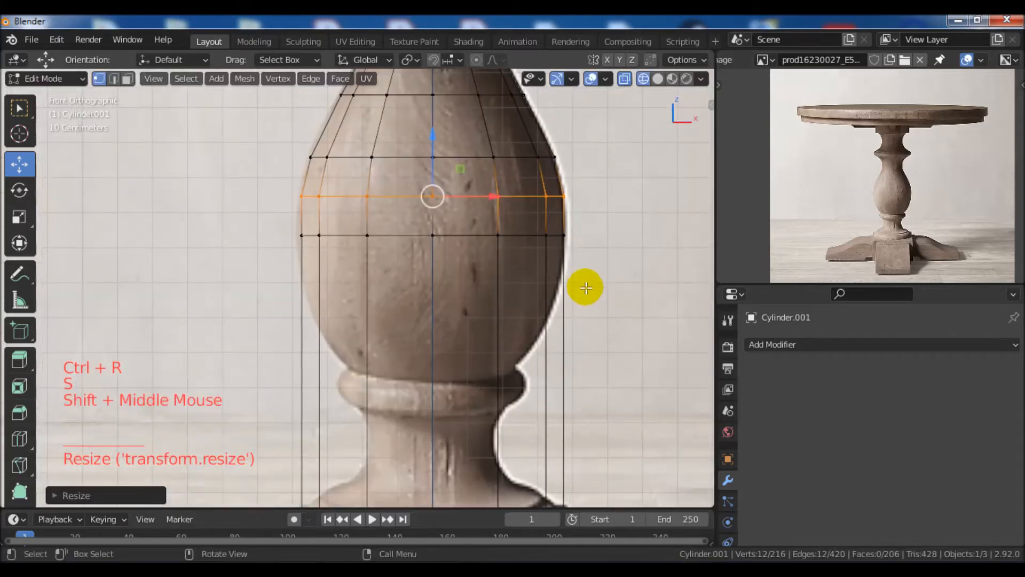
pyautogui.hotkey('ctrl', 'r')
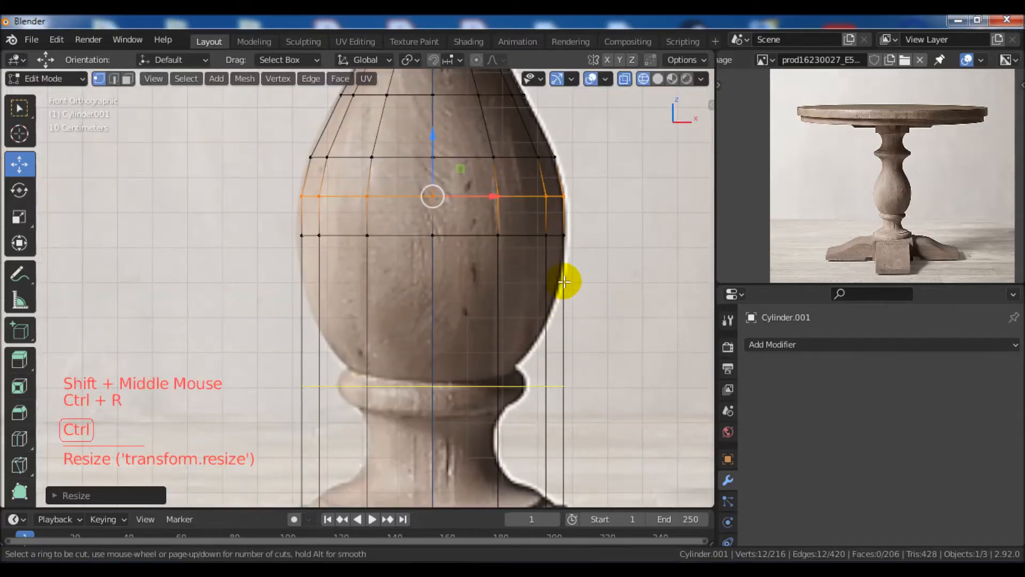
pyautogui.click(564, 280)
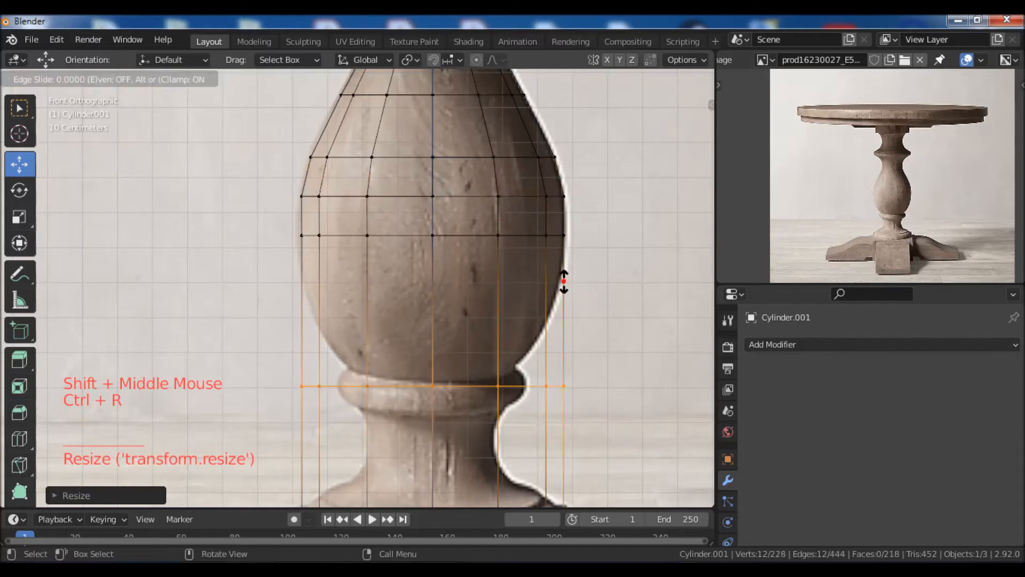
pyautogui.click(566, 183)
pyautogui.press('s')
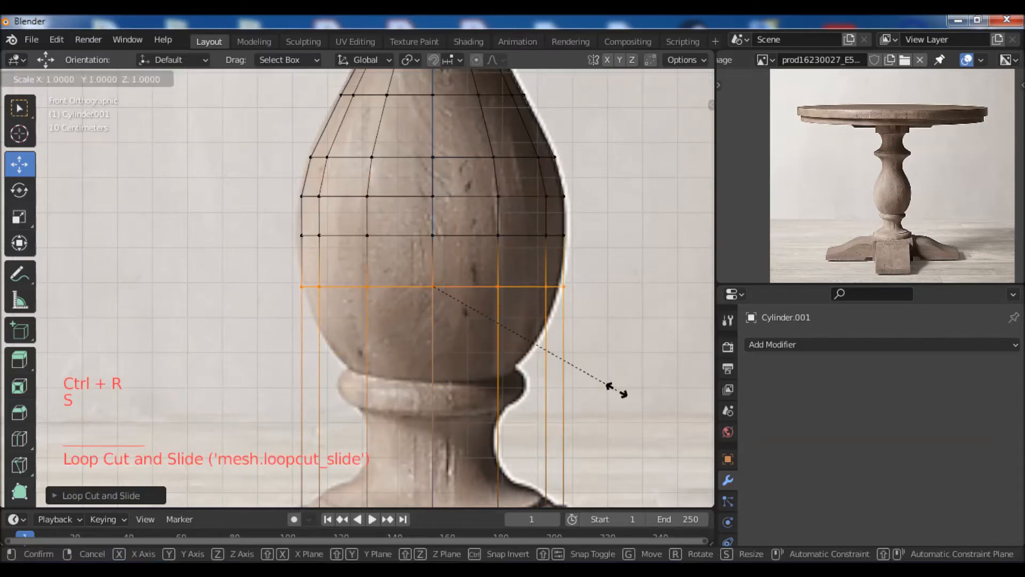
pyautogui.click(612, 374)
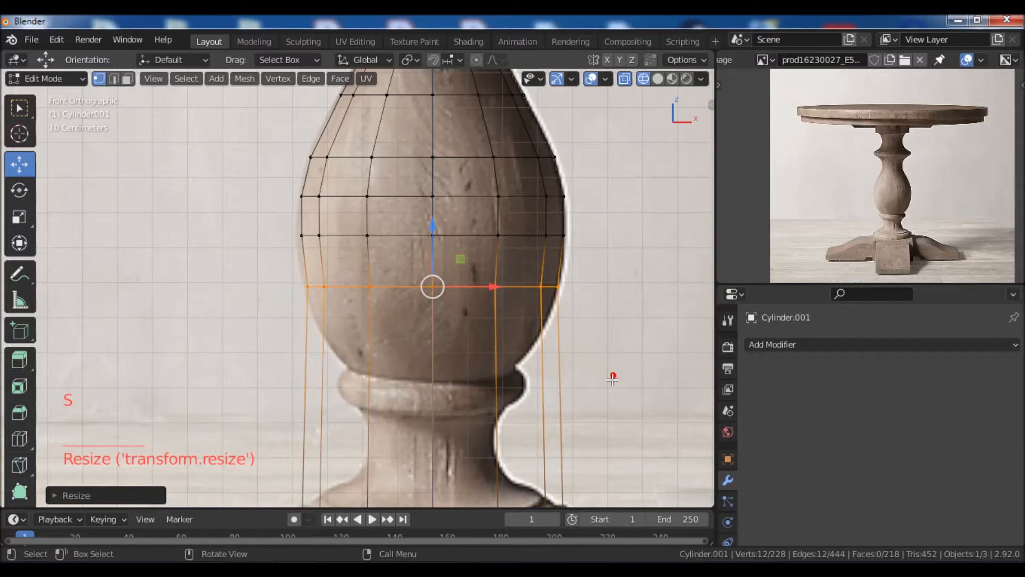
# Step: Add another edge loop on the bulb's lower curve, above the small bead, and scale it in to about 0.87
pyautogui.keyDown('shift'); pyautogui.moveTo(566, 388); pyautogui.dragTo(581, 309, button='middle'); pyautogui.keyUp('shift')
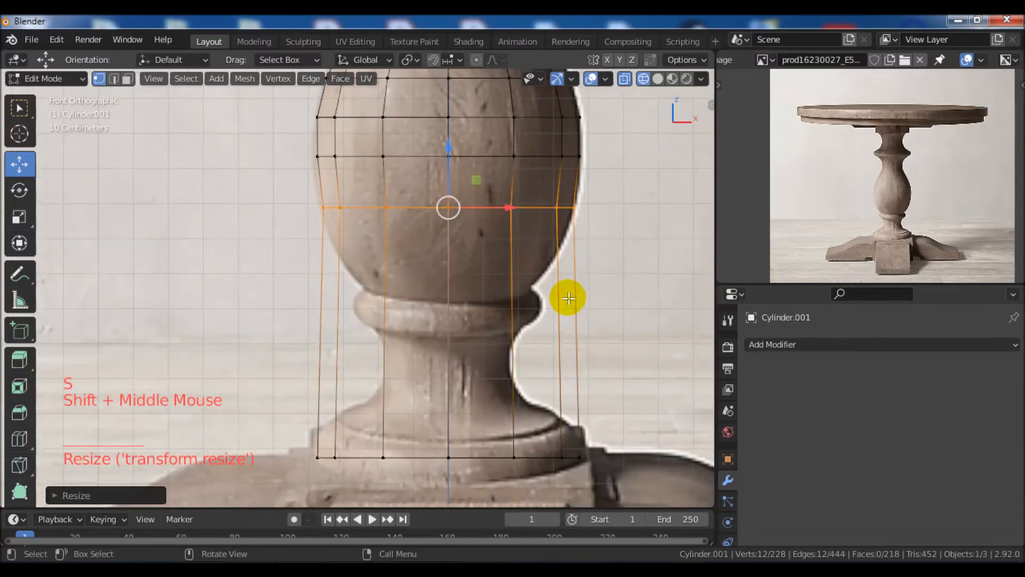
pyautogui.hotkey('ctrl', 'r')
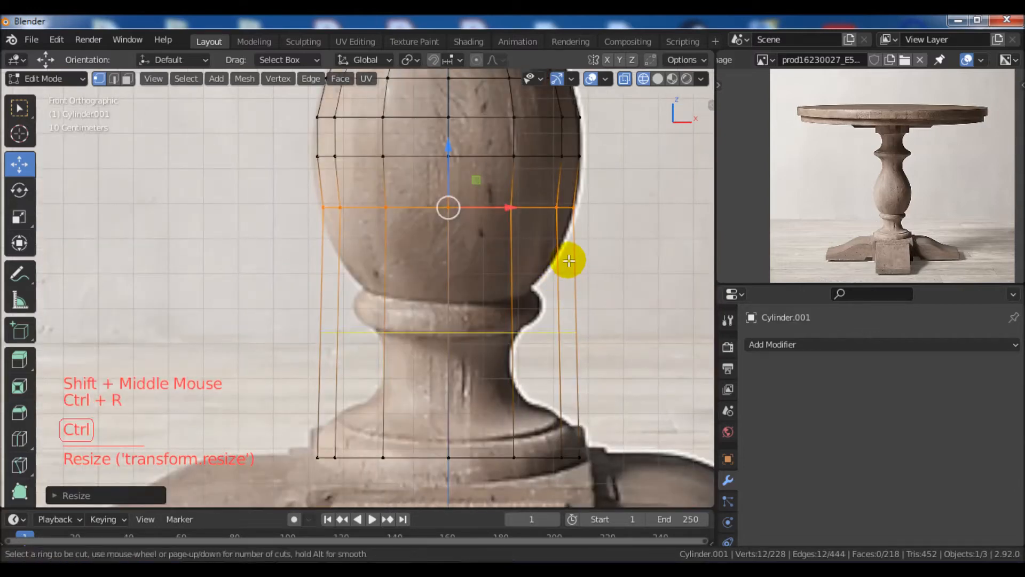
pyautogui.click(574, 254)
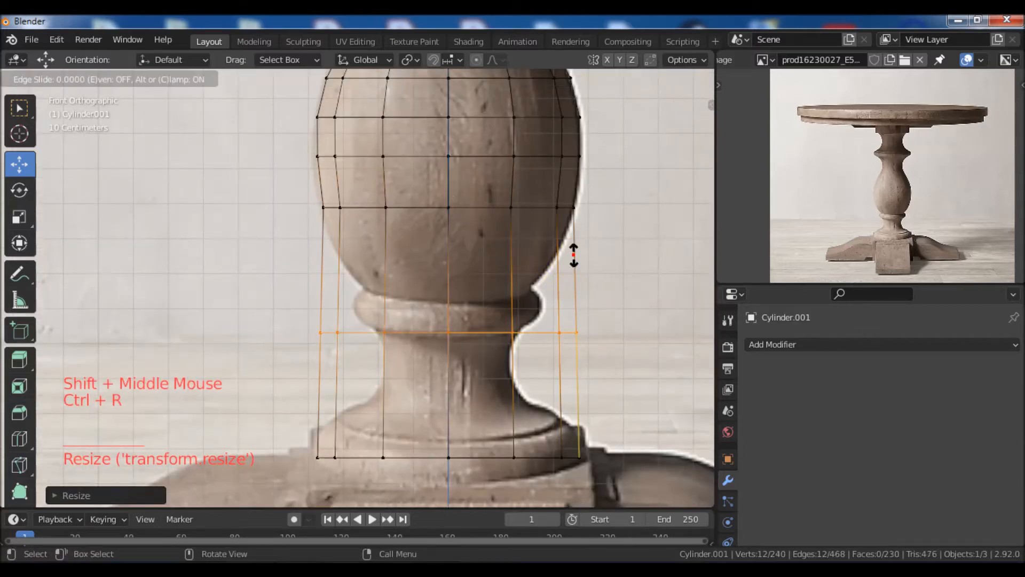
pyautogui.click(578, 167)
pyautogui.press('s')
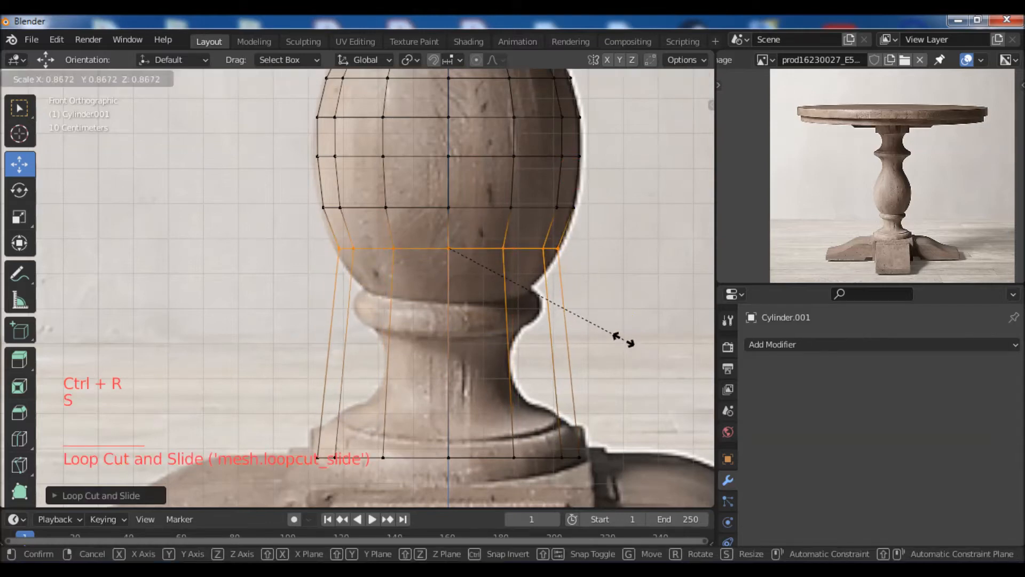
pyautogui.click(625, 339)
# Step: Add an edge loop where the bulb meets the top of the small bead and scale it in to the outline
pyautogui.keyDown('shift'); pyautogui.moveTo(583, 322); pyautogui.dragTo(588, 297, button='middle'); pyautogui.keyUp('shift')
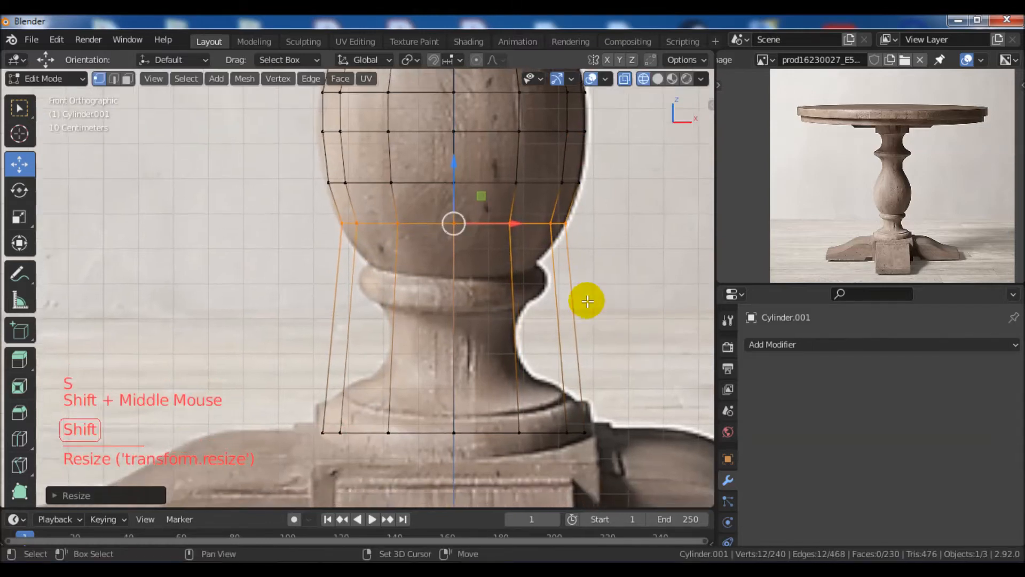
pyautogui.hotkey('ctrl', 'r')
pyautogui.click(572, 267)
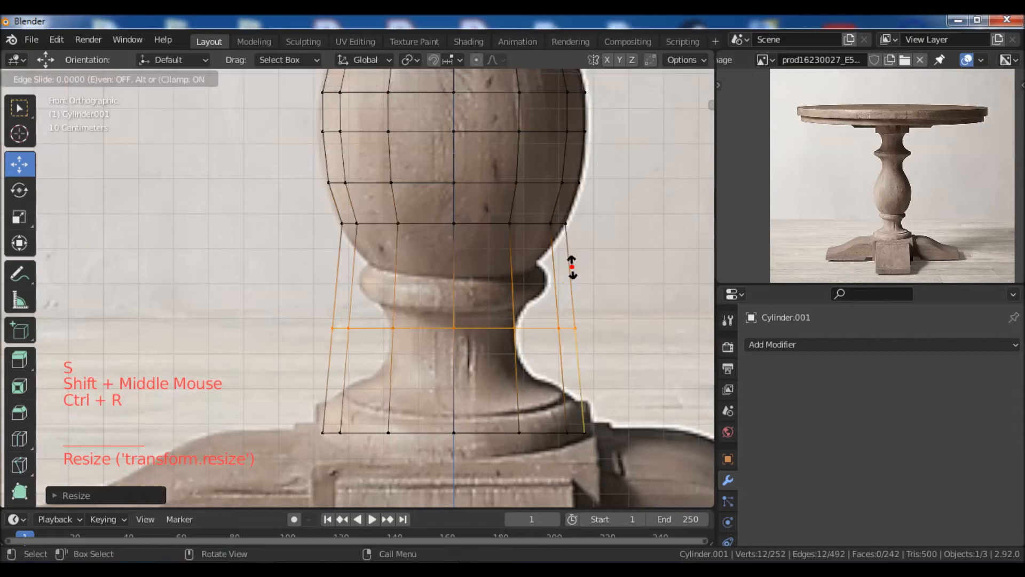
pyautogui.click(574, 216)
pyautogui.press('s')
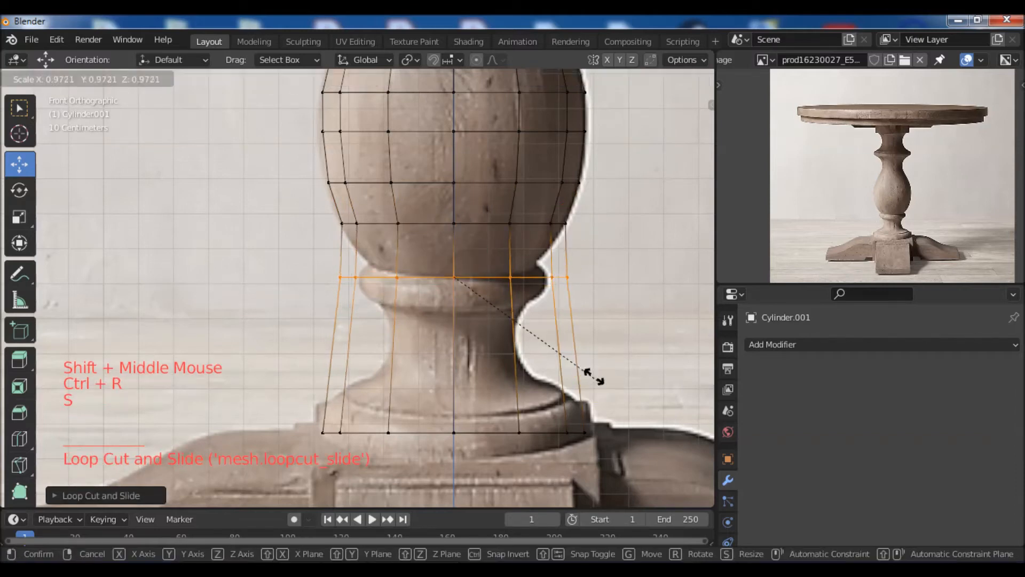
pyautogui.click(561, 328)
# Step: Add an edge loop at the small bead's lower edge with an edge slide of about -0.62, and scale it in to the outline
pyautogui.scroll(-5, 568, 347)
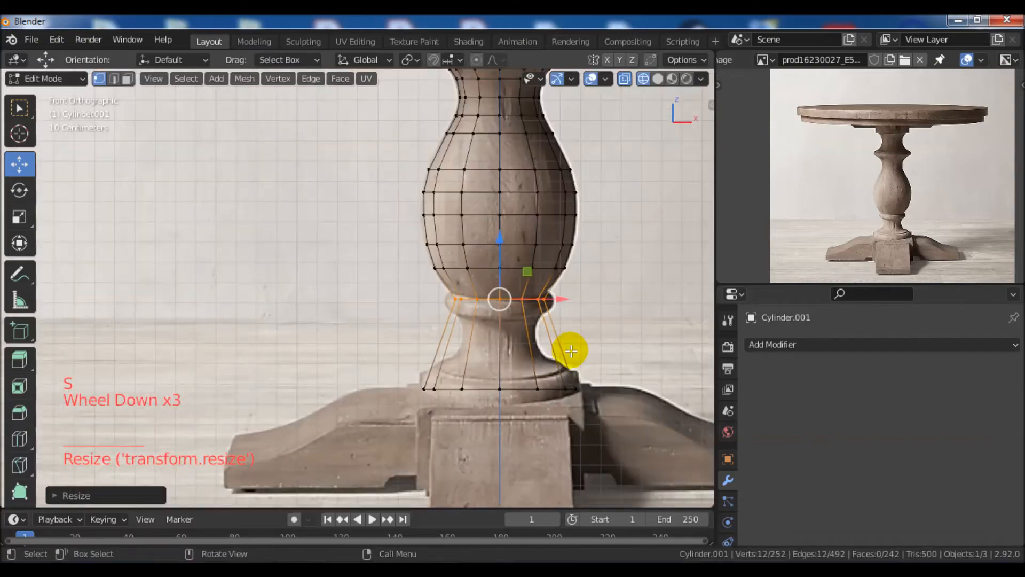
pyautogui.moveTo(583, 359)
pyautogui.keyDown('shift'); pyautogui.mouseDown(button='middle')
pyautogui.moveTo(538, 327)
pyautogui.moveTo(578, 345)
pyautogui.mouseUp(button='middle'); pyautogui.keyUp('shift')
pyautogui.scroll(-3, 549, 304)
pyautogui.scroll(6, 555, 341)
pyautogui.scroll(5, 554, 300)
pyautogui.keyDown('shift'); pyautogui.moveTo(554, 299); pyautogui.dragTo(573, 273, button='middle'); pyautogui.keyUp('shift')
pyautogui.scroll(-2, 570, 285)
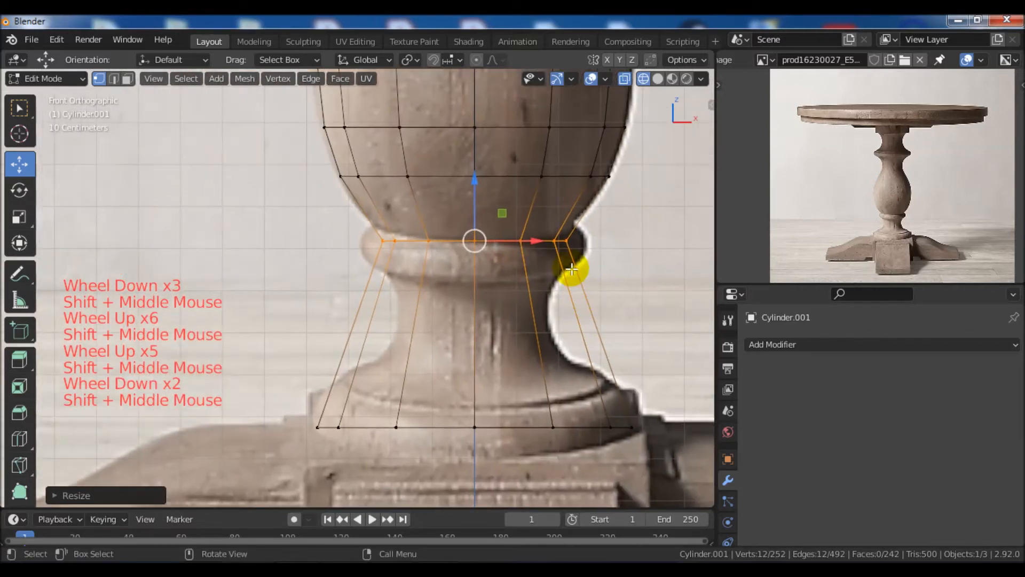
pyautogui.press('ctrl')
pyautogui.hotkey('ctrl', 'r')
pyautogui.click(571, 263)
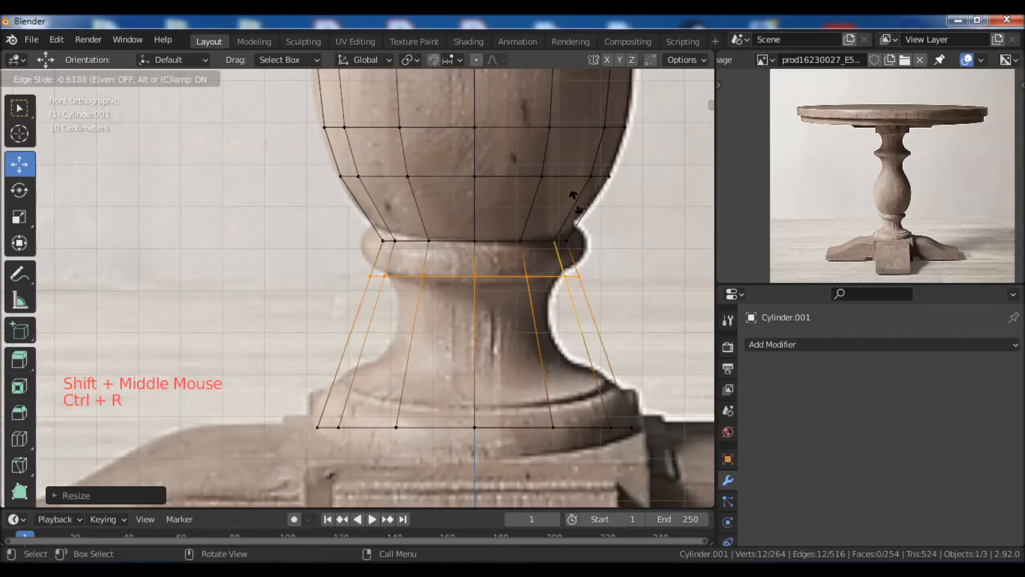
pyautogui.click(575, 202)
pyautogui.press('s')
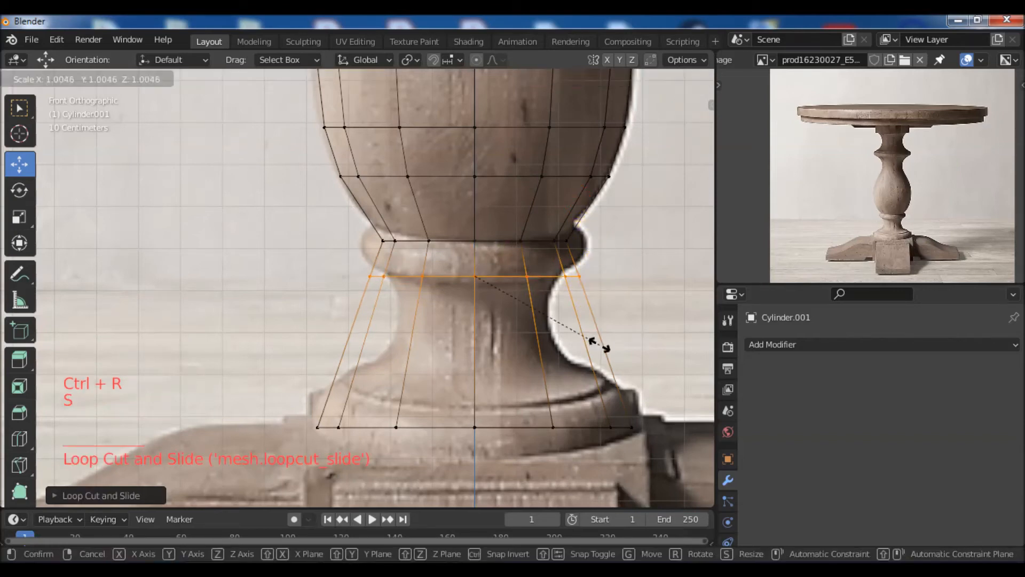
pyautogui.click(584, 321)
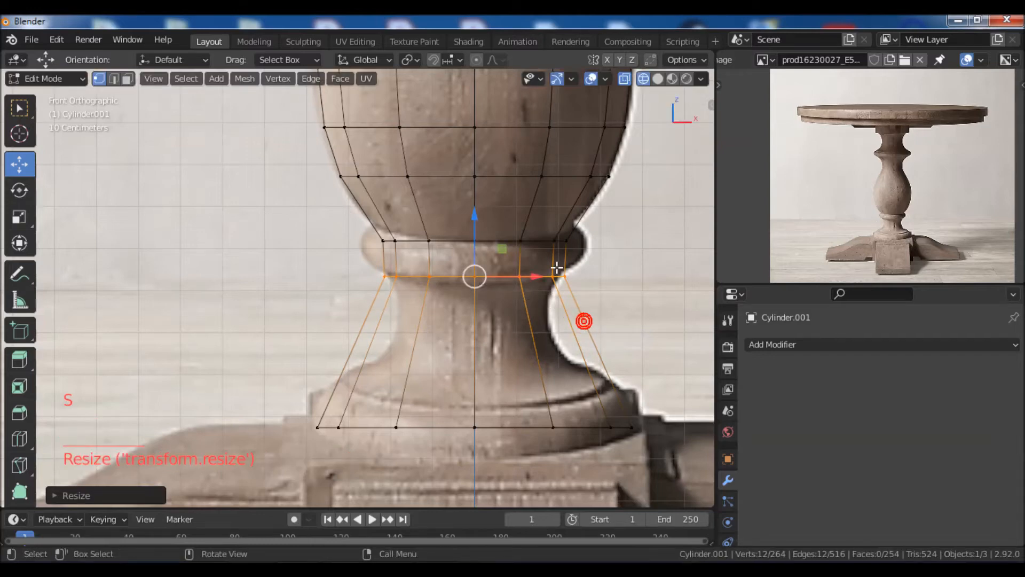
# Step: In face selection mode, select the full band of faces around the small bead below the bulb
pyautogui.click(127, 78)
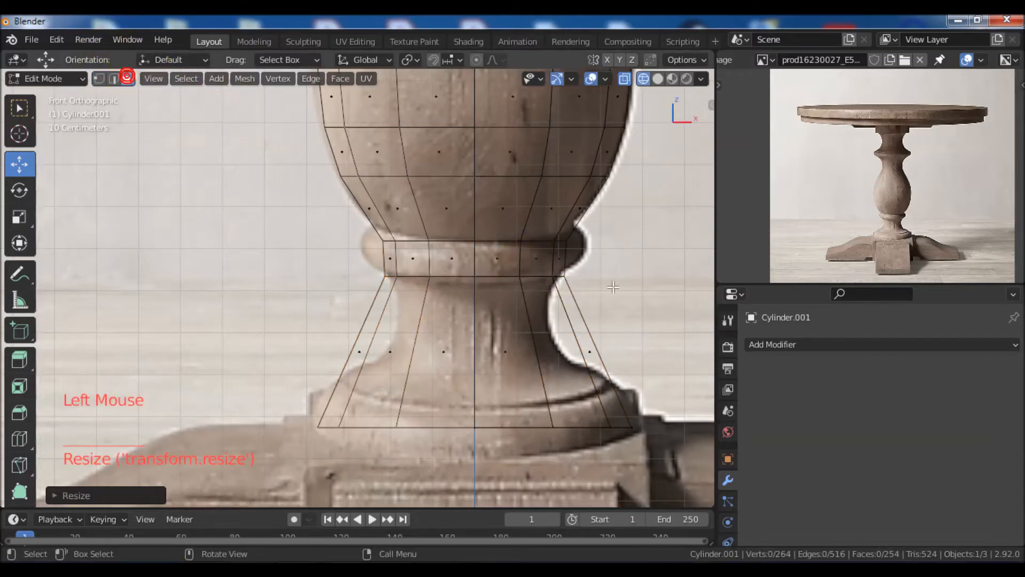
pyautogui.keyDown('alt'); pyautogui.click(565, 257); pyautogui.keyUp('alt')
pyautogui.scroll(-3, 627, 275)
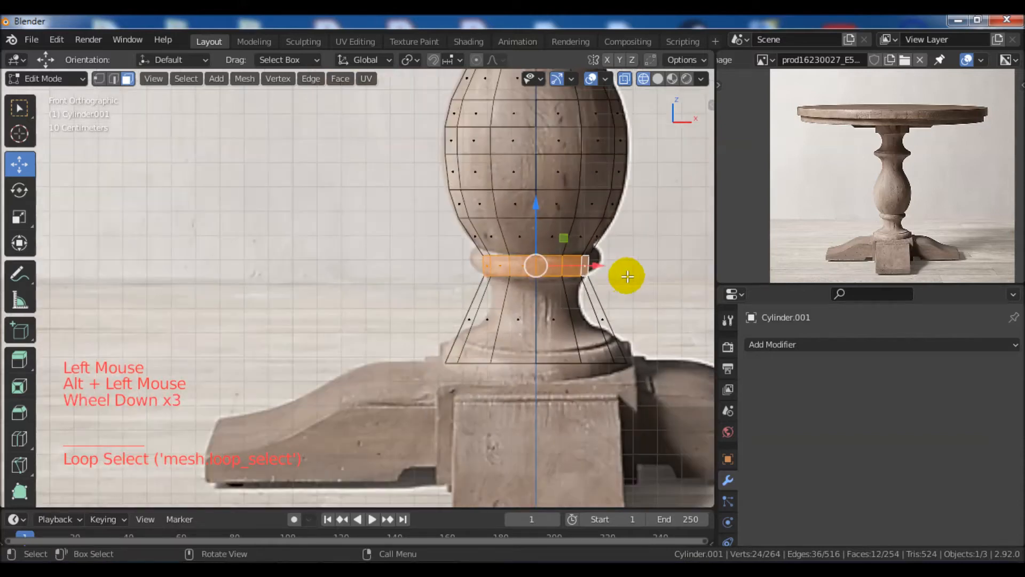
pyautogui.keyDown('shift'); pyautogui.moveTo(627, 275); pyautogui.dragTo(588, 267, button='middle'); pyautogui.keyUp('shift')
pyautogui.scroll(3, 592, 266)
pyautogui.keyDown('shift'); pyautogui.moveTo(219, 133); pyautogui.dragTo(355, 151, button='middle'); pyautogui.keyUp('shift')
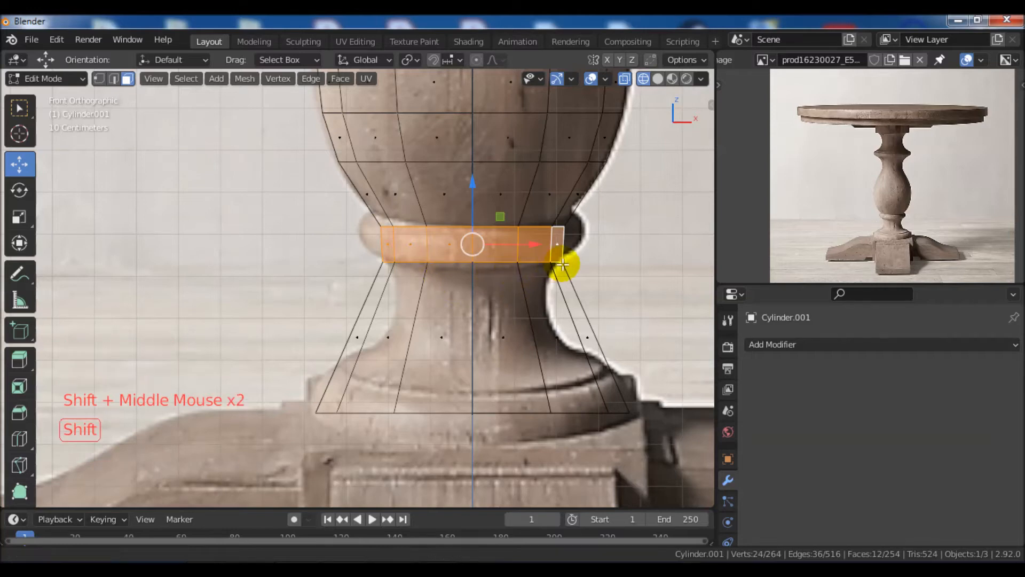
pyautogui.keyDown('shift'); pyautogui.moveTo(561, 264); pyautogui.dragTo(578, 287, button='middle'); pyautogui.keyUp('shift')
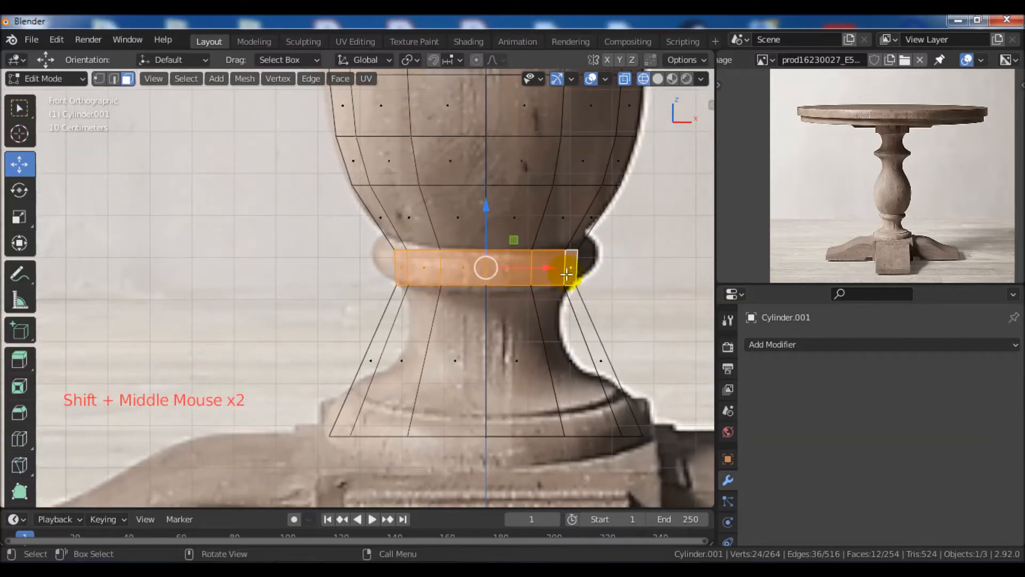
pyautogui.hotkey('alt', 'a')
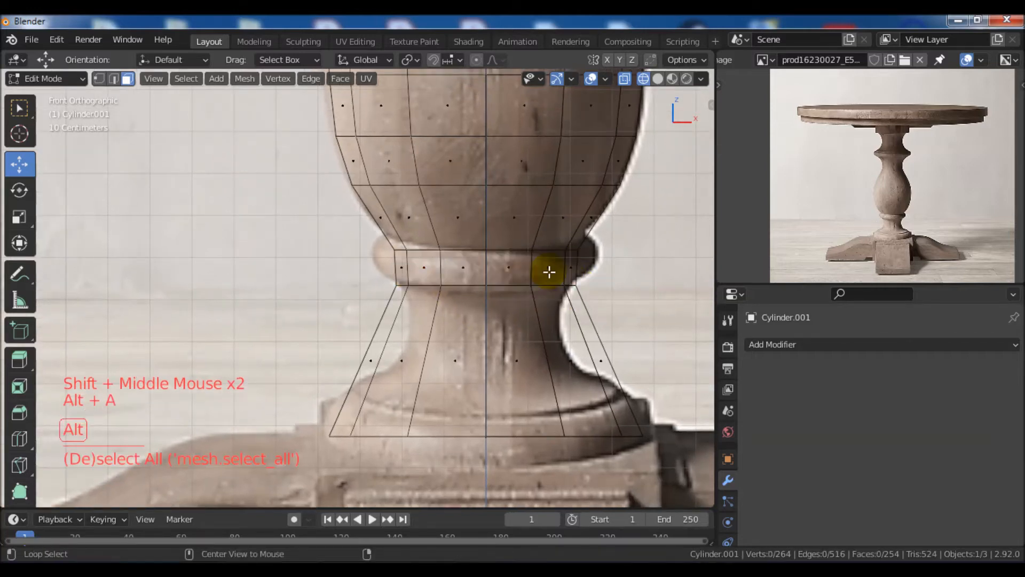
pyautogui.press('b')
pyautogui.moveTo(346, 247); pyautogui.dragTo(601, 288)
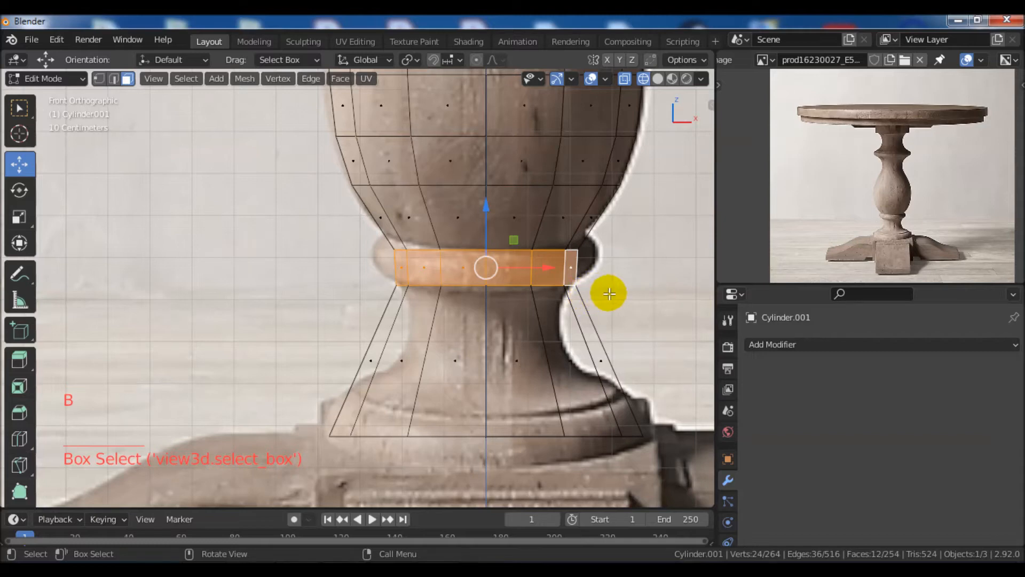
# Step: Extrude the bead's face band in place and scale it outward to about 1.2, excluding the Z axis
pyautogui.press('e')
pyautogui.press('s')
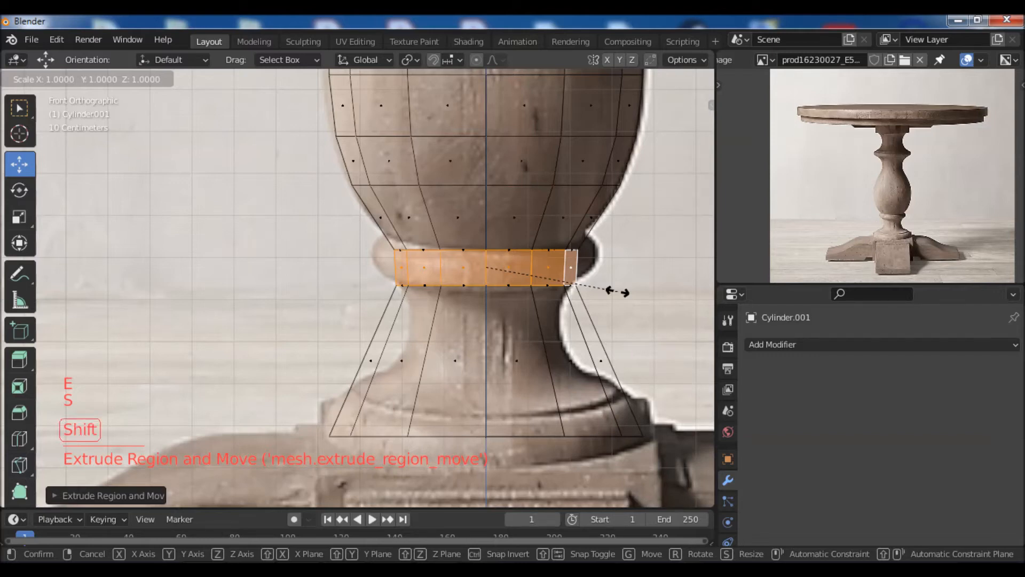
pyautogui.hotkey('shift', 'z')
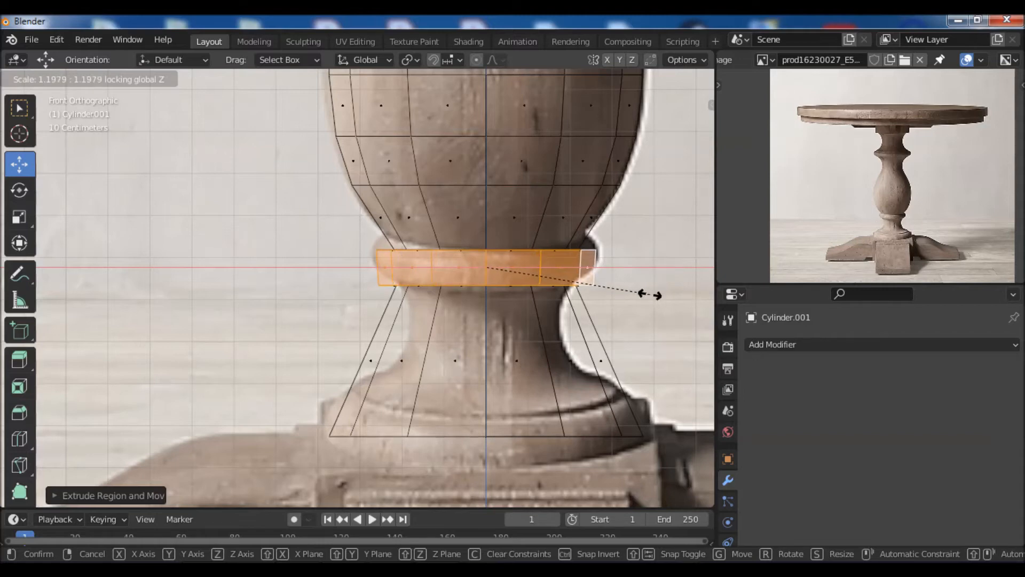
pyautogui.click(650, 295)
# Step: Switch to solid shading and examine the pedestal's shape and the extruded bead in perspective
pyautogui.scroll(-2, 648, 291)
pyautogui.moveTo(647, 291)
pyautogui.mouseDown(button='middle')
pyautogui.moveTo(561, 304)
pyautogui.moveTo(557, 329)
pyautogui.moveTo(567, 304)
pyautogui.mouseUp(button='middle')
pyautogui.press('z')
pyautogui.click(657, 305)
pyautogui.scroll(-2, 656, 299)
pyautogui.moveTo(656, 299)
pyautogui.keyDown('shift'); pyautogui.mouseDown(button='middle')
pyautogui.moveTo(476, 357)
pyautogui.moveTo(402, 339)
pyautogui.moveTo(461, 297)
pyautogui.moveTo(488, 336)
pyautogui.moveTo(453, 359)
pyautogui.moveTo(469, 373)
pyautogui.moveTo(633, 373)
pyautogui.moveTo(533, 277)
pyautogui.moveTo(619, 305)
pyautogui.moveTo(543, 302)
pyautogui.moveTo(548, 319)
pyautogui.mouseUp(button='middle'); pyautogui.keyUp('shift')
pyautogui.scroll(-3, 461, 297)
pyautogui.scroll(-2, 589, 371)
pyautogui.scroll(2, 521, 296)
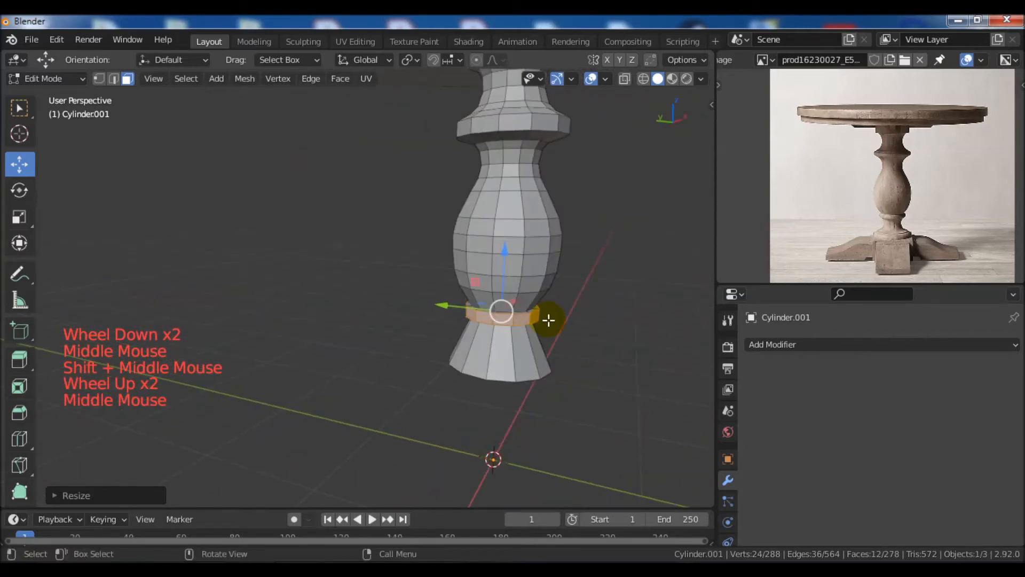
# Step: In front wireframe view, add a centred edge loop to the flared section below the small bead and scale it in to about 0.63
pyautogui.press('KP_1')
pyautogui.scroll(2, 315, 290)
pyautogui.keyDown('shift'); pyautogui.moveTo(315, 291); pyautogui.dragTo(444, 274, button='middle'); pyautogui.keyUp('shift')
pyautogui.scroll(3, 465, 298)
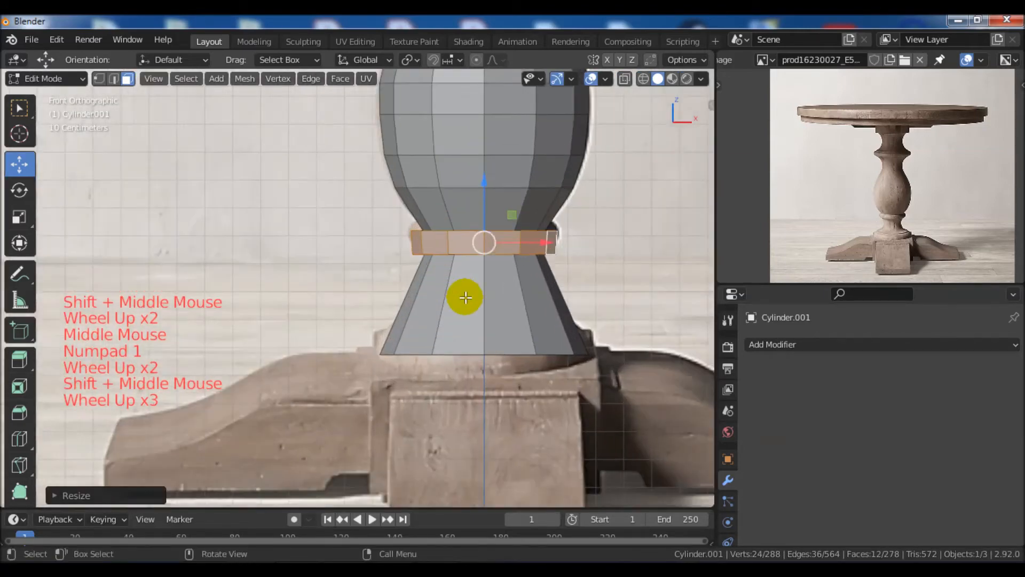
pyautogui.press('z')
pyautogui.scroll(2, 551, 312)
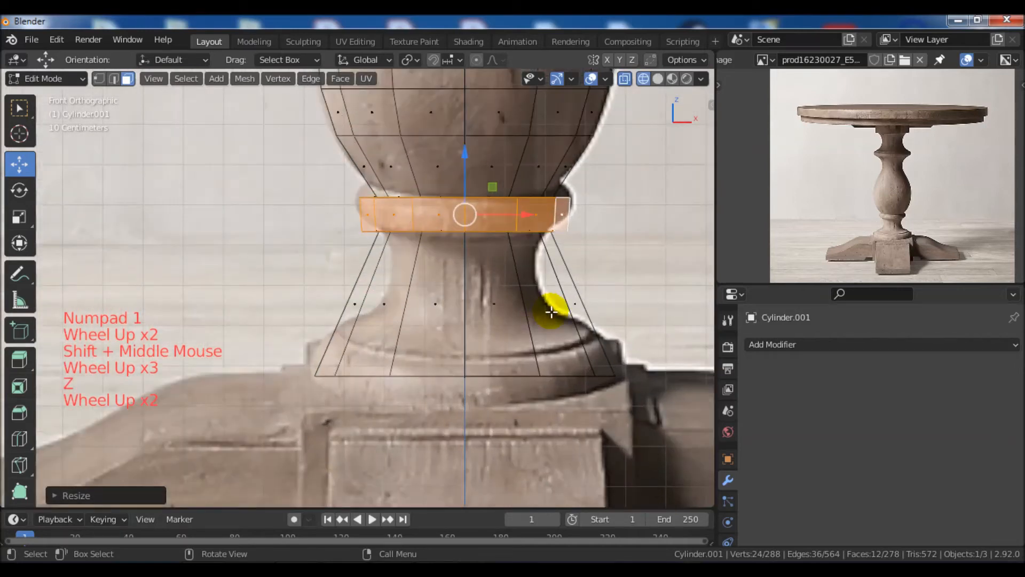
pyautogui.keyDown('shift'); pyautogui.moveTo(570, 287); pyautogui.dragTo(567, 306, button='middle'); pyautogui.keyUp('shift')
pyautogui.press('ctrl')
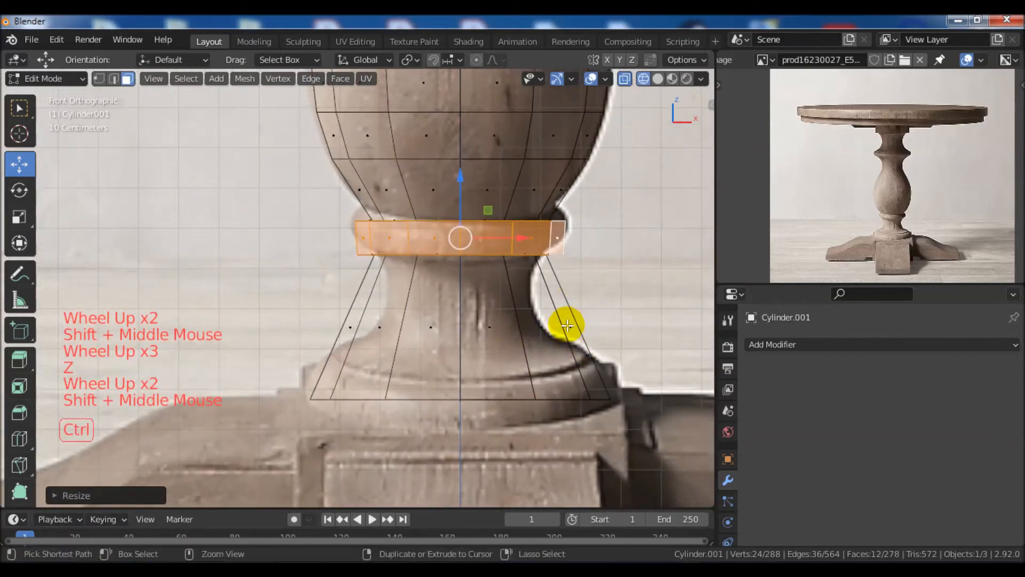
pyautogui.hotkey('ctrl', 'r')
pyautogui.click(566, 322)
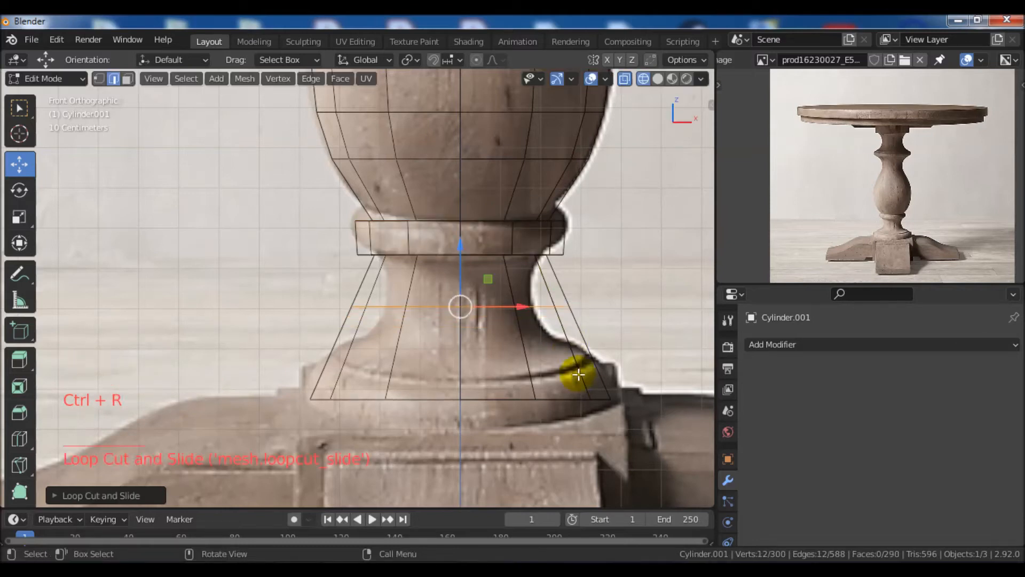
pyautogui.press('s')
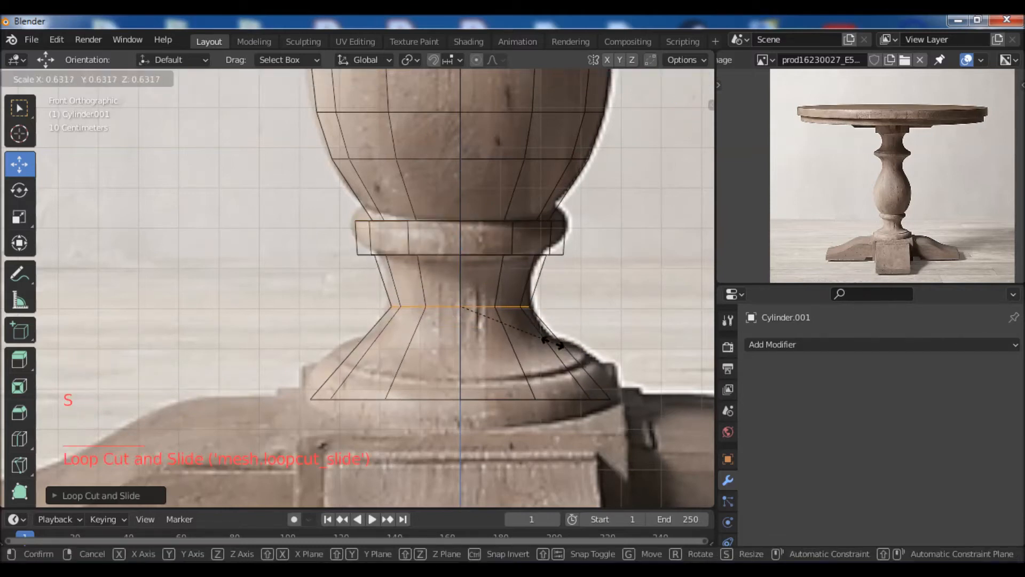
pyautogui.click(553, 342)
# Step: Add an edge loop between the small bead and the narrow neck loop, and scale it in to about 0.89
pyautogui.press('ctrl')
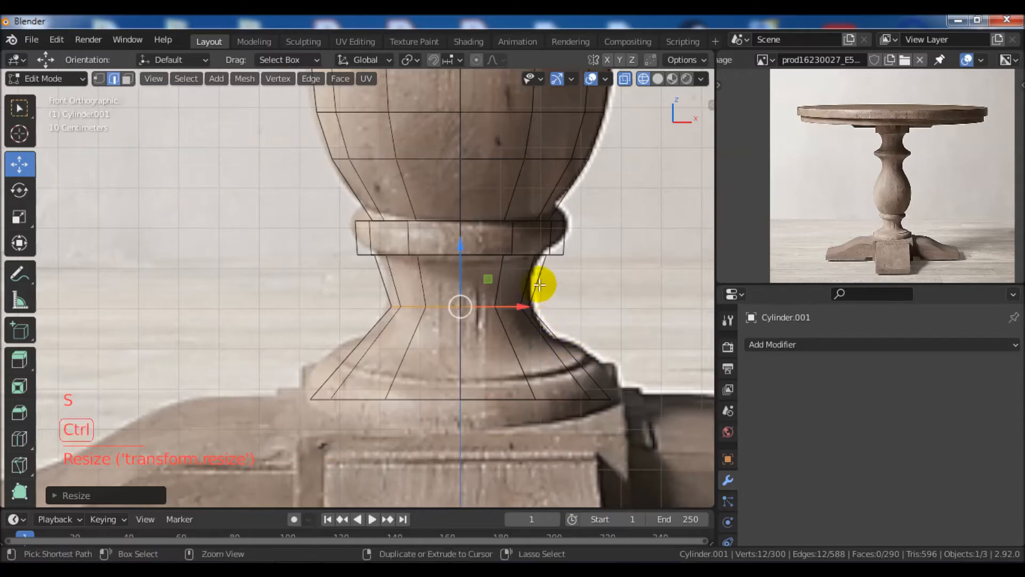
pyautogui.hotkey('ctrl', 'r')
pyautogui.click(539, 283)
pyautogui.press('s')
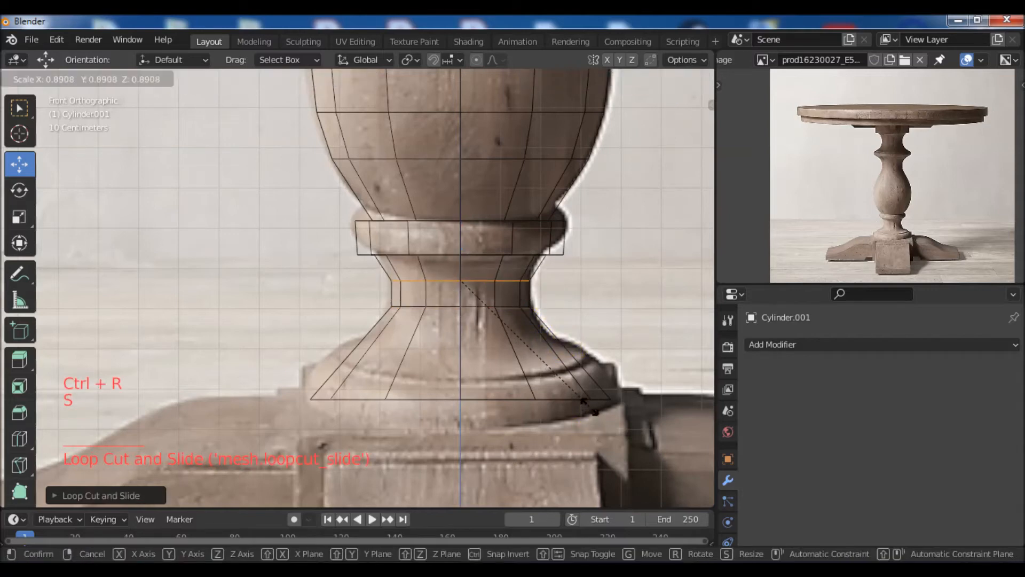
pyautogui.click(590, 406)
pyautogui.keyDown('shift'); pyautogui.moveTo(564, 286); pyautogui.dragTo(567, 312, button='middle'); pyautogui.keyUp('shift')
# Step: Add an edge loop just below the neck with an edge slide of about -0.38, and scale it in to about 0.95
pyautogui.hotkey('ctrl', 'r')
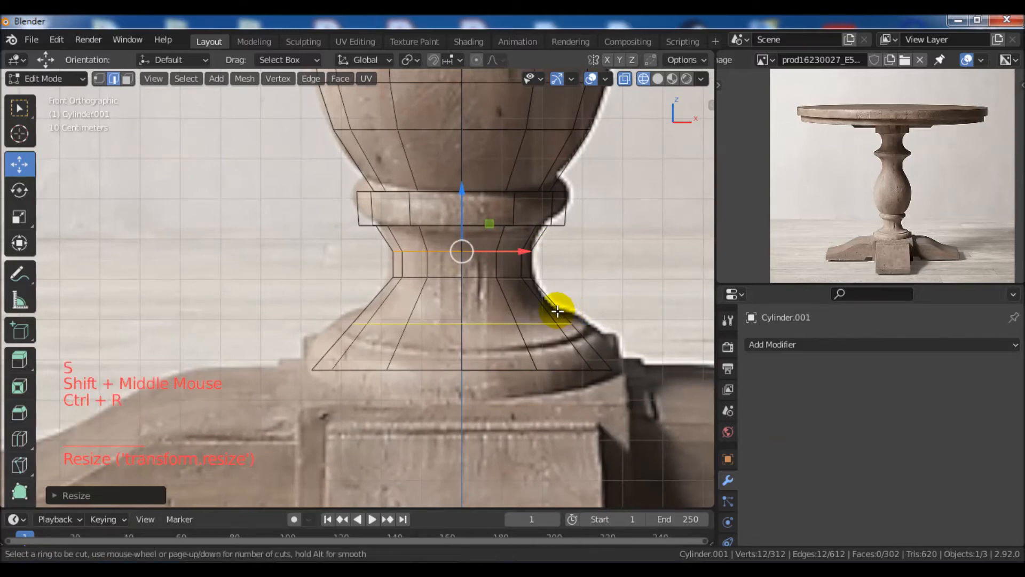
pyautogui.click(557, 311)
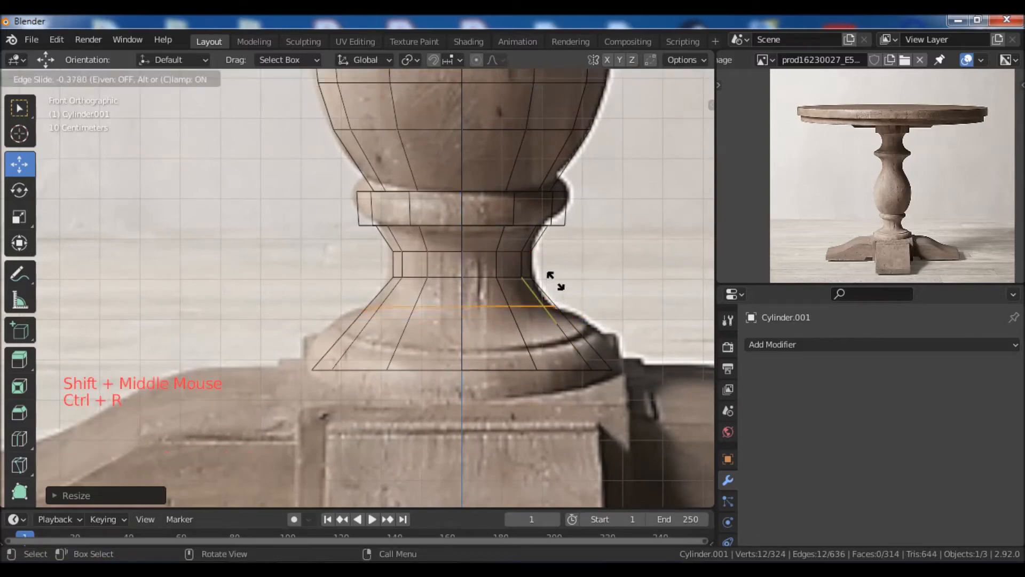
pyautogui.click(555, 278)
pyautogui.press('s')
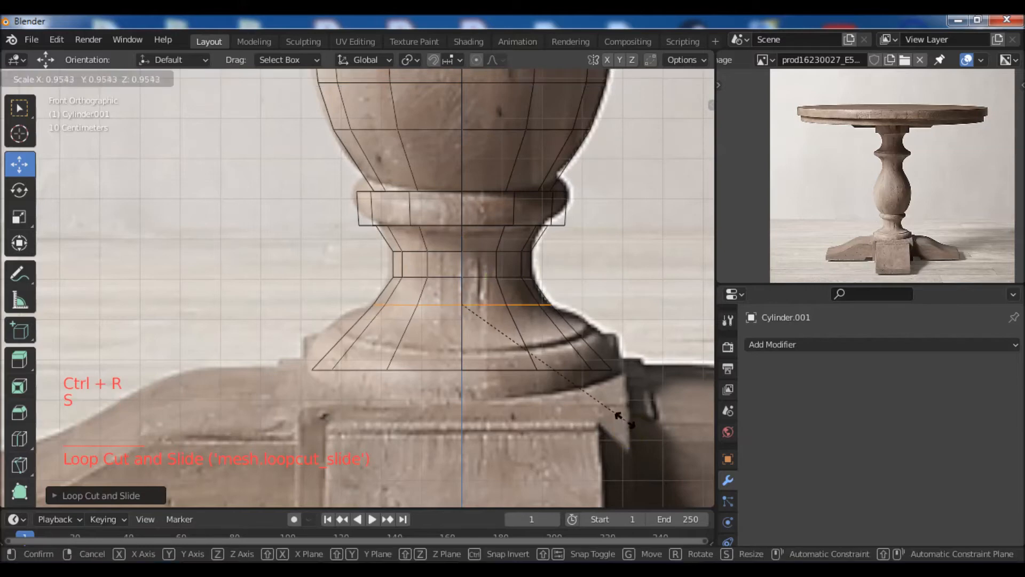
pyautogui.click(621, 414)
# Step: Add a centred edge loop above the pedestal's bottom edge and scale it out to about 1.23, plus a slight further enlargement
pyautogui.hotkey('ctrl', 'r')
pyautogui.click(576, 331)
pyautogui.click(575, 331)
pyautogui.press('s')
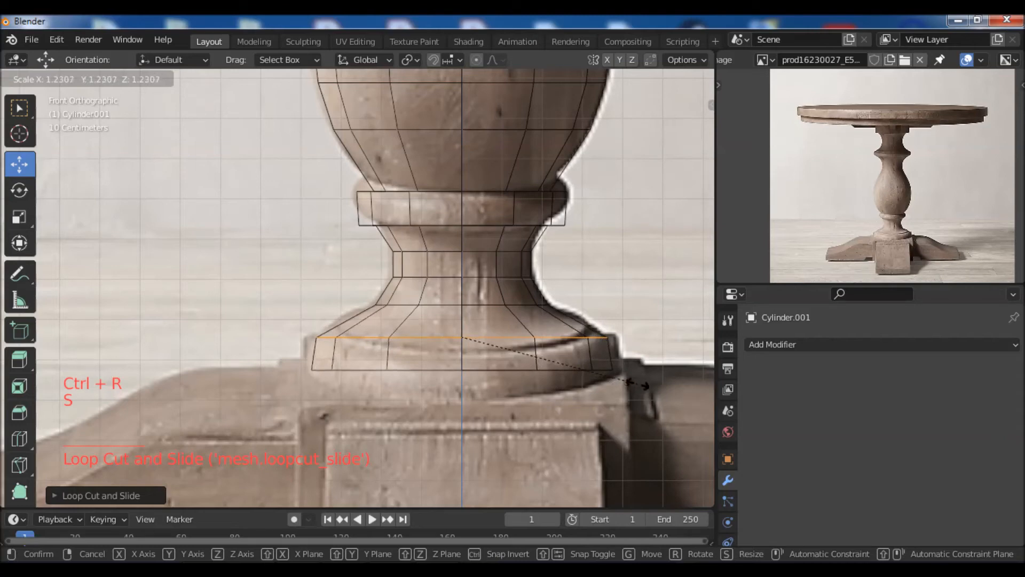
pyautogui.click(630, 381)
pyautogui.scroll(-2, 639, 384)
pyautogui.keyDown('shift'); pyautogui.moveTo(638, 384); pyautogui.dragTo(591, 339, button='middle'); pyautogui.keyUp('shift')
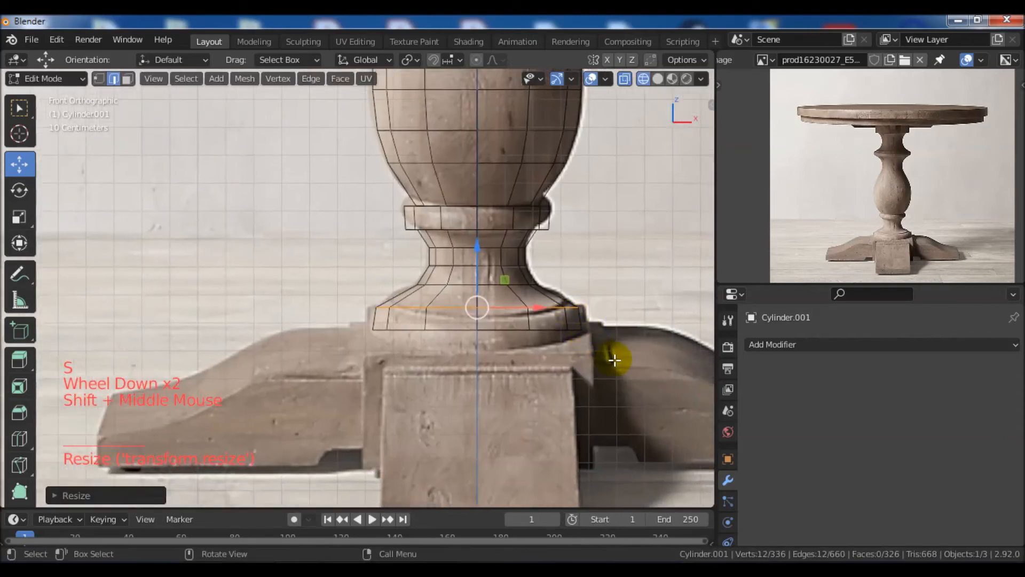
pyautogui.scroll(1, 614, 360)
pyautogui.press('s')
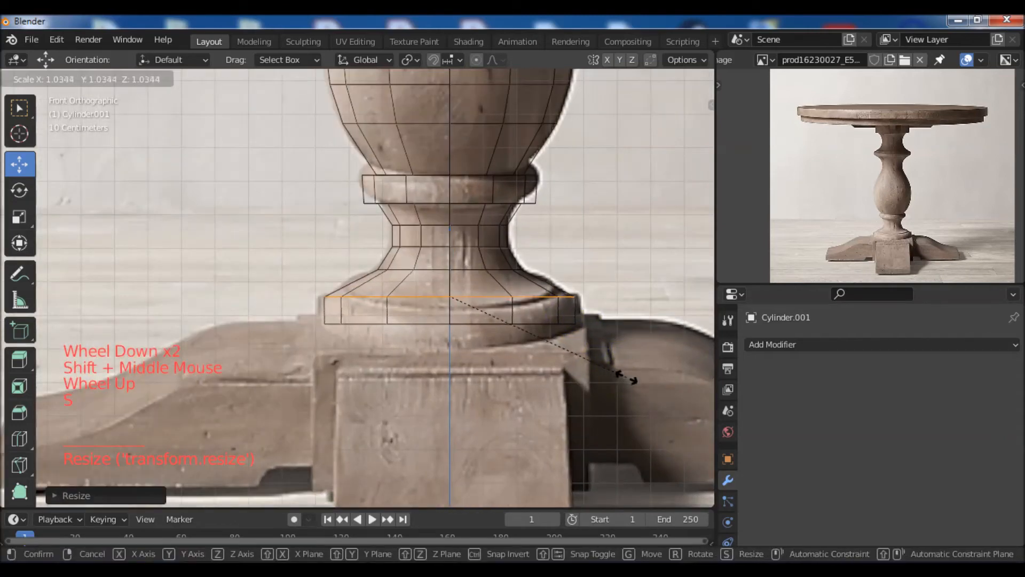
pyautogui.click(629, 377)
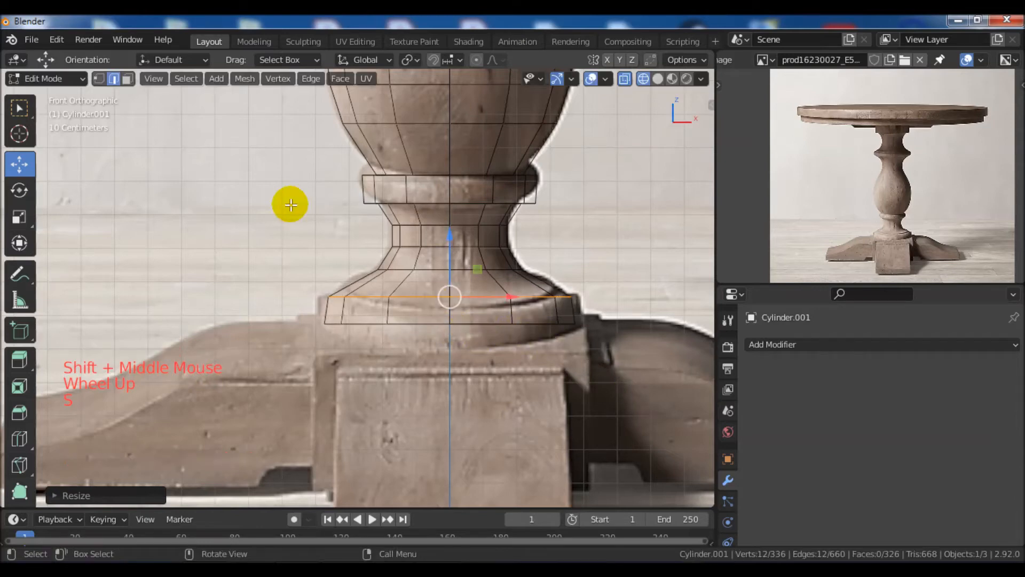
# Step: Box-select the whole bottom band of the pedestal and scale it outward to about 1.05, excluding the Z axis
pyautogui.press('b')
pyautogui.moveTo(414, 315); pyautogui.dragTo(567, 338)
pyautogui.scroll(2, 568, 337)
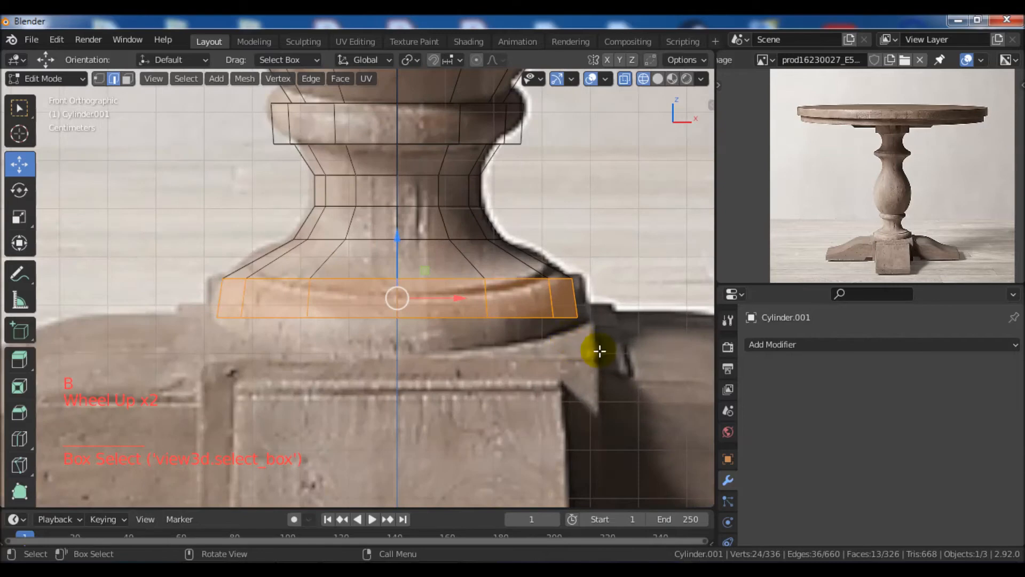
pyautogui.press('s')
pyautogui.hotkey('shift', 'z')
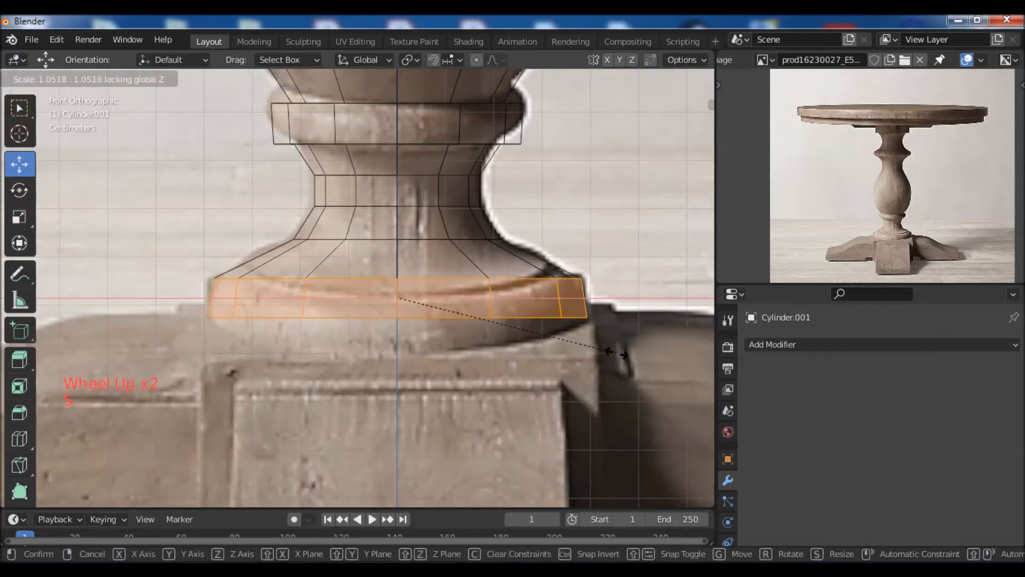
pyautogui.click(618, 353)
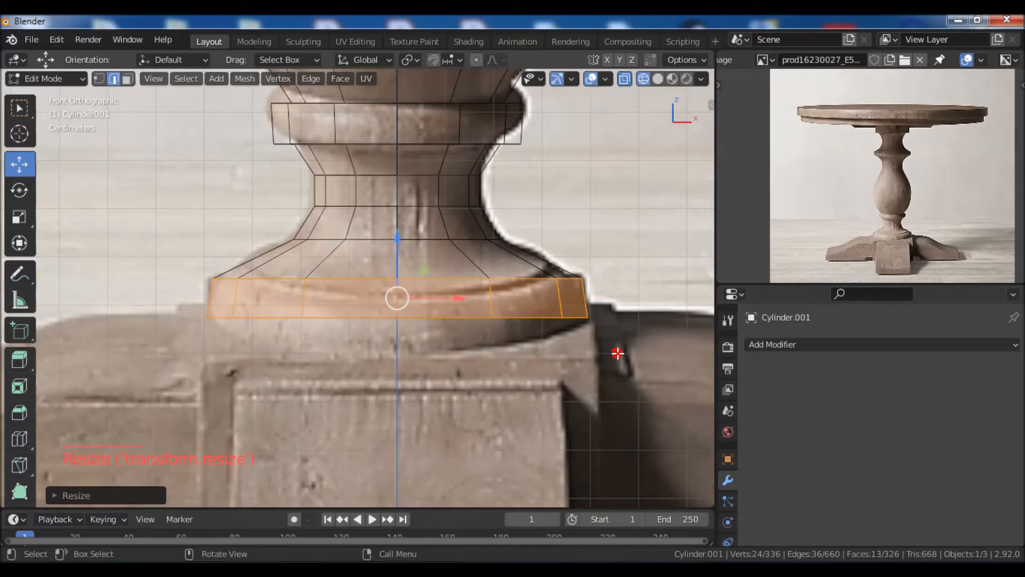
# Step: In vertex selection mode, select the bottom band's upper ring of vertices and scale it to about 1.03 to straighten the band
pyautogui.click(100, 79)
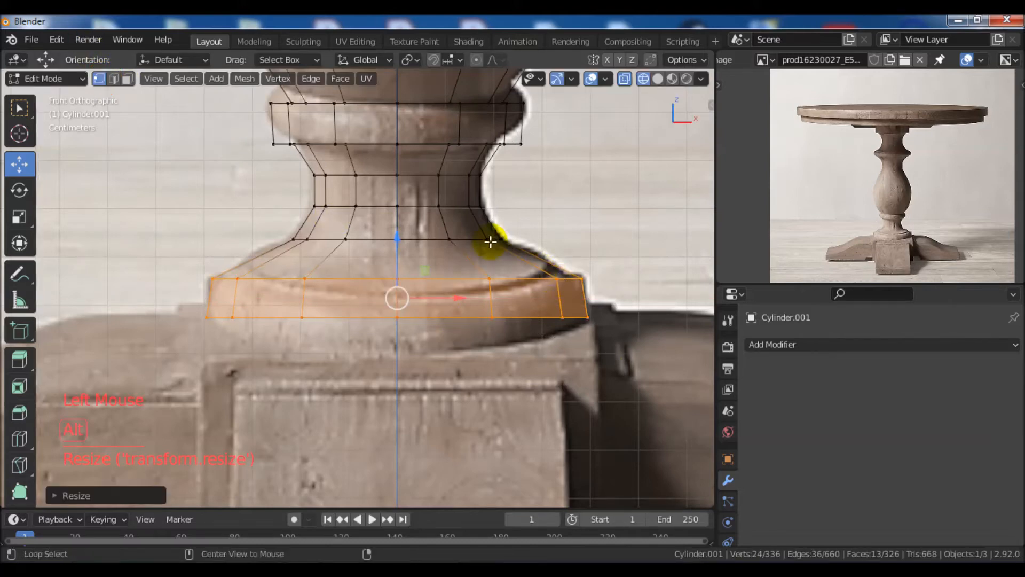
pyautogui.hotkey('alt', 'a')
pyautogui.press('b')
pyautogui.moveTo(456, 294); pyautogui.dragTo(604, 295)
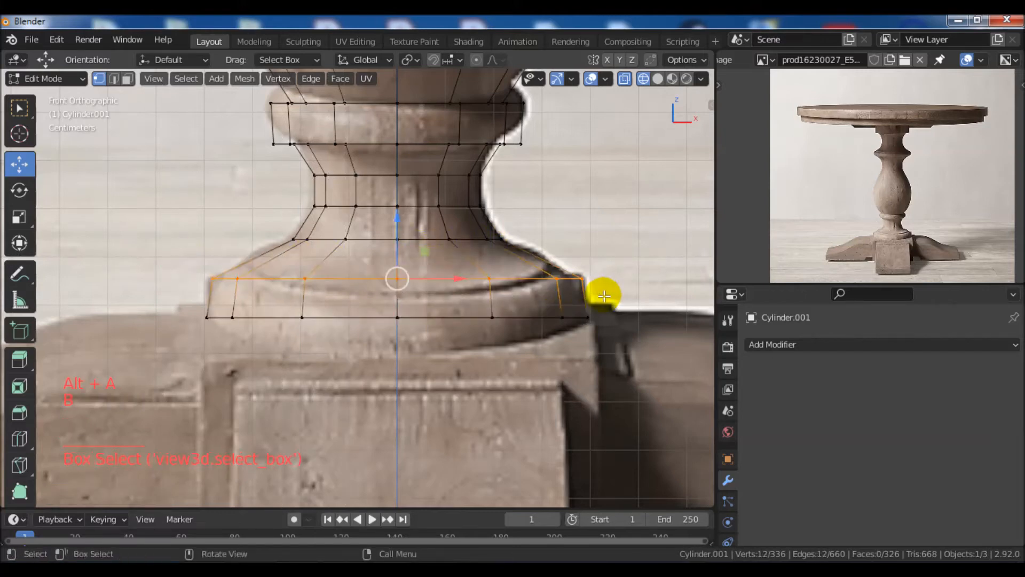
pyautogui.press('s')
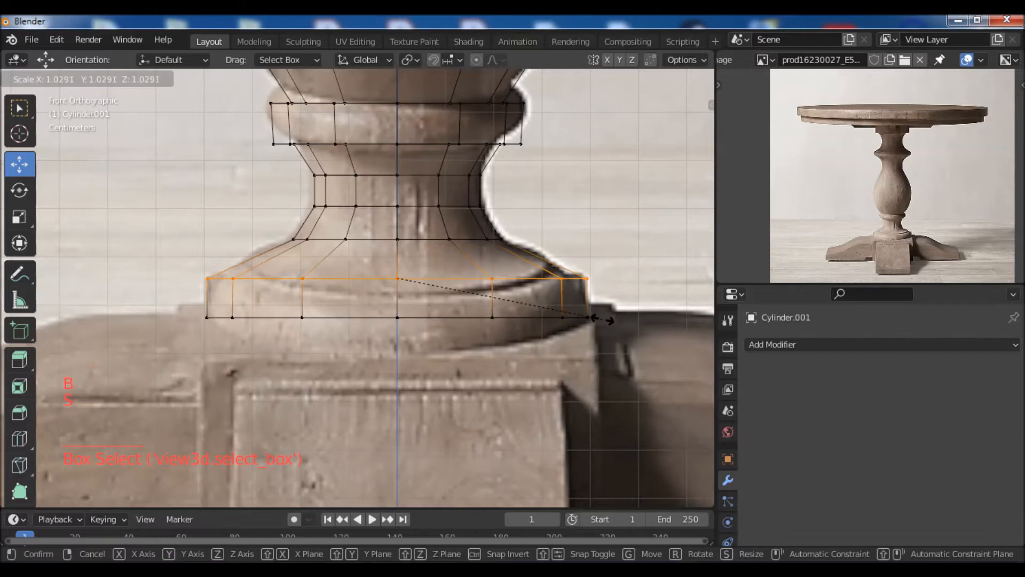
pyautogui.click(602, 319)
pyautogui.scroll(-1, 602, 318)
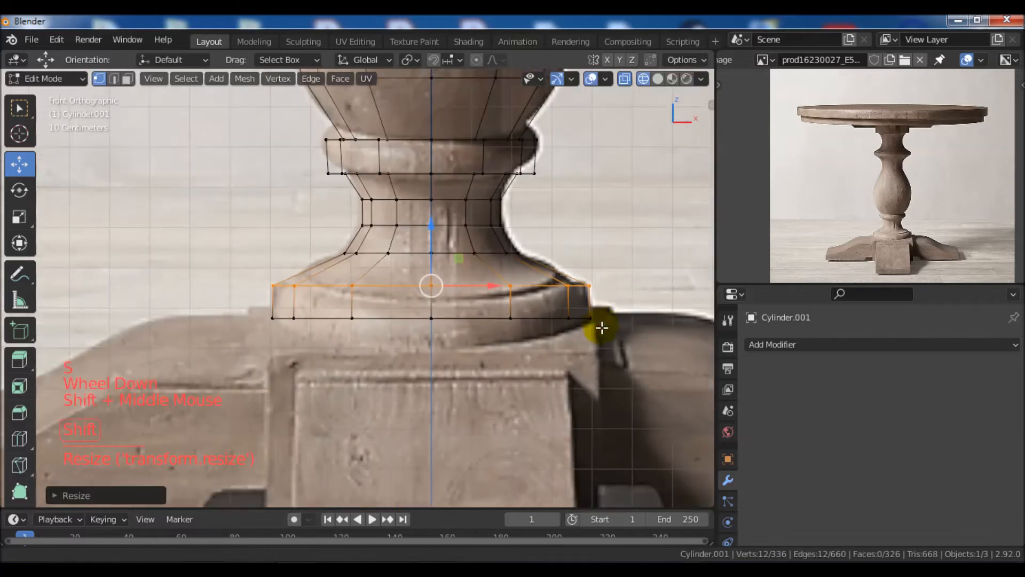
# Step: Select the pedestal's lowest ring of vertices and move it down about 0.05 m along Z
pyautogui.keyDown('shift'); pyautogui.moveTo(602, 328); pyautogui.dragTo(600, 305, button='middle'); pyautogui.keyUp('shift')
pyautogui.hotkey('alt', 'a')
pyautogui.press('b')
pyautogui.moveTo(235, 277); pyautogui.dragTo(620, 332)
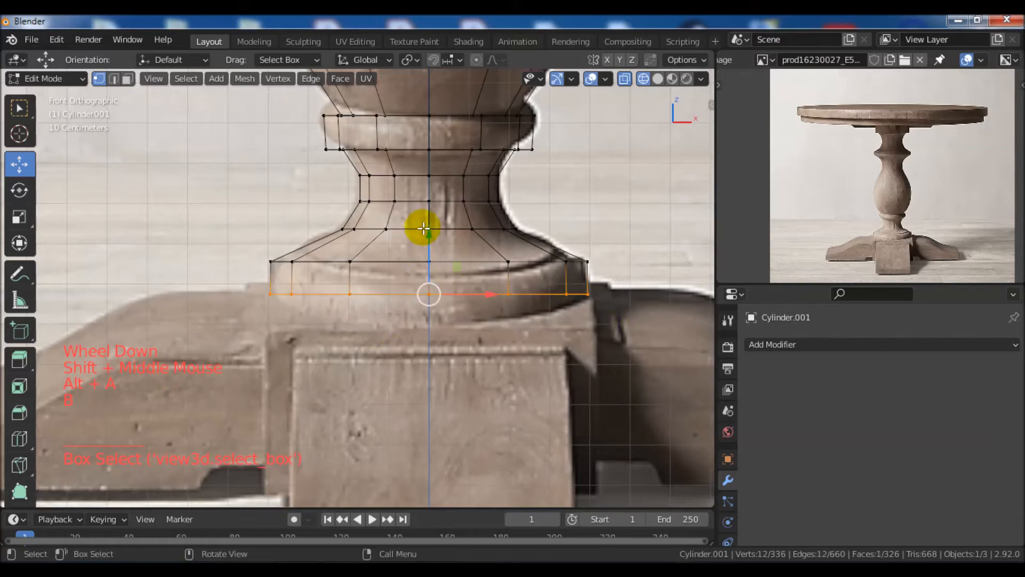
pyautogui.moveTo(423, 228); pyautogui.dragTo(437, 248)
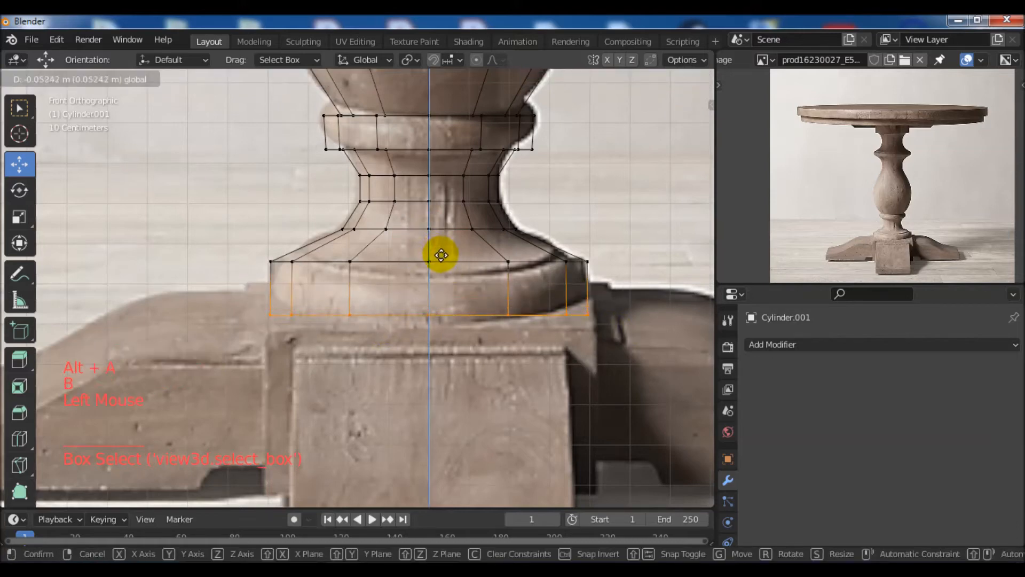
pyautogui.moveTo(443, 256); pyautogui.dragTo(444, 258)
# Step: Switch to solid shading and Object Mode, and examine the whole pedestal in perspective
pyautogui.scroll(-3, 587, 305)
pyautogui.moveTo(613, 315)
pyautogui.keyDown('shift'); pyautogui.mouseDown(button='middle')
pyautogui.moveTo(531, 309)
pyautogui.moveTo(545, 359)
pyautogui.mouseUp(button='middle'); pyautogui.keyUp('shift')
pyautogui.scroll(-2, 559, 310)
pyautogui.press('z')
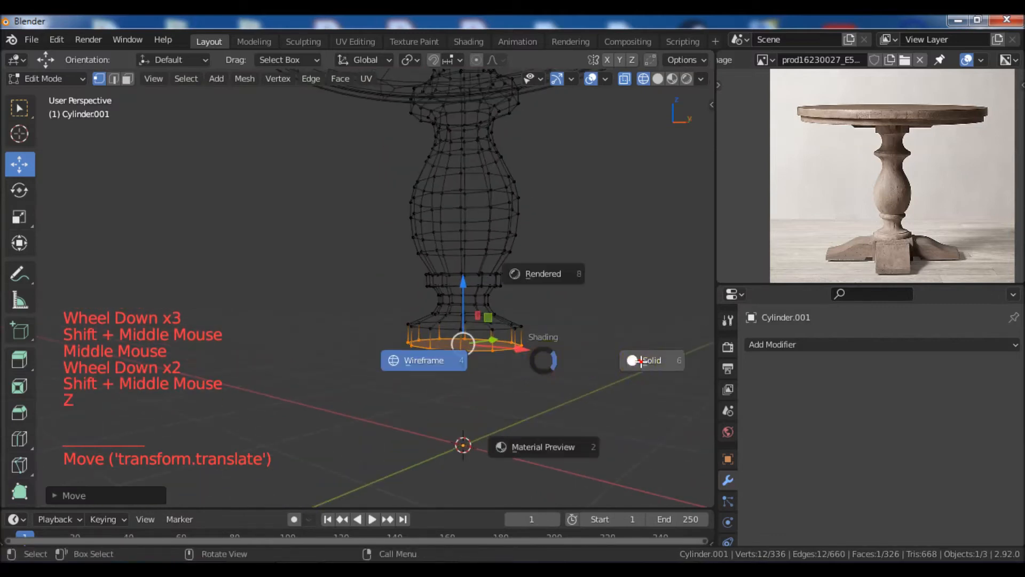
pyautogui.keyDown('shift'); pyautogui.moveTo(628, 310); pyautogui.dragTo(549, 395, button='middle'); pyautogui.keyUp('shift')
pyautogui.keyDown('shift'); pyautogui.moveTo(583, 362); pyautogui.dragTo(582, 331, button='middle'); pyautogui.keyUp('shift')
pyautogui.press('Tab')
pyautogui.scroll(-3, 609, 368)
pyautogui.scroll(2, 555, 332)
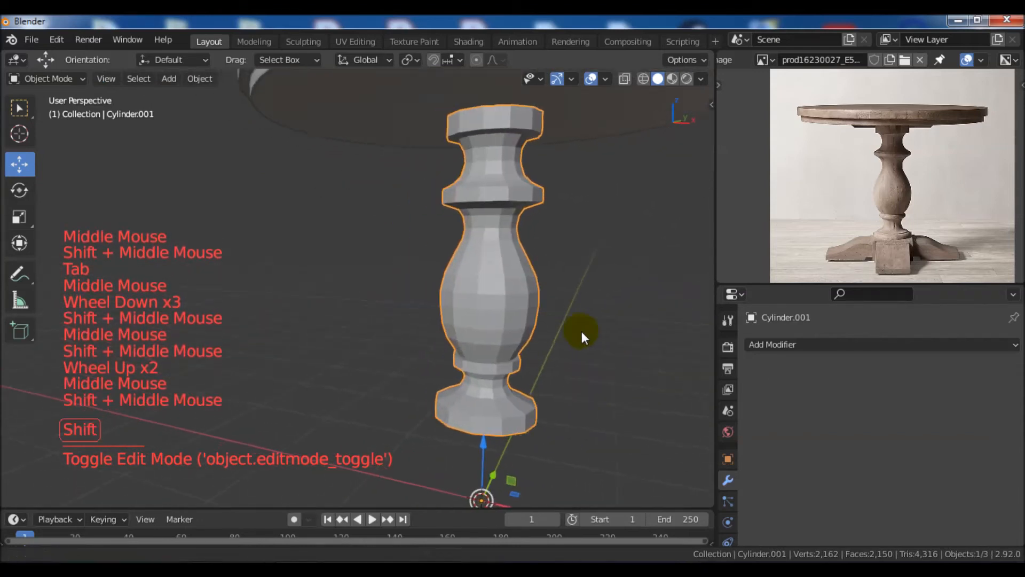
# Step: Add a Subdivision Surface modifier to the pedestal and set its viewport level to 2
pyautogui.click(763, 344)
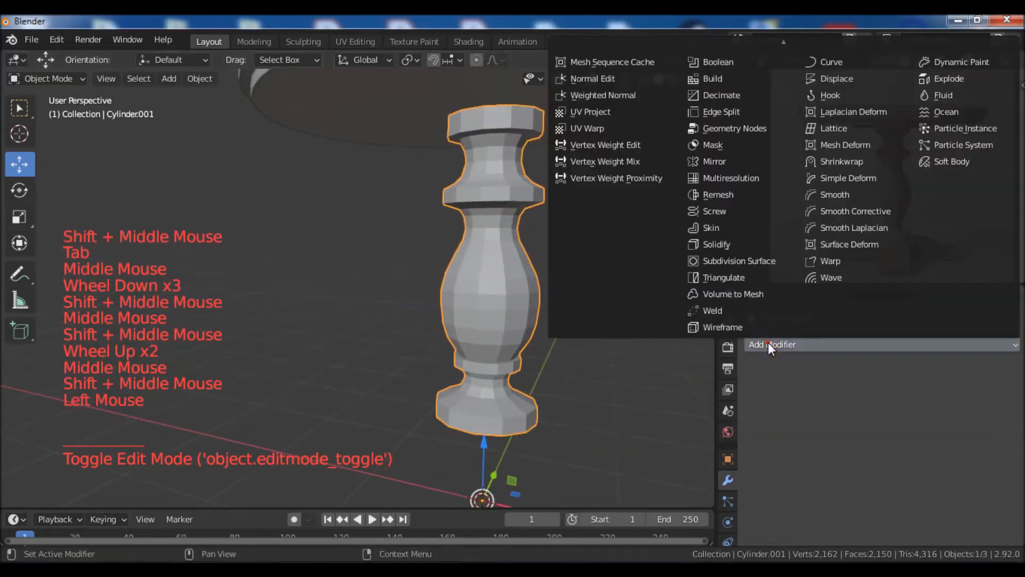
pyautogui.click(732, 264)
pyautogui.moveTo(640, 289); pyautogui.dragTo(609, 349, button='middle')
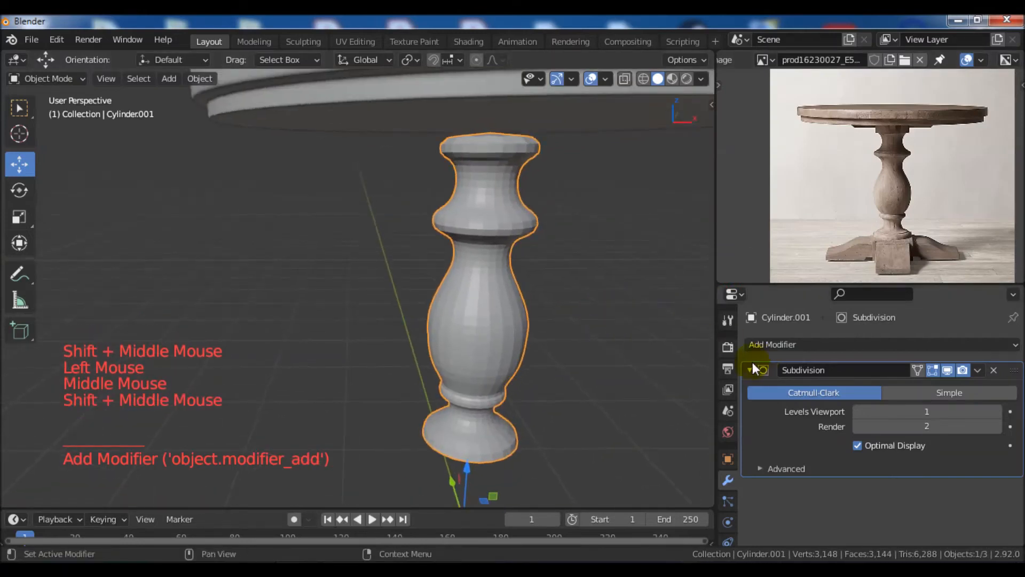
pyautogui.click(998, 413)
# Step: Apply Shade Smooth to the pedestal and check its surface
pyautogui.moveTo(628, 346); pyautogui.dragTo(569, 334, button='middle')
pyautogui.scroll(2, 428, 201)
pyautogui.rightClick(429, 199)
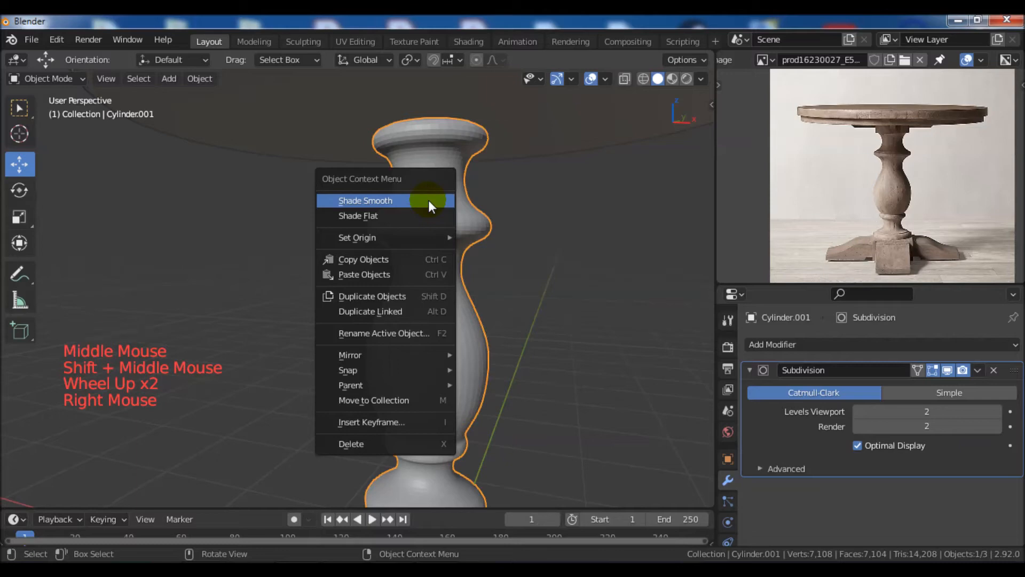
pyautogui.click(428, 200)
pyautogui.keyDown('shift'); pyautogui.moveTo(471, 217); pyautogui.dragTo(485, 209, button='middle'); pyautogui.keyUp('shift')
pyautogui.moveTo(484, 209); pyautogui.dragTo(497, 200, button='middle')
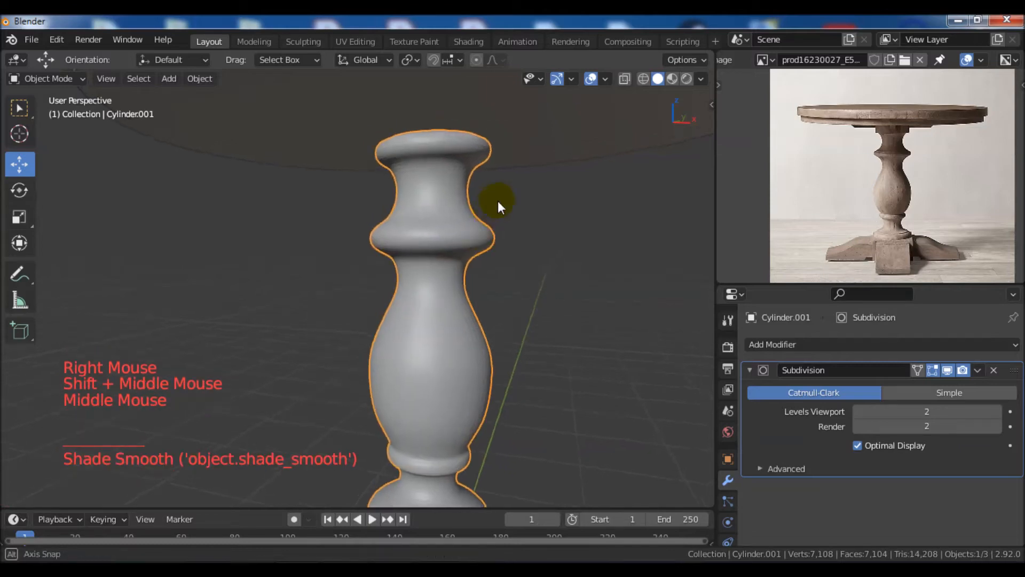
# Step: Compare the smoothed pedestal's upper part with a close-up of the reference photo, and enter Edit Mode on the pedestal
pyautogui.scroll(-2, 534, 313)
pyautogui.scroll(-3, 534, 313)
pyautogui.moveTo(534, 315); pyautogui.dragTo(537, 342, button='middle')
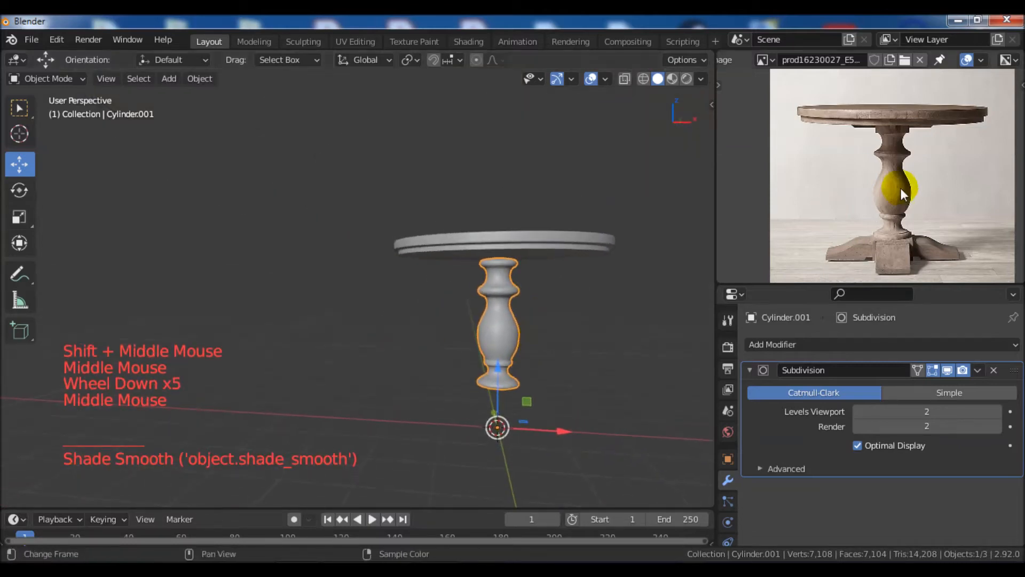
pyautogui.scroll(5, 909, 187)
pyautogui.keyDown('shift'); pyautogui.moveTo(908, 186); pyautogui.dragTo(801, 310, button='middle'); pyautogui.keyUp('shift')
pyautogui.scroll(5, 597, 320)
pyautogui.keyDown('shift'); pyautogui.moveTo(556, 313); pyautogui.dragTo(511, 267, button='middle'); pyautogui.keyUp('shift')
pyautogui.scroll(3, 512, 267)
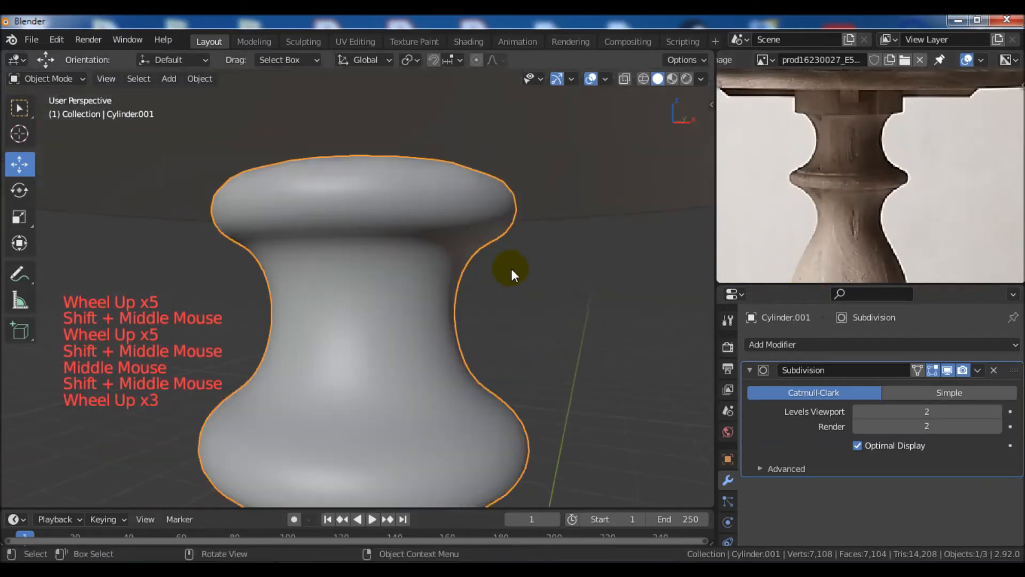
pyautogui.press('Tab')
pyautogui.moveTo(475, 232)
pyautogui.mouseDown(button='middle')
pyautogui.moveTo(459, 262)
pyautogui.moveTo(469, 231)
pyautogui.moveTo(486, 236)
pyautogui.mouseUp(button='middle')
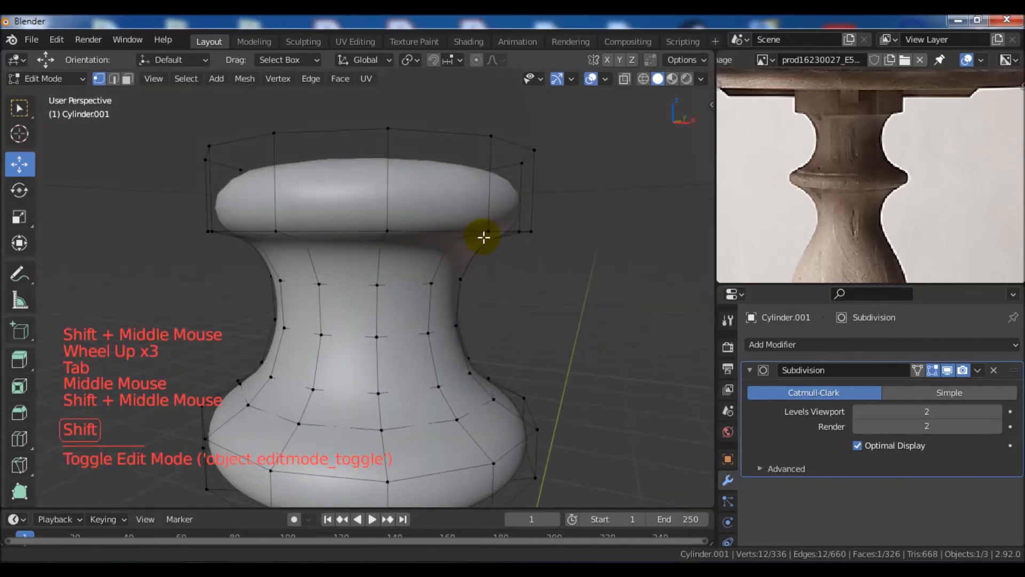
# Step: Add an edge loop around the column's top cap near its lower edge and change to face selection
pyautogui.hotkey('ctrl', 'r')
pyautogui.click(486, 209)
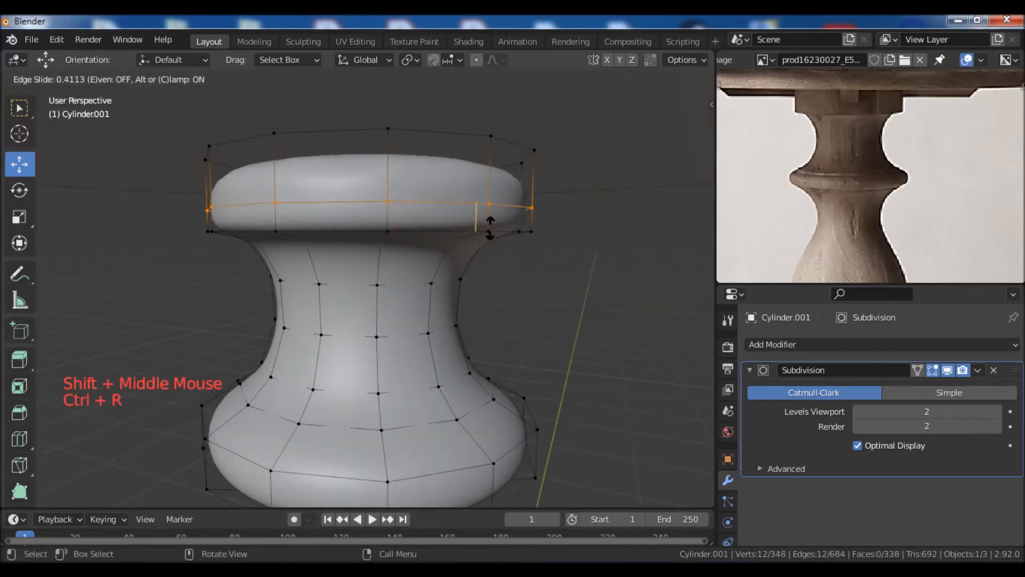
pyautogui.moveTo(489, 243); pyautogui.dragTo(163, 113, button='middle')
pyautogui.click(140, 87)
pyautogui.moveTo(354, 132)
pyautogui.mouseDown(button='middle')
pyautogui.moveTo(368, 126)
pyautogui.moveTo(371, 149)
pyautogui.moveTo(374, 140)
pyautogui.mouseUp(button='middle')
pyautogui.scroll(3, 368, 128)
pyautogui.scroll(-10, 442, 178)
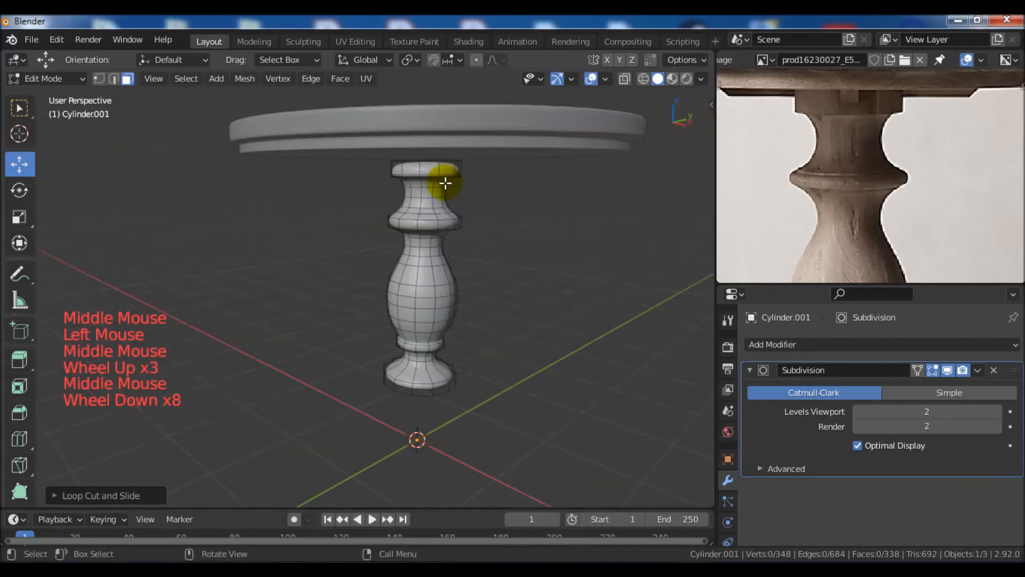
pyautogui.moveTo(465, 197); pyautogui.dragTo(498, 207, button='middle')
pyautogui.scroll(2, 499, 207)
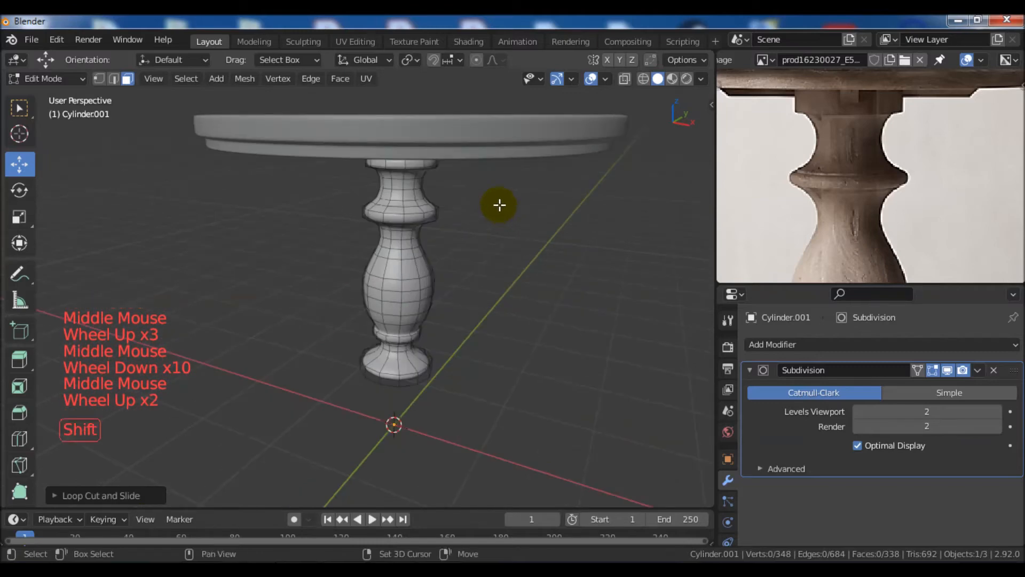
# Step: Hide every object except the column and reveal the column's hidden mesh in Edit Mode
pyautogui.hotkey('shift', 'h')
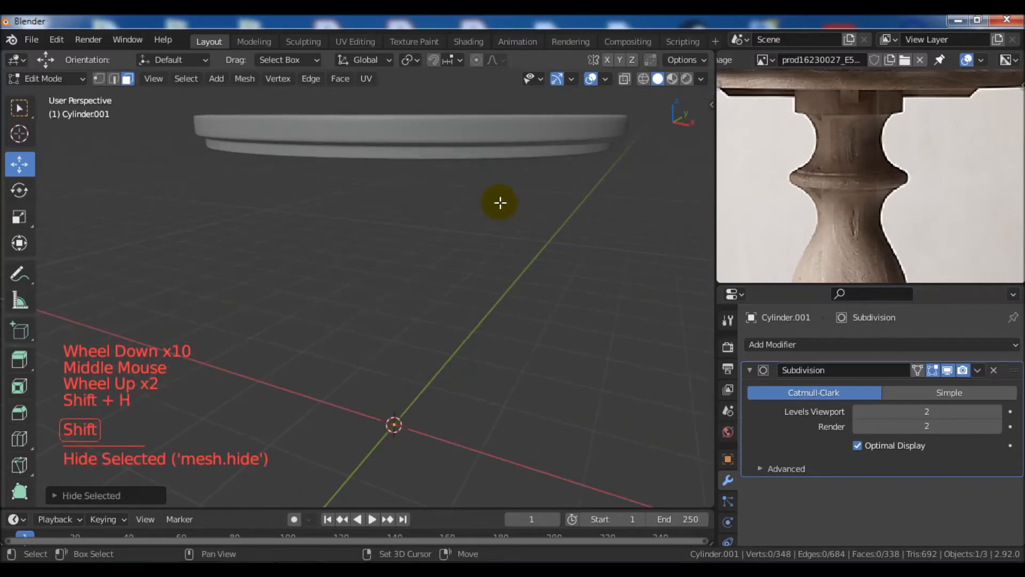
pyautogui.press('Tab')
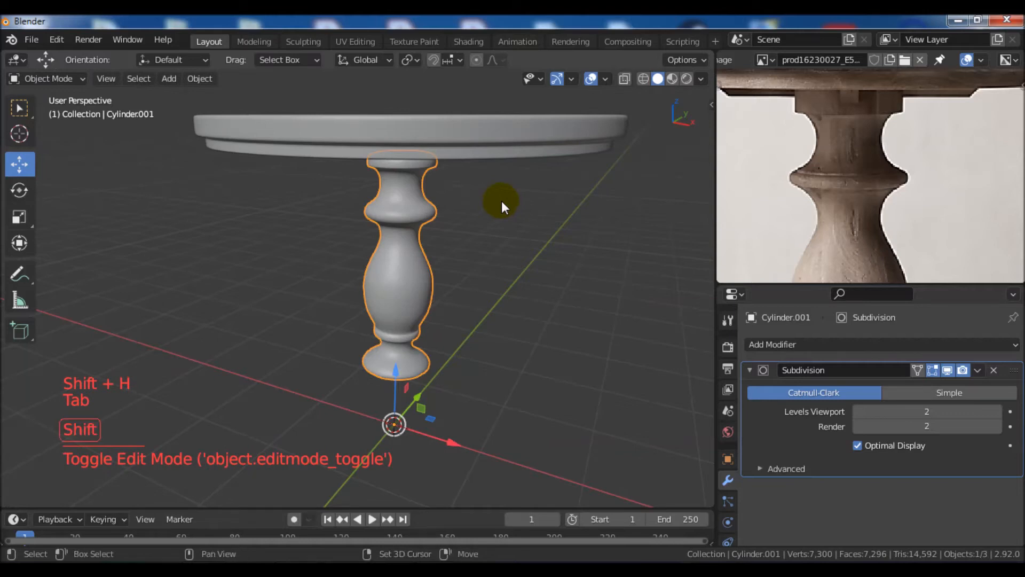
pyautogui.hotkey('shift', 'h')
pyautogui.keyDown('shift'); pyautogui.moveTo(489, 187); pyautogui.dragTo(491, 225, button='middle'); pyautogui.keyUp('shift')
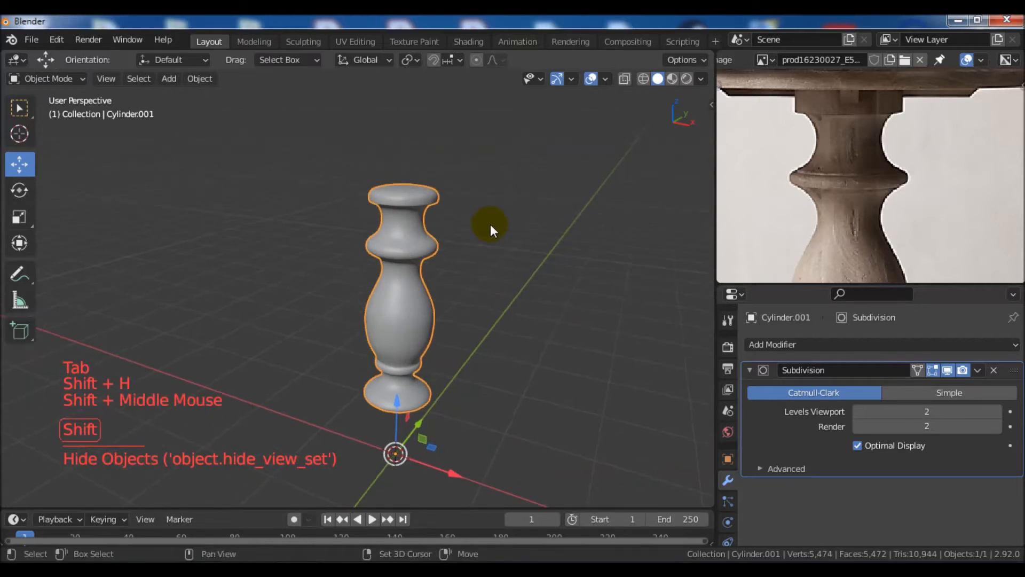
pyautogui.moveTo(515, 223)
pyautogui.keyDown('shift'); pyautogui.mouseDown(button='middle')
pyautogui.moveTo(497, 233)
pyautogui.moveTo(501, 220)
pyautogui.moveTo(498, 232)
pyautogui.mouseUp(button='middle'); pyautogui.keyUp('shift')
pyautogui.press('Tab')
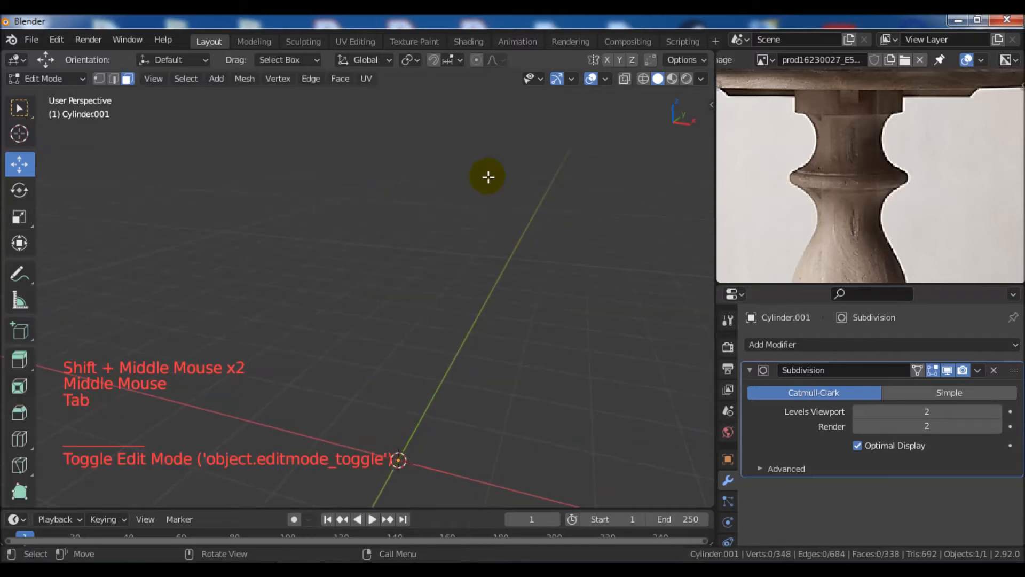
pyautogui.hotkey('alt', 'h')
# Step: Inset the column's top face by about 0.07 m and delete the resulting inner face
pyautogui.scroll(2, 473, 225)
pyautogui.moveTo(480, 180); pyautogui.dragTo(447, 287, button='middle')
pyautogui.scroll(2, 380, 228)
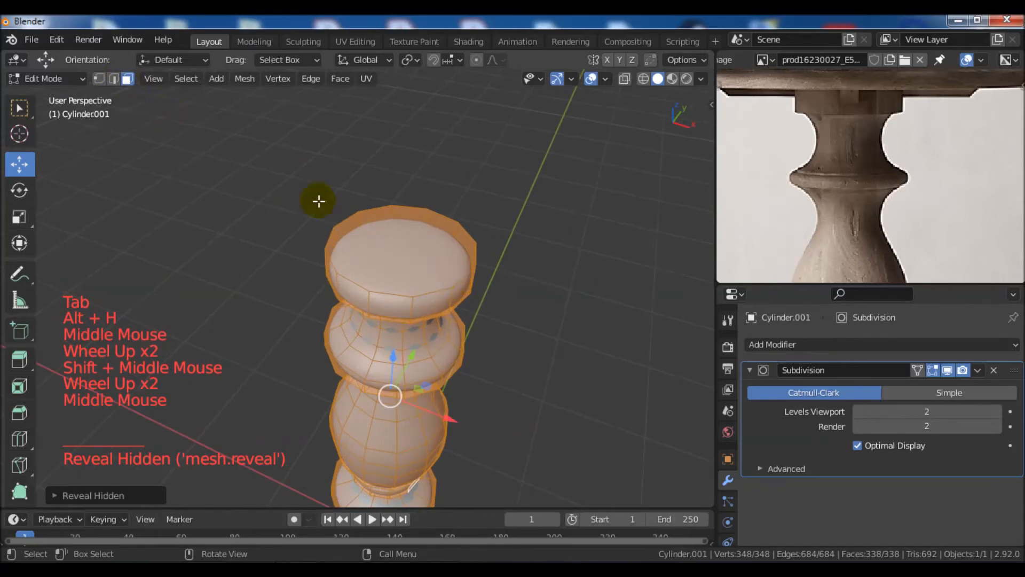
pyautogui.click(366, 247)
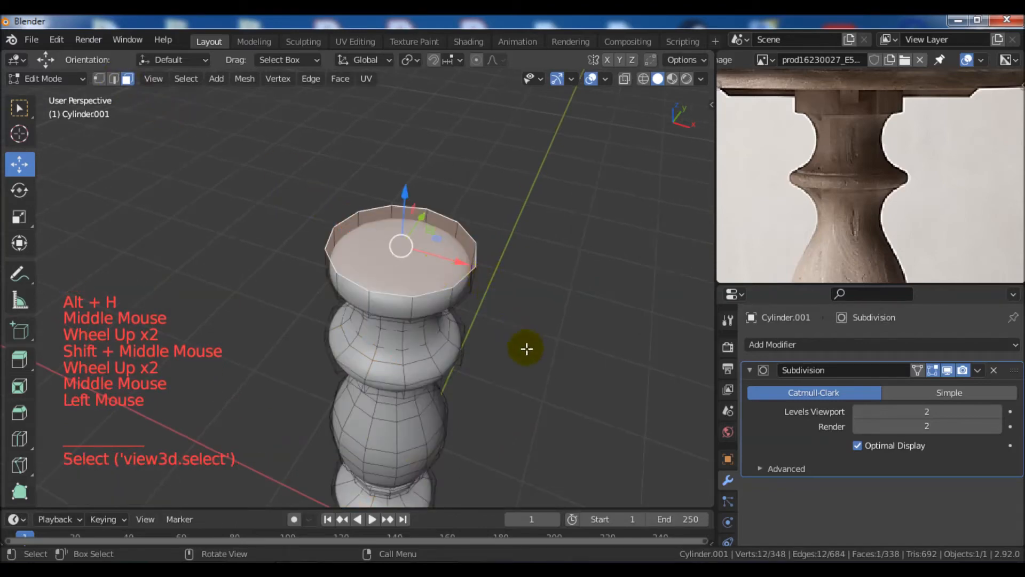
pyautogui.press('i')
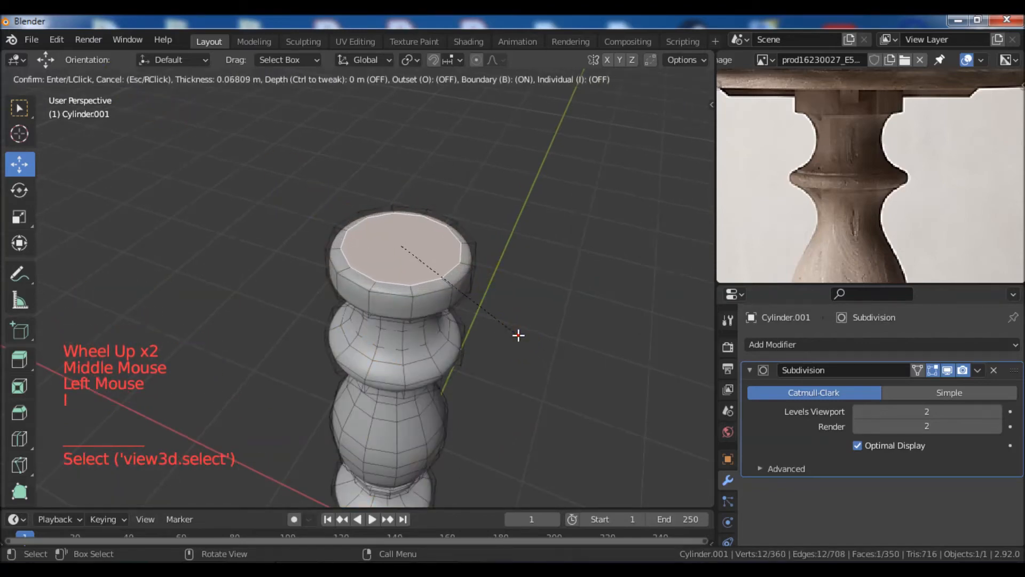
pyautogui.click(517, 334)
pyautogui.press('x')
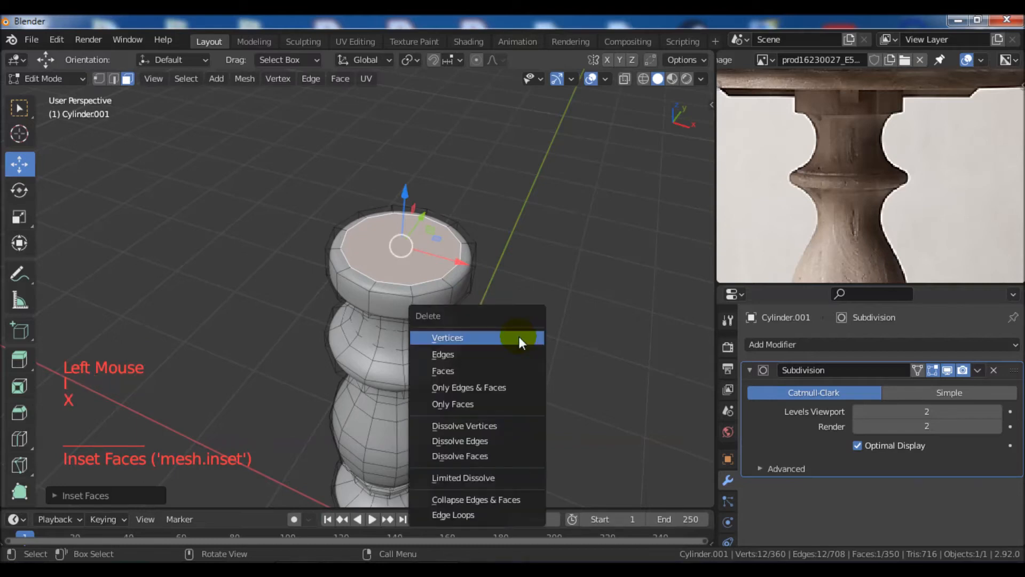
pyautogui.click(465, 368)
# Step: Add an edge loop on the column's upper neck, placed close beneath the top cap
pyautogui.moveTo(466, 368); pyautogui.dragTo(491, 288, button='middle')
pyautogui.scroll(-3, 526, 338)
pyautogui.scroll(3, 488, 258)
pyautogui.scroll(5, 859, 185)
pyautogui.scroll(-3, 858, 208)
pyautogui.keyDown('shift'); pyautogui.moveTo(550, 232); pyautogui.dragTo(561, 231, button='middle'); pyautogui.keyUp('shift')
pyautogui.scroll(1, 556, 231)
pyautogui.keyDown('shift'); pyautogui.moveTo(561, 231); pyautogui.dragTo(549, 229, button='middle'); pyautogui.keyUp('shift')
pyautogui.scroll(2, 462, 167)
pyautogui.keyDown('shift'); pyautogui.moveTo(462, 167); pyautogui.dragTo(459, 173, button='middle'); pyautogui.keyUp('shift')
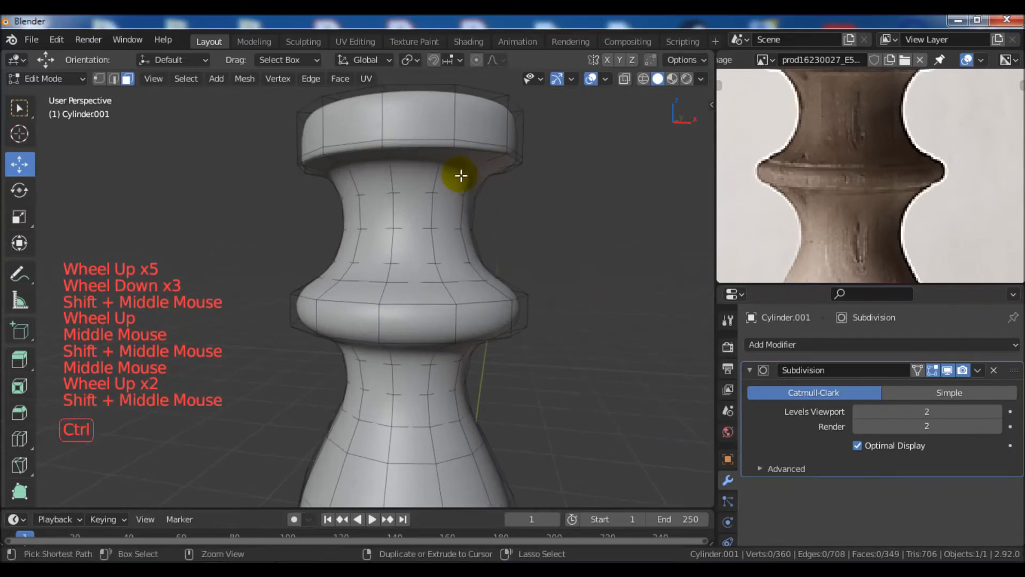
pyautogui.hotkey('ctrl', 'r')
pyautogui.click(462, 176)
pyautogui.click(464, 163)
# Step: Add supporting edge loops close to the upper and lower edges of the column's wide middle ring
pyautogui.moveTo(464, 163); pyautogui.dragTo(507, 248, button='middle')
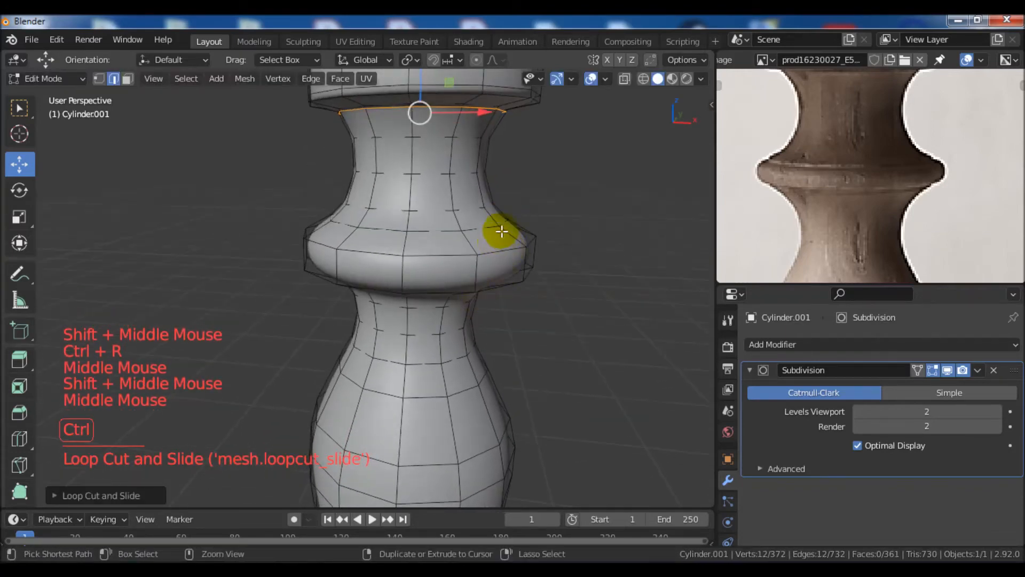
pyautogui.hotkey('ctrl', 'r')
pyautogui.click(453, 241)
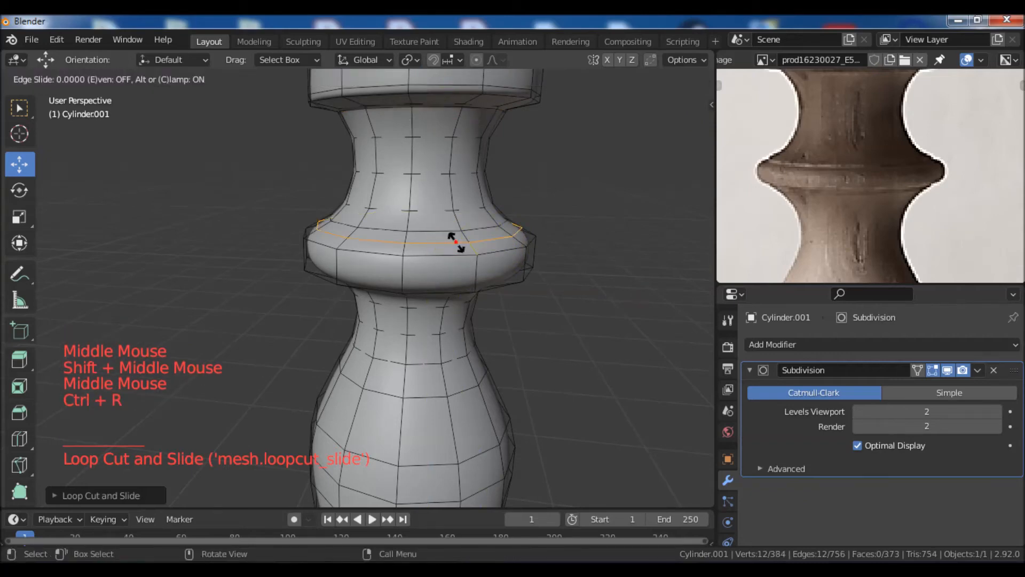
pyautogui.click(463, 248)
pyautogui.moveTo(463, 247); pyautogui.dragTo(484, 319, button='middle')
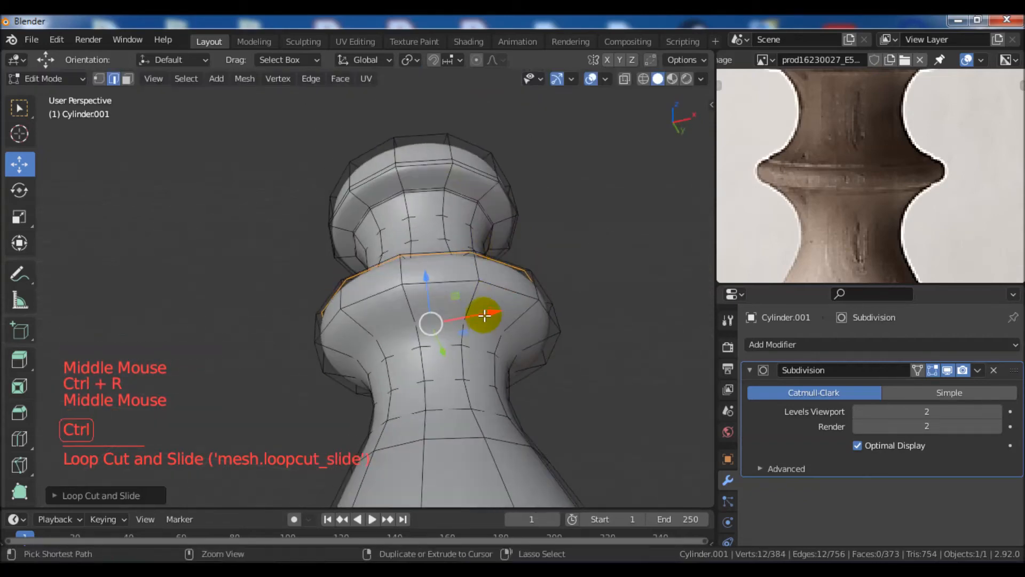
pyautogui.hotkey('ctrl', 'r')
pyautogui.click(497, 294)
pyautogui.click(503, 297)
pyautogui.scroll(-5, 504, 297)
pyautogui.moveTo(503, 297); pyautogui.dragTo(516, 263, button='middle')
# Step: Add edge loops directly above and below the thin collar under the column's bulb, checking its shape against the reference photo
pyautogui.press('Tab')
pyautogui.scroll(-3, 567, 369)
pyautogui.scroll(2, 515, 264)
pyautogui.scroll(-2, 860, 228)
pyautogui.keyDown('shift'); pyautogui.moveTo(860, 228); pyautogui.dragTo(849, 181, button='middle'); pyautogui.keyUp('shift')
pyautogui.scroll(-3, 849, 111)
pyautogui.scroll(3, 612, 283)
pyautogui.keyDown('shift'); pyautogui.moveTo(612, 283); pyautogui.dragTo(510, 267, button='middle'); pyautogui.keyUp('shift')
pyautogui.scroll(4, 500, 286)
pyautogui.press('Tab')
pyautogui.hotkey('ctrl', 'r')
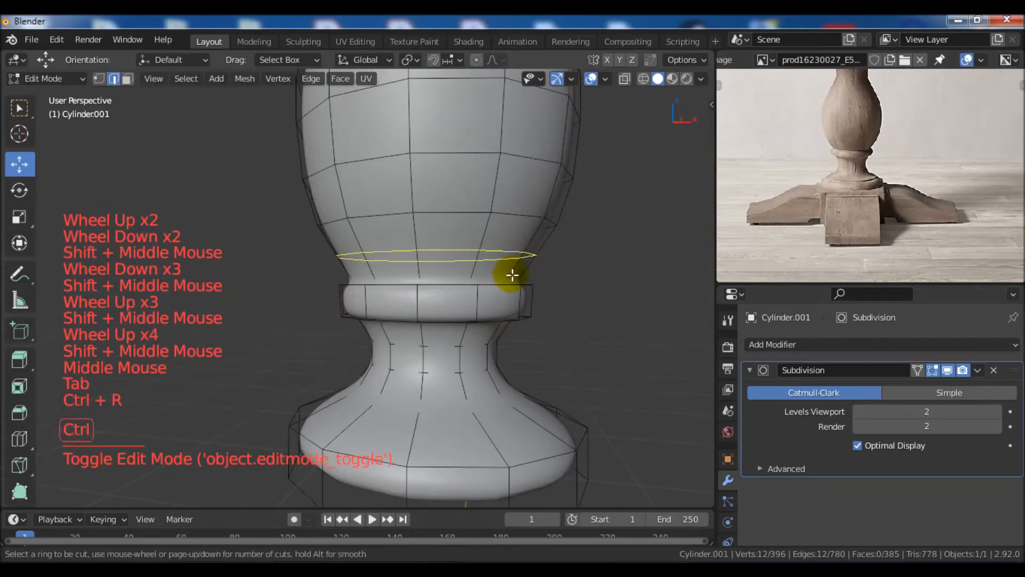
pyautogui.click(512, 274)
pyautogui.click(512, 306)
pyautogui.moveTo(512, 306); pyautogui.dragTo(488, 331, button='middle')
pyautogui.hotkey('ctrl', 'r')
pyautogui.click(490, 326)
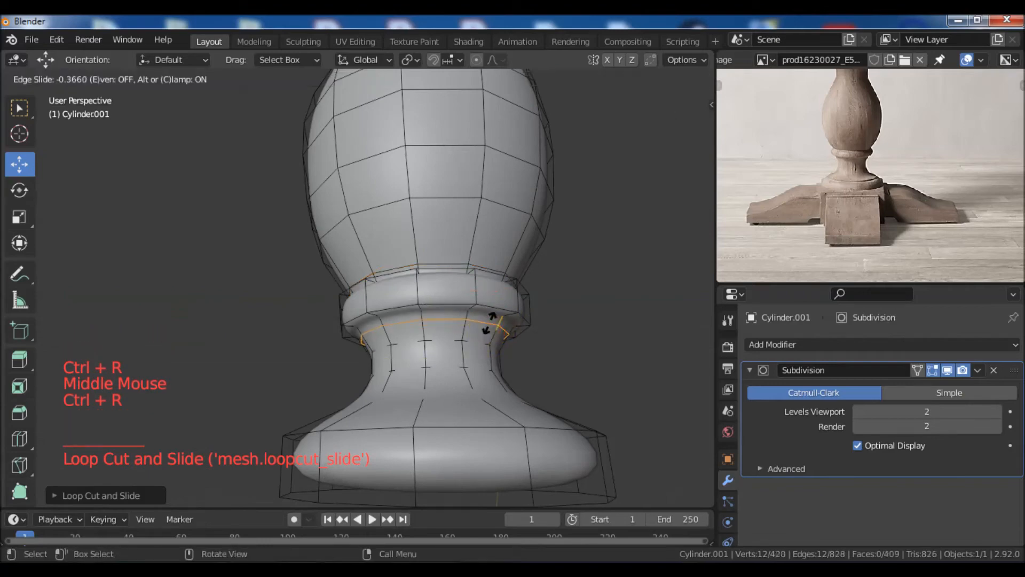
pyautogui.click(491, 319)
# Step: Add an edge loop on the sloping top of the column's base, slid close to the outer rim
pyautogui.scroll(-1, 491, 318)
pyautogui.scroll(-1, 502, 347)
pyautogui.moveTo(501, 347); pyautogui.dragTo(522, 371, button='middle')
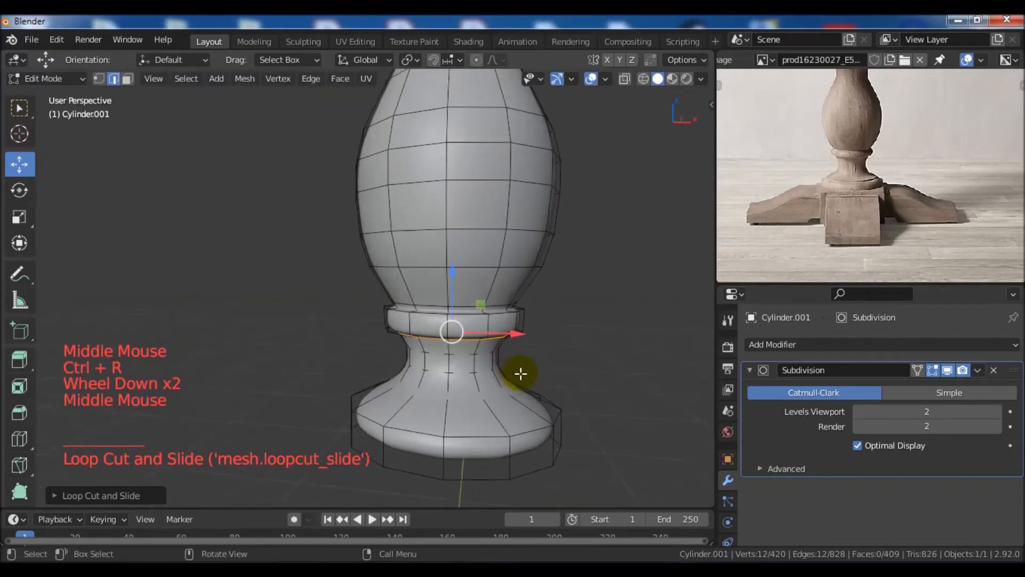
pyautogui.scroll(2, 827, 208)
pyautogui.scroll(2, 828, 209)
pyautogui.keyDown('shift'); pyautogui.moveTo(516, 423); pyautogui.dragTo(507, 395, button='middle'); pyautogui.keyUp('shift')
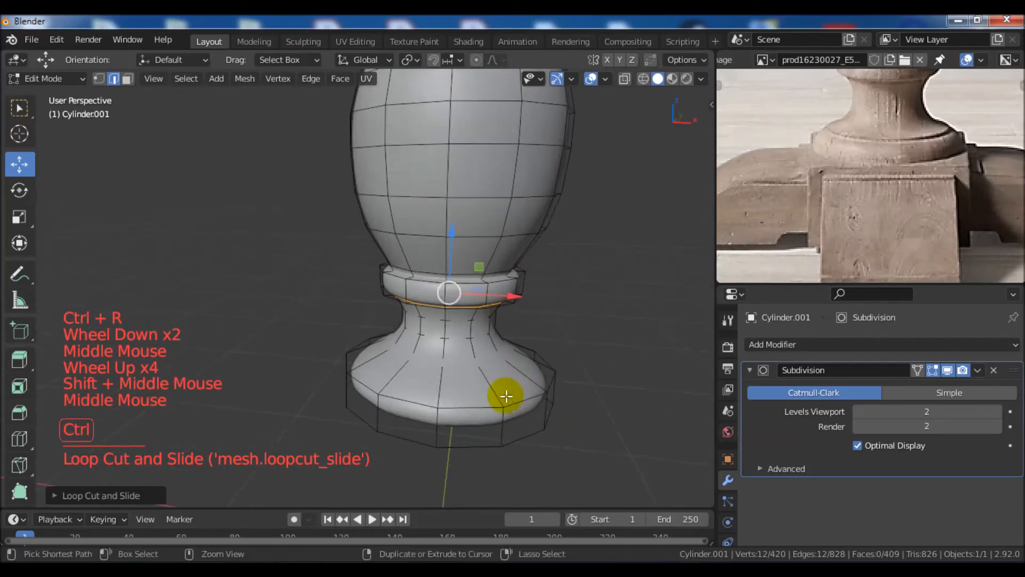
pyautogui.hotkey('ctrl', 'r')
pyautogui.click(492, 385)
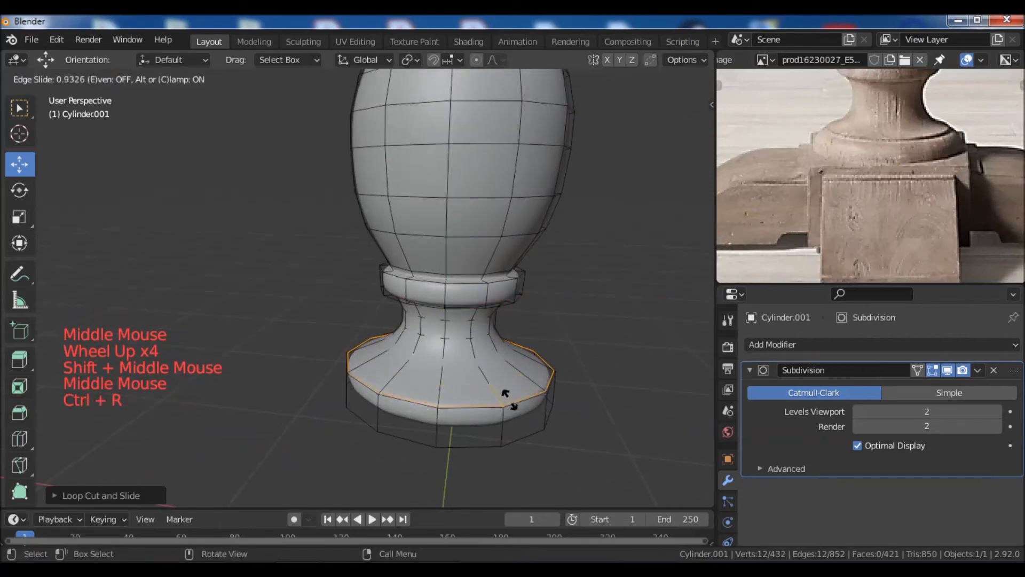
pyautogui.click(511, 407)
# Step: Inset the column's bottom face slightly and delete the resulting inner face
pyautogui.moveTo(510, 407); pyautogui.dragTo(493, 170, button='middle')
pyautogui.scroll(-1, 521, 369)
pyautogui.scroll(2, 501, 267)
pyautogui.click(127, 79)
pyautogui.moveTo(176, 105); pyautogui.dragTo(471, 233, button='middle')
pyautogui.click(372, 191)
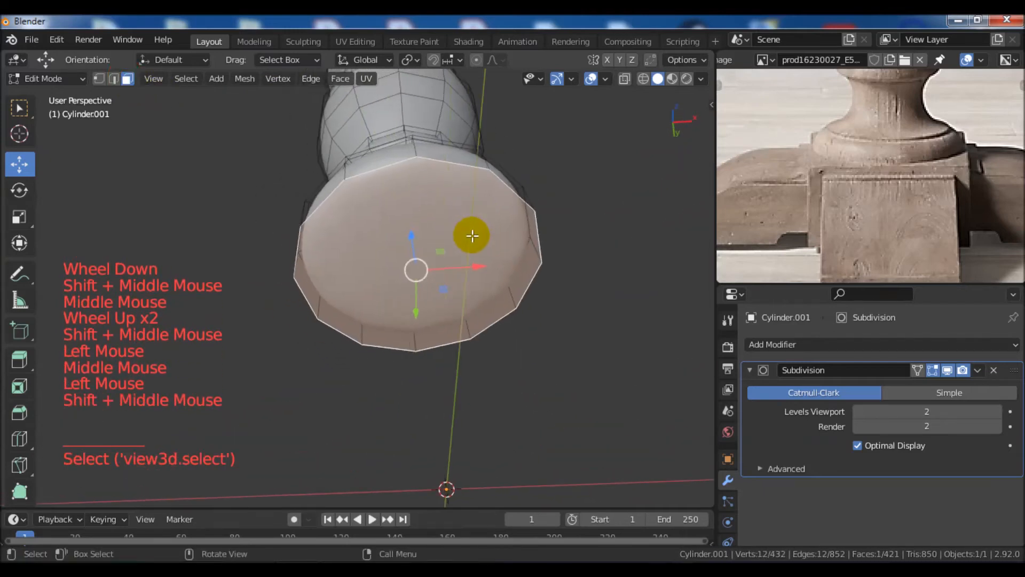
pyautogui.moveTo(582, 336); pyautogui.dragTo(574, 320, button='middle')
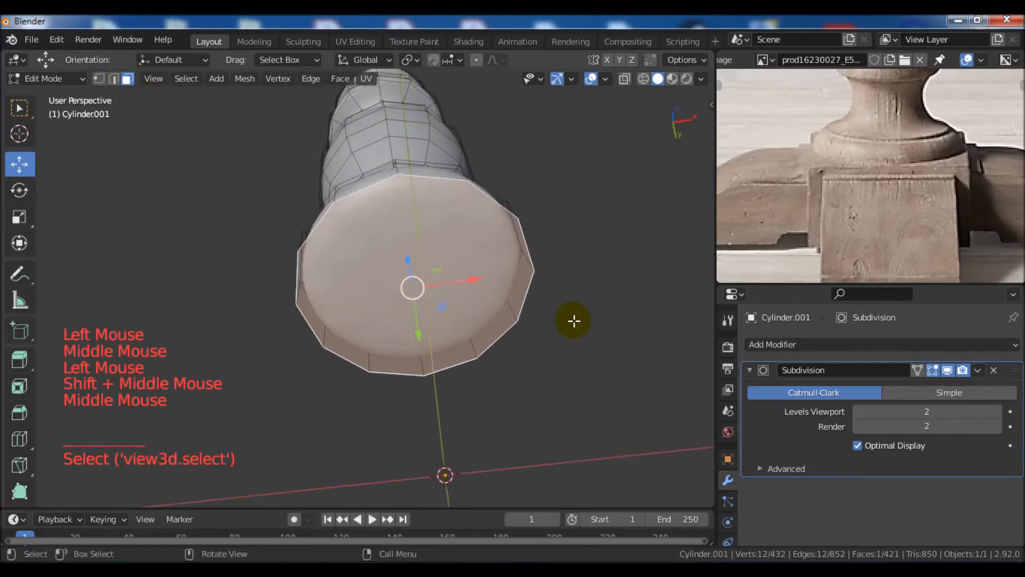
pyautogui.press('i')
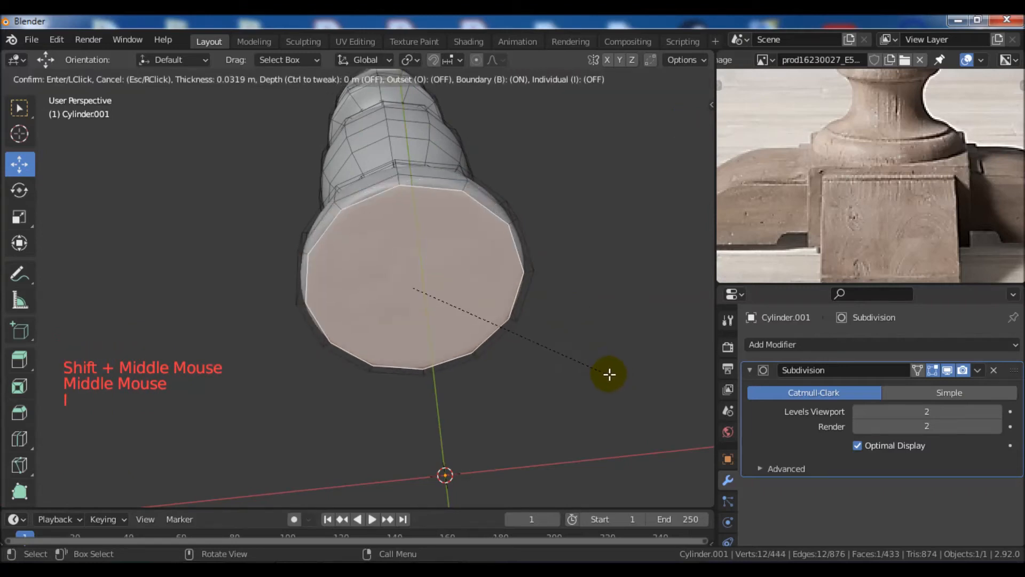
pyautogui.click(603, 372)
pyautogui.press('x')
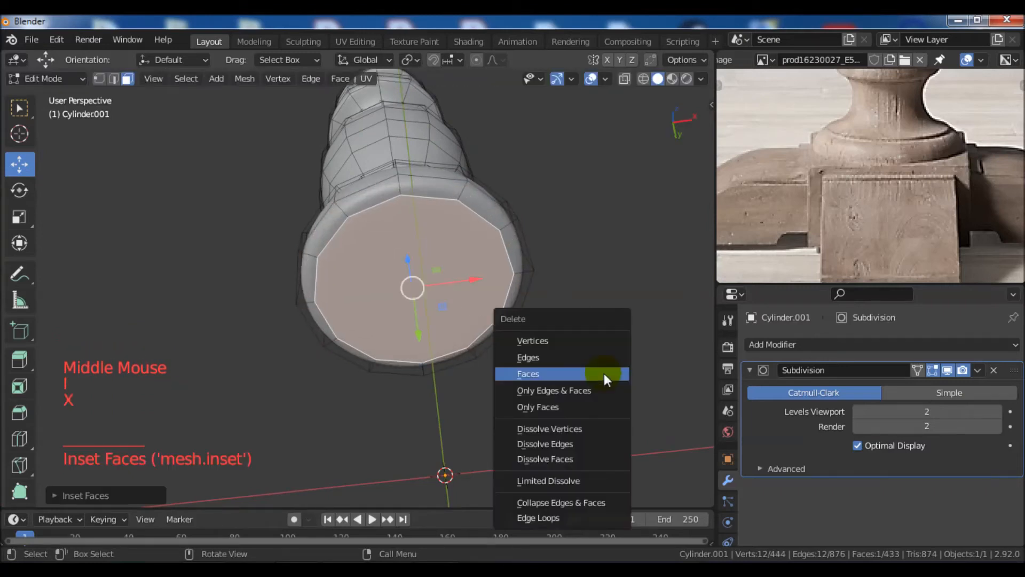
pyautogui.click(595, 373)
# Step: Return to Object Mode, show all hidden objects again and deselect everything
pyautogui.moveTo(553, 297); pyautogui.dragTo(531, 297, button='middle')
pyautogui.scroll(-3, 535, 361)
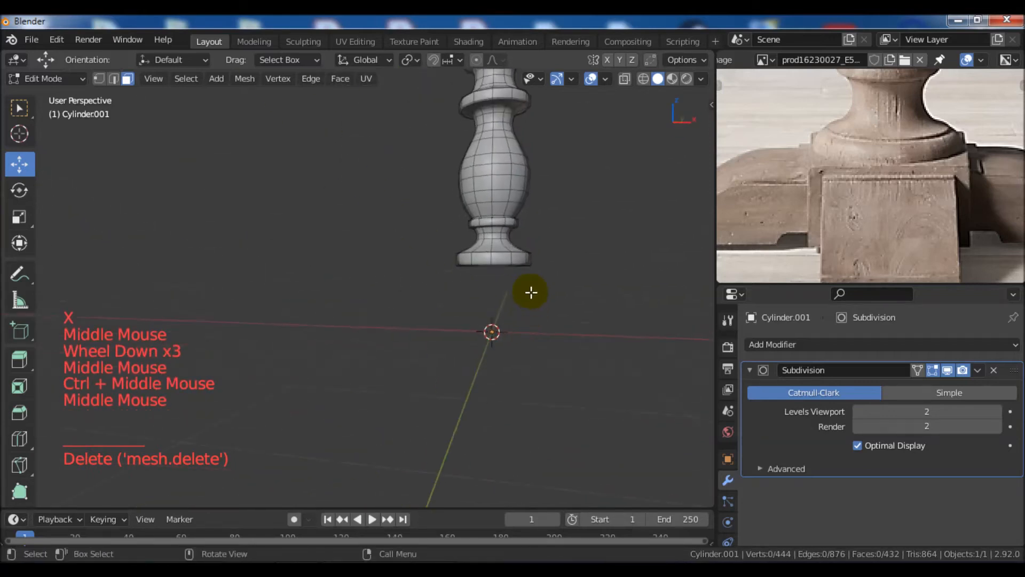
pyautogui.keyDown('shift'); pyautogui.moveTo(545, 232); pyautogui.dragTo(501, 297, button='middle'); pyautogui.keyUp('shift')
pyautogui.scroll(2, 462, 334)
pyautogui.press('Tab')
pyautogui.scroll(-2, 549, 304)
pyautogui.hotkey('alt', 'h')
pyautogui.scroll(2, 534, 246)
pyautogui.scroll(-2, 551, 302)
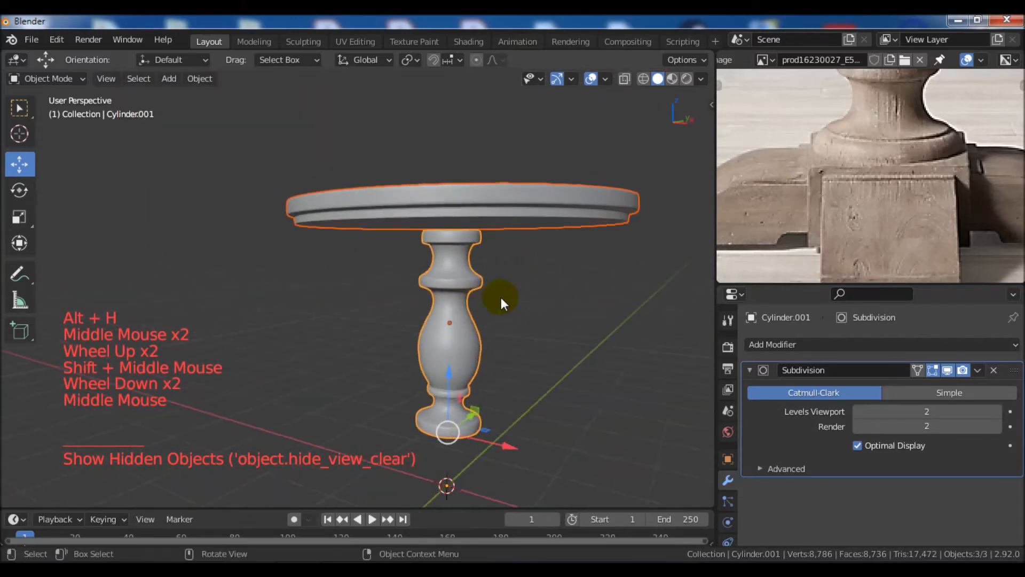
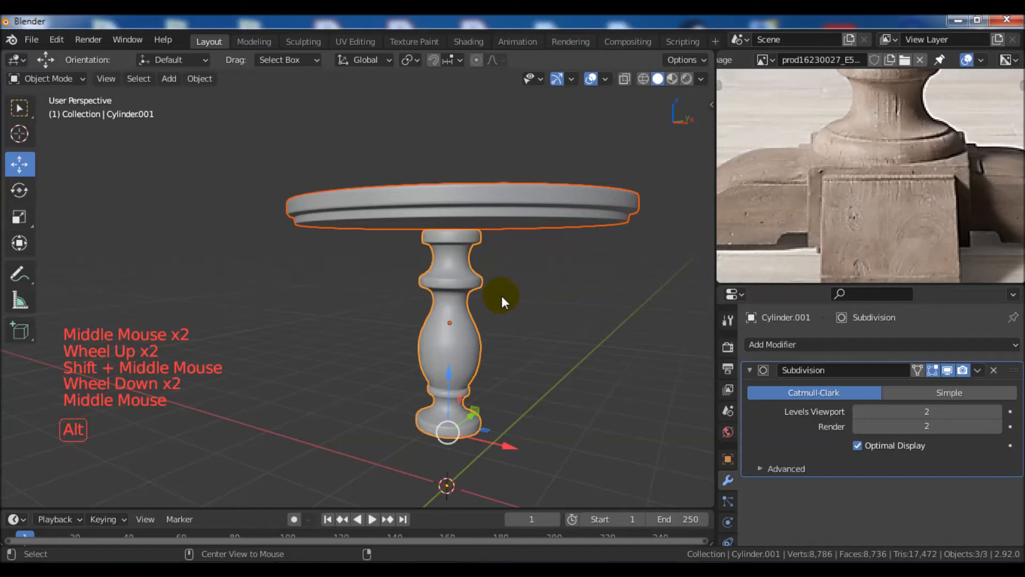
pyautogui.hotkey('alt', 'a')
# Step: Examine the column and its joint with the tabletop up close and from several angles
pyautogui.moveTo(501, 304); pyautogui.dragTo(524, 295, button='middle')
pyautogui.scroll(-2, 546, 306)
pyautogui.keyDown('shift'); pyautogui.moveTo(524, 294); pyautogui.dragTo(392, 283, button='middle'); pyautogui.keyUp('shift')
pyautogui.scroll(2, 514, 307)
pyautogui.keyDown('shift'); pyautogui.moveTo(514, 308); pyautogui.dragTo(481, 291, button='middle'); pyautogui.keyUp('shift')
pyautogui.scroll(4, 494, 344)
pyautogui.moveTo(494, 343); pyautogui.dragTo(485, 302, button='middle')
pyautogui.scroll(-2, 502, 304)
pyautogui.scroll(2, 466, 307)
pyautogui.keyDown('shift'); pyautogui.moveTo(467, 307); pyautogui.dragTo(467, 307, button='middle'); pyautogui.keyUp('shift')
pyautogui.scroll(3, 468, 307)
pyautogui.click(445, 220)
pyautogui.moveTo(449, 227); pyautogui.dragTo(472, 217, button='middle')
pyautogui.scroll(-6, 472, 217)
# Step: Select the tabletop and compare it with the reference image in the front orthographic view
pyautogui.click(505, 164)
pyautogui.moveTo(539, 208); pyautogui.dragTo(545, 224, button='middle')
pyautogui.scroll(-5, 802, 206)
pyautogui.keyDown('shift'); pyautogui.moveTo(857, 199); pyautogui.dragTo(914, 298, button='middle'); pyautogui.keyUp('shift')
pyautogui.keyDown('shift'); pyautogui.moveTo(834, 221); pyautogui.dragTo(828, 224, button='middle'); pyautogui.keyUp('shift')
pyautogui.scroll(3, 510, 242)
pyautogui.moveTo(511, 242); pyautogui.dragTo(545, 257, button='middle')
pyautogui.press('KP_1')
pyautogui.scroll(-3, 549, 261)
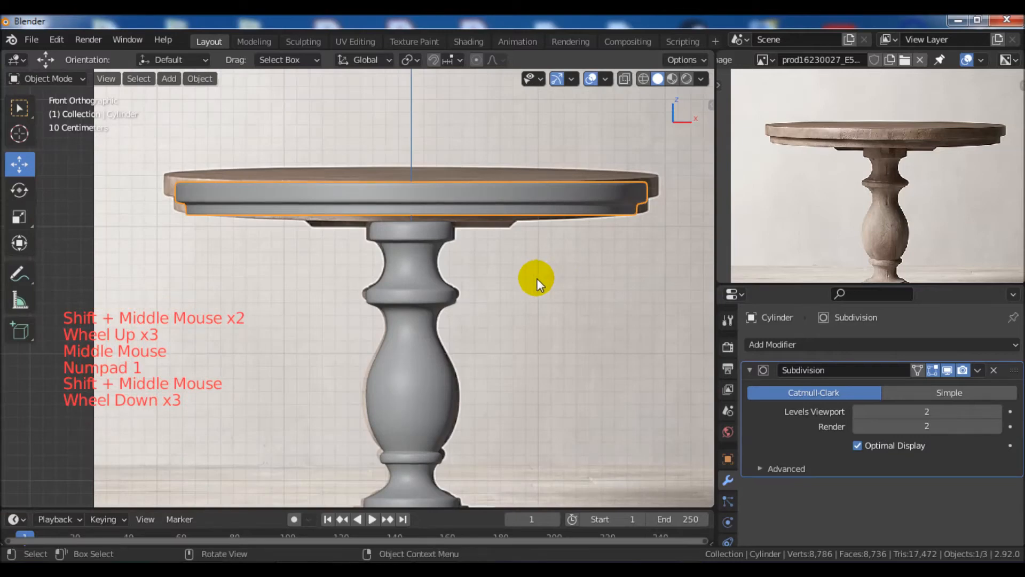
# Step: Move the tabletop's underside face and the ring of faces around it straight down to meet the column's top
pyautogui.moveTo(521, 306); pyautogui.dragTo(460, 279, button='middle')
pyautogui.press('Tab')
pyautogui.click(365, 201)
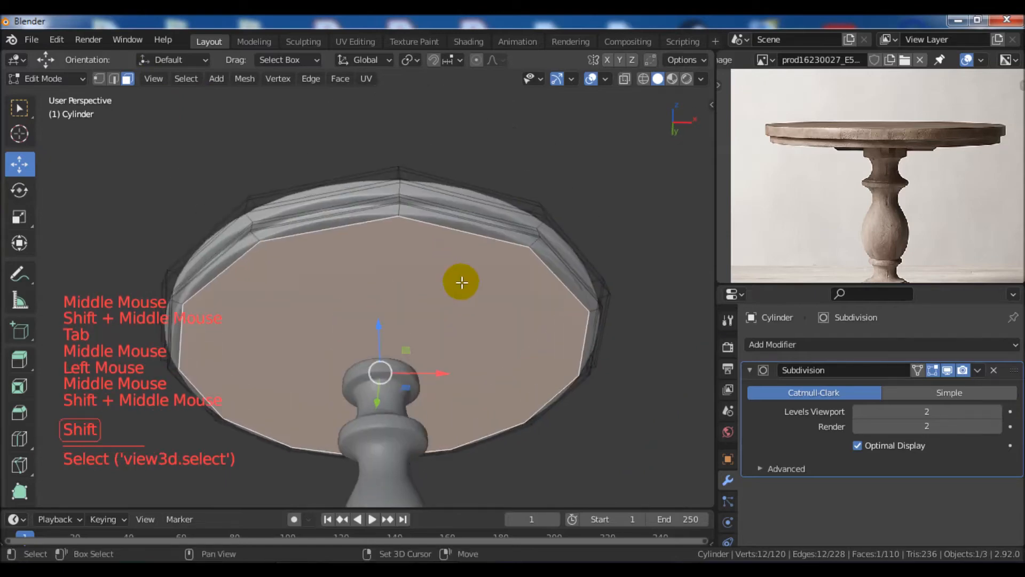
pyautogui.scroll(3, 460, 279)
pyautogui.keyDown('alt'); pyautogui.keyDown('shift'); pyautogui.click(591, 211); pyautogui.keyUp('shift'); pyautogui.keyUp('alt')
pyautogui.moveTo(593, 208); pyautogui.dragTo(540, 247, button='middle')
pyautogui.press('KP_1')
pyautogui.scroll(-2, 497, 303)
pyautogui.scroll(2, 436, 237)
pyautogui.keyDown('shift'); pyautogui.moveTo(436, 237); pyautogui.dragTo(435, 217, button='middle'); pyautogui.keyUp('shift')
pyautogui.scroll(2, 435, 217)
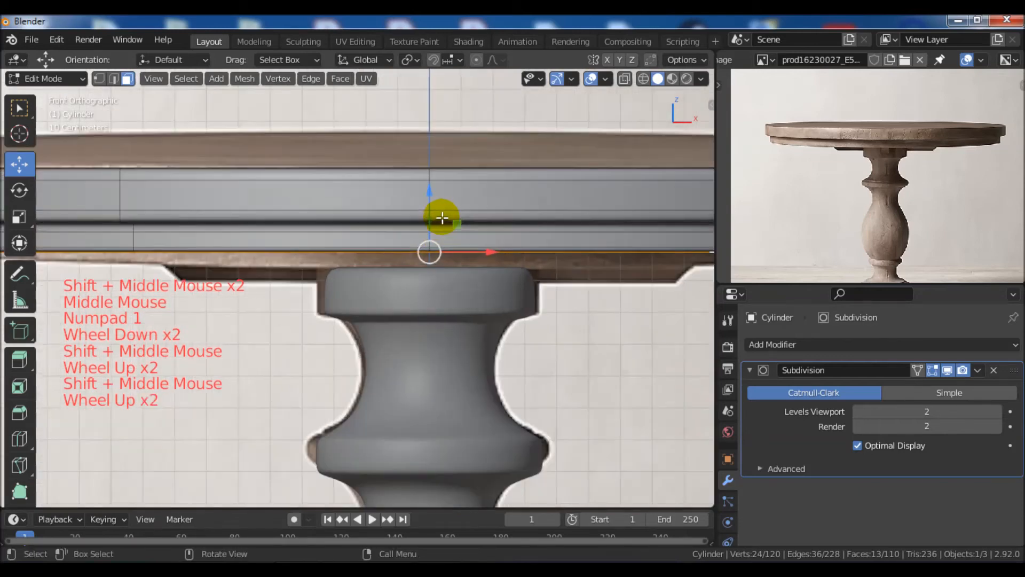
pyautogui.moveTo(426, 189); pyautogui.dragTo(426, 209)
# Step: Leave the tabletop's Edit Mode and deselect everything
pyautogui.scroll(-4, 426, 208)
pyautogui.moveTo(426, 208); pyautogui.dragTo(531, 226, button='middle')
pyautogui.scroll(-2, 485, 258)
pyautogui.press('Tab')
pyautogui.hotkey('alt', 'a')
# Step: Examine the reference photo's pedestal base, focusing on the central block and the feet around it
pyautogui.scroll(-1, 530, 258)
pyautogui.scroll(-2, 610, 290)
pyautogui.scroll(-3, 824, 228)
pyautogui.scroll(3, 844, 233)
pyautogui.moveTo(823, 229)
pyautogui.keyDown('shift'); pyautogui.mouseDown(button='middle')
pyautogui.moveTo(843, 233)
pyautogui.moveTo(815, 235)
pyautogui.mouseUp(button='middle'); pyautogui.keyUp('shift')
pyautogui.scroll(3, 827, 235)
pyautogui.scroll(2, 820, 236)
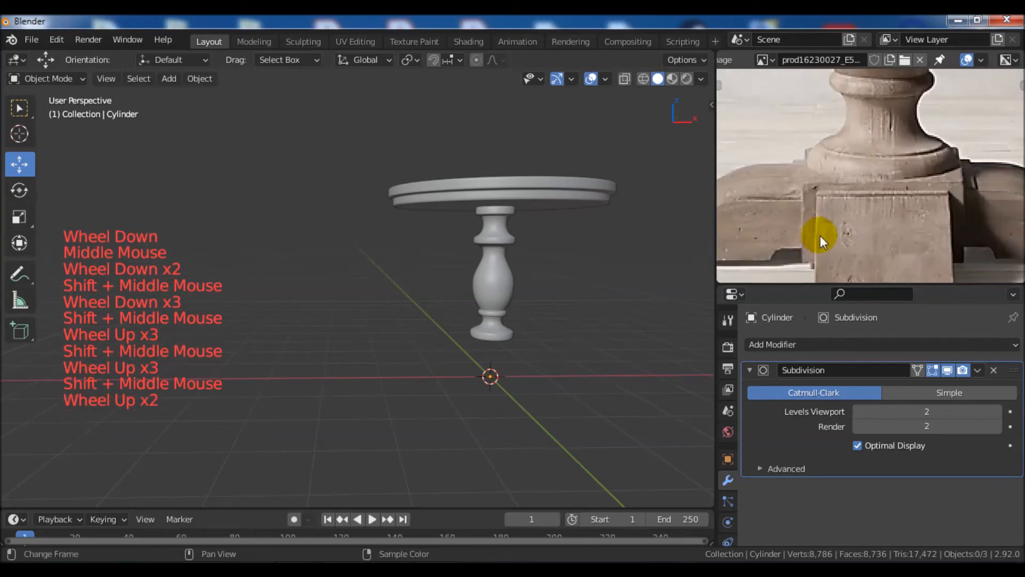
pyautogui.scroll(1, 924, 191)
pyautogui.moveTo(923, 191); pyautogui.dragTo(914, 214, button='middle')
pyautogui.scroll(-2, 907, 207)
pyautogui.scroll(1, 466, 245)
# Step: Add a cube mesh at the scene origin in front orthographic view, over the reference's pedestal base
pyautogui.moveTo(466, 245); pyautogui.dragTo(435, 229, button='middle')
pyautogui.press('KP_1')
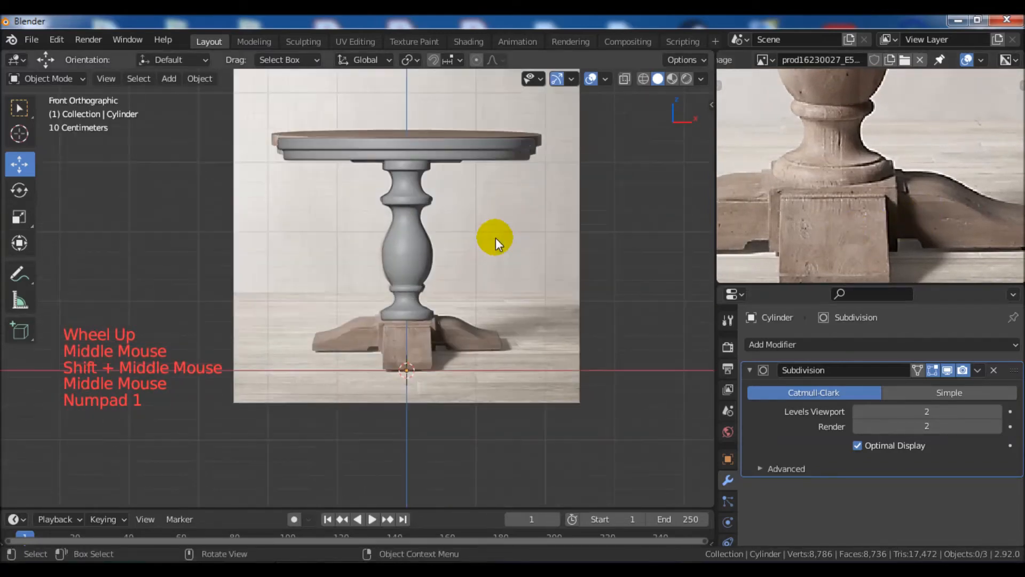
pyautogui.scroll(3, 377, 338)
pyautogui.keyDown('shift'); pyautogui.moveTo(378, 339); pyautogui.dragTo(480, 291, button='middle'); pyautogui.keyUp('shift')
pyautogui.hotkey('shift', 'a')
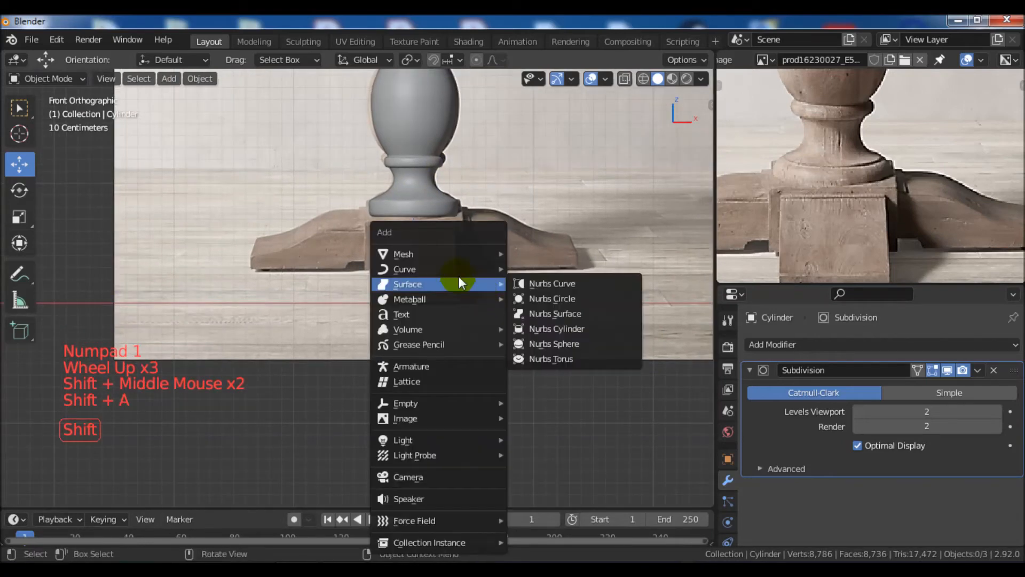
pyautogui.moveTo(418, 253)
pyautogui.click(573, 269)
# Step: Enter the cube's Edit Mode with wireframe shading and scale its mesh down to the width of the reference's central block
pyautogui.scroll(-3, 571, 286)
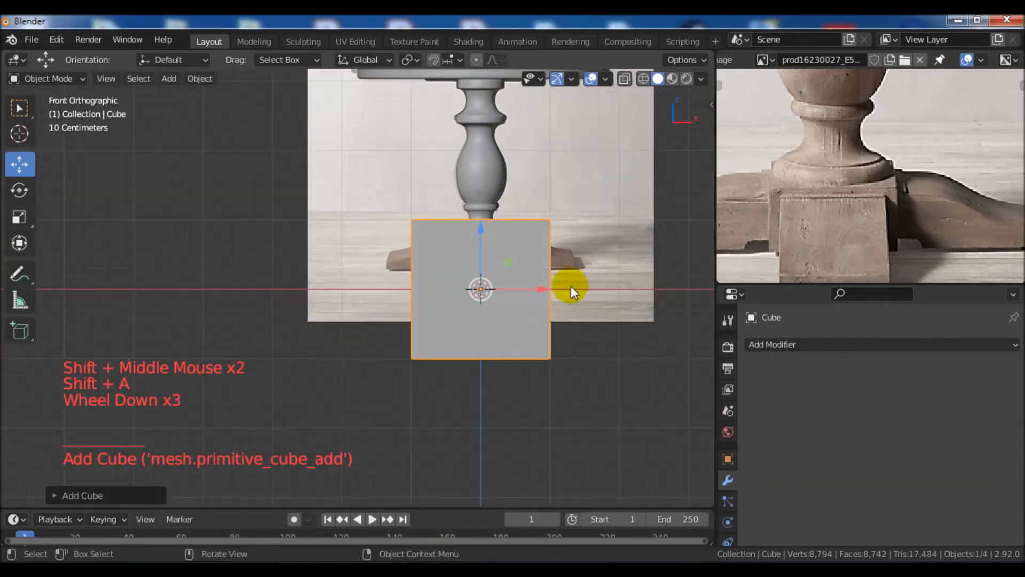
pyautogui.scroll(3, 547, 311)
pyautogui.press('Tab')
pyautogui.moveTo(547, 310)
pyautogui.keyDown('shift'); pyautogui.mouseDown(button='middle')
pyautogui.moveTo(578, 313)
pyautogui.moveTo(558, 331)
pyautogui.mouseUp(button='middle'); pyautogui.keyUp('shift')
pyautogui.press('z')
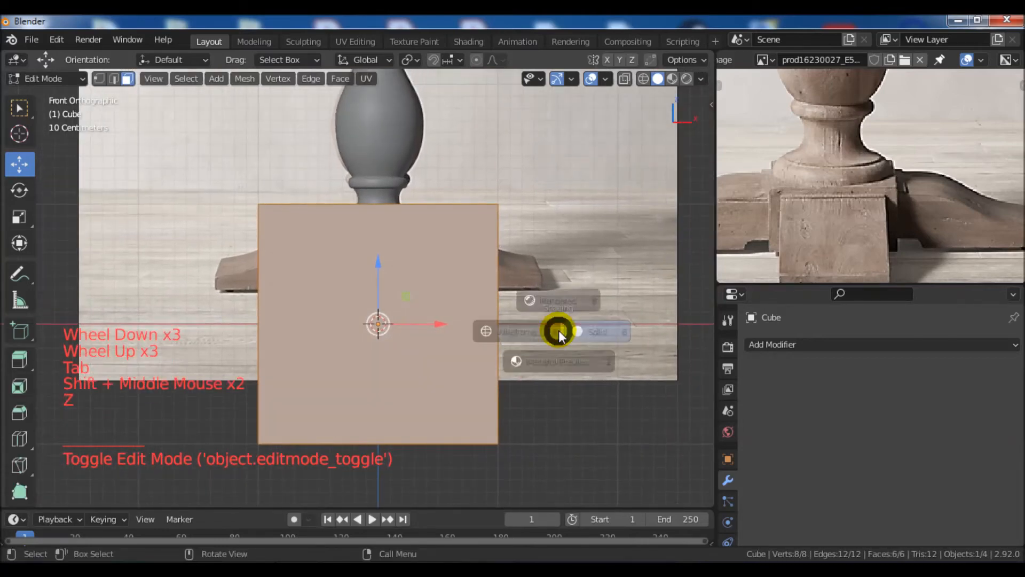
pyautogui.click(436, 331)
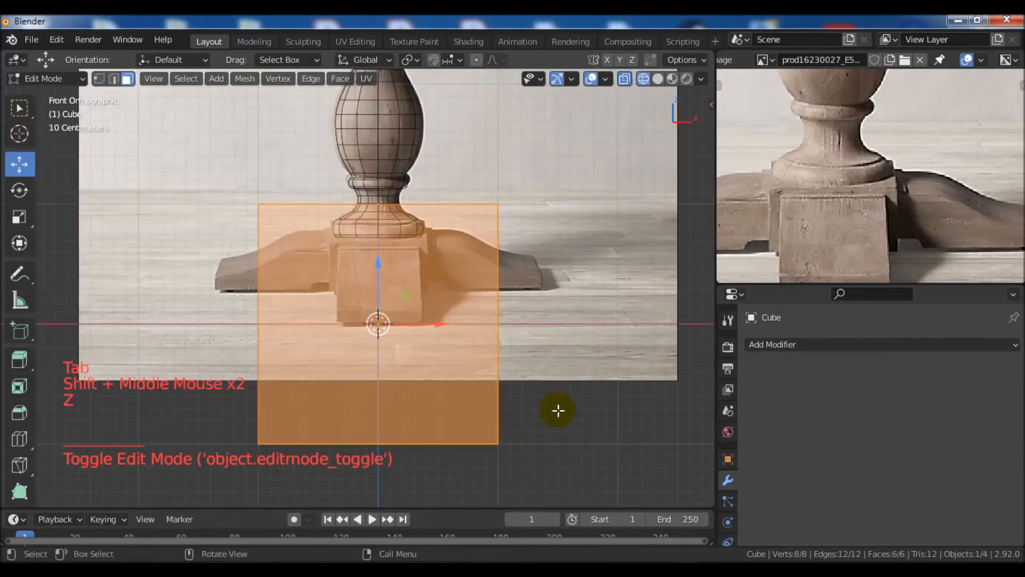
pyautogui.press('s')
pyautogui.click(459, 359)
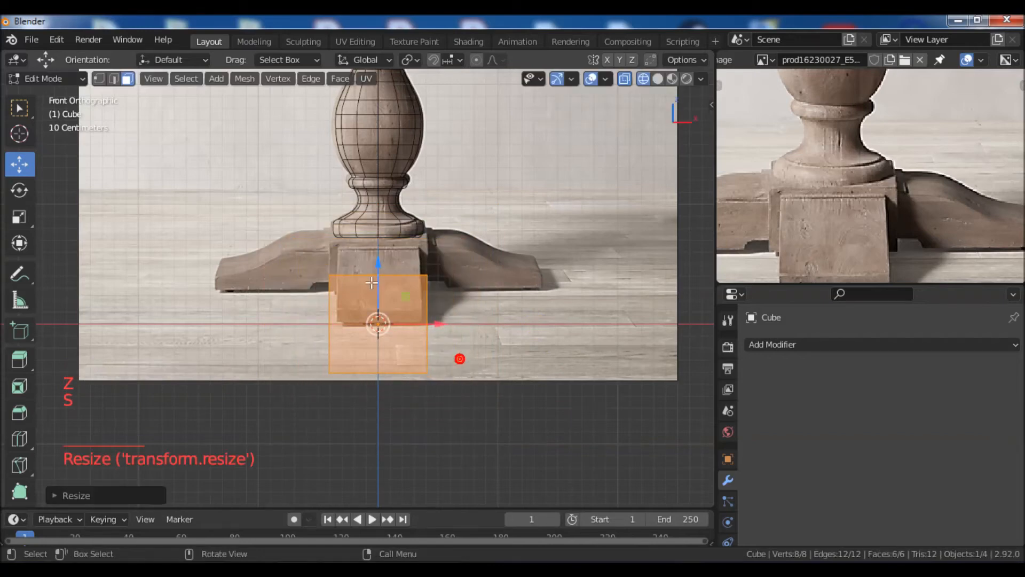
# Step: Move the cube's whole mesh straight up until its top meets the underside of the turned column
pyautogui.moveTo(381, 263); pyautogui.dragTo(380, 223)
pyautogui.scroll(6, 392, 235)
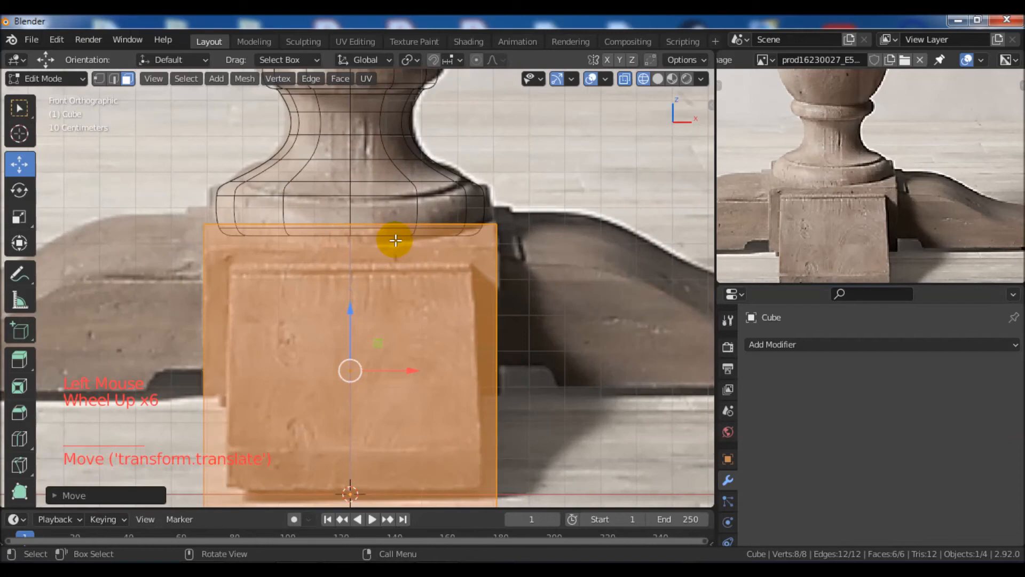
pyautogui.moveTo(355, 293); pyautogui.dragTo(352, 312)
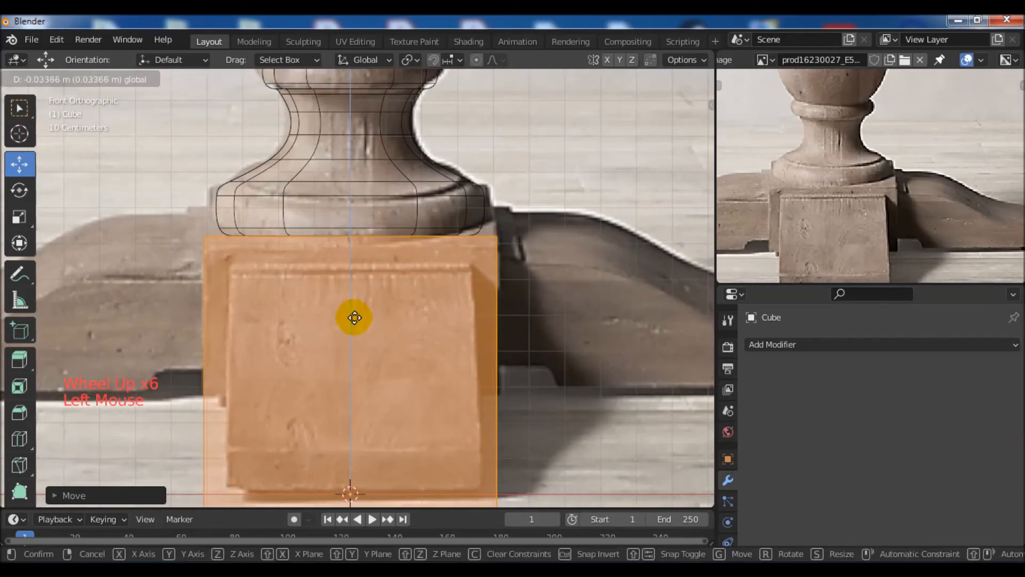
pyautogui.moveTo(354, 317); pyautogui.dragTo(355, 320)
# Step: Raise the central block's bottom face until it is level with the undersides of the reference's side feet
pyautogui.scroll(-4, 469, 400)
pyautogui.keyDown('shift'); pyautogui.moveTo(469, 400); pyautogui.dragTo(505, 296, button='middle'); pyautogui.keyUp('shift')
pyautogui.scroll(2, 494, 291)
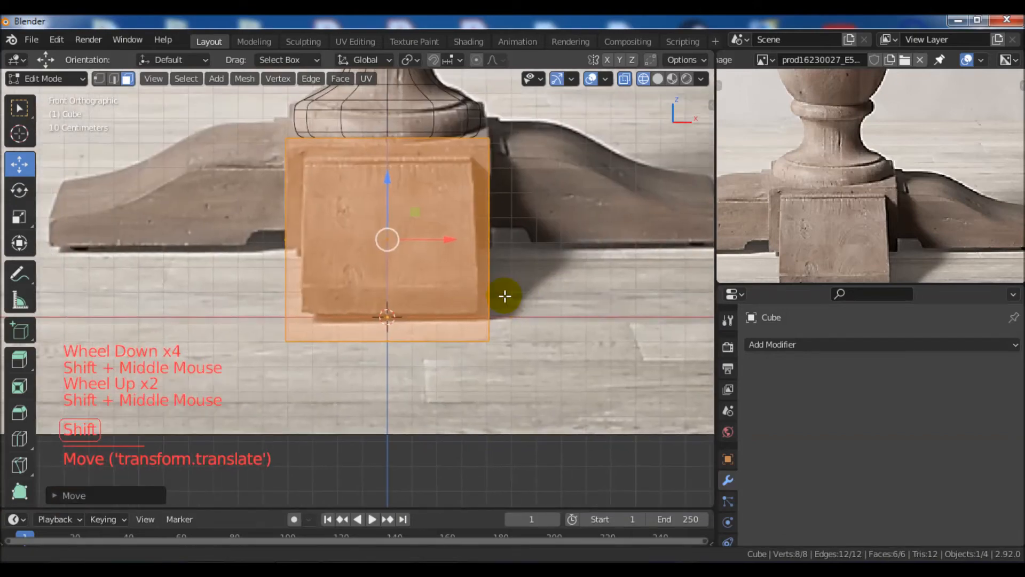
pyautogui.moveTo(405, 364); pyautogui.dragTo(412, 291, button='middle')
pyautogui.click(389, 338)
pyautogui.moveTo(389, 337); pyautogui.dragTo(416, 369, button='middle')
pyautogui.press('KP_1')
pyautogui.moveTo(382, 266); pyautogui.dragTo(389, 182)
# Step: Examine the shortened block beneath the column in solid shading and compare it with the reference photo's side foot
pyautogui.moveTo(549, 238)
pyautogui.keyDown('shift'); pyautogui.mouseDown(button='middle')
pyautogui.moveTo(563, 242)
pyautogui.moveTo(485, 242)
pyautogui.moveTo(469, 348)
pyautogui.mouseUp(button='middle'); pyautogui.keyUp('shift')
pyautogui.scroll(-2, 504, 257)
pyautogui.press('z')
pyautogui.moveTo(571, 350)
pyautogui.mouseDown(button='middle')
pyautogui.moveTo(590, 341)
pyautogui.moveTo(395, 371)
pyautogui.moveTo(647, 363)
pyautogui.mouseUp(button='middle')
pyautogui.scroll(-3, 434, 340)
pyautogui.keyDown('shift'); pyautogui.moveTo(434, 340); pyautogui.dragTo(482, 369, button='middle'); pyautogui.keyUp('shift')
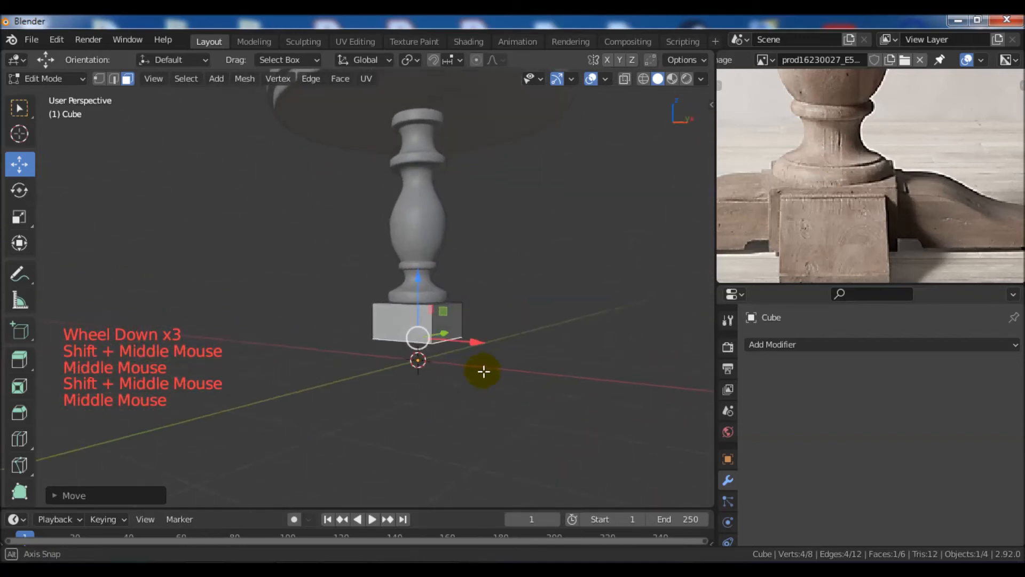
pyautogui.keyDown('shift'); pyautogui.moveTo(490, 293); pyautogui.dragTo(459, 321, button='middle'); pyautogui.keyUp('shift')
pyautogui.moveTo(459, 320); pyautogui.dragTo(587, 320, button='middle')
pyautogui.scroll(-2, 881, 230)
pyautogui.keyDown('shift'); pyautogui.moveTo(881, 229); pyautogui.dragTo(903, 221, button='middle'); pyautogui.keyUp('shift')
pyautogui.scroll(2, 946, 206)
pyautogui.scroll(1, 897, 219)
pyautogui.scroll(1, 898, 219)
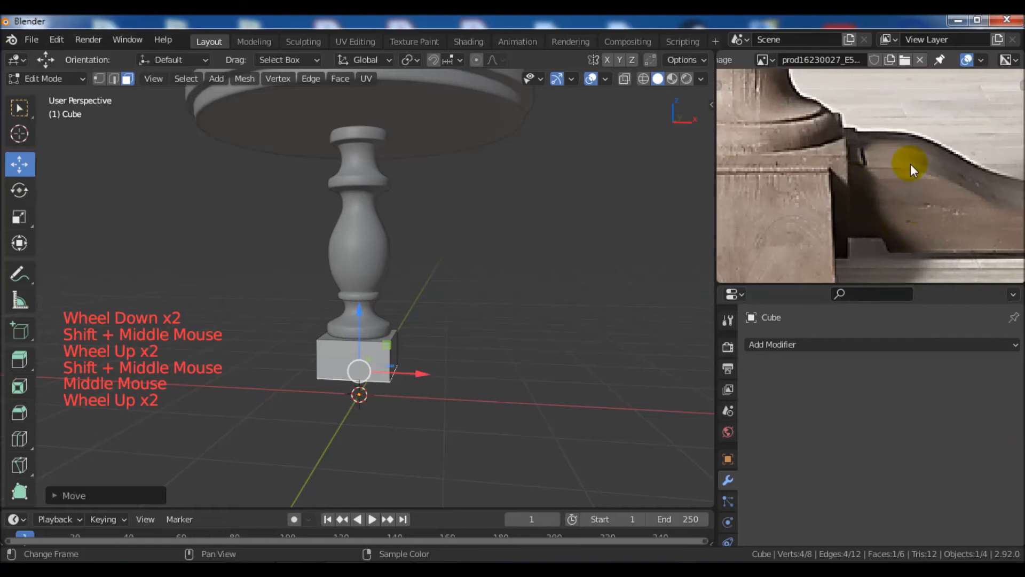
pyautogui.scroll(-2, 972, 217)
pyautogui.moveTo(541, 277); pyautogui.dragTo(514, 348, button='middle')
# Step: Leave the block's Edit Mode and add a second cube mesh at the scene origin in front orthographic view
pyautogui.press('Tab')
pyautogui.press('KP_1')
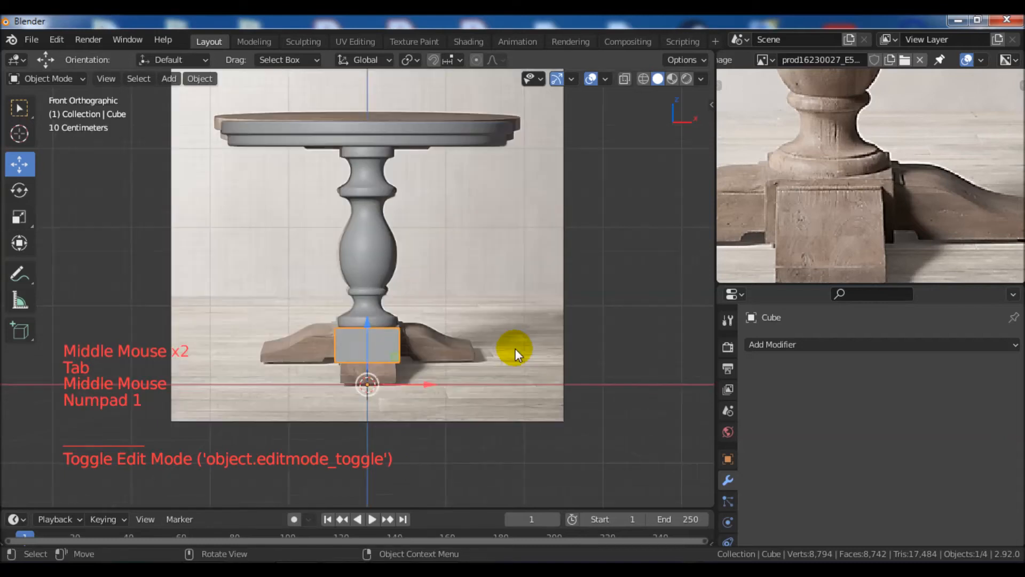
pyautogui.scroll(2, 515, 348)
pyautogui.keyDown('shift'); pyautogui.moveTo(515, 348); pyautogui.dragTo(453, 354, button='middle'); pyautogui.keyUp('shift')
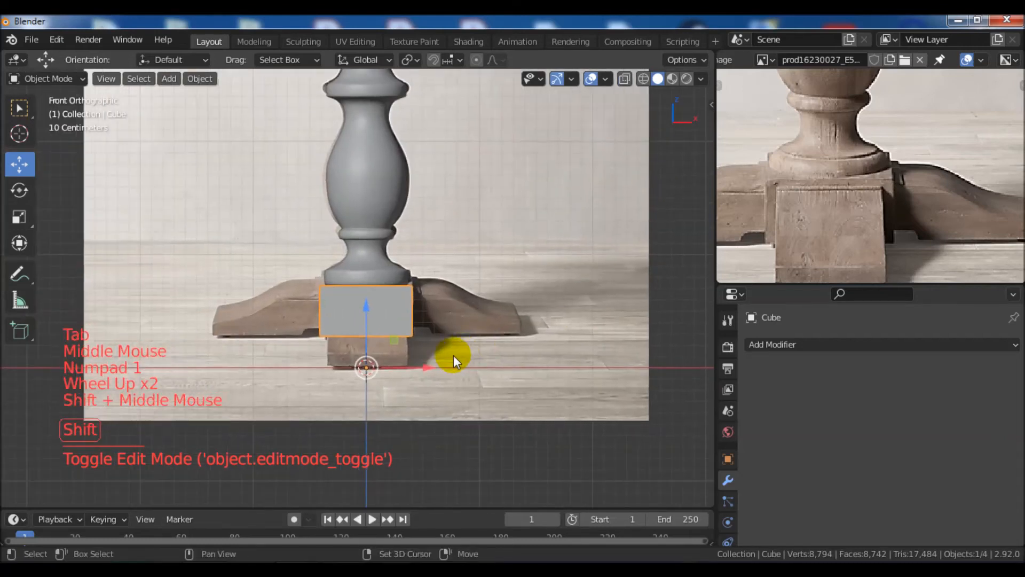
pyautogui.hotkey('shift', 'a')
pyautogui.moveTo(406, 255)
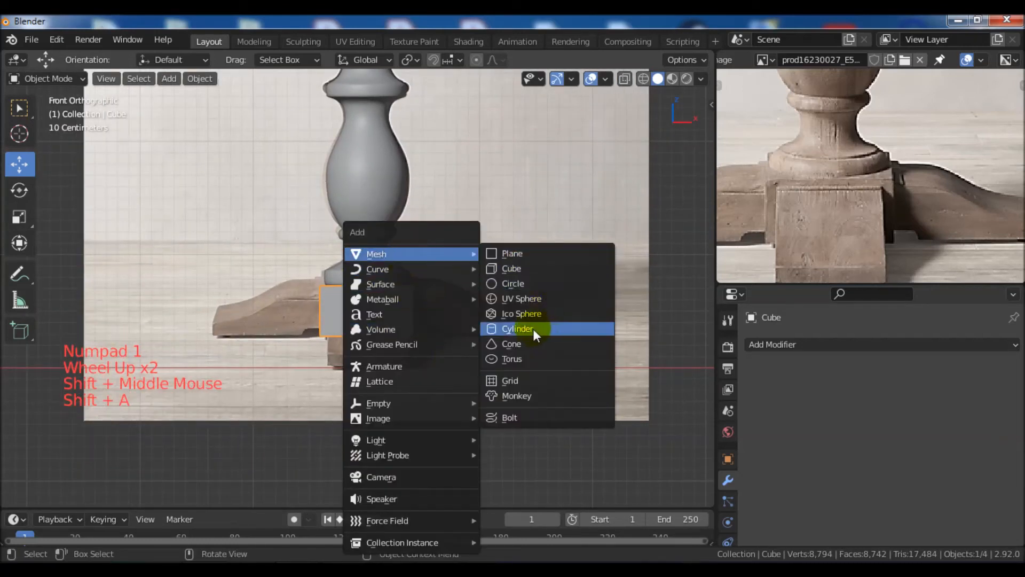
pyautogui.click(516, 268)
# Step: Enter the new cube's Edit Mode with wireframe shading and scale its mesh to about 0.35 of its size
pyautogui.press('Tab')
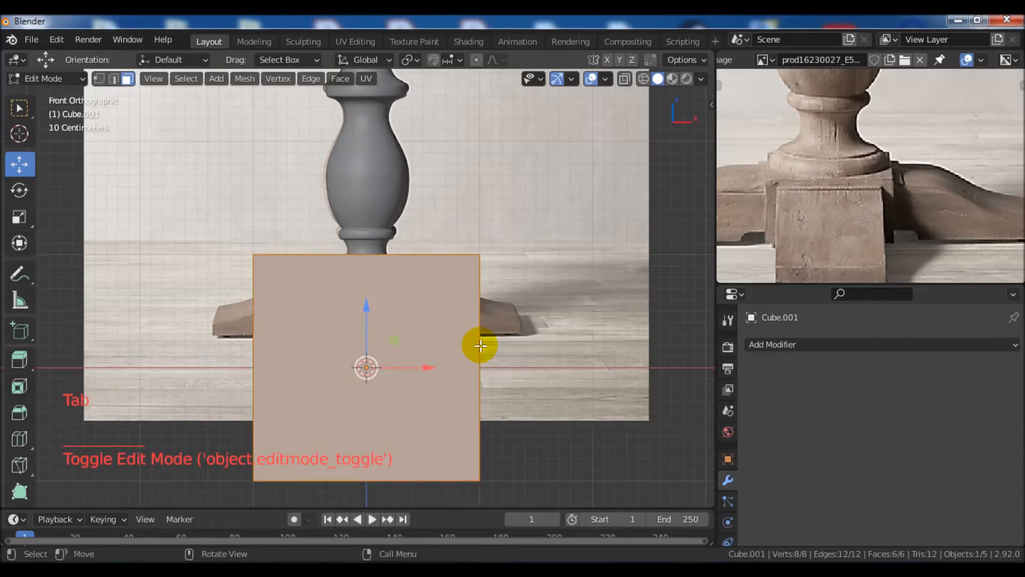
pyautogui.press('z')
pyautogui.click(406, 348)
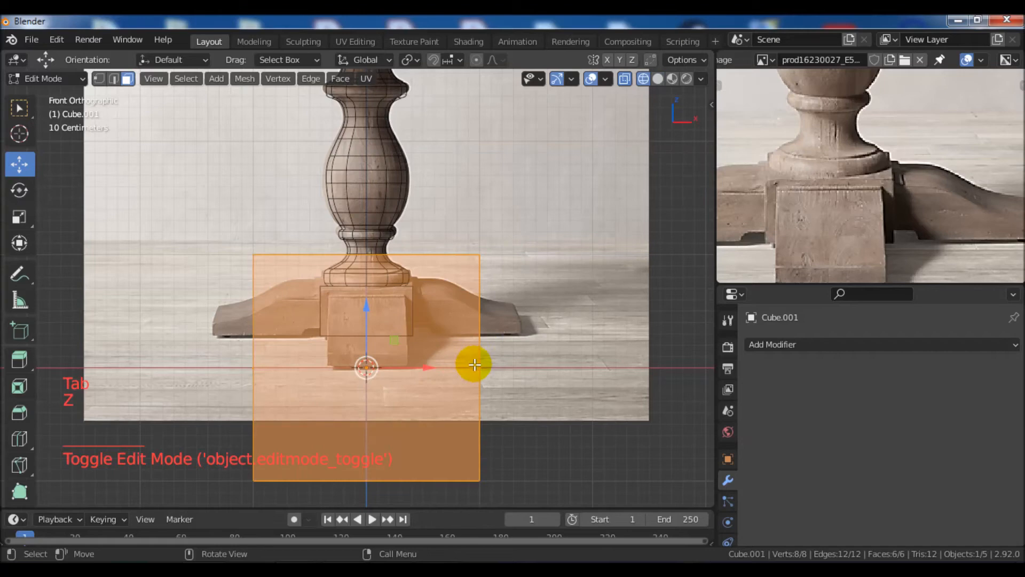
pyautogui.scroll(1, 474, 364)
pyautogui.keyDown('shift'); pyautogui.moveTo(533, 396); pyautogui.dragTo(547, 341, button='middle'); pyautogui.keyUp('shift')
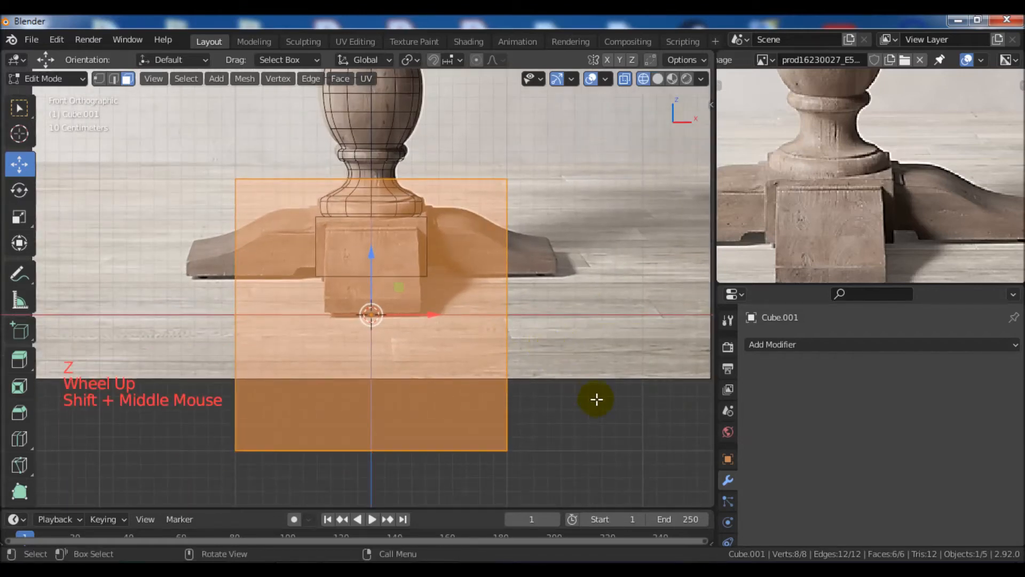
pyautogui.press('s')
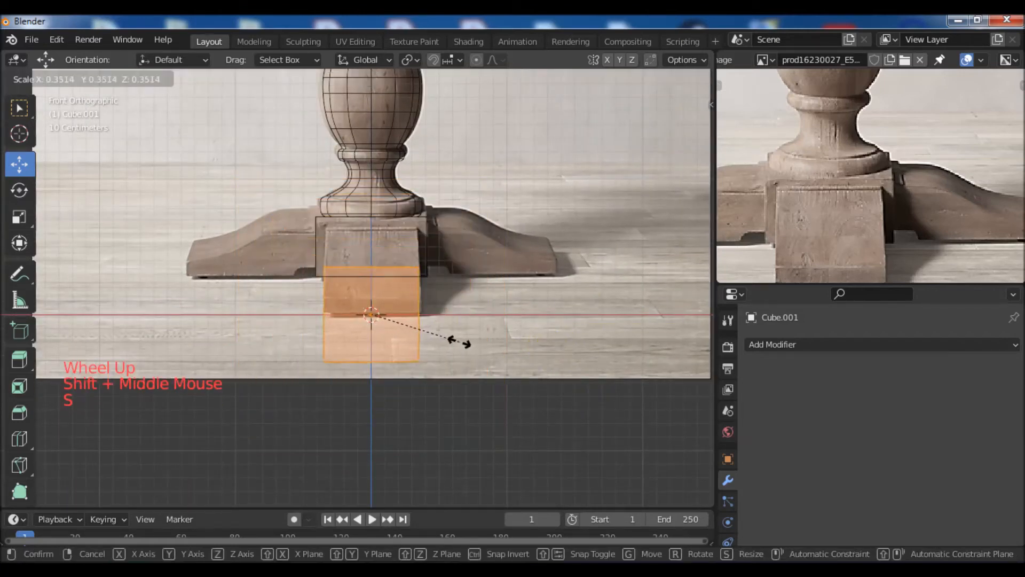
pyautogui.click(460, 342)
# Step: Move the new cube's mesh onto the reference's foot on the positive X side and scale it down further
pyautogui.press('g')
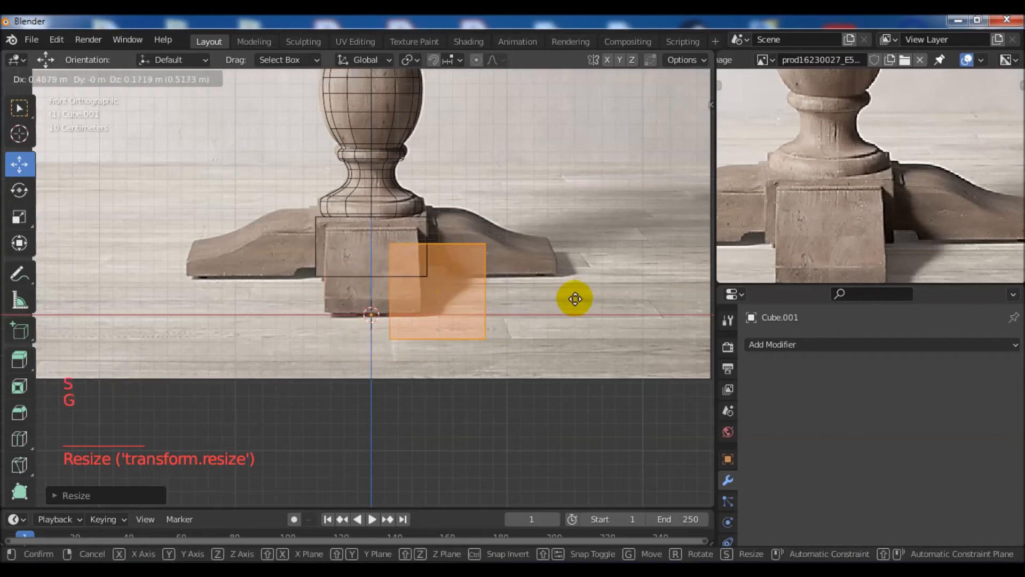
pyautogui.click(589, 260)
pyautogui.scroll(3, 596, 321)
pyautogui.scroll(1, 596, 321)
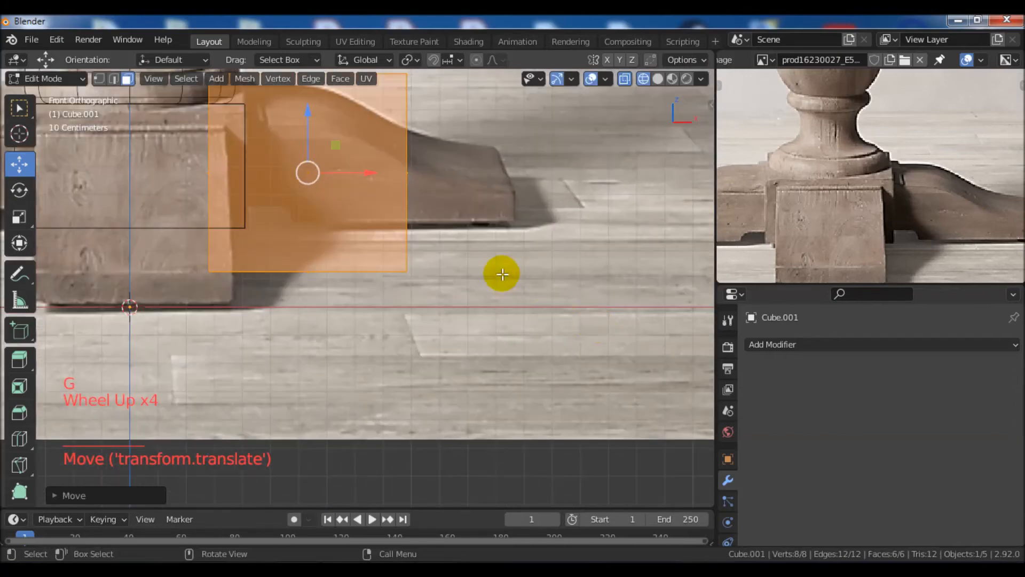
pyautogui.keyDown('shift'); pyautogui.moveTo(499, 273); pyautogui.dragTo(563, 332, button='middle'); pyautogui.keyUp('shift')
pyautogui.press('s')
pyautogui.click(496, 297)
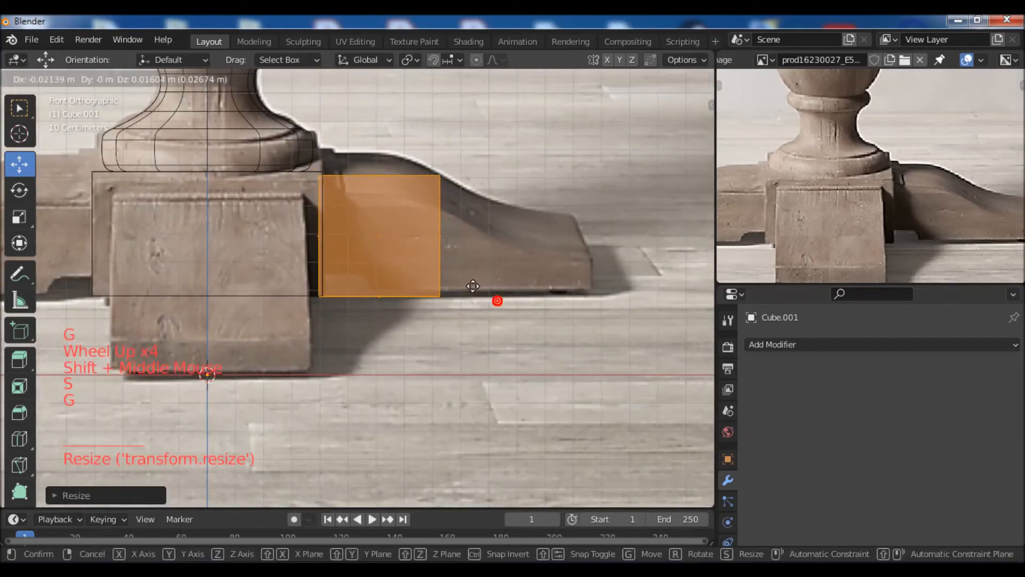
# Step: Fit the small cube against the central block's side, scaling it slightly smaller and aligning its top just below the block's top
pyautogui.press('g')
pyautogui.click(472, 265)
pyautogui.press('s')
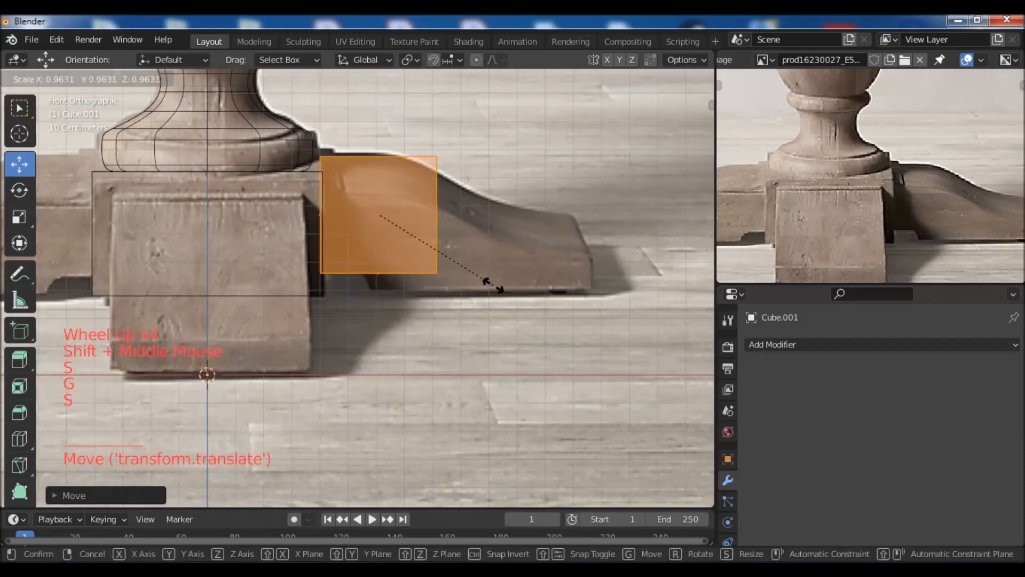
pyautogui.click(483, 279)
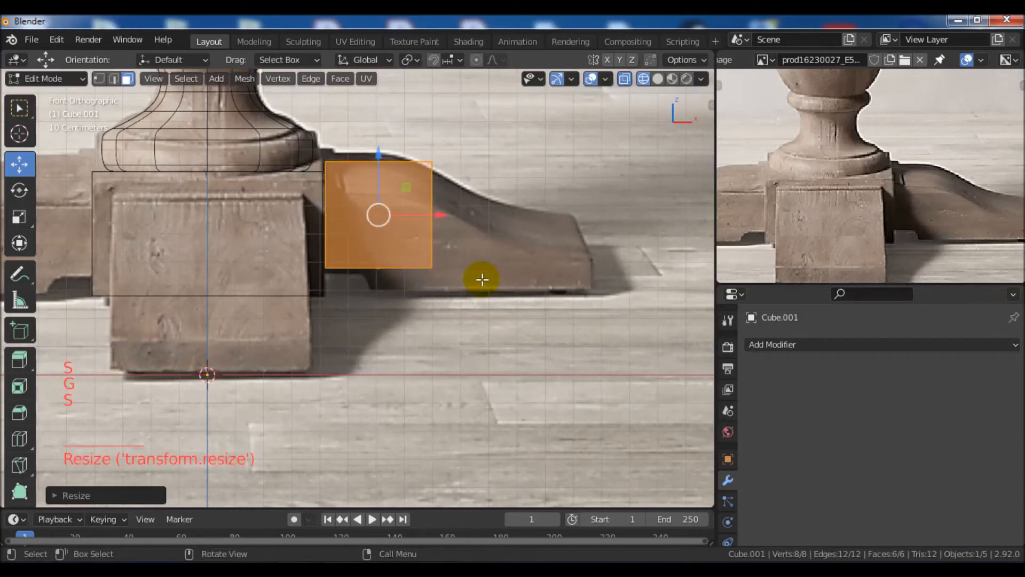
pyautogui.moveTo(433, 215); pyautogui.dragTo(426, 219)
pyautogui.moveTo(375, 155)
pyautogui.mouseDown()
pyautogui.moveTo(376, 174)
pyautogui.moveTo(376, 157)
pyautogui.mouseUp()
# Step: Raise the foot piece's bottom face to match the notched underside beside the central block
pyautogui.click(368, 279)
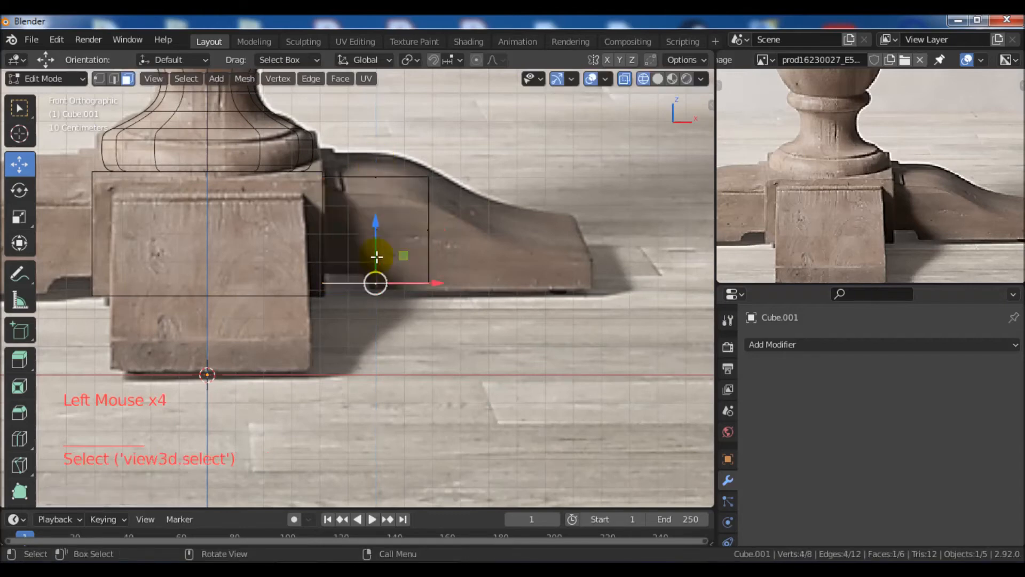
pyautogui.moveTo(374, 279); pyautogui.dragTo(375, 229)
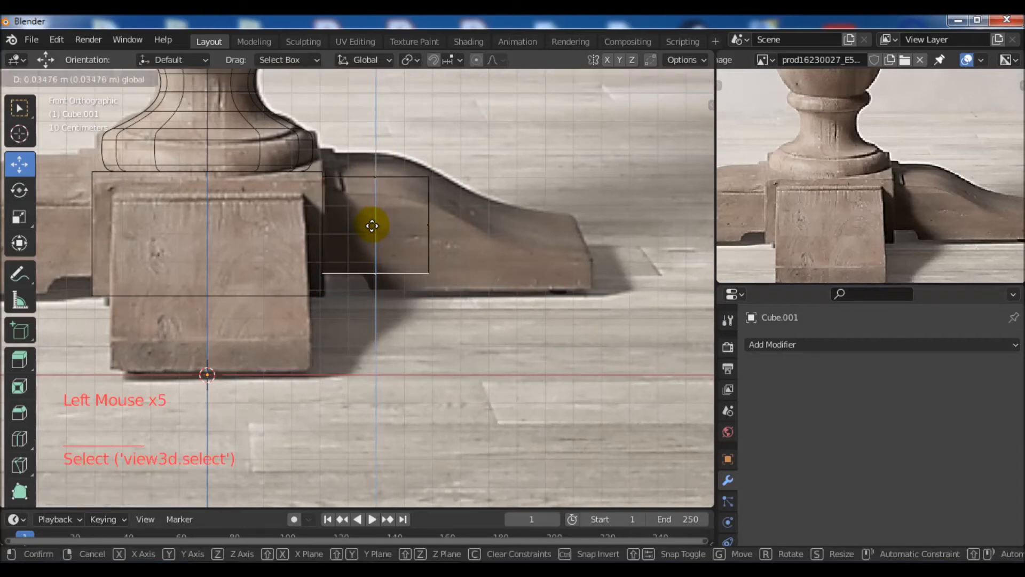
pyautogui.moveTo(373, 225); pyautogui.dragTo(372, 226)
# Step: Move the foot piece's outer end face inward along X to the outer edge of the reference's notch
pyautogui.click(435, 241)
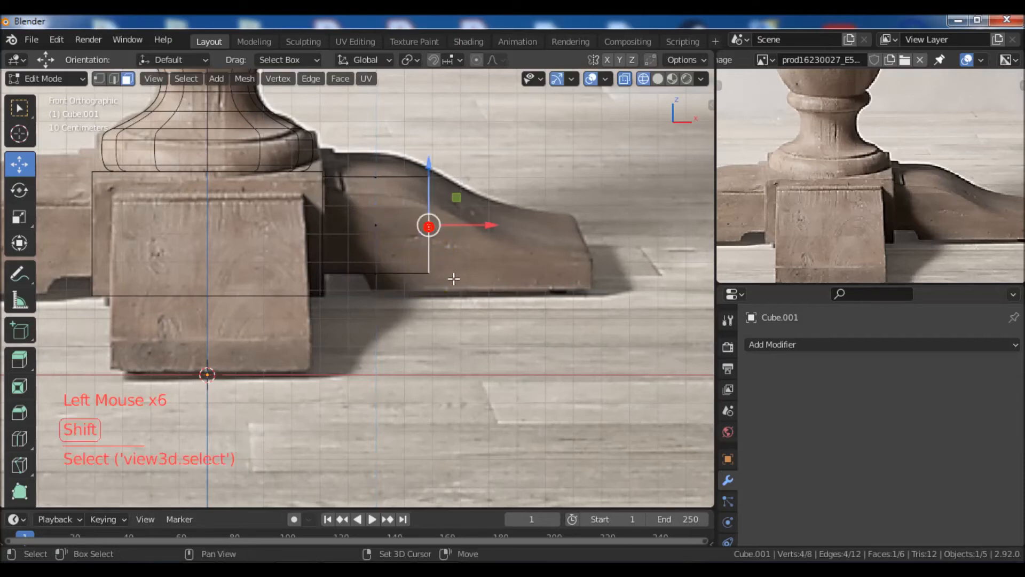
pyautogui.keyDown('shift'); pyautogui.moveTo(464, 242); pyautogui.dragTo(477, 246, button='middle'); pyautogui.keyUp('shift')
pyautogui.moveTo(494, 228); pyautogui.dragTo(454, 232)
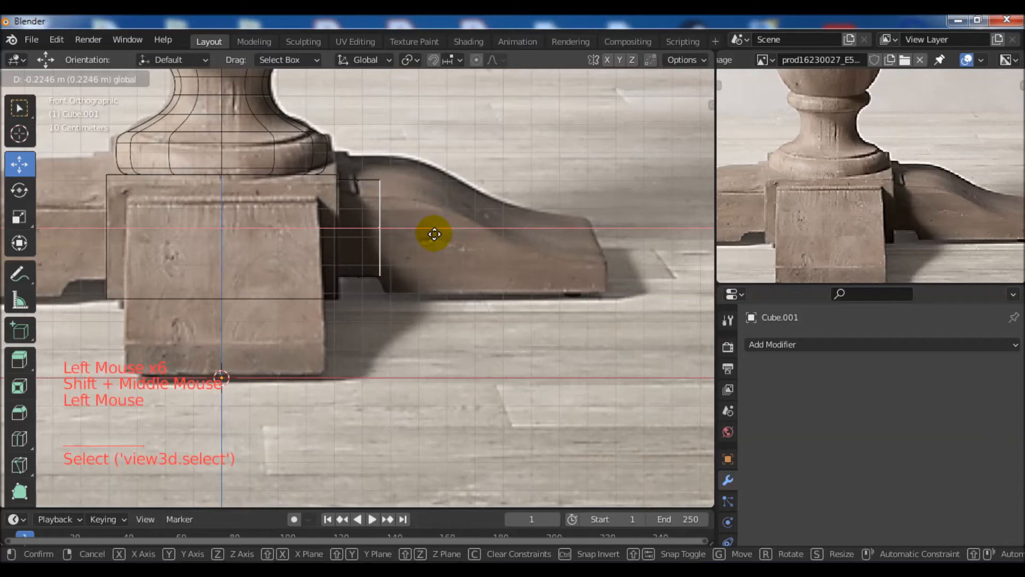
pyautogui.moveTo(431, 234); pyautogui.dragTo(432, 235)
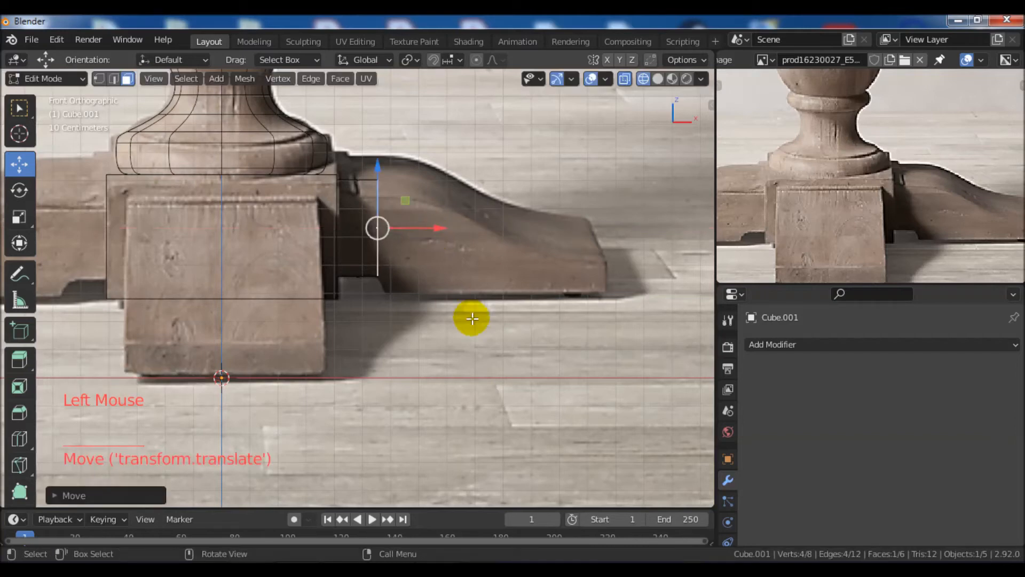
# Step: Extrude the foot piece's outer end face about 0.81 m along X to the tip of the reference foot
pyautogui.press('e')
pyautogui.rightClick(470, 318)
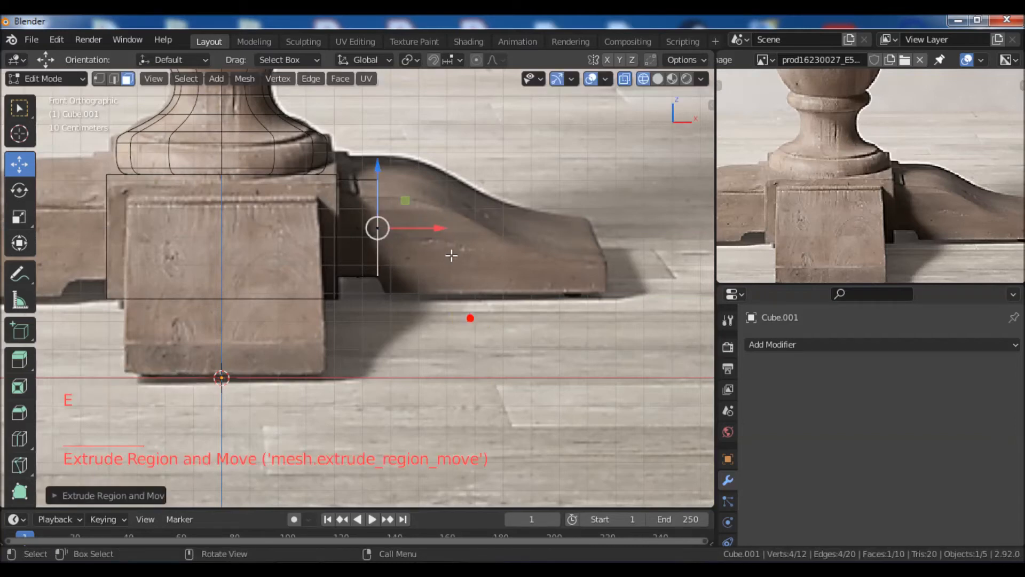
pyautogui.click(437, 233)
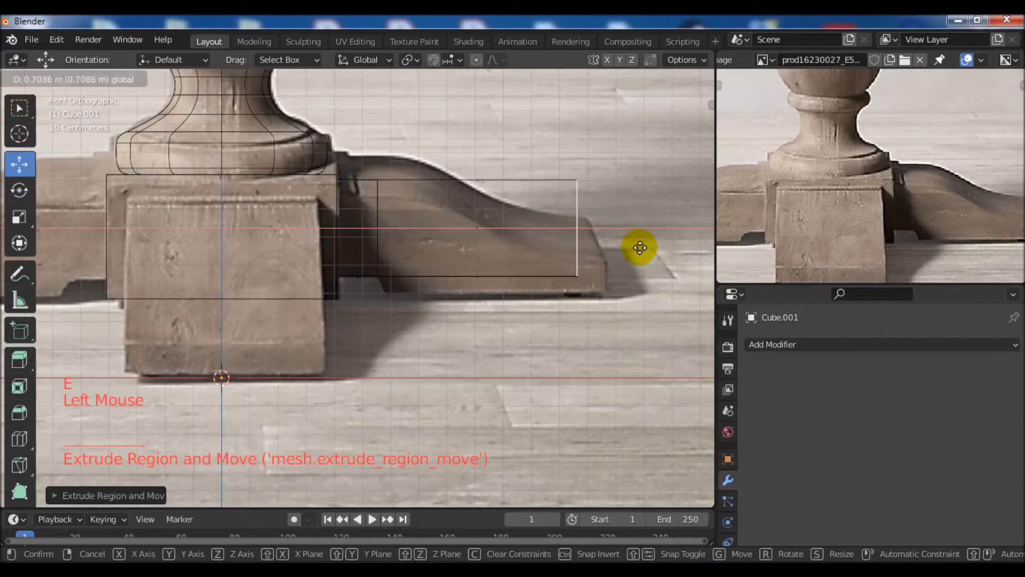
pyautogui.moveTo(640, 248); pyautogui.dragTo(663, 250)
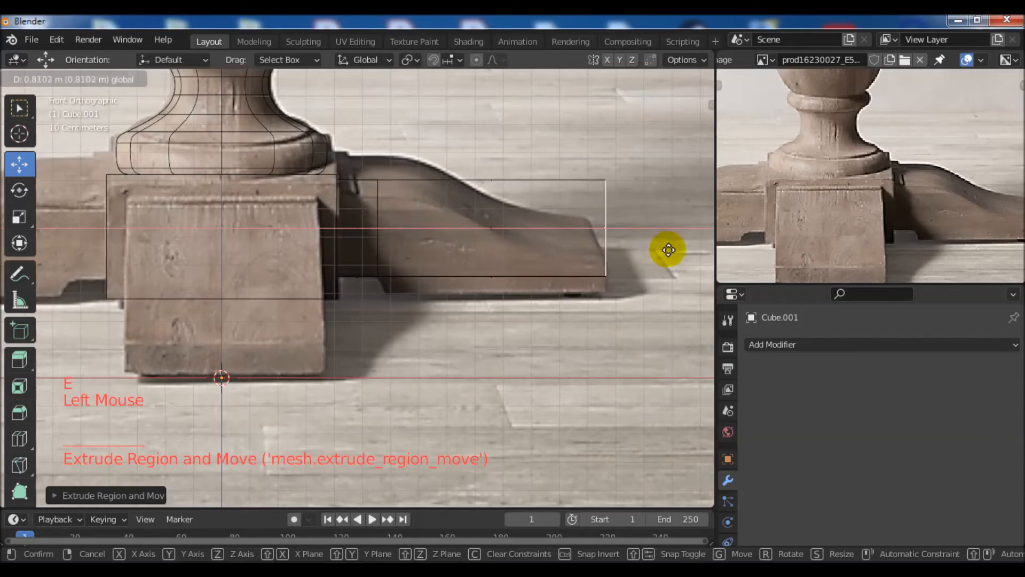
pyautogui.click(668, 248)
# Step: Extrude the bottom face of the foot's long outer section down to the reference foot's underside
pyautogui.keyDown('shift'); pyautogui.moveTo(526, 238); pyautogui.dragTo(526, 245, button='middle'); pyautogui.keyUp('shift')
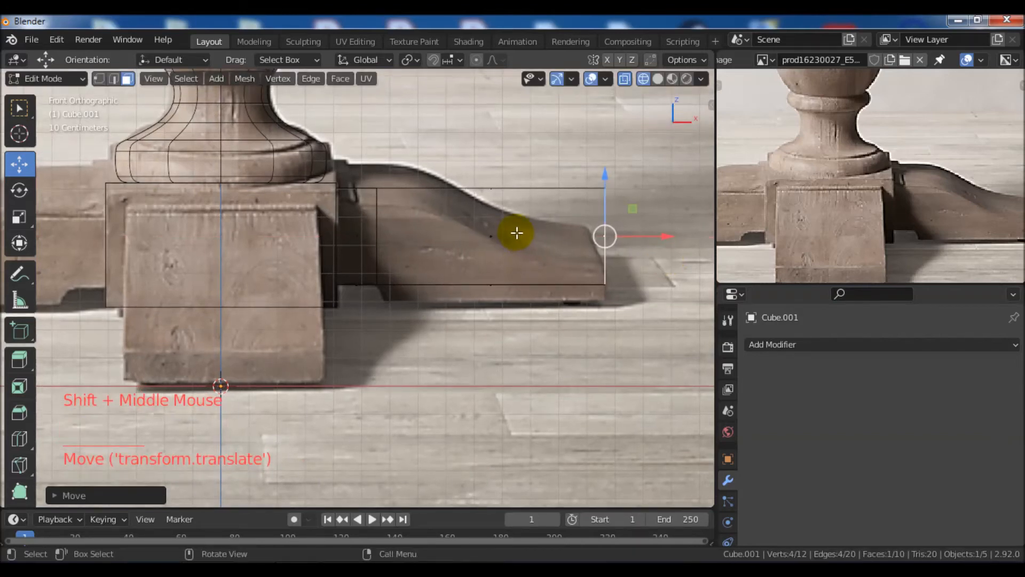
pyautogui.keyDown('shift'); pyautogui.moveTo(520, 233); pyautogui.dragTo(521, 245, button='middle'); pyautogui.keyUp('shift')
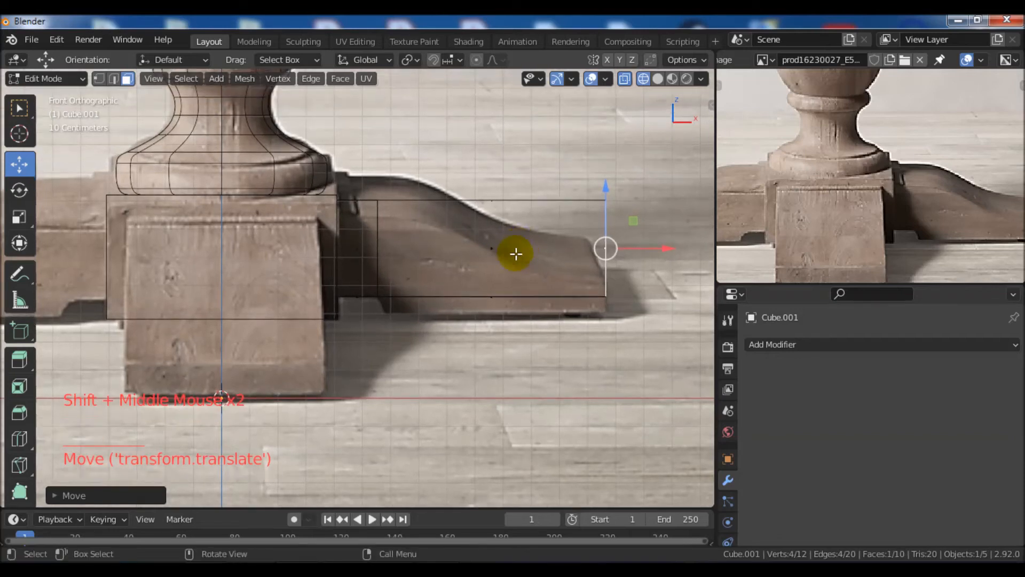
pyautogui.click(483, 300)
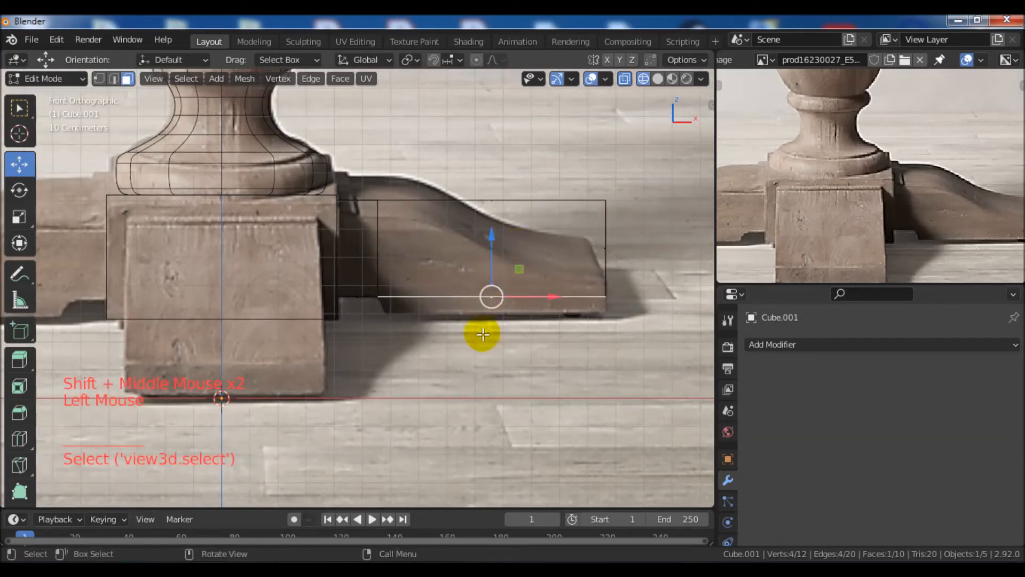
pyautogui.press('e')
pyautogui.moveTo(489, 237); pyautogui.dragTo(492, 252)
# Step: Add a vertical loop cut through the middle of the foot's long outer section
pyautogui.keyDown('shift'); pyautogui.moveTo(525, 290); pyautogui.dragTo(534, 300, button='middle'); pyautogui.keyUp('shift')
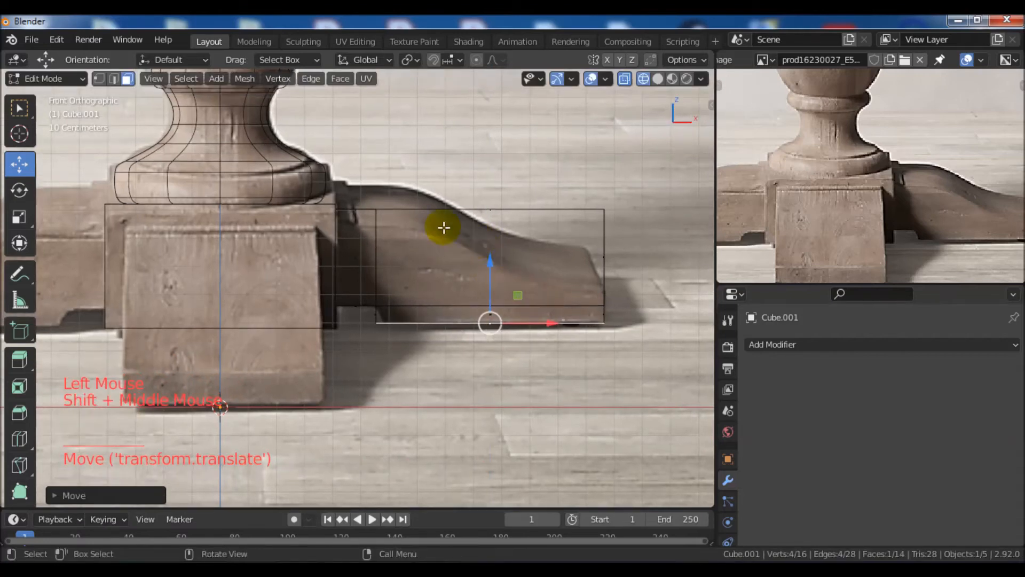
pyautogui.hotkey('ctrl', 'r')
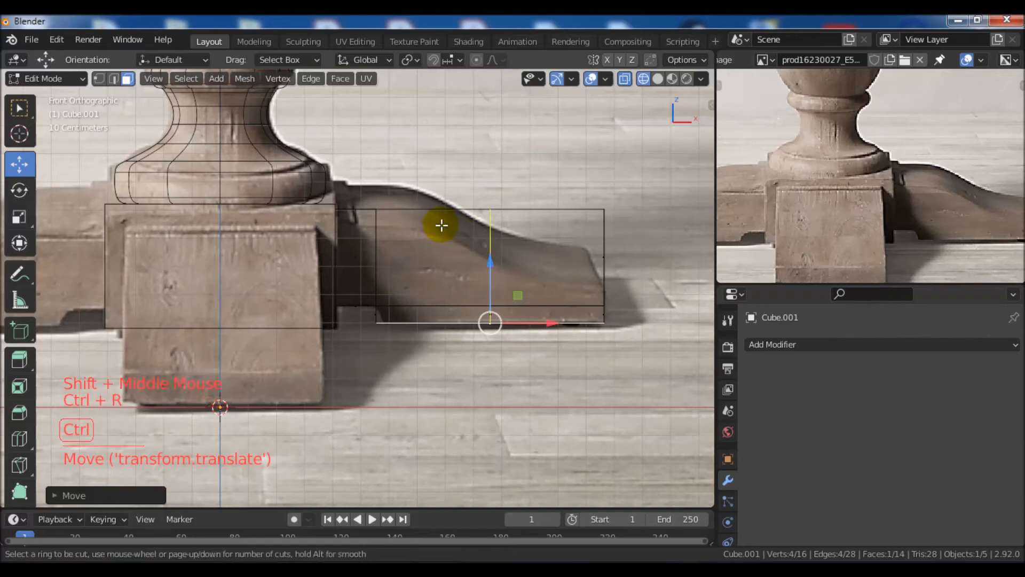
pyautogui.click(440, 225)
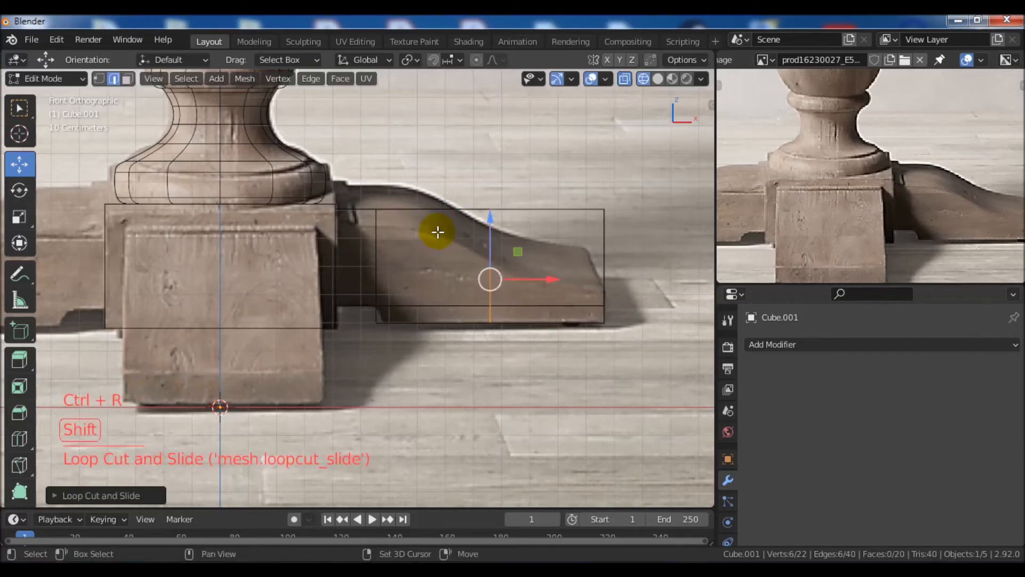
# Step: Add vertical loop cuts through the middle of the inner and outer halves of the foot's long section
pyautogui.hotkey('ctrl', 'r')
pyautogui.click(434, 229)
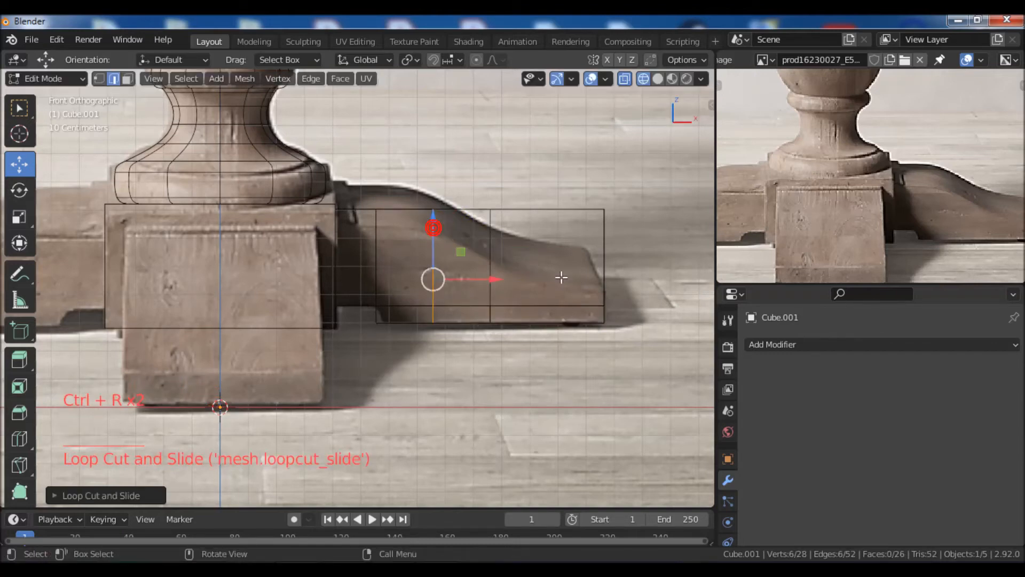
pyautogui.keyDown('shift'); pyautogui.moveTo(561, 277); pyautogui.dragTo(526, 240, button='middle'); pyautogui.keyUp('shift')
pyautogui.hotkey('ctrl', 'r')
pyautogui.click(506, 213)
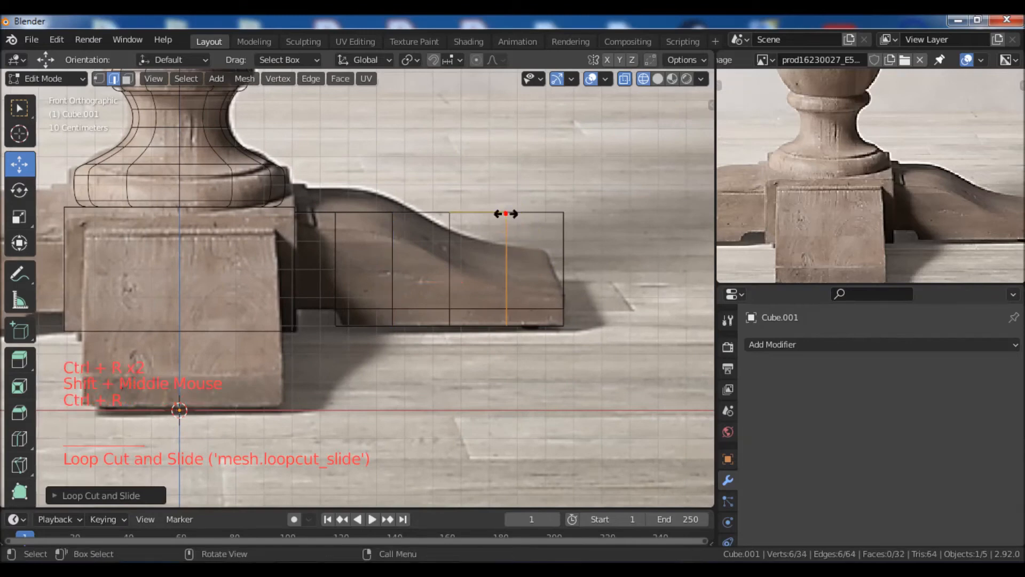
pyautogui.keyDown('shift'); pyautogui.moveTo(631, 276); pyautogui.dragTo(554, 275, button='middle'); pyautogui.keyUp('shift')
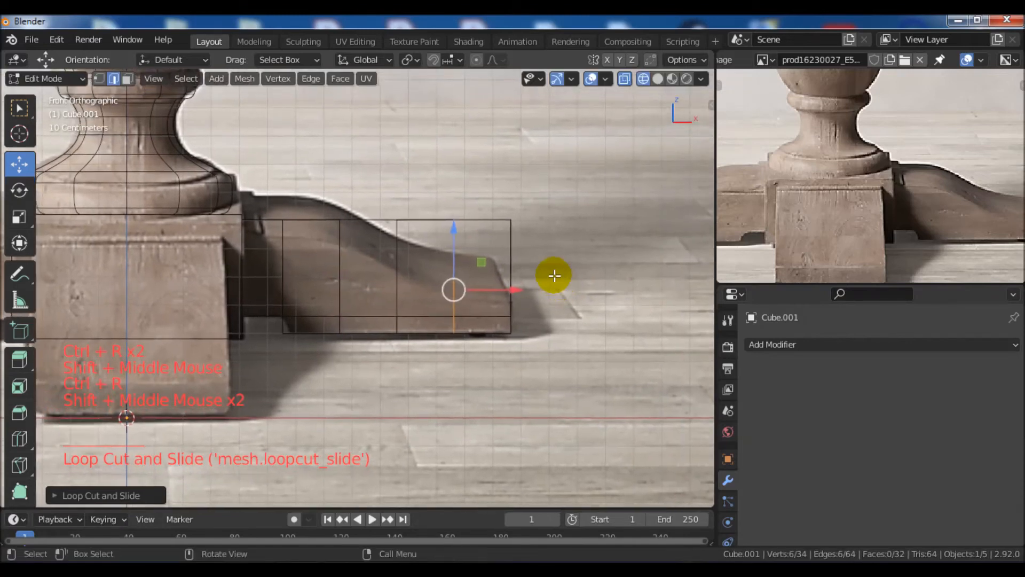
pyautogui.keyDown('shift'); pyautogui.moveTo(330, 170); pyautogui.dragTo(340, 177, button='middle'); pyautogui.keyUp('shift')
# Step: Lower the top vertices of the foot's outer half about 0.067 m along Z to meet the reference's sloping edge
pyautogui.hotkey('alt', 'a')
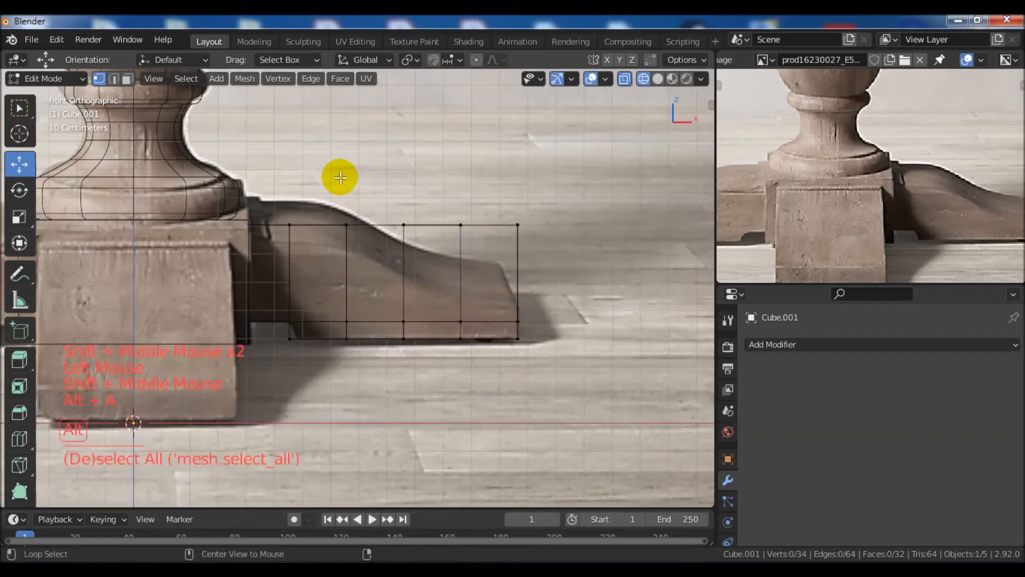
pyautogui.press('b')
pyautogui.moveTo(387, 206); pyautogui.dragTo(558, 259)
pyautogui.scroll(2, 544, 260)
pyautogui.keyDown('shift'); pyautogui.moveTo(543, 260); pyautogui.dragTo(560, 272, button='middle'); pyautogui.keyUp('shift')
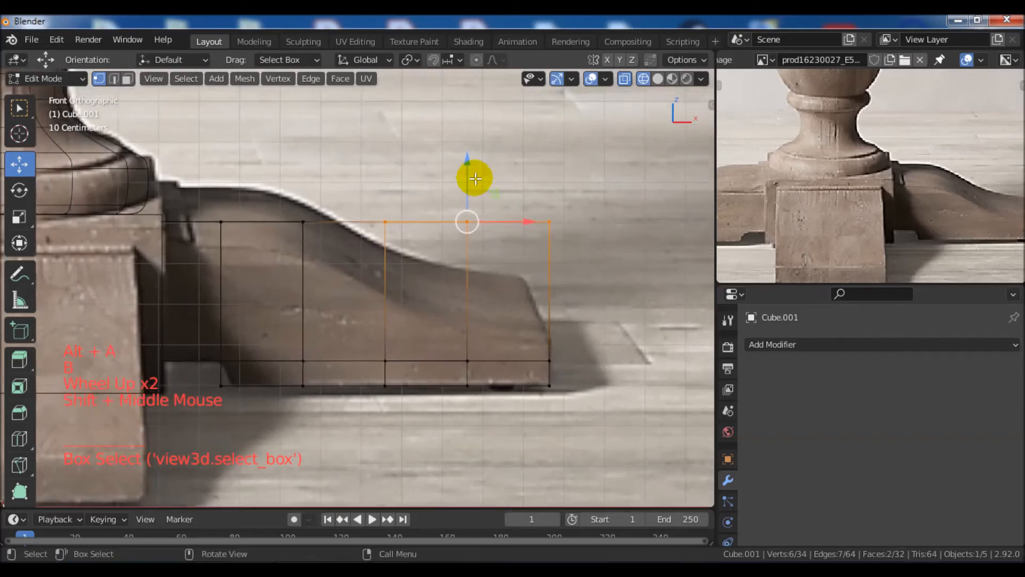
pyautogui.click(465, 158)
pyautogui.moveTo(465, 158); pyautogui.dragTo(465, 167)
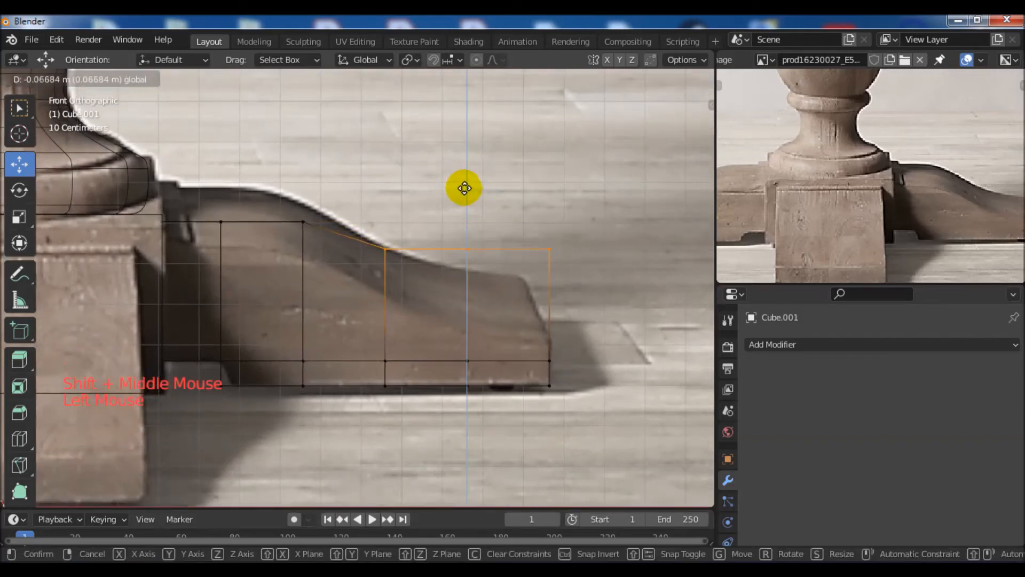
pyautogui.moveTo(465, 188); pyautogui.dragTo(465, 187)
# Step: Lower the top vertices of the foot's outermost segment along Z to about a third of the foot's height
pyautogui.press('b')
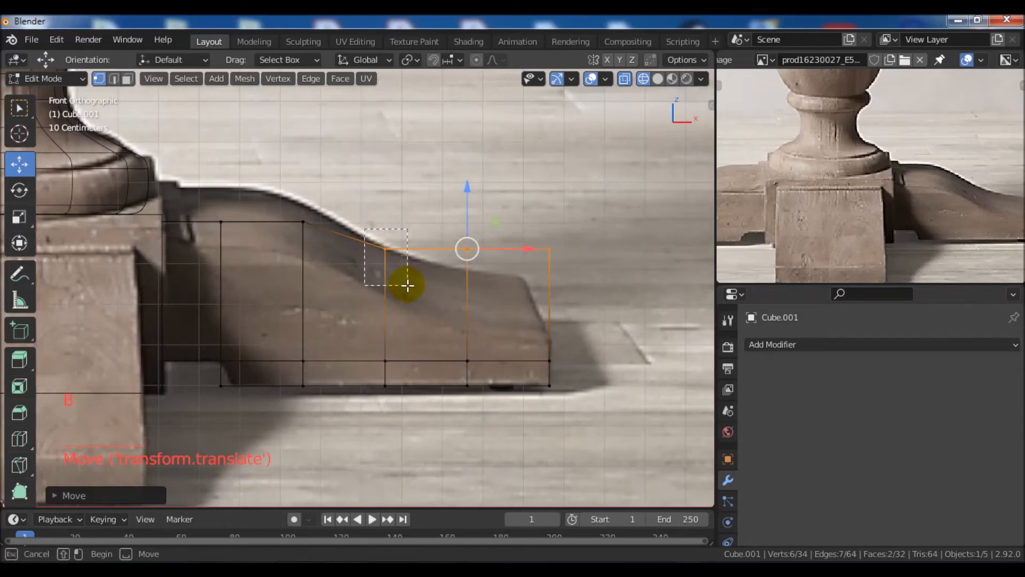
pyautogui.moveTo(411, 287); pyautogui.dragTo(412, 287, button='middle')
pyautogui.moveTo(508, 187); pyautogui.dragTo(507, 206)
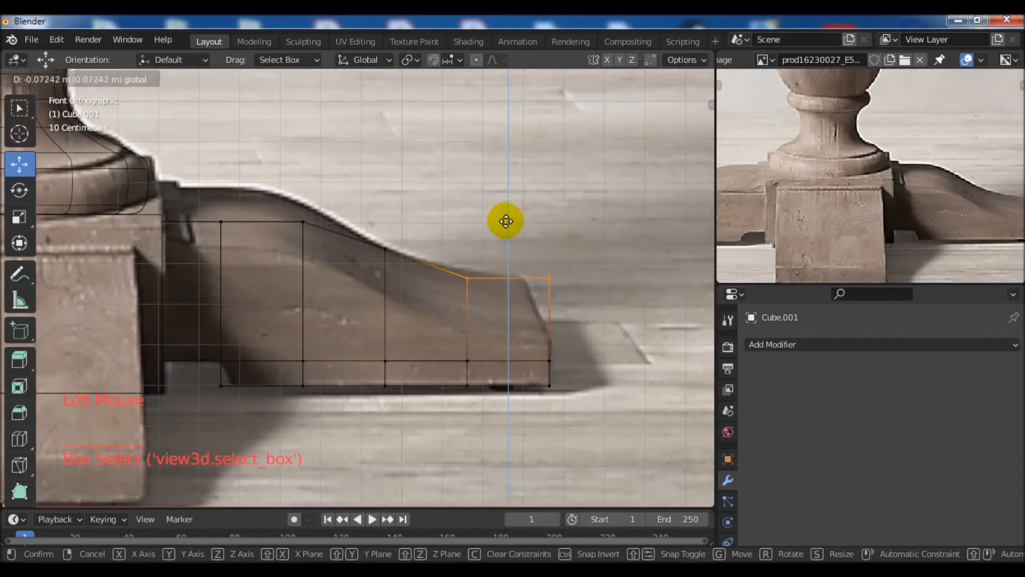
pyautogui.moveTo(506, 223); pyautogui.dragTo(507, 238)
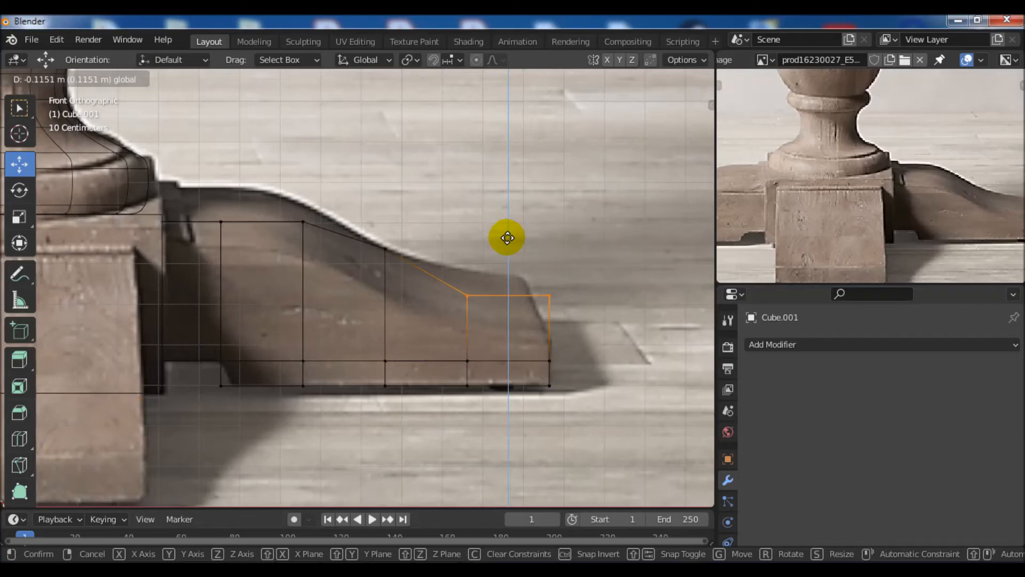
pyautogui.moveTo(508, 242); pyautogui.dragTo(519, 276)
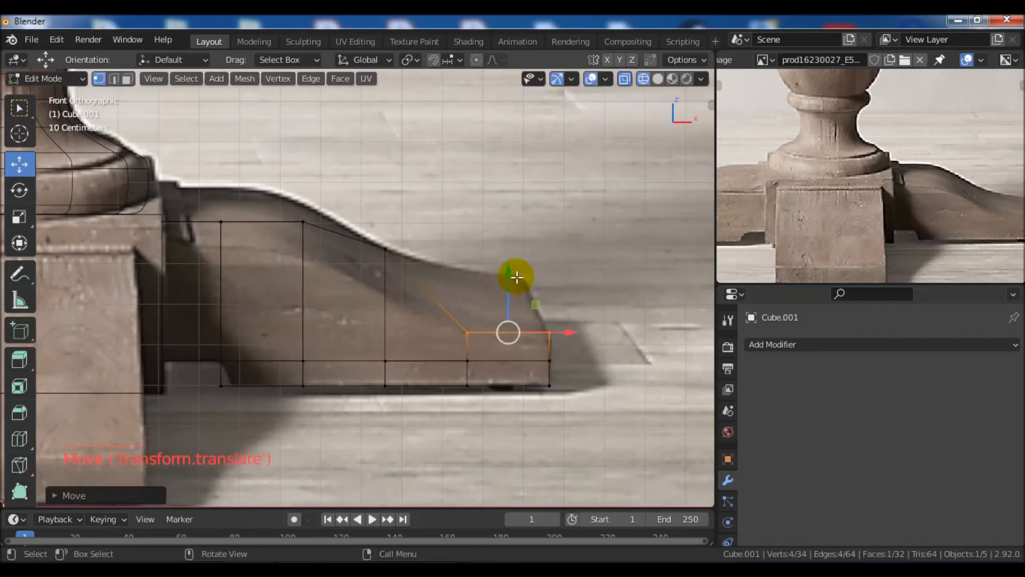
# Step: Lower the top vertices at the middle of the foot's long section along Z to even out the slope
pyautogui.hotkey('alt', 'a')
pyautogui.press('b')
pyautogui.moveTo(377, 229); pyautogui.dragTo(403, 265)
pyautogui.moveTo(379, 187); pyautogui.dragTo(382, 215)
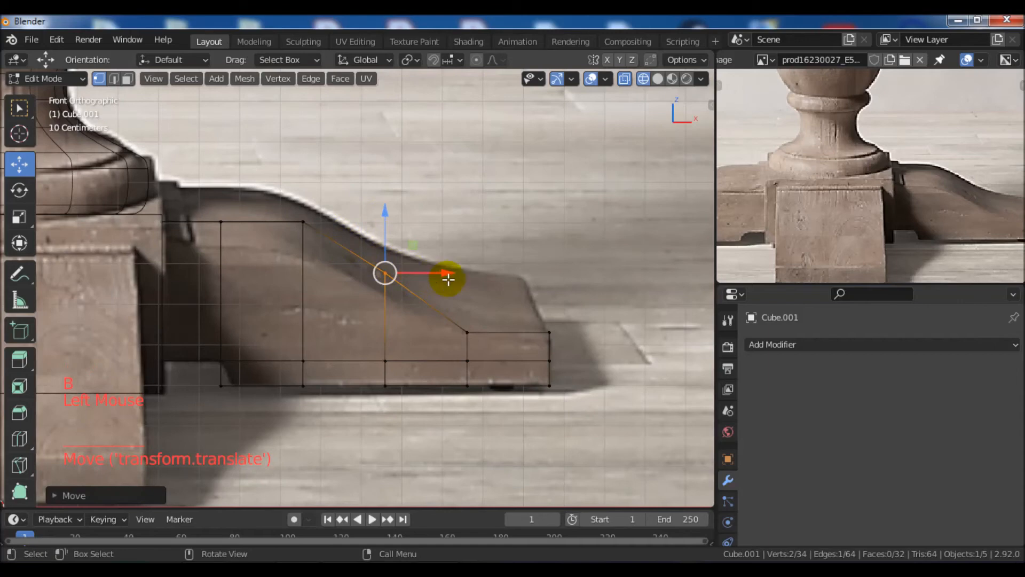
pyautogui.keyDown('shift'); pyautogui.moveTo(402, 304); pyautogui.dragTo(464, 288, button='middle'); pyautogui.keyUp('shift')
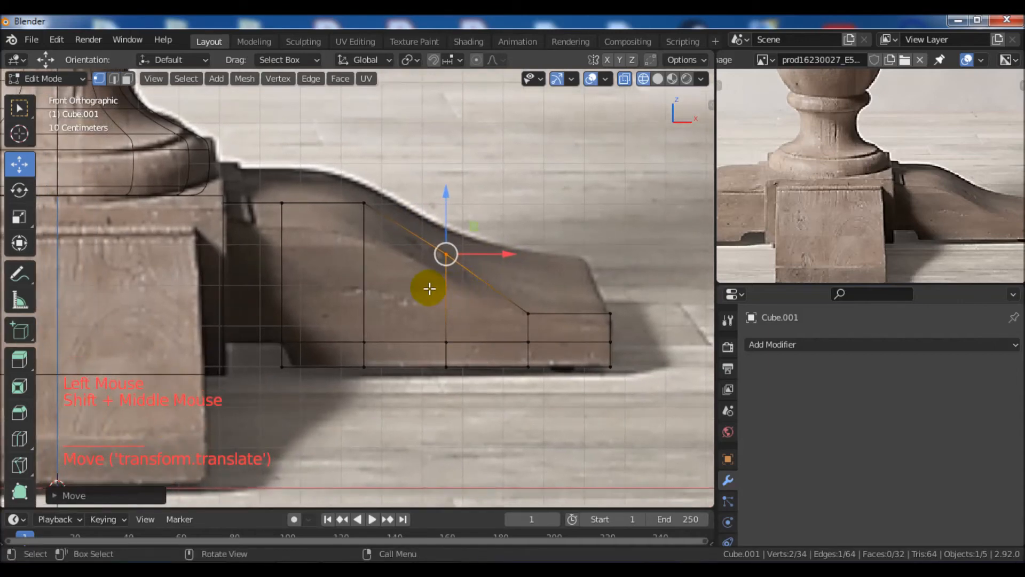
pyautogui.keyDown('shift'); pyautogui.moveTo(390, 289); pyautogui.dragTo(419, 290, button='middle'); pyautogui.keyUp('shift')
pyautogui.moveTo(482, 197); pyautogui.dragTo(477, 215)
# Step: Lower the top vertices of the foot's flat inner part slightly along Z
pyautogui.hotkey('alt', 'a')
pyautogui.press('b')
pyautogui.moveTo(241, 196); pyautogui.dragTo(419, 230)
pyautogui.moveTo(324, 150); pyautogui.dragTo(324, 172)
pyautogui.keyDown('shift'); pyautogui.moveTo(395, 397); pyautogui.dragTo(479, 355, button='middle'); pyautogui.keyUp('shift')
# Step: Shift the bottom vertices beside the foot's notch outward along X so that the notch edge slants
pyautogui.hotkey('alt', 'a')
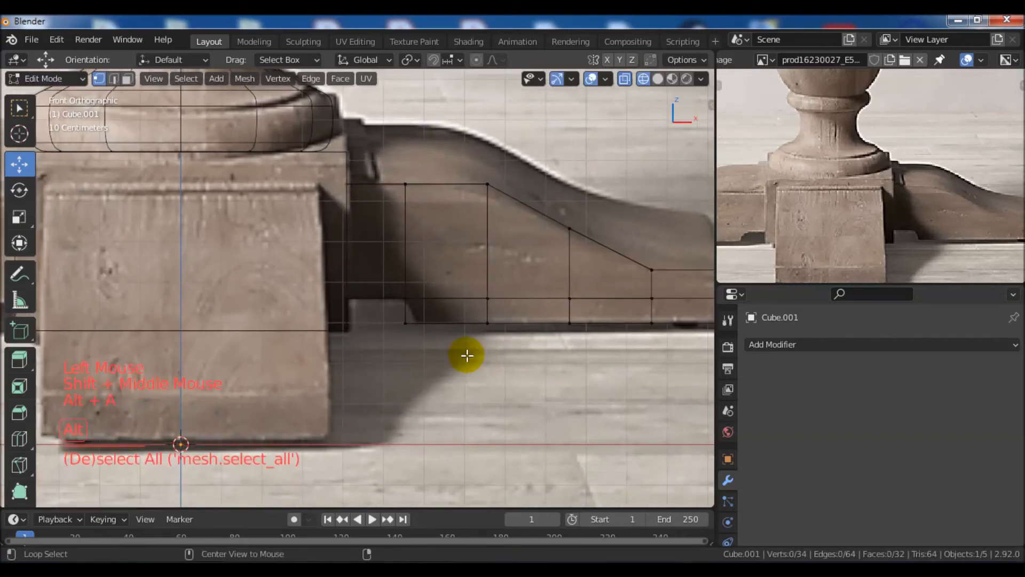
pyautogui.press('b')
pyautogui.moveTo(398, 312); pyautogui.dragTo(481, 323)
# Step: Switch the viewport to solid shading and return the foot to Object Mode
pyautogui.scroll(-2, 538, 334)
pyautogui.keyDown('shift'); pyautogui.moveTo(584, 339); pyautogui.dragTo(471, 381, button='middle'); pyautogui.keyUp('shift')
pyautogui.scroll(2, 617, 336)
pyautogui.scroll(-2, 535, 350)
pyautogui.moveTo(471, 382); pyautogui.dragTo(473, 384, button='middle')
pyautogui.press('z')
pyautogui.moveTo(539, 389)
pyautogui.mouseDown(button='middle')
pyautogui.moveTo(474, 389)
pyautogui.moveTo(275, 355)
pyautogui.moveTo(318, 344)
pyautogui.moveTo(476, 343)
pyautogui.moveTo(439, 366)
pyautogui.moveTo(488, 350)
pyautogui.moveTo(551, 350)
pyautogui.moveTo(476, 361)
pyautogui.moveTo(580, 345)
pyautogui.moveTo(505, 353)
pyautogui.moveTo(492, 371)
pyautogui.moveTo(540, 334)
pyautogui.moveTo(514, 349)
pyautogui.moveTo(478, 278)
pyautogui.moveTo(513, 310)
pyautogui.moveTo(508, 325)
pyautogui.moveTo(431, 367)
pyautogui.moveTo(539, 304)
pyautogui.moveTo(462, 341)
pyautogui.moveTo(540, 365)
pyautogui.mouseUp(button='middle')
pyautogui.scroll(-4, 469, 370)
pyautogui.scroll(2, 475, 360)
pyautogui.press('Tab')
# Step: Add an Array modifier to the foot, with Relative Offset disabled and Object Offset enabled
pyautogui.scroll(-2, 545, 356)
pyautogui.keyDown('shift'); pyautogui.scroll(-2, 515, 362); pyautogui.keyUp('shift')
pyautogui.scroll(-2, 545, 364)
pyautogui.click(765, 346)
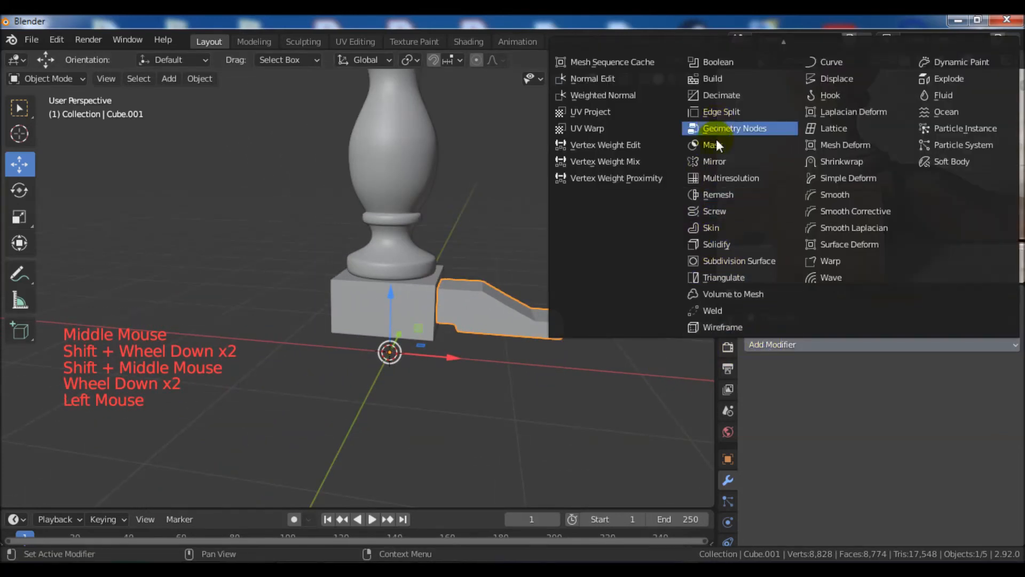
pyautogui.moveTo(719, 42)
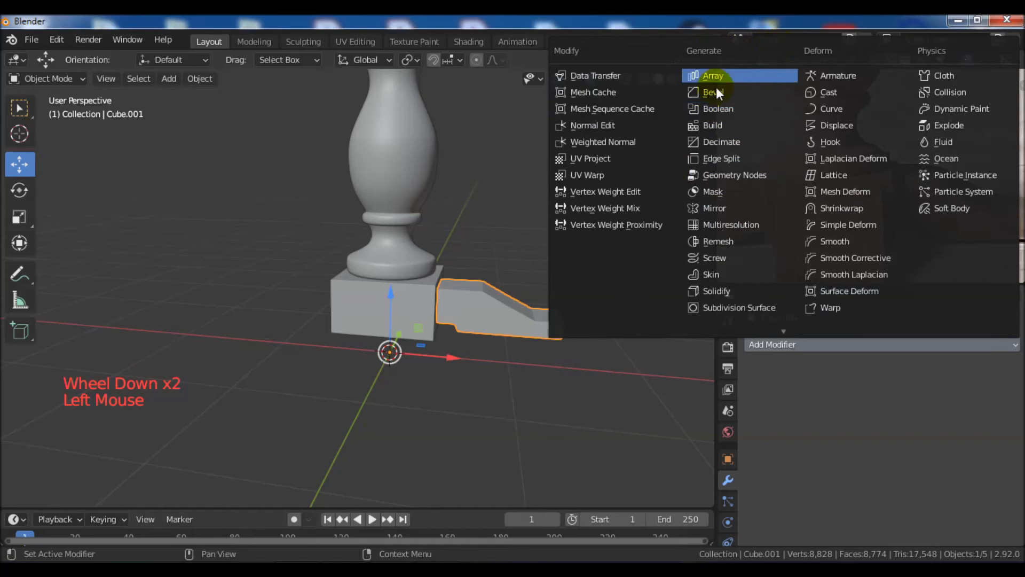
pyautogui.click(718, 80)
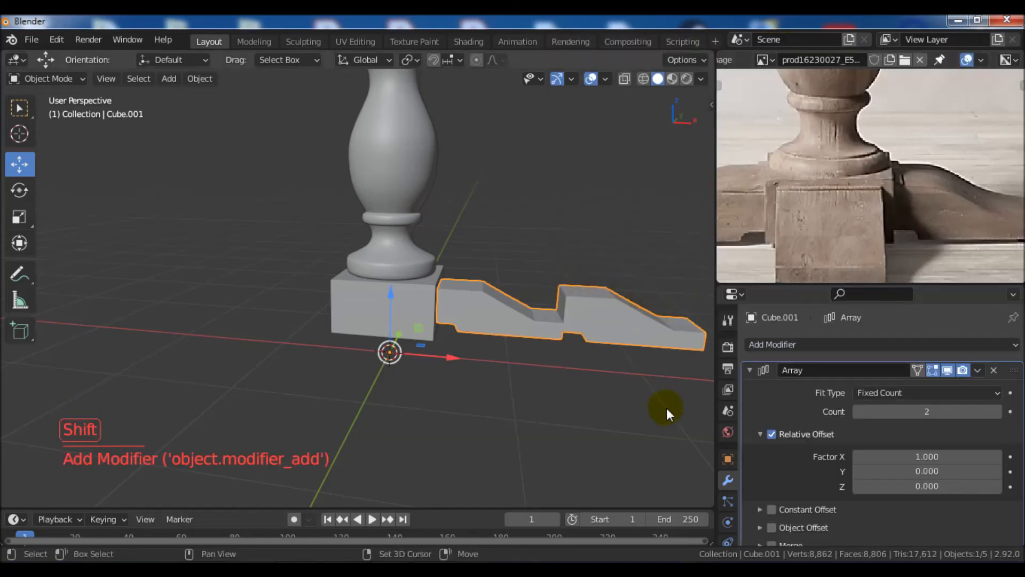
pyautogui.click(773, 434)
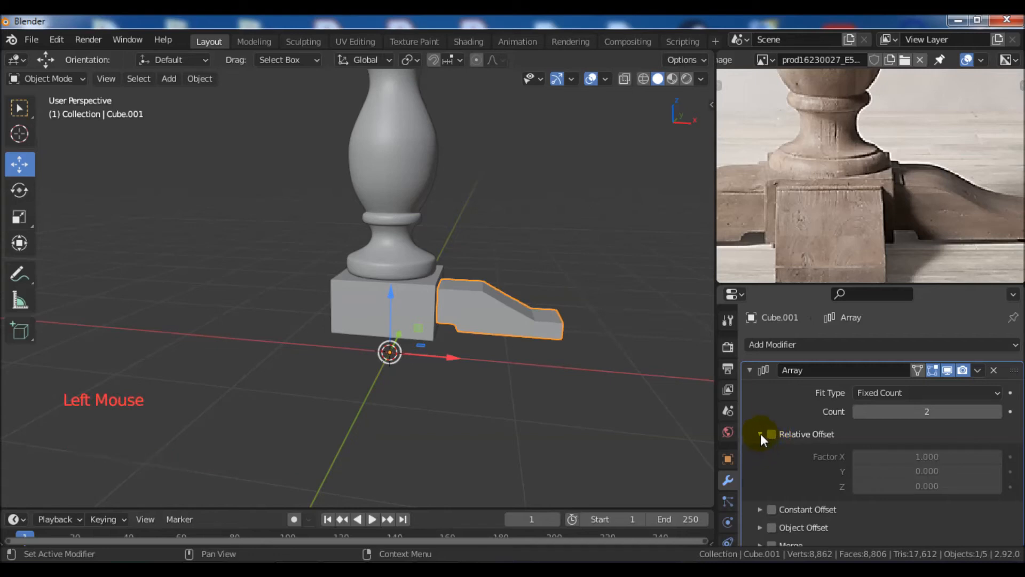
pyautogui.click(760, 433)
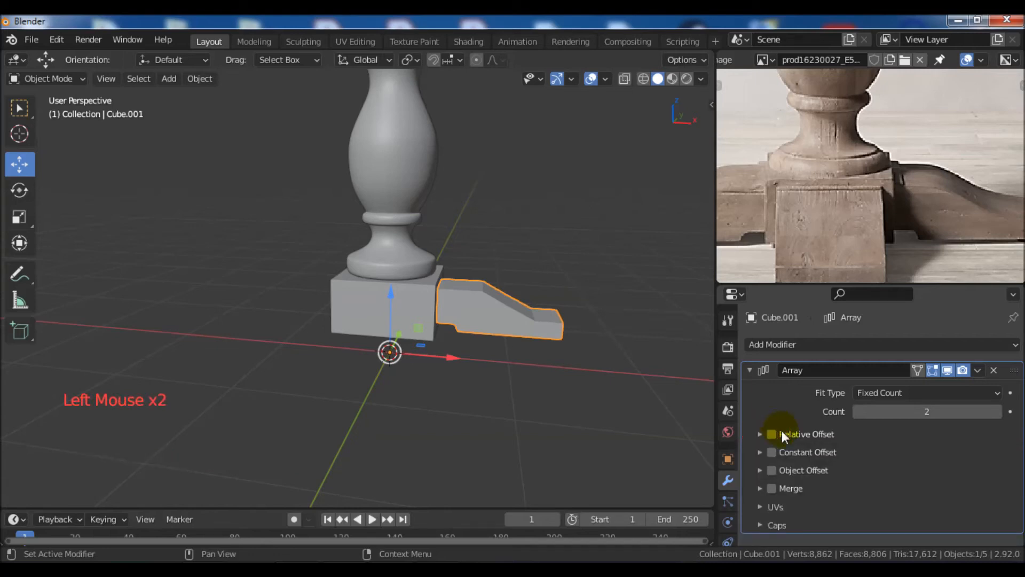
pyautogui.click(760, 470)
pyautogui.click(771, 470)
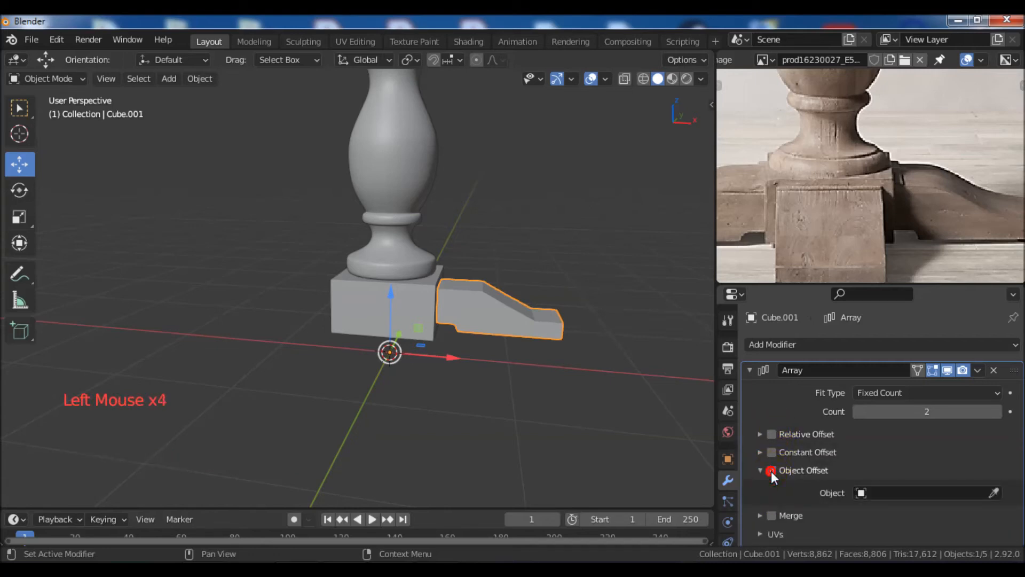
# Step: Add a Plain Axes empty at the world origin
pyautogui.moveTo(498, 381); pyautogui.dragTo(449, 368, button='middle')
pyautogui.moveTo(449, 368); pyautogui.dragTo(472, 344, button='middle')
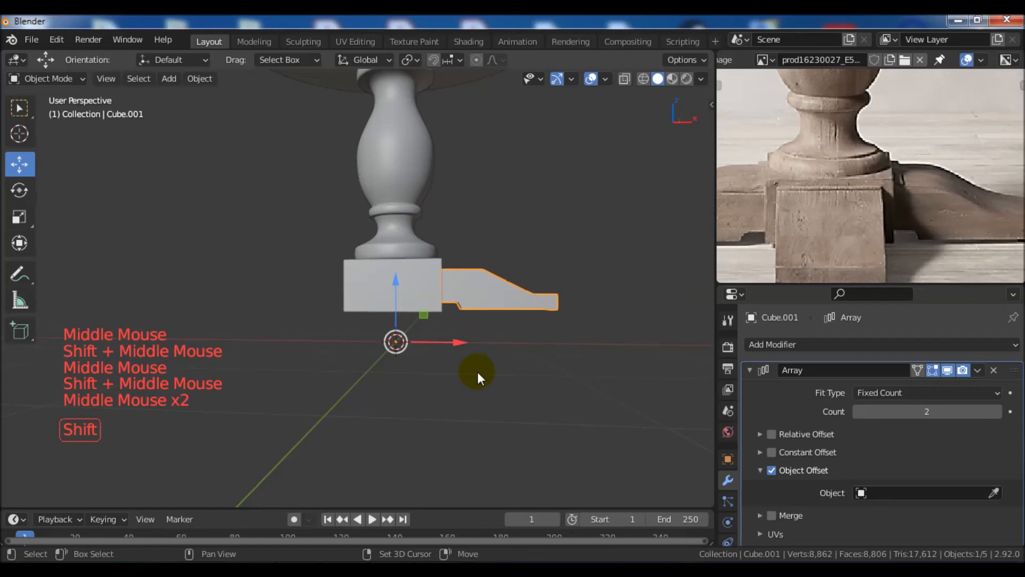
pyautogui.hotkey('shift', 'a')
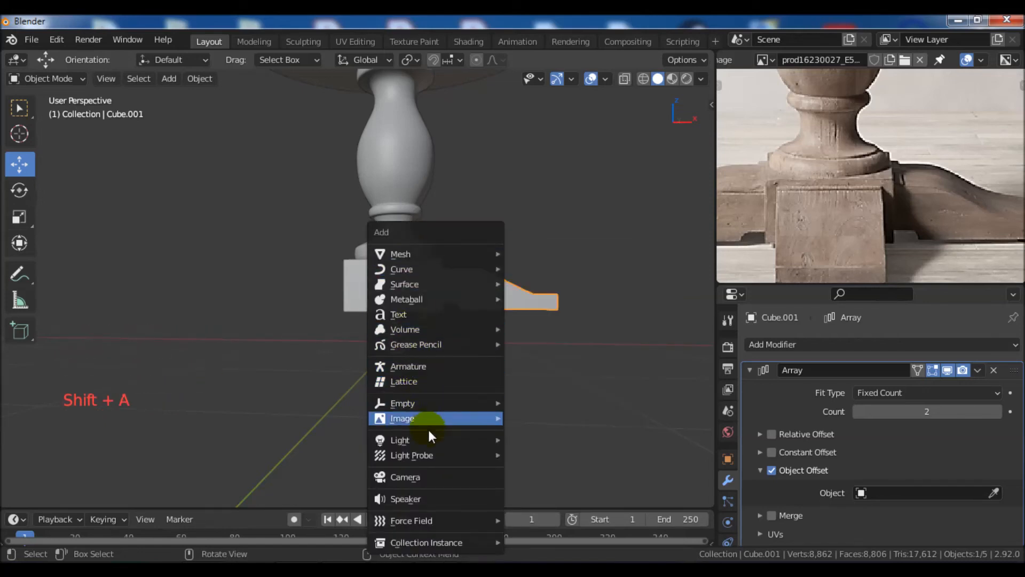
pyautogui.moveTo(407, 406)
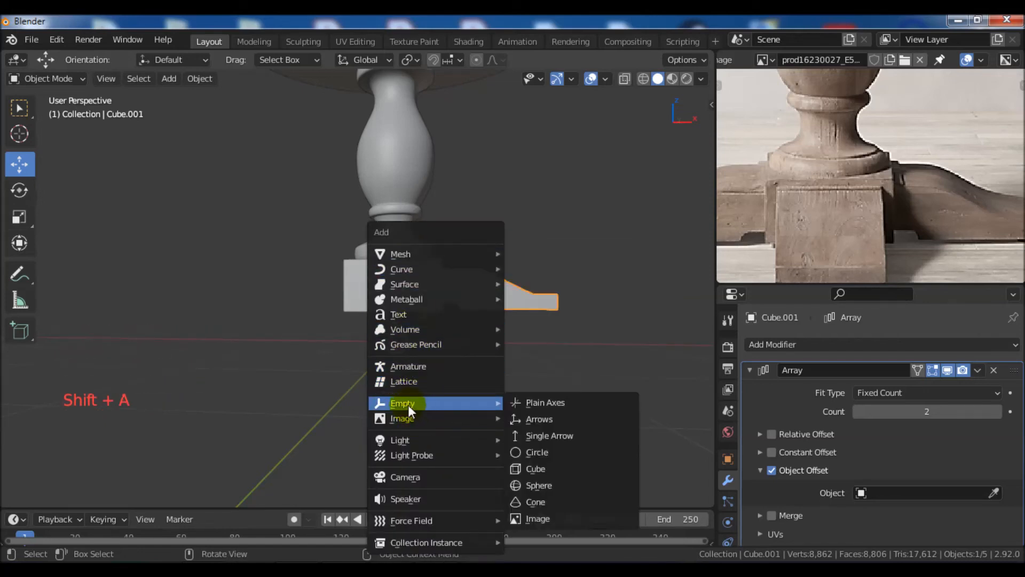
pyautogui.click(543, 405)
# Step: Reselect the foot and assign the plain-axes empty as its array's offset object
pyautogui.moveTo(498, 389); pyautogui.dragTo(523, 347, button='middle')
pyautogui.click(466, 287)
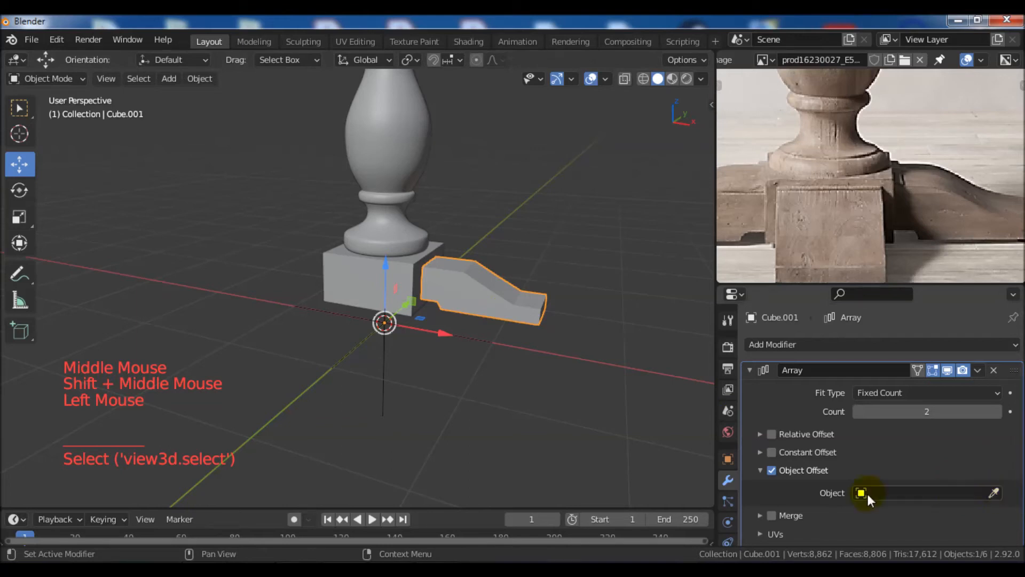
pyautogui.click(994, 492)
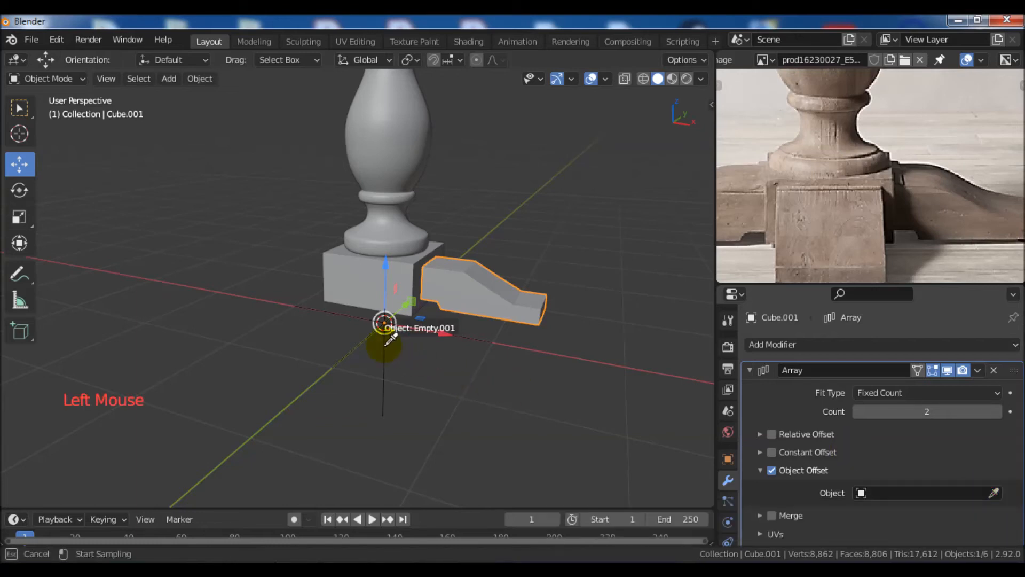
pyautogui.click(387, 342)
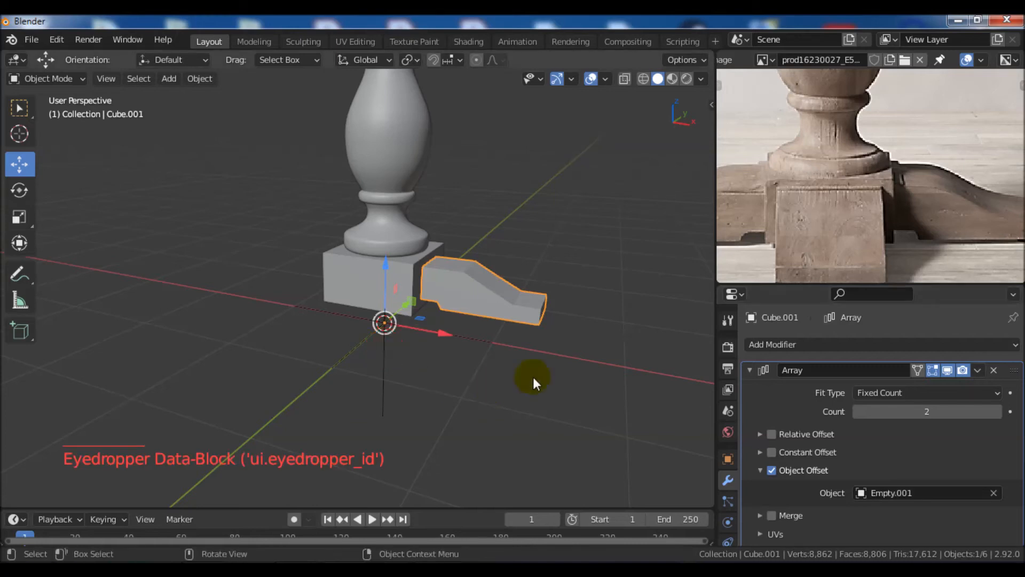
# Step: Select the plain-axes empty at the world origin
pyautogui.moveTo(547, 368); pyautogui.dragTo(503, 362, button='middle')
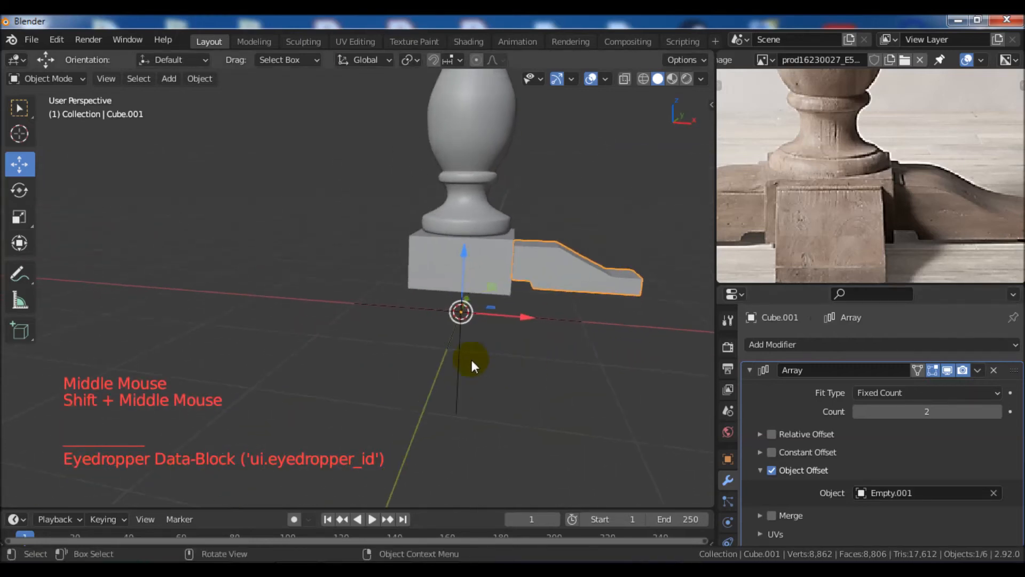
pyautogui.click(459, 332)
pyautogui.keyDown('shift'); pyautogui.moveTo(590, 360); pyautogui.dragTo(513, 368, button='middle'); pyautogui.keyUp('shift')
pyautogui.moveTo(512, 368); pyautogui.dragTo(472, 378, button='middle')
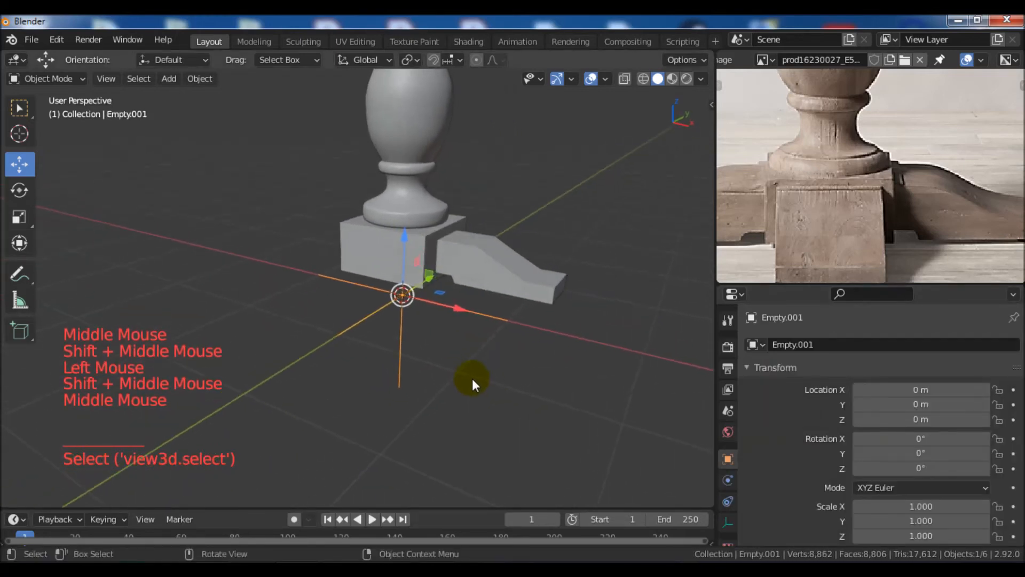
pyautogui.press('r')
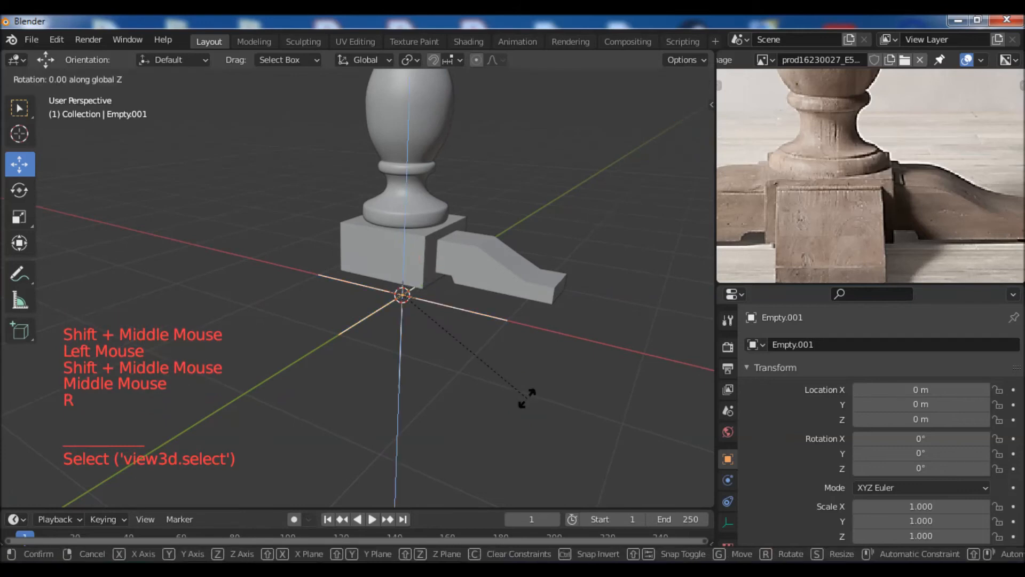
pyautogui.rightClick(409, 400)
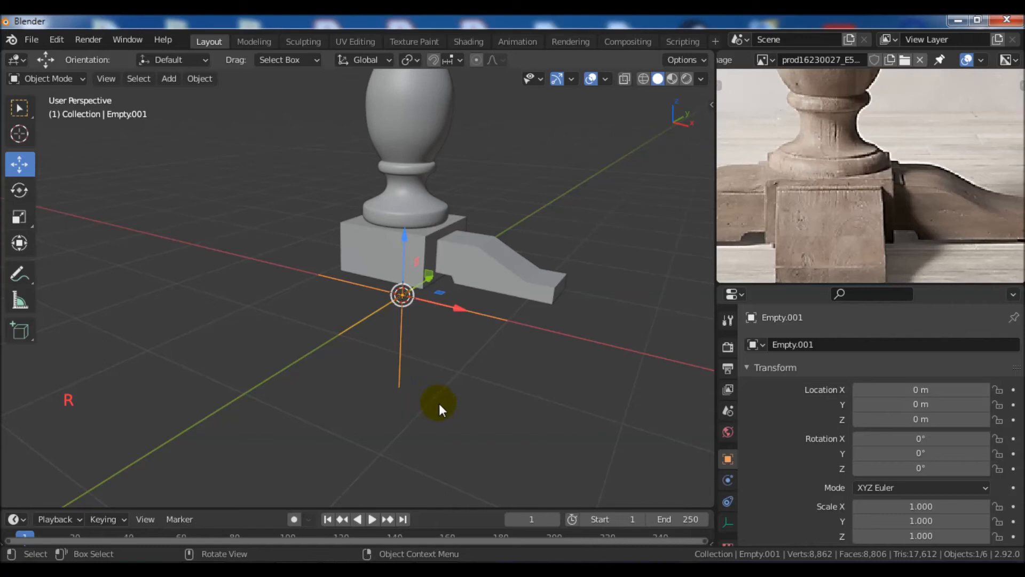
pyautogui.press('r')
pyautogui.press('z')
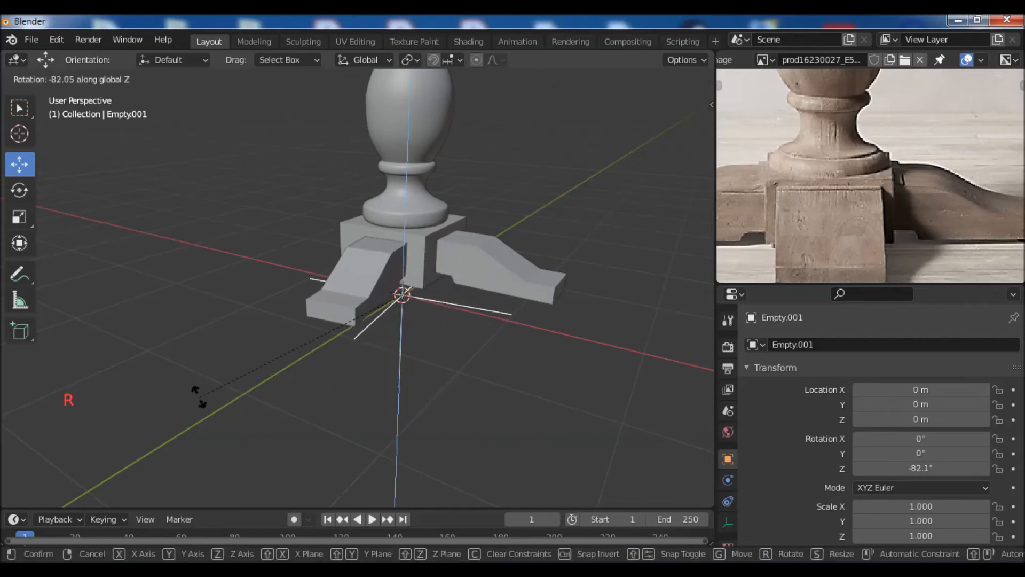
pyautogui.rightClick(149, 365)
pyautogui.moveTo(149, 366); pyautogui.dragTo(354, 368, button='middle')
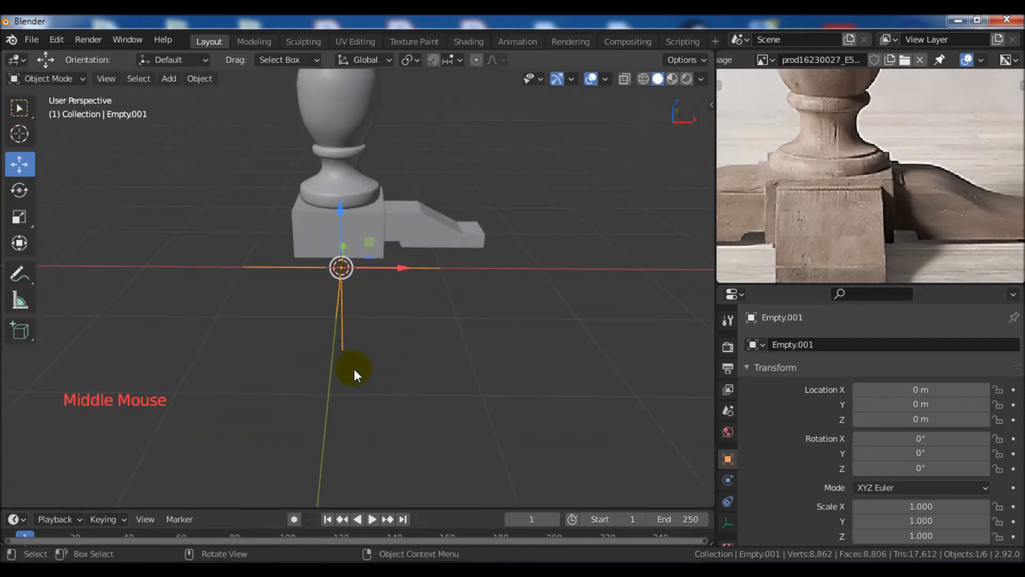
pyautogui.keyDown('shift'); pyautogui.moveTo(514, 387); pyautogui.dragTo(551, 407, button='middle'); pyautogui.keyUp('shift')
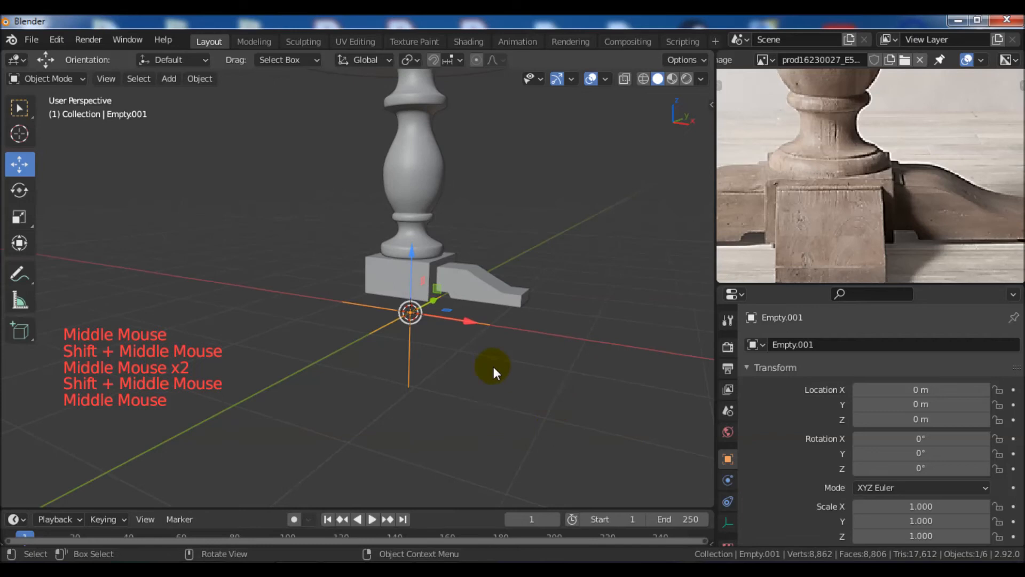
pyautogui.scroll(2, 491, 367)
pyautogui.keyDown('shift'); pyautogui.moveTo(548, 343); pyautogui.dragTo(545, 394, button='middle'); pyautogui.keyUp('shift')
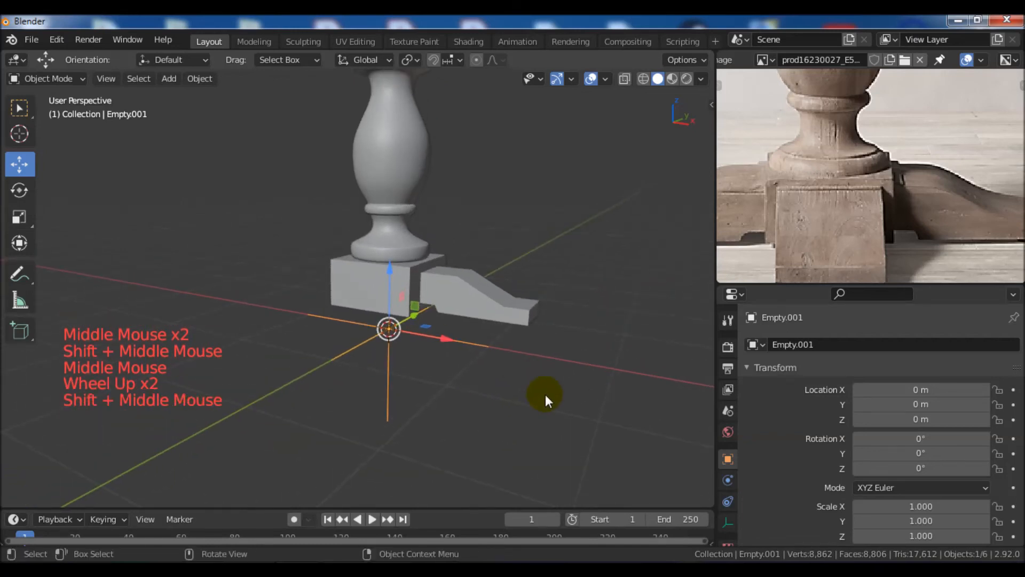
pyautogui.press('r')
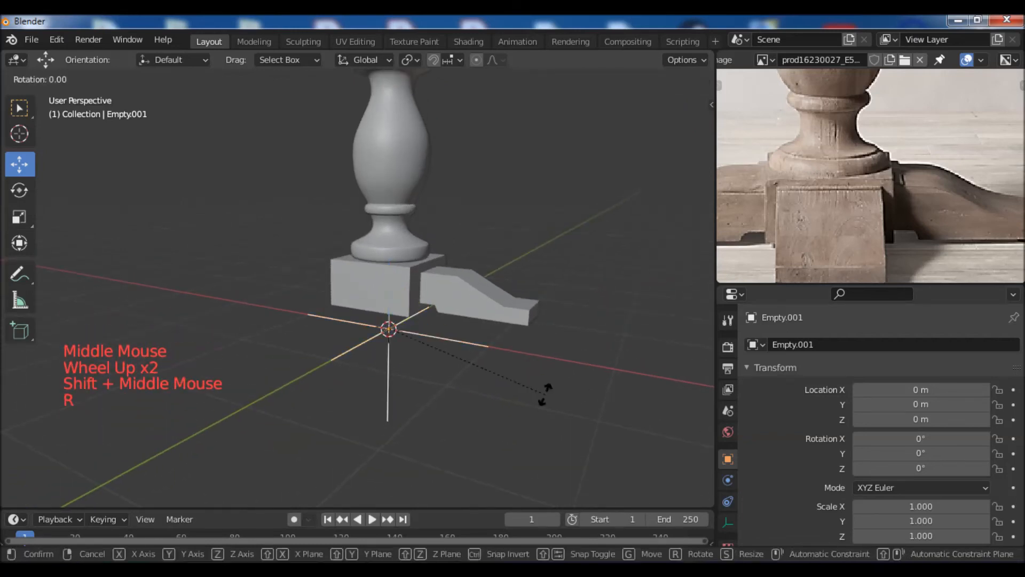
pyautogui.press('z')
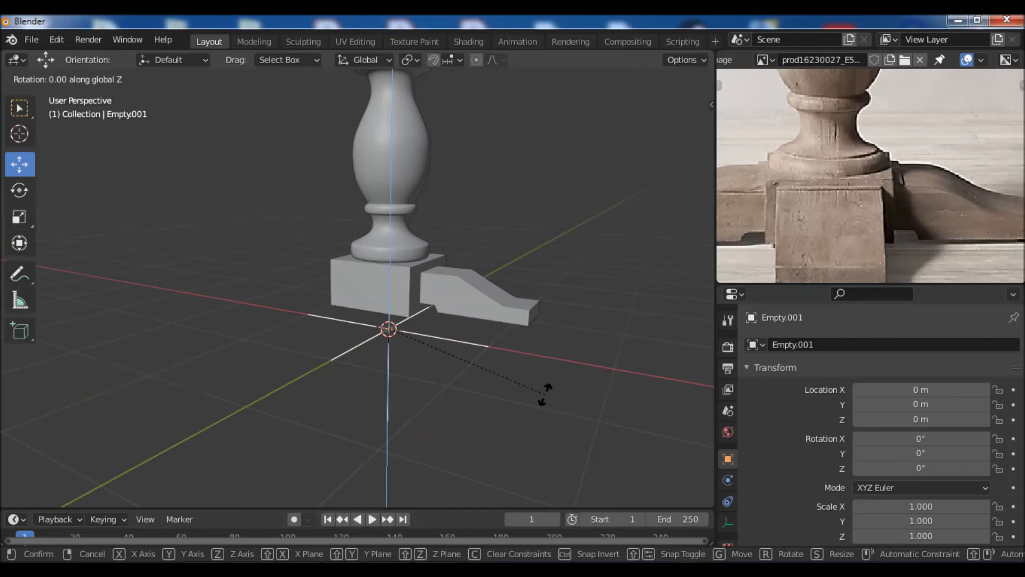
pyautogui.write('90')
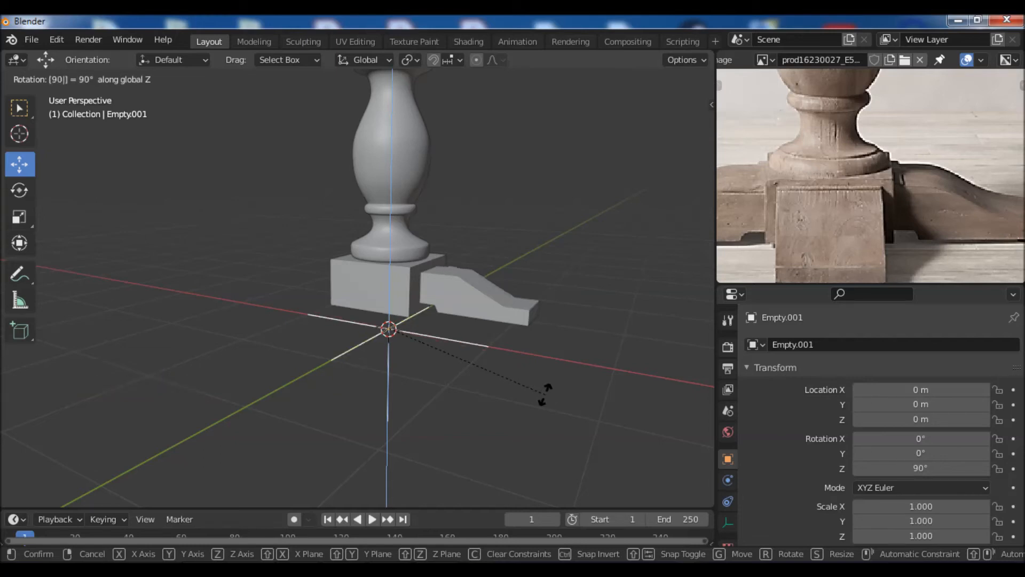
pyautogui.press('Escape')
pyautogui.moveTo(595, 395); pyautogui.dragTo(380, 409, button='middle')
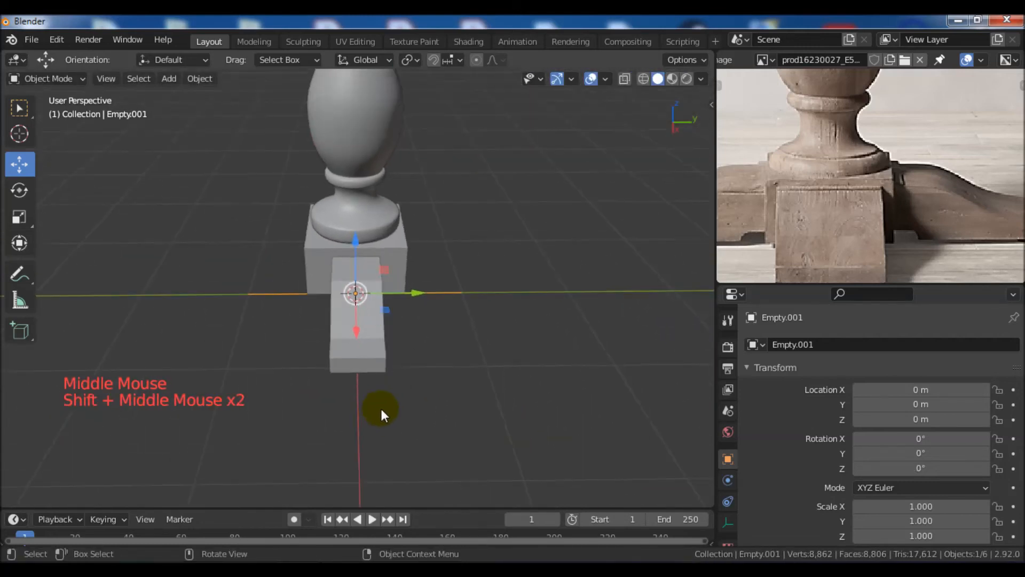
pyautogui.press('r')
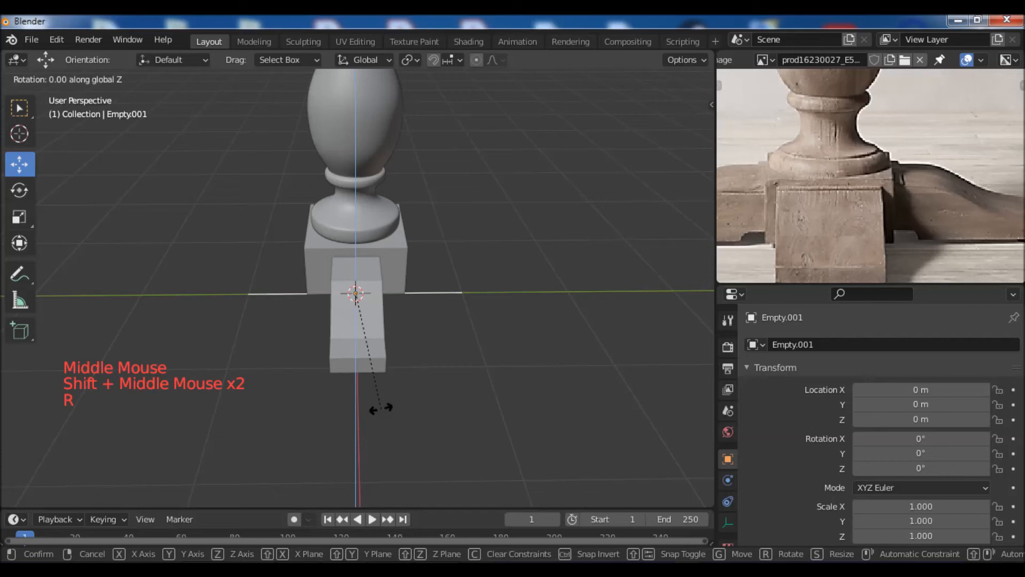
pyautogui.write('45')
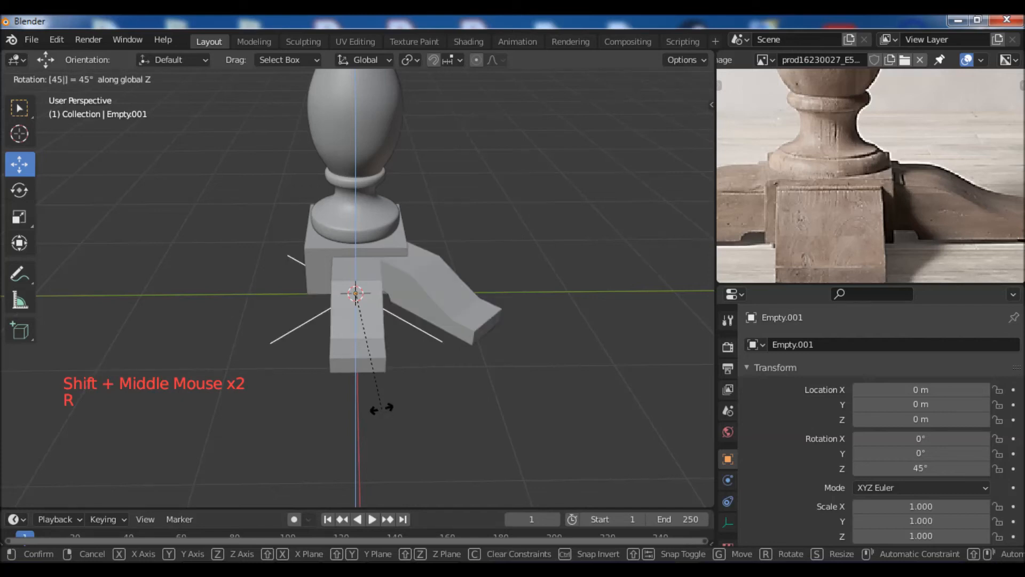
pyautogui.press('Escape')
# Step: Rotate the plain-axes empty 90° about the global Z axis
pyautogui.write('r90')
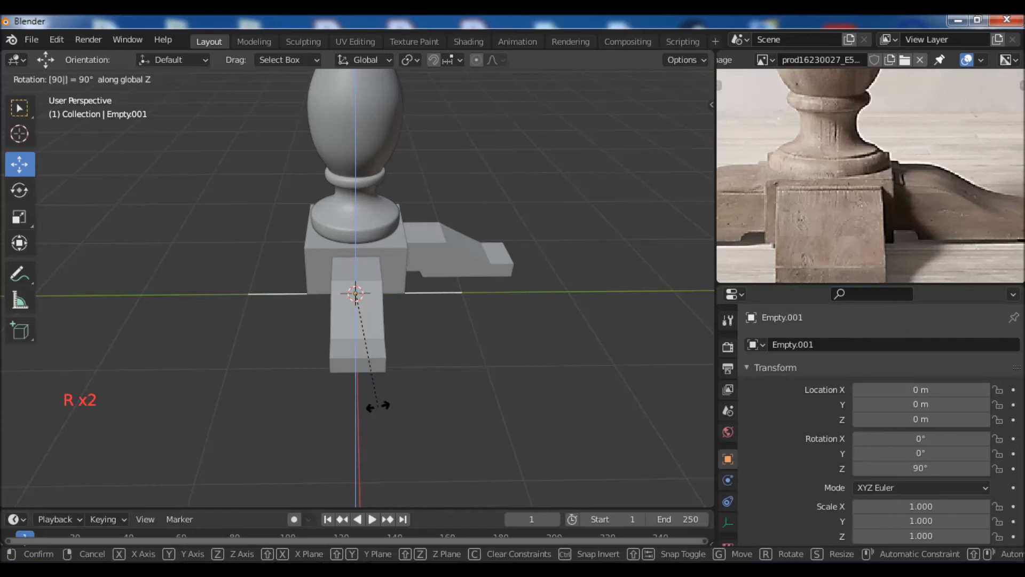
pyautogui.press('Return')
pyautogui.moveTo(378, 406); pyautogui.dragTo(504, 348, button='middle')
# Step: Select the foot and set its Array modifier's count to 4
pyautogui.click(575, 304)
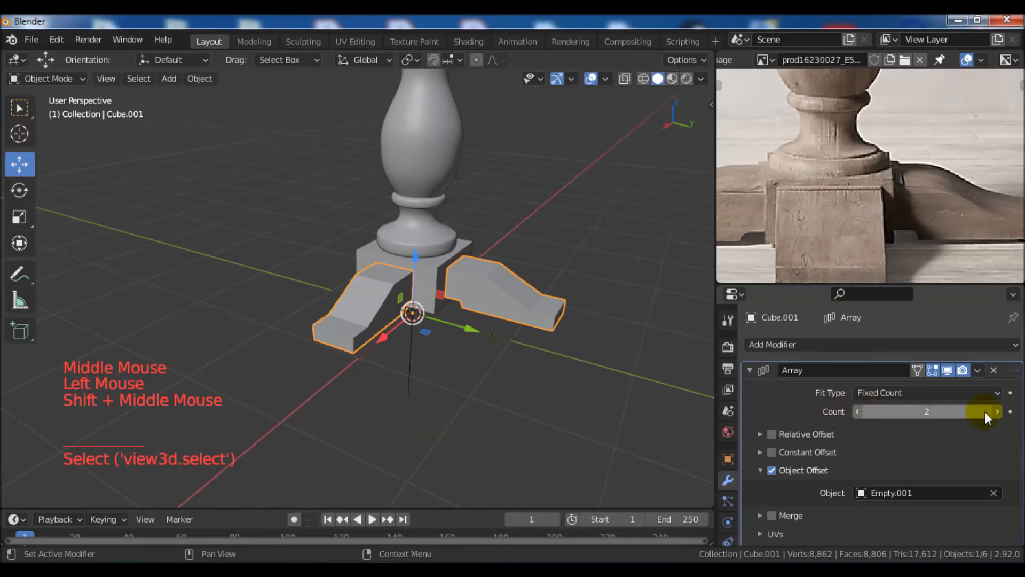
pyautogui.click(998, 411)
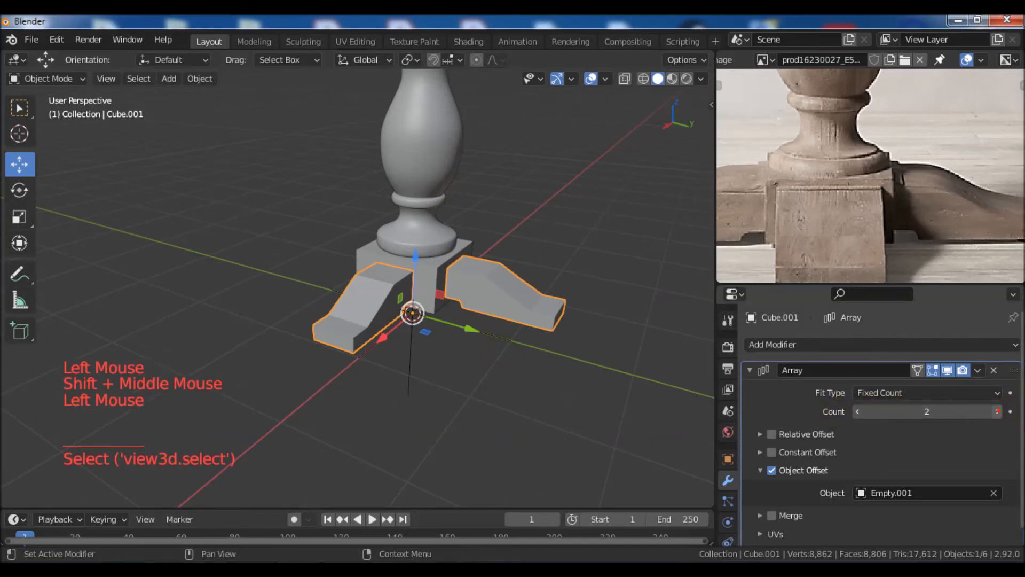
pyautogui.click(998, 411)
# Step: Examine the arrayed feet around the central block from several sides
pyautogui.moveTo(495, 399); pyautogui.dragTo(229, 419, button='middle')
pyautogui.scroll(-2, 444, 384)
pyautogui.keyDown('shift'); pyautogui.moveTo(443, 385); pyautogui.dragTo(417, 363, button='middle'); pyautogui.keyUp('shift')
pyautogui.keyDown('shift'); pyautogui.moveTo(416, 363); pyautogui.dragTo(354, 357, button='middle'); pyautogui.keyUp('shift')
pyautogui.hotkey('alt', 'a')
pyautogui.scroll(-3, 463, 331)
pyautogui.keyDown('shift'); pyautogui.moveTo(463, 331); pyautogui.dragTo(548, 402, button='middle'); pyautogui.keyUp('shift')
pyautogui.keyDown('shift'); pyautogui.moveTo(366, 394); pyautogui.dragTo(536, 377, button='middle'); pyautogui.keyUp('shift')
pyautogui.scroll(2, 565, 345)
pyautogui.moveTo(564, 344); pyautogui.dragTo(537, 354, button='middle')
pyautogui.scroll(3, 512, 376)
# Step: Select the arrayed foot and isolate it by hiding all other objects
pyautogui.click(482, 355)
pyautogui.scroll(3, 468, 369)
pyautogui.scroll(-1, 470, 351)
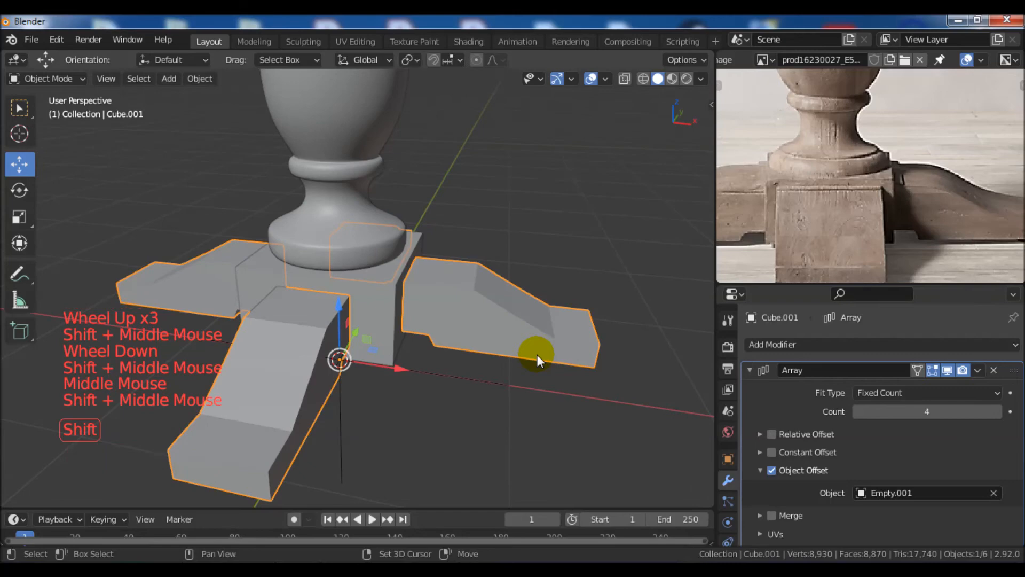
pyautogui.hotkey('shift', 'h')
pyautogui.moveTo(414, 354)
pyautogui.mouseDown(button='middle')
pyautogui.moveTo(543, 358)
pyautogui.moveTo(340, 360)
pyautogui.moveTo(415, 358)
pyautogui.mouseUp(button='middle')
pyautogui.scroll(1, 409, 361)
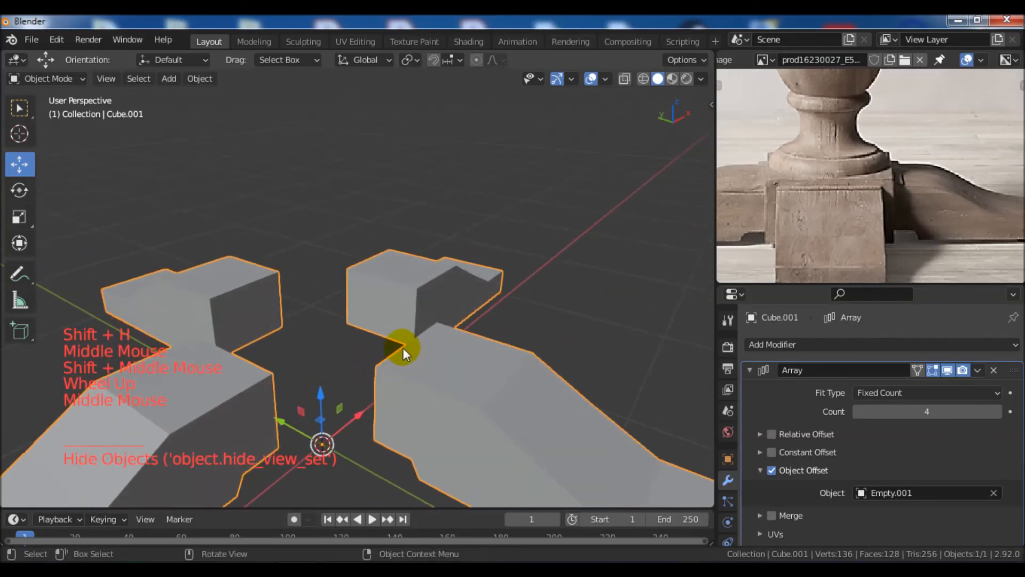
# Step: Delete the foot's inner end face, the one facing the central block
pyautogui.press('Tab')
pyautogui.scroll(3, 403, 347)
pyautogui.click(127, 79)
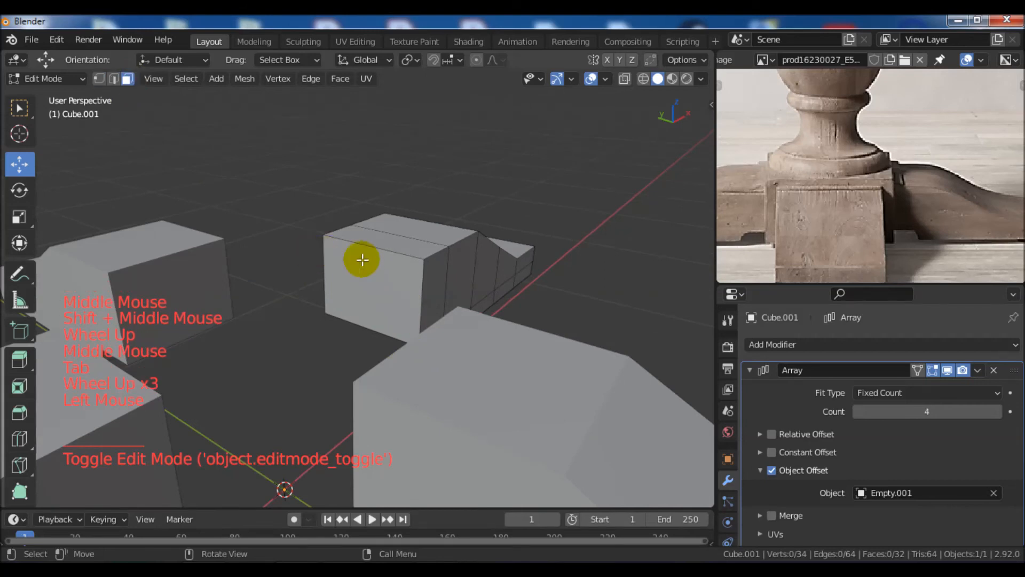
pyautogui.click(327, 254)
pyautogui.moveTo(384, 289); pyautogui.dragTo(355, 321, button='middle')
pyautogui.press('x')
pyautogui.click(403, 265)
pyautogui.scroll(-4, 465, 331)
pyautogui.keyDown('shift'); pyautogui.moveTo(465, 331); pyautogui.dragTo(494, 341, button='middle'); pyautogui.keyUp('shift')
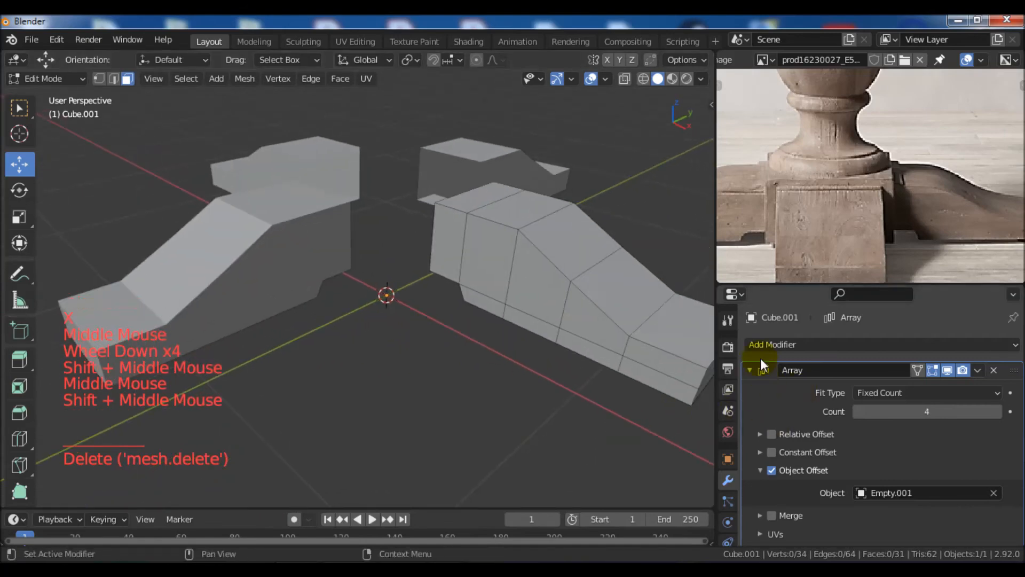
# Step: Add a Subdivision Surface modifier to the foot with viewport levels set to 2
pyautogui.click(750, 370)
pyautogui.click(797, 350)
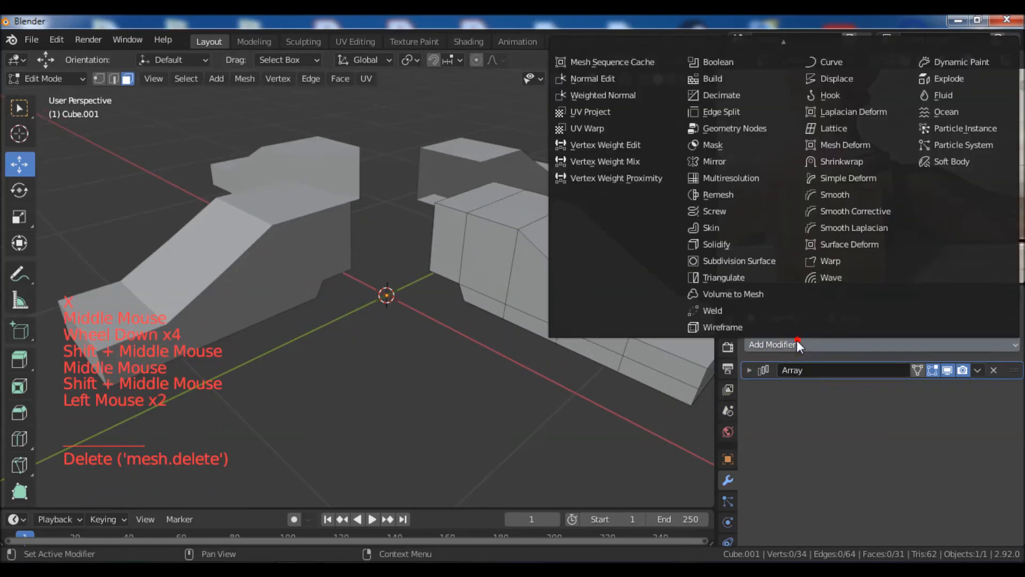
pyautogui.click(728, 260)
pyautogui.keyDown('shift'); pyautogui.moveTo(592, 344); pyautogui.dragTo(520, 343, button='middle'); pyautogui.keyUp('shift')
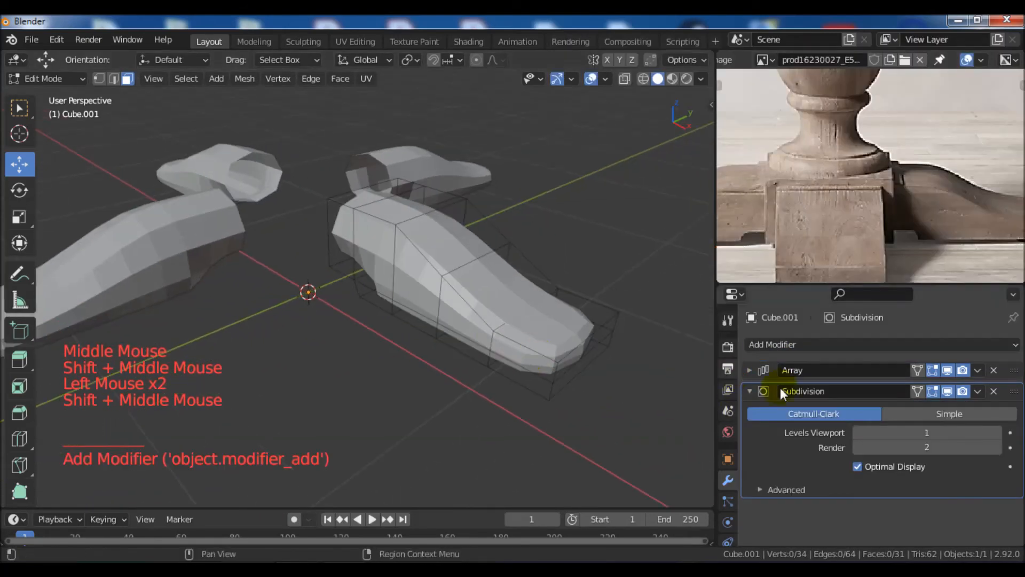
pyautogui.click(996, 434)
# Step: Add a supporting edge loop across the foot's toe, slid by a factor of about 0.76 toward its outer end
pyautogui.moveTo(531, 400); pyautogui.dragTo(438, 390, button='middle')
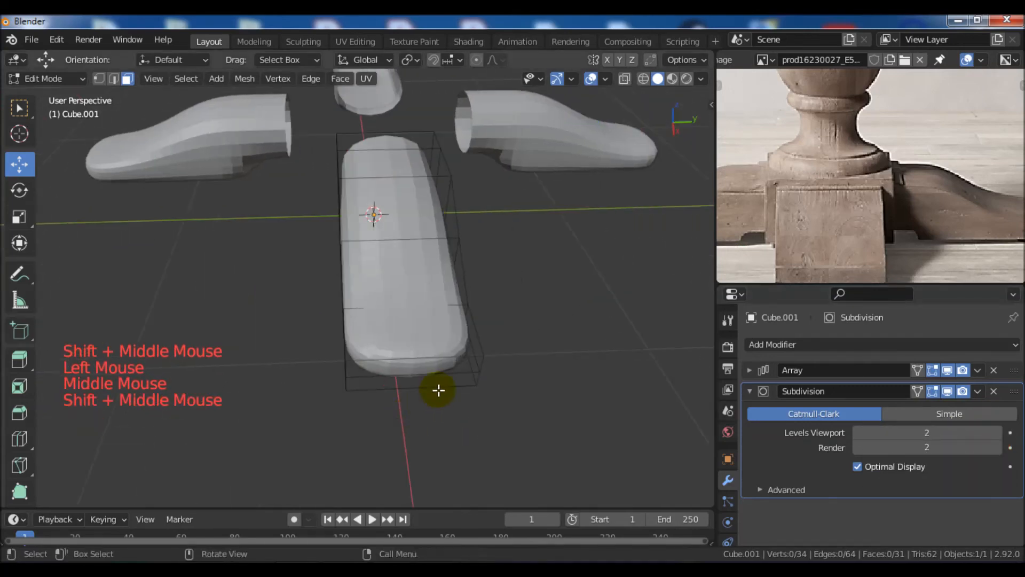
pyautogui.moveTo(430, 341); pyautogui.dragTo(567, 335, button='middle')
pyautogui.moveTo(413, 407); pyautogui.dragTo(419, 373, button='middle')
pyautogui.scroll(2, 440, 405)
pyautogui.hotkey('ctrl', 'r')
pyautogui.click(420, 374)
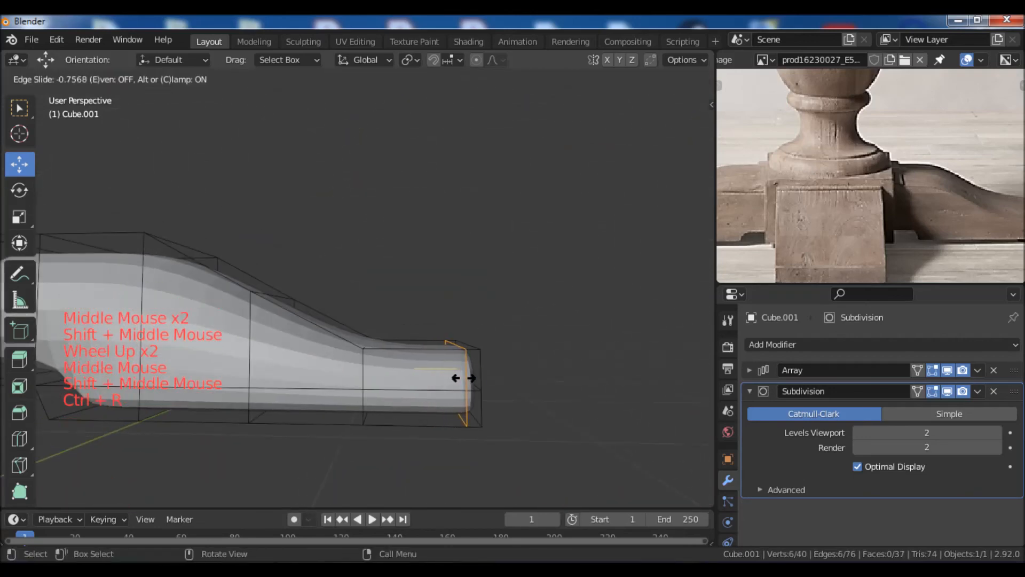
pyautogui.click(464, 377)
pyautogui.moveTo(468, 377); pyautogui.dragTo(490, 408, button='middle')
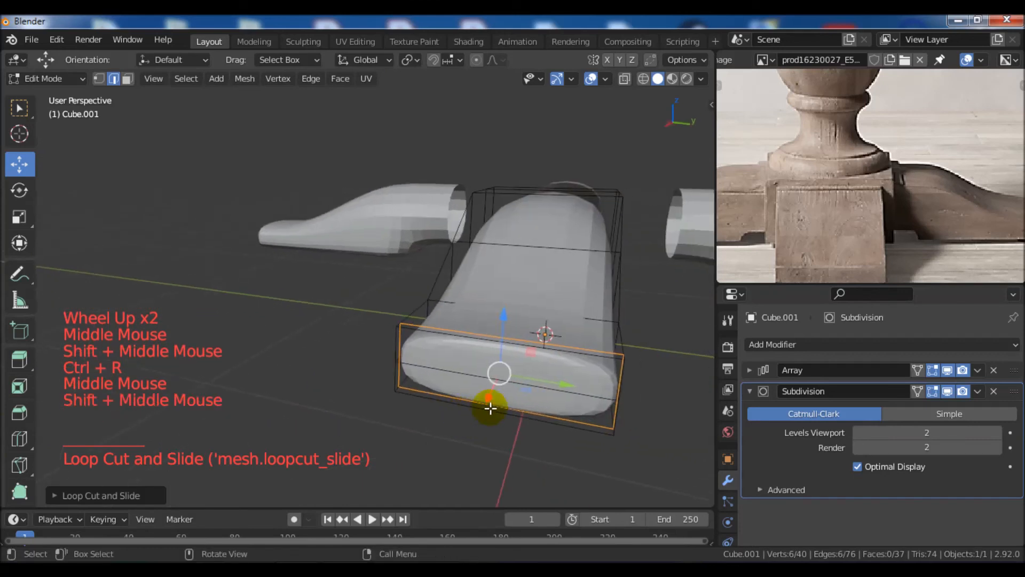
# Step: Add two evenly spaced lengthwise edge loops along the foot
pyautogui.hotkey('ctrl', 'r')
pyautogui.scroll(1, 540, 367)
pyautogui.click(540, 367)
pyautogui.click(540, 367)
pyautogui.moveTo(558, 435); pyautogui.dragTo(563, 429, button='middle')
pyautogui.press('s')
pyautogui.press('x')
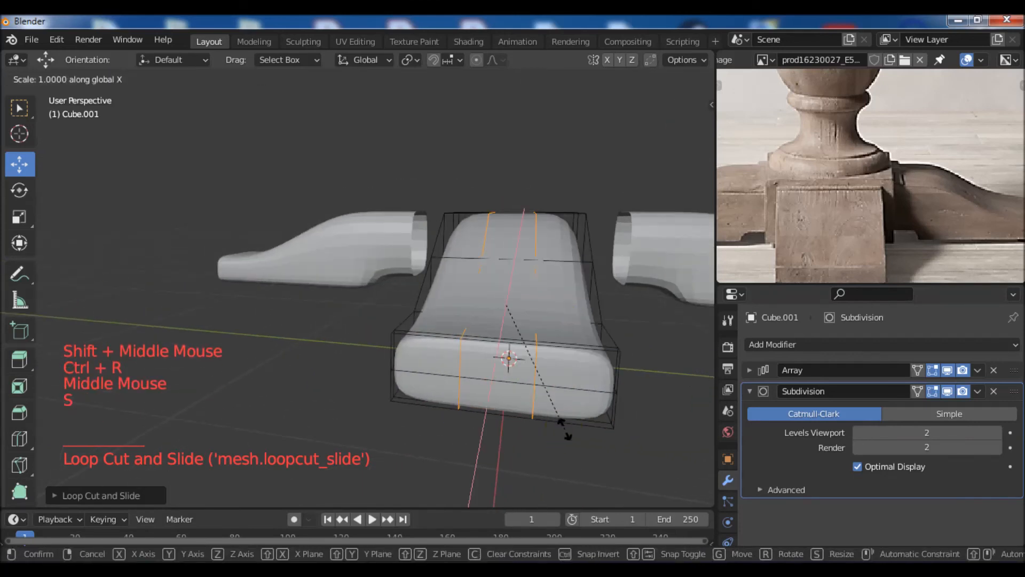
pyautogui.rightClick(622, 433)
pyautogui.press('s')
pyautogui.press('x')
pyautogui.rightClick(679, 434)
# Step: Scale the two lengthwise edge loops apart along Y until they sit close to the foot's side edges
pyautogui.moveTo(574, 451); pyautogui.dragTo(619, 499, button='middle')
pyautogui.scroll(-1, 569, 432)
pyautogui.scroll(-2, 568, 431)
pyautogui.moveTo(569, 431); pyautogui.dragTo(577, 442, button='middle')
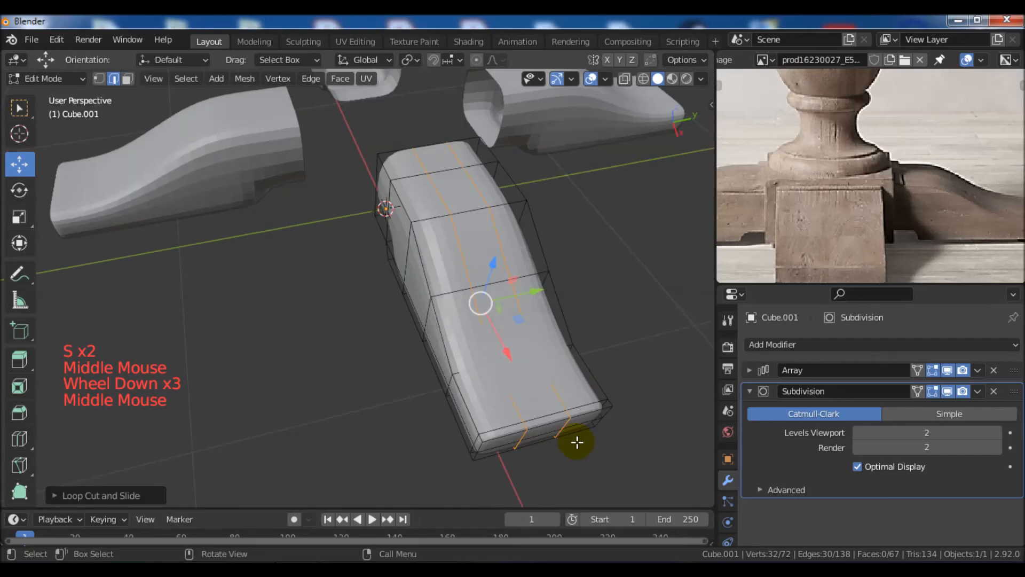
pyautogui.press('s')
pyautogui.press('y')
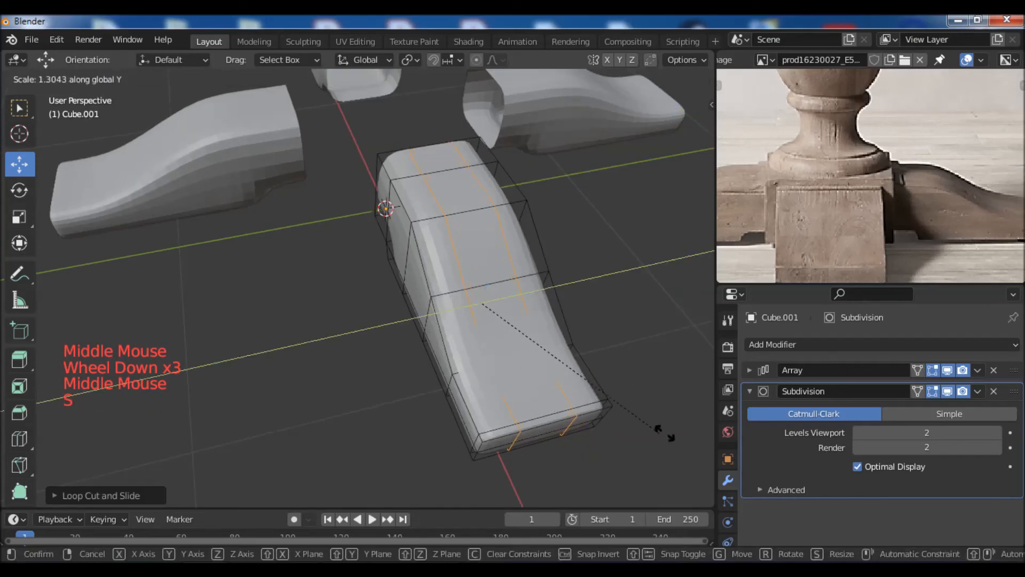
pyautogui.click(748, 454)
pyautogui.keyDown('shift'); pyautogui.moveTo(606, 373); pyautogui.dragTo(472, 374, button='middle'); pyautogui.keyUp('shift')
pyautogui.press('s')
pyautogui.press('y')
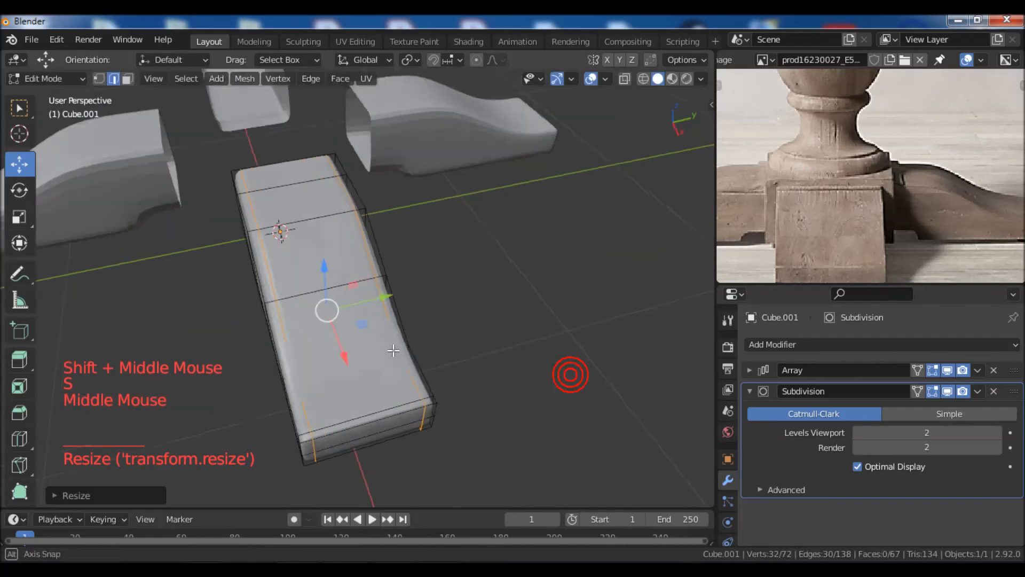
# Step: Add an edge loop just outward of the foot's underside step, slid by a factor of about 0.74
pyautogui.moveTo(572, 373); pyautogui.dragTo(405, 368, button='middle')
pyautogui.keyDown('shift'); pyautogui.moveTo(405, 367); pyautogui.dragTo(452, 373, button='middle'); pyautogui.keyUp('shift')
pyautogui.moveTo(378, 339); pyautogui.dragTo(415, 363, button='middle')
pyautogui.scroll(1, 309, 359)
pyautogui.moveTo(309, 360); pyautogui.dragTo(309, 335, button='middle')
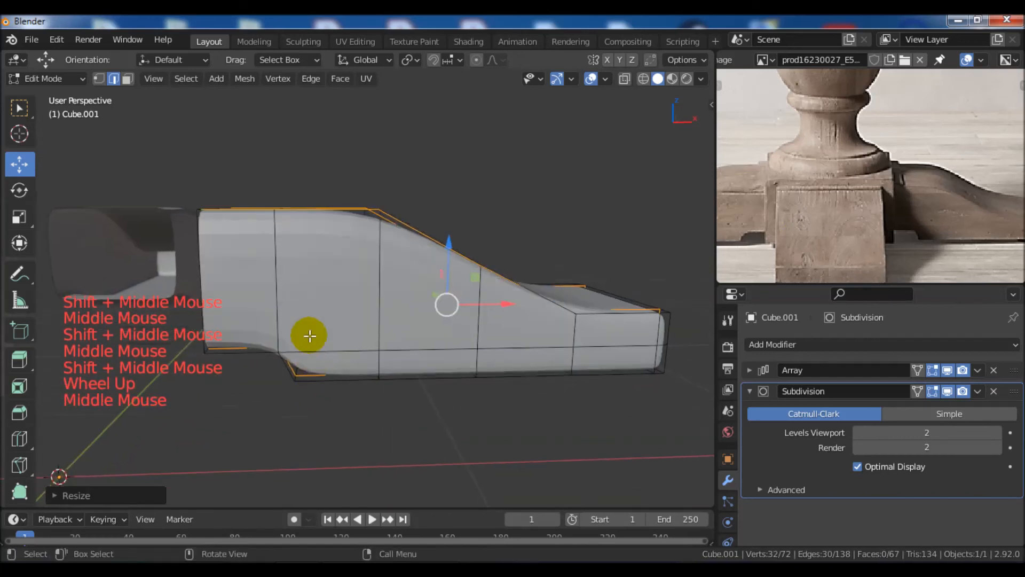
pyautogui.hotkey('ctrl', 'r')
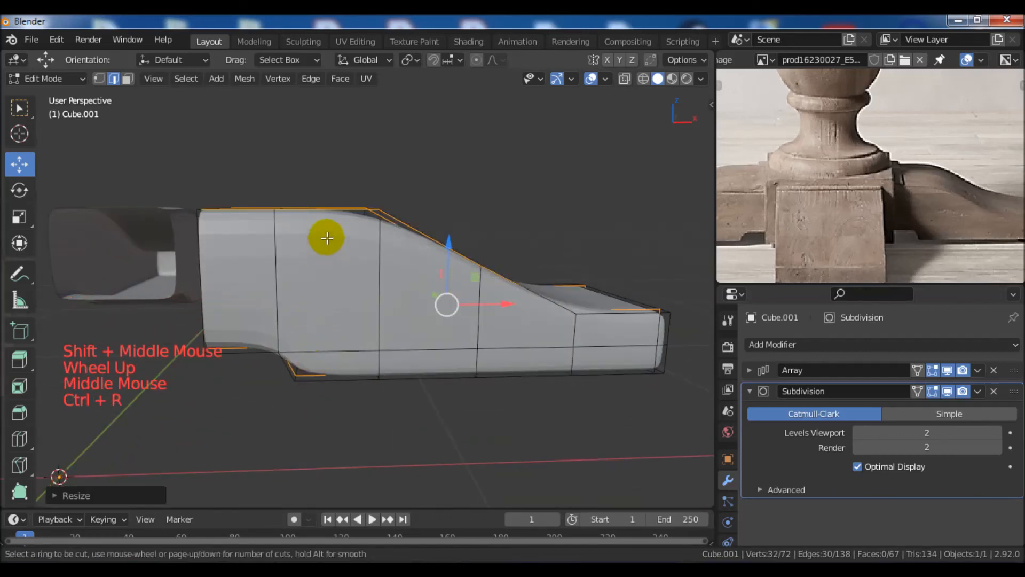
pyautogui.click(324, 216)
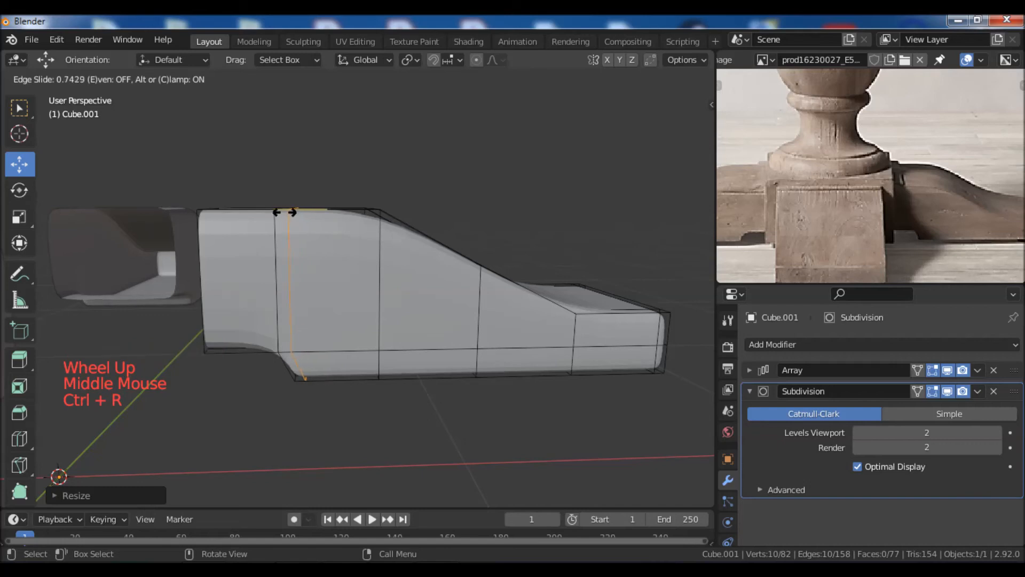
pyautogui.click(284, 212)
# Step: Add an edge loop just inward of the underside step, slid by a factor of about 0.74, and leave Edit Mode
pyautogui.keyDown('shift'); pyautogui.moveTo(298, 290); pyautogui.dragTo(299, 299, button='middle'); pyautogui.keyUp('shift')
pyautogui.moveTo(299, 299); pyautogui.dragTo(299, 303, button='middle')
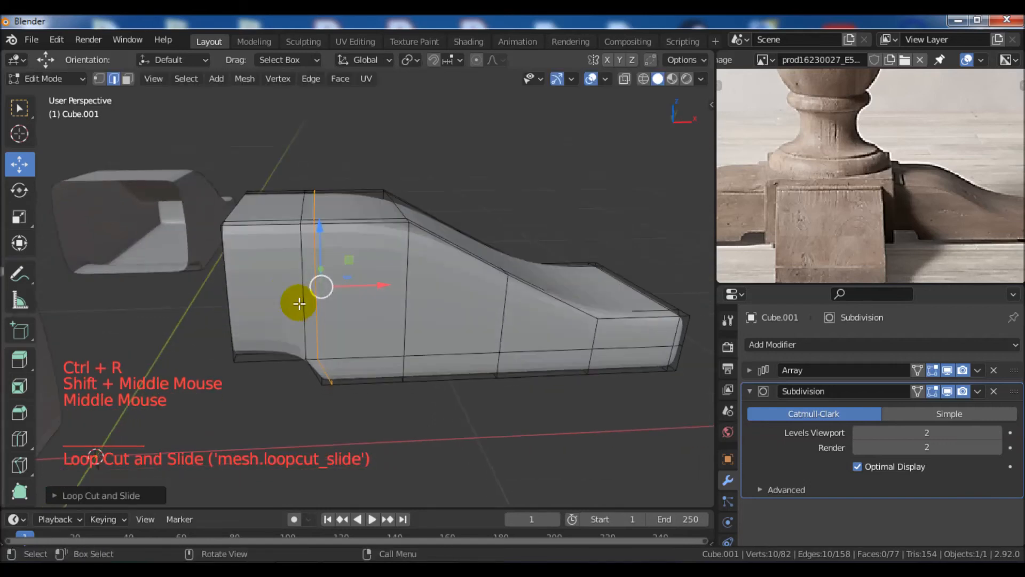
pyautogui.click(266, 243)
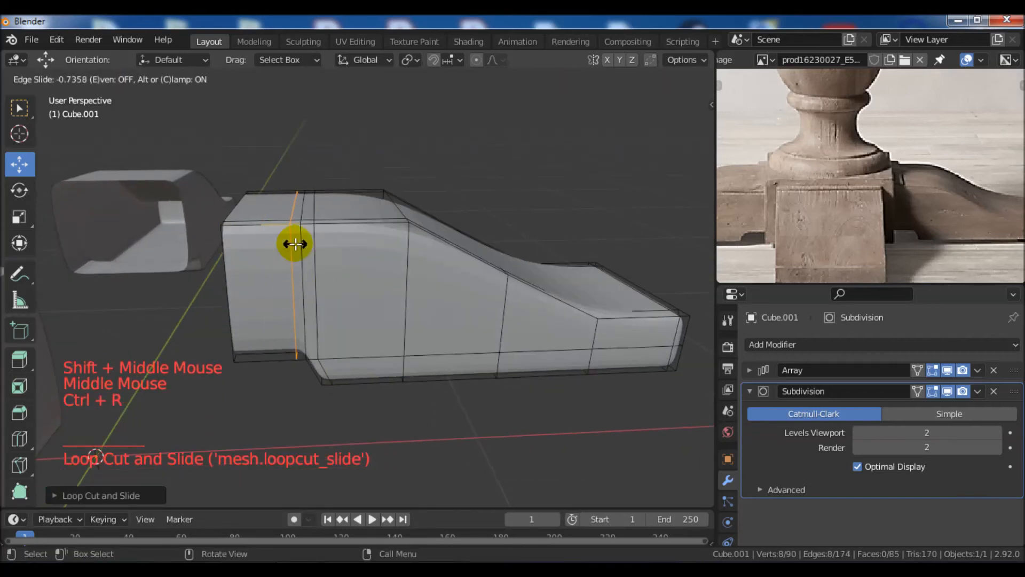
pyautogui.click(295, 243)
pyautogui.scroll(-2, 444, 391)
pyautogui.keyDown('shift'); pyautogui.moveTo(444, 391); pyautogui.dragTo(478, 385, button='middle'); pyautogui.keyUp('shift')
pyautogui.moveTo(477, 385); pyautogui.dragTo(522, 380, button='middle')
pyautogui.scroll(1, 421, 370)
pyautogui.press('Tab')
# Step: Apply smooth shading to the foot
pyautogui.moveTo(423, 373); pyautogui.dragTo(446, 457, button='middle')
pyautogui.scroll(-3, 374, 380)
pyautogui.keyDown('shift'); pyautogui.moveTo(447, 457); pyautogui.dragTo(469, 402, button='middle'); pyautogui.keyUp('shift')
pyautogui.scroll(2, 377, 401)
pyautogui.scroll(3, 377, 402)
pyautogui.keyDown('shift'); pyautogui.moveTo(376, 401); pyautogui.dragTo(393, 288, button='middle'); pyautogui.keyUp('shift')
pyautogui.scroll(-2, 383, 351)
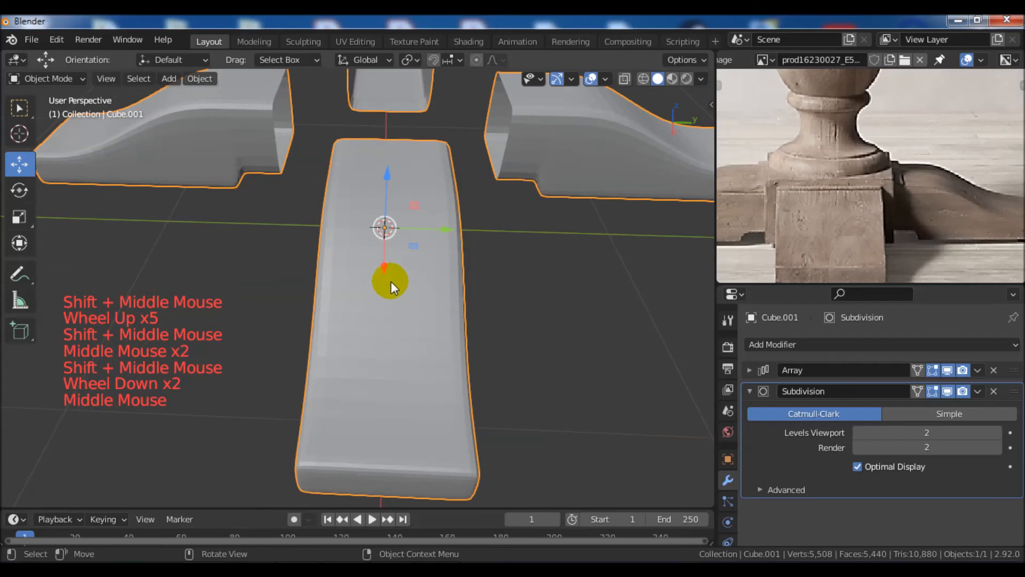
pyautogui.rightClick(391, 281)
pyautogui.click(387, 280)
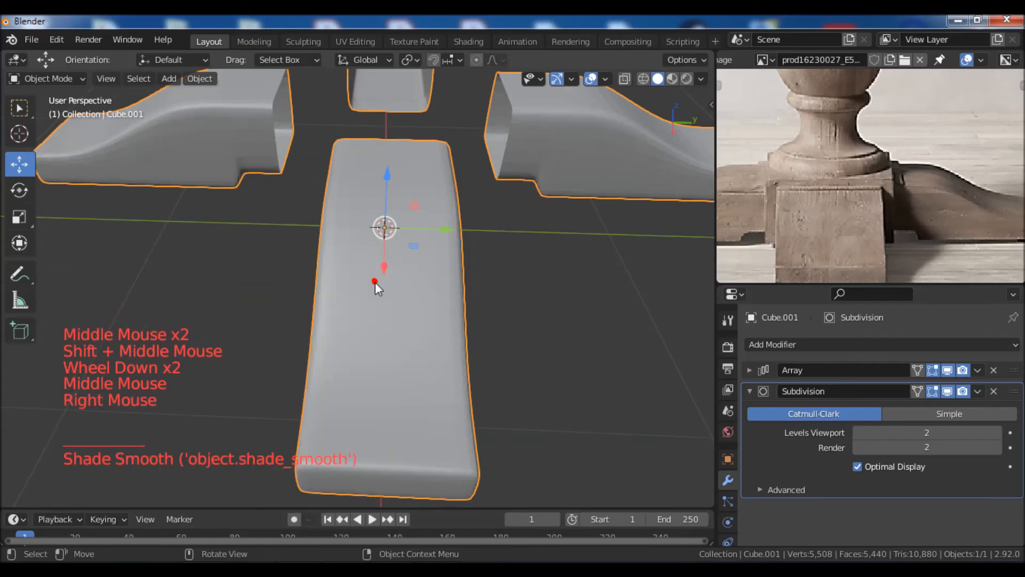
# Step: Unhide all the table's objects and clear the selection
pyautogui.scroll(-3, 400, 347)
pyautogui.moveTo(400, 347); pyautogui.dragTo(376, 377, button='middle')
pyautogui.scroll(-3, 379, 335)
pyautogui.hotkey('alt', 'h')
pyautogui.scroll(-4, 449, 337)
pyautogui.scroll(2, 415, 366)
pyautogui.scroll(3, 425, 389)
pyautogui.hotkey('alt', 'a')
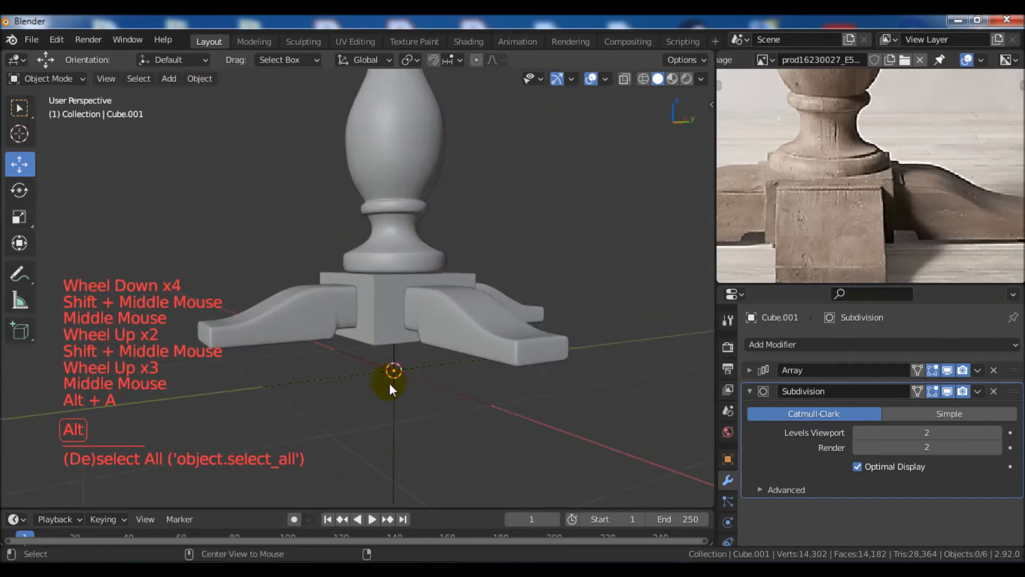
# Step: Save the project over the existing table.blend in the D:\Blender Project\table folder
pyautogui.scroll(-2, 501, 319)
pyautogui.keyDown('shift'); pyautogui.moveTo(502, 319); pyautogui.dragTo(480, 420, button='middle'); pyautogui.keyUp('shift')
pyautogui.scroll(-4, 466, 419)
pyautogui.scroll(2, 475, 383)
pyautogui.scroll(2, 526, 411)
pyautogui.moveTo(480, 419); pyautogui.dragTo(511, 404, button='middle')
pyautogui.scroll(-4, 552, 417)
pyautogui.hotkey('ctrl', 's')
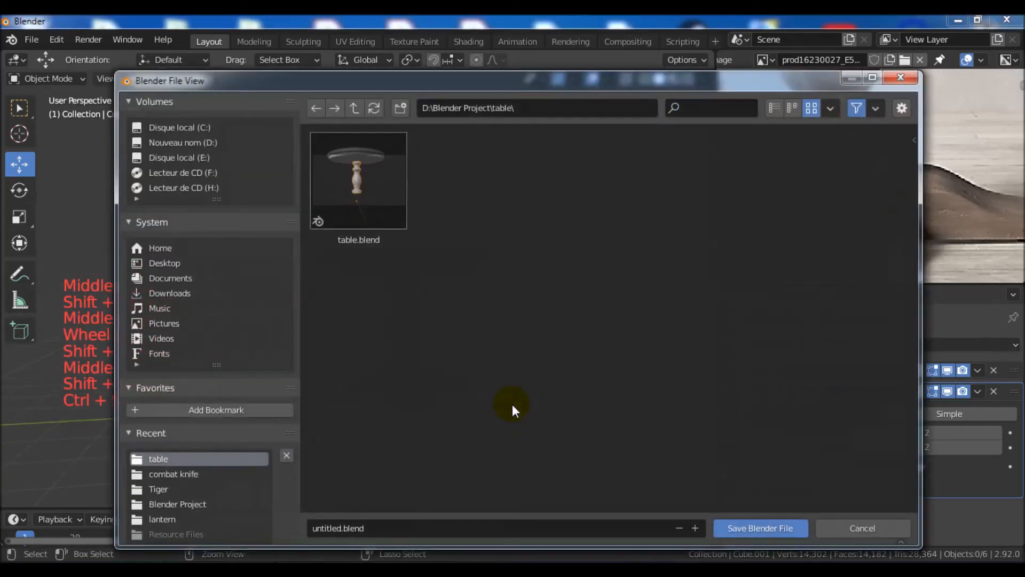
pyautogui.click(379, 525)
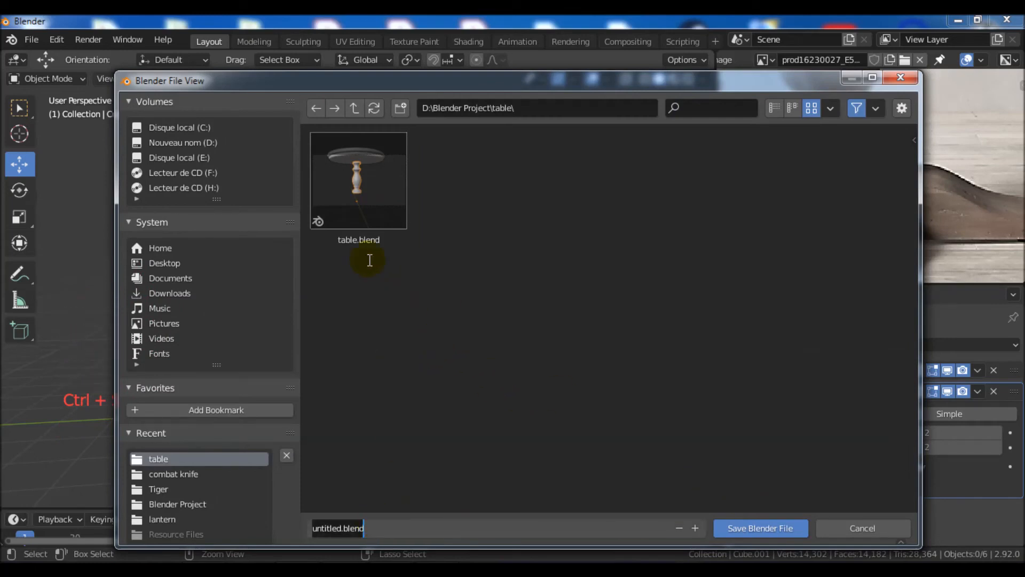
pyautogui.click(357, 187)
pyautogui.click(367, 184)
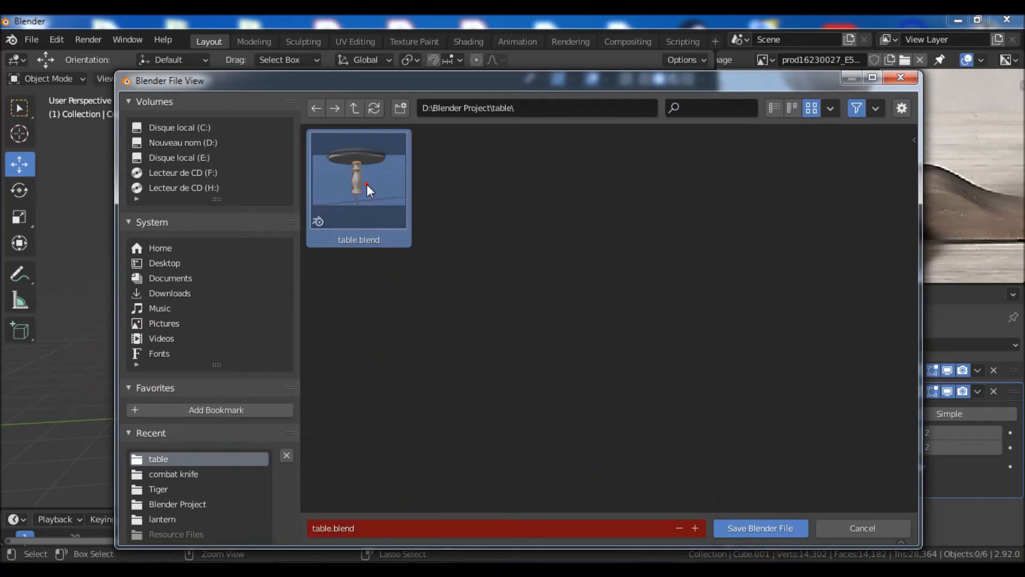
pyautogui.click(761, 531)
# Step: Examine the bracket under the tabletop in the reference photo and compare it with the model in front view
pyautogui.scroll(2, 558, 370)
pyautogui.moveTo(559, 370); pyautogui.dragTo(558, 408, button='middle')
pyautogui.scroll(2, 558, 409)
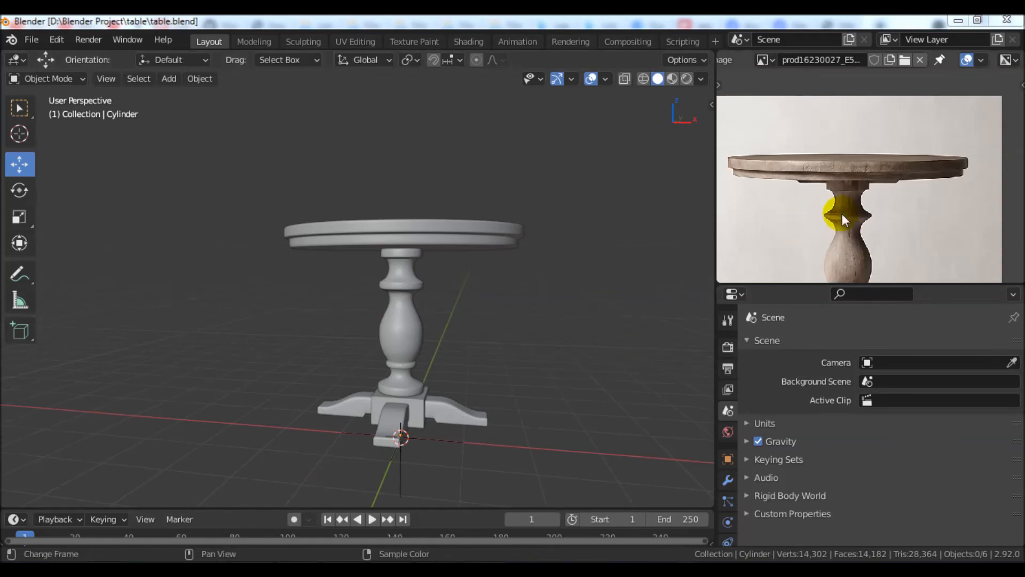
pyautogui.moveTo(847, 212); pyautogui.dragTo(836, 192, button='middle')
pyautogui.scroll(5, 827, 226)
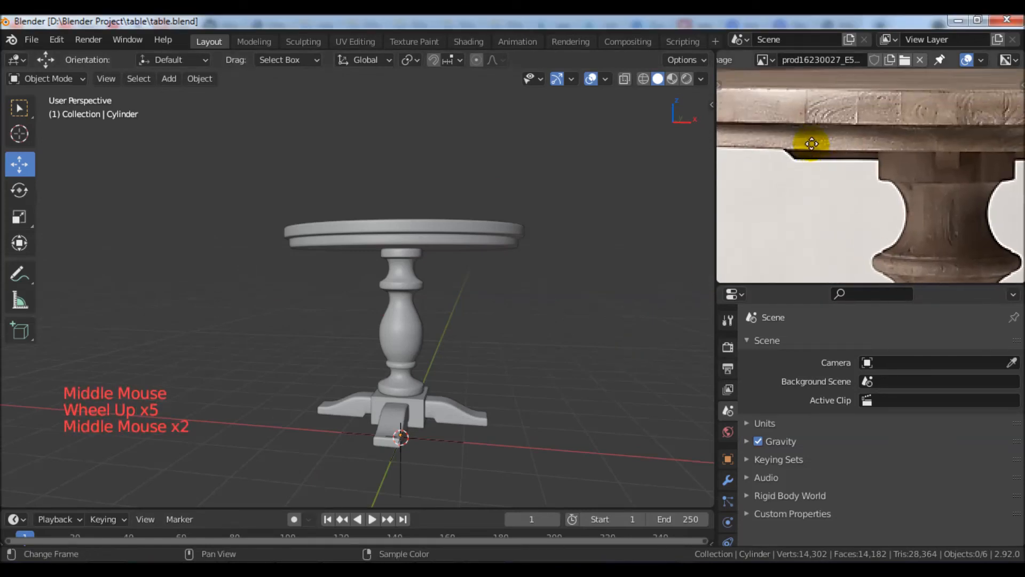
pyautogui.moveTo(806, 142); pyautogui.dragTo(816, 165, button='middle')
pyautogui.scroll(1, 526, 229)
pyautogui.scroll(1, 526, 229)
pyautogui.press('KP_1')
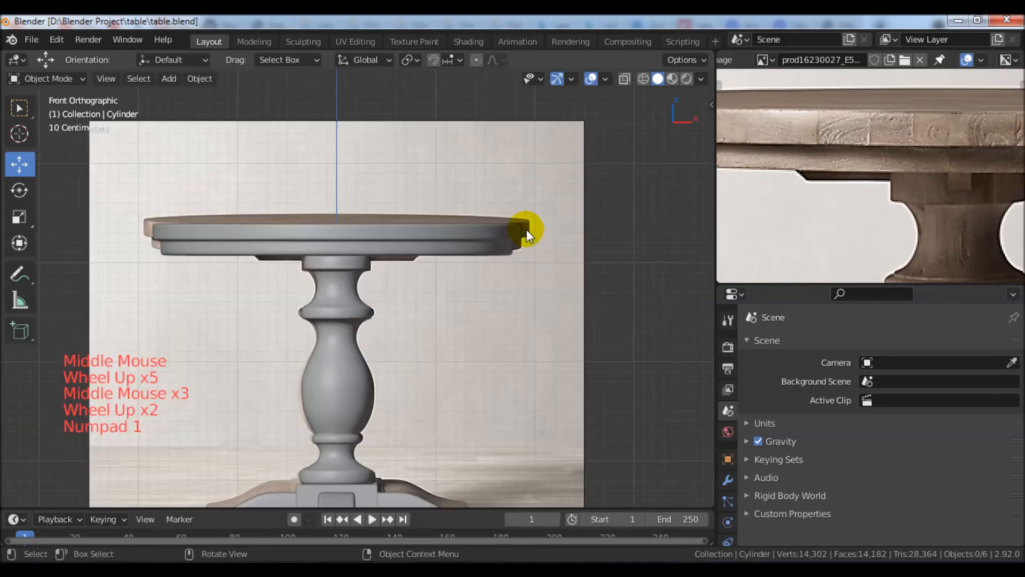
pyautogui.scroll(1, 526, 229)
pyautogui.scroll(1, 512, 236)
pyautogui.keyDown('shift'); pyautogui.moveTo(513, 236); pyautogui.dragTo(474, 154, button='middle'); pyautogui.keyUp('shift')
pyautogui.scroll(-3, 481, 224)
pyautogui.keyDown('shift'); pyautogui.moveTo(480, 224); pyautogui.dragTo(490, 251, button='middle'); pyautogui.keyUp('shift')
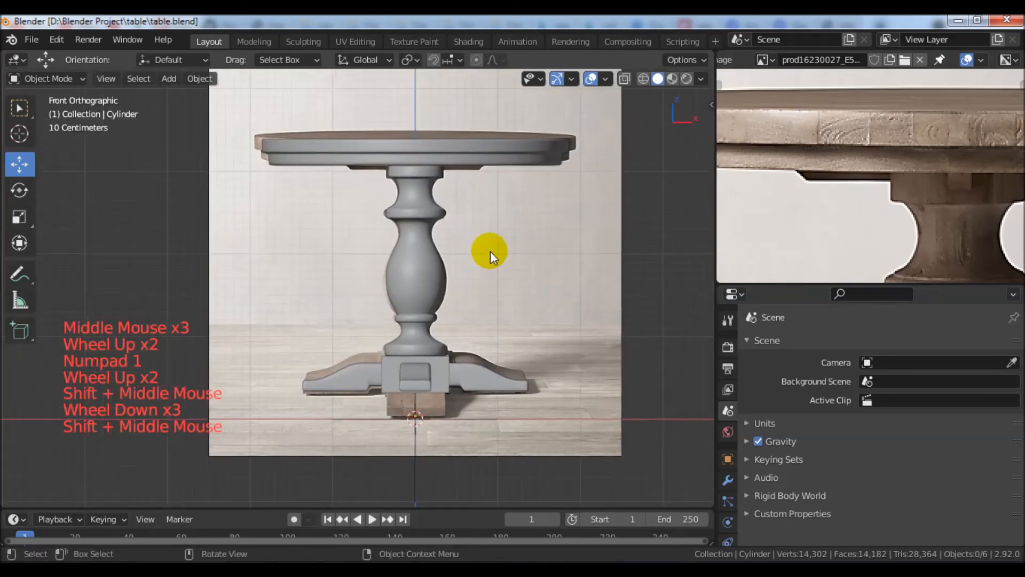
# Step: Add a cube at the table's base, enter Edit Mode and show the viewport in wireframe
pyautogui.hotkey('shift', 'a')
pyautogui.moveTo(443, 249)
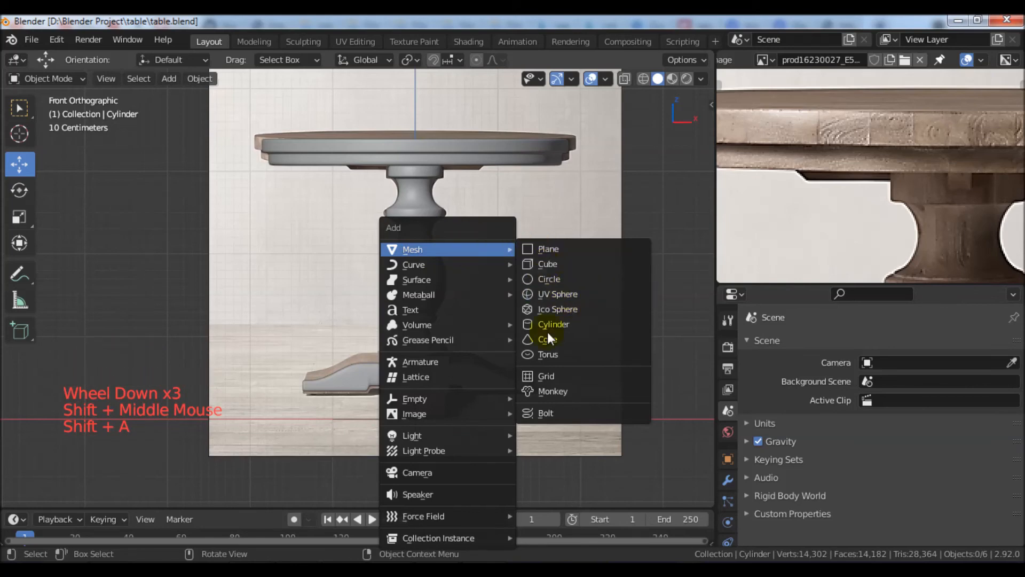
pyautogui.click(551, 265)
pyautogui.scroll(-3, 532, 350)
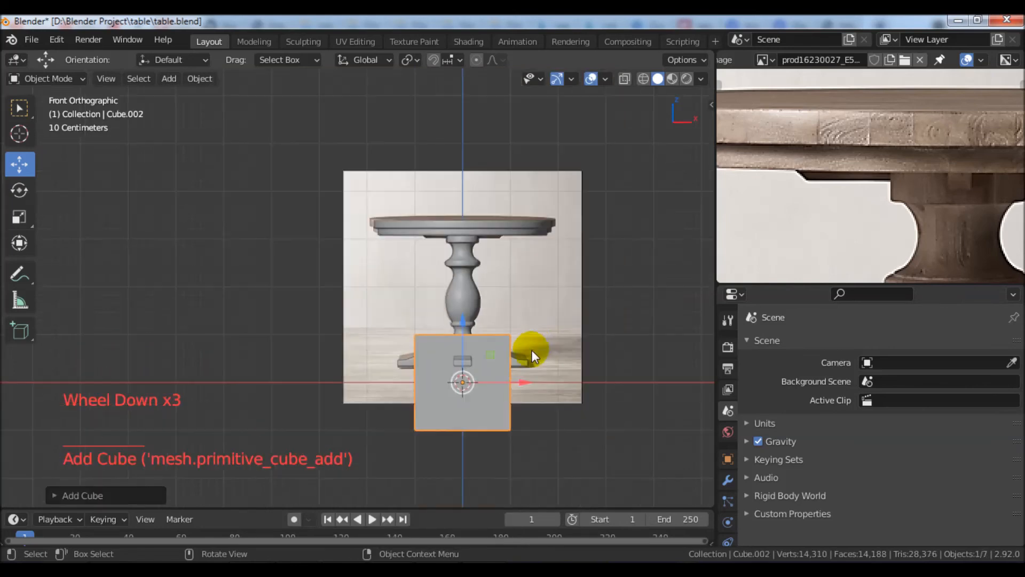
pyautogui.keyDown('shift'); pyautogui.moveTo(531, 350); pyautogui.dragTo(534, 346, button='middle'); pyautogui.keyUp('shift')
pyautogui.scroll(1, 523, 352)
pyautogui.press('Tab')
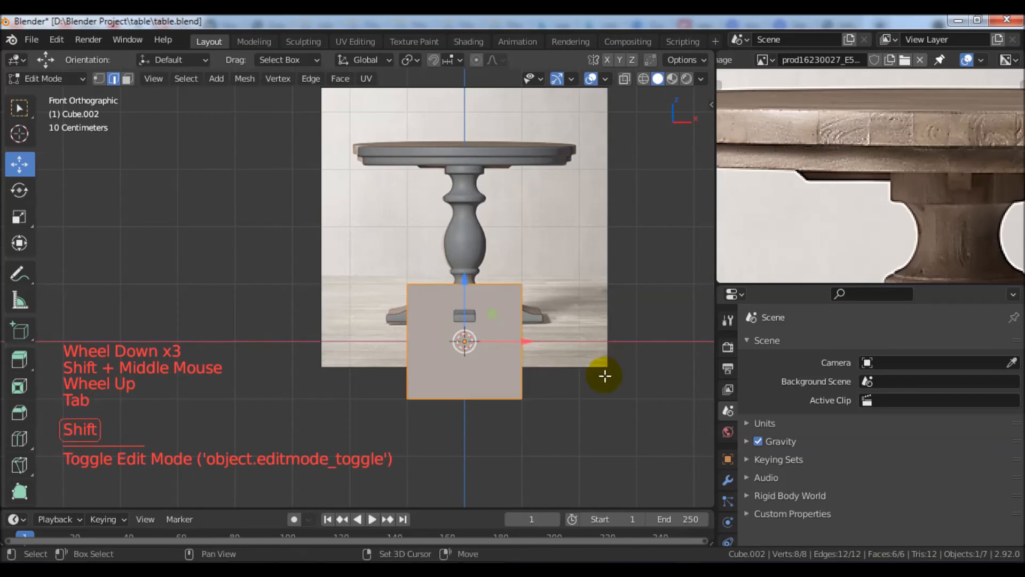
pyautogui.keyDown('shift'); pyautogui.moveTo(604, 373); pyautogui.dragTo(542, 377, button='middle'); pyautogui.keyUp('shift')
pyautogui.press('z')
pyautogui.click(502, 378)
pyautogui.scroll(1, 473, 359)
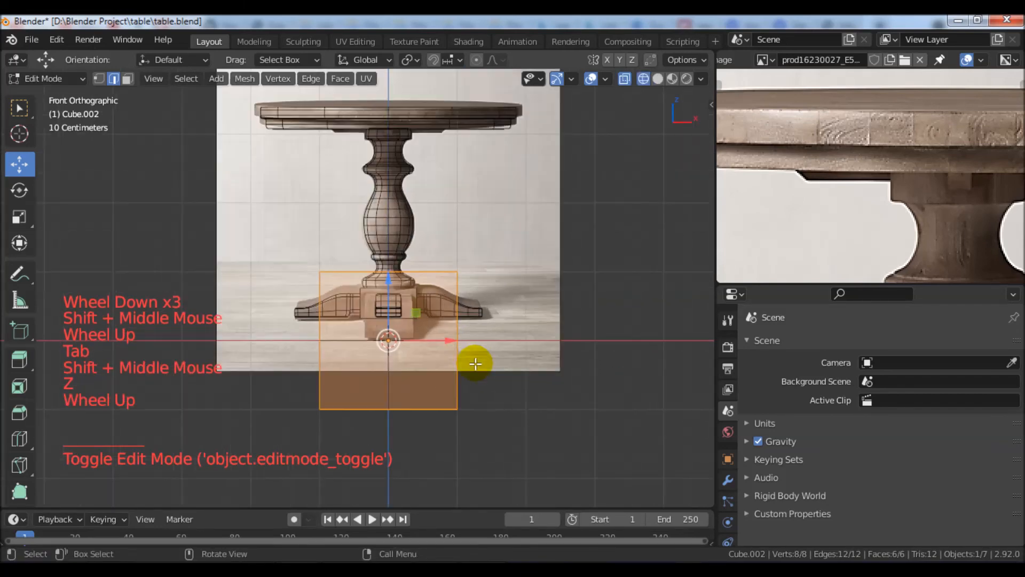
# Step: Move the cube's mesh up to the tabletop and scale it down to about 0.2
pyautogui.scroll(-2, 491, 360)
pyautogui.keyDown('shift'); pyautogui.moveTo(504, 360); pyautogui.dragTo(497, 381, button='middle'); pyautogui.keyUp('shift')
pyautogui.scroll(1, 497, 381)
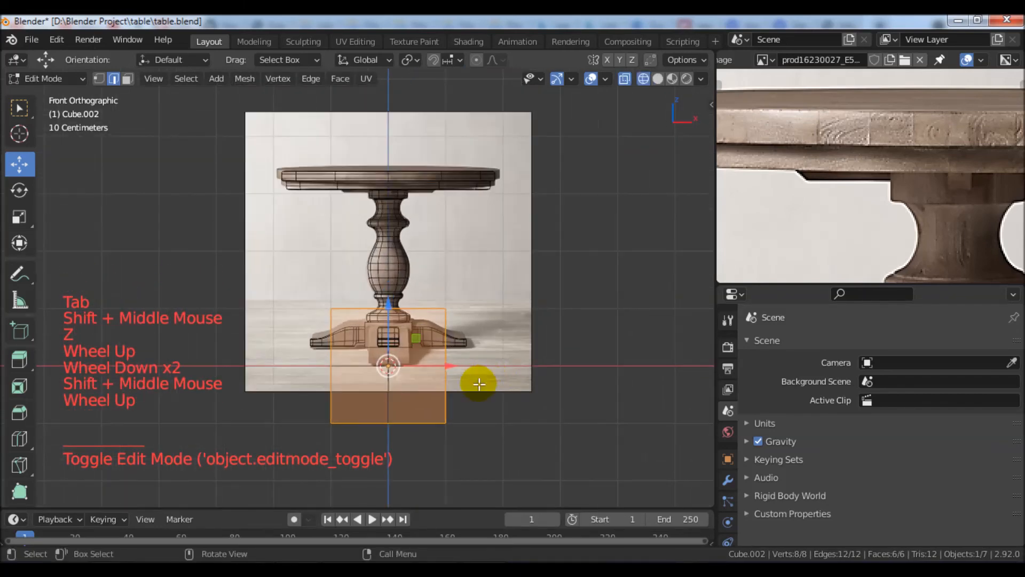
pyautogui.press('g')
pyautogui.click(515, 206)
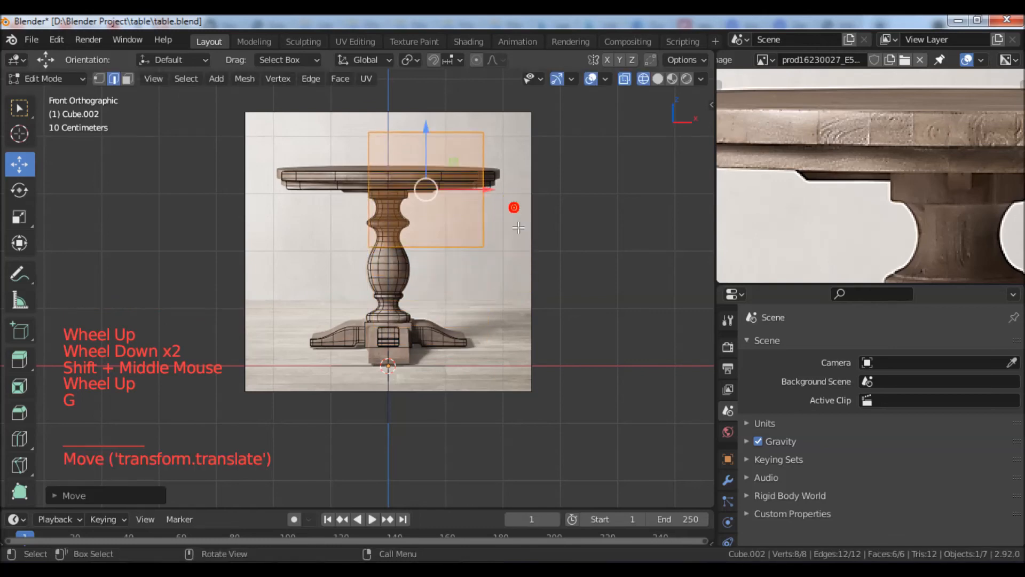
pyautogui.keyDown('shift'); pyautogui.moveTo(515, 206); pyautogui.dragTo(502, 364, button='middle'); pyautogui.keyUp('shift')
pyautogui.scroll(5, 503, 364)
pyautogui.press('s')
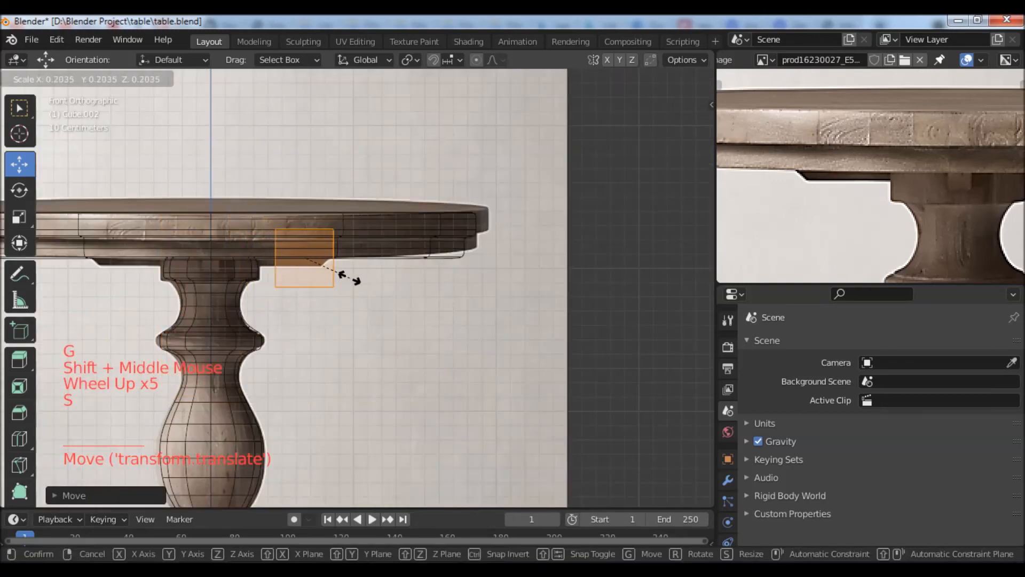
pyautogui.click(335, 274)
# Step: Shrink the cube to the bracket's thickness and align it with the bracket's inner end beside the column, just under the tabletop
pyautogui.keyDown('shift'); pyautogui.moveTo(426, 299); pyautogui.dragTo(464, 299, button='middle'); pyautogui.keyUp('shift')
pyautogui.scroll(6, 503, 309)
pyautogui.press('s')
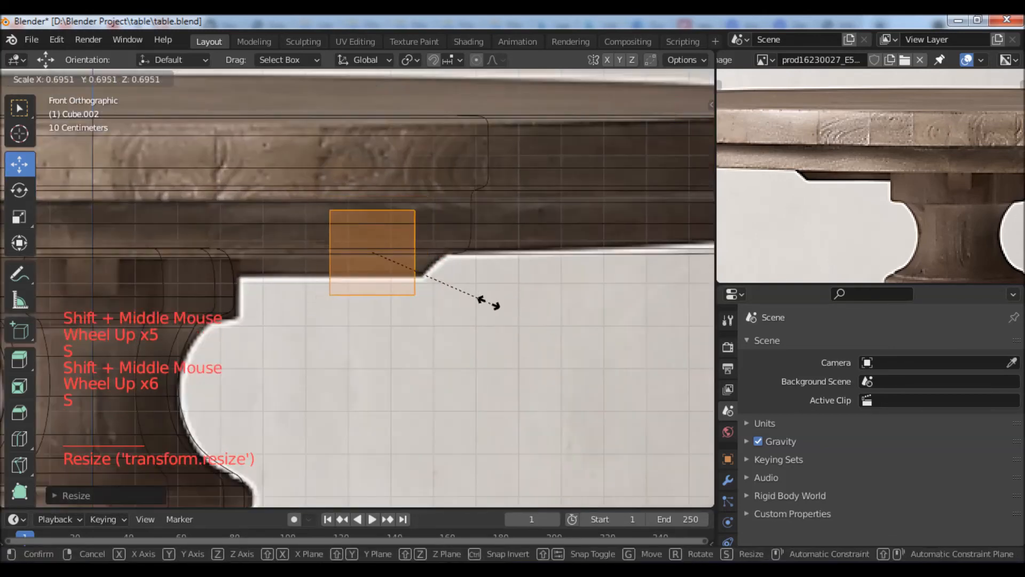
pyautogui.click(457, 293)
pyautogui.press('g')
pyautogui.click(348, 297)
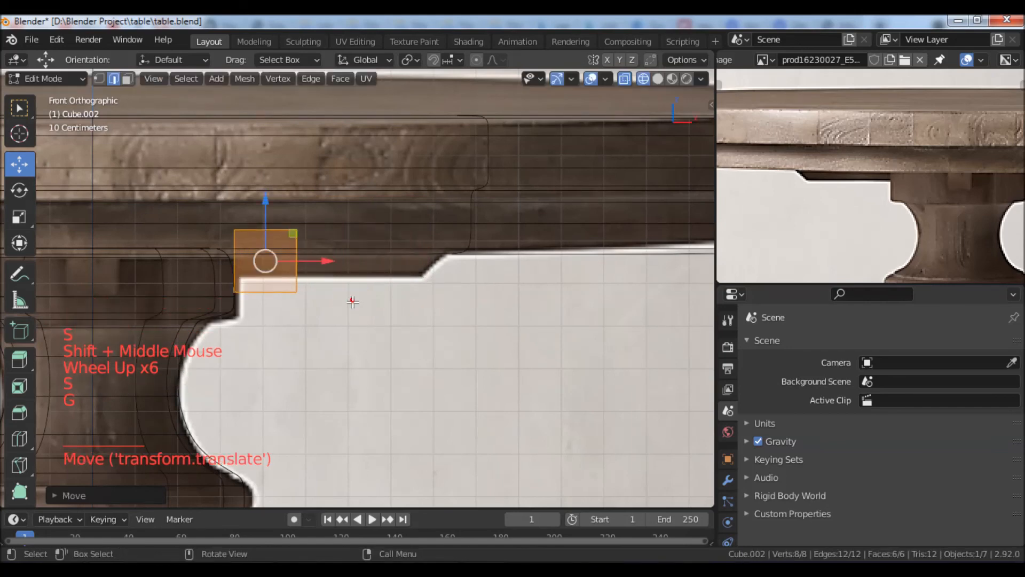
pyautogui.keyDown('shift'); pyautogui.moveTo(348, 297); pyautogui.dragTo(453, 315, button='middle'); pyautogui.keyUp('shift')
pyautogui.scroll(2, 454, 314)
pyautogui.press('s')
pyautogui.click(393, 286)
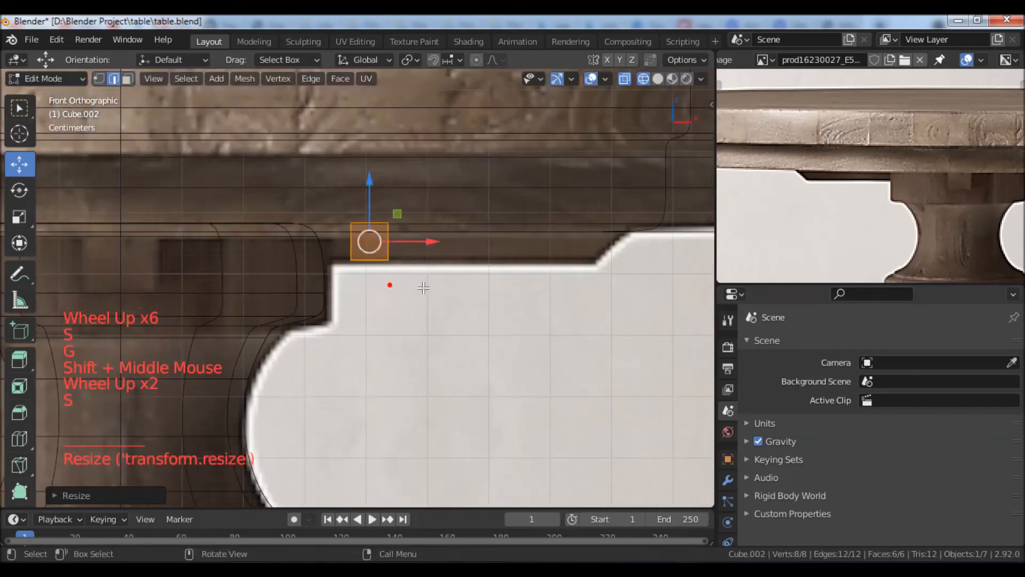
pyautogui.press('g')
pyautogui.click(410, 289)
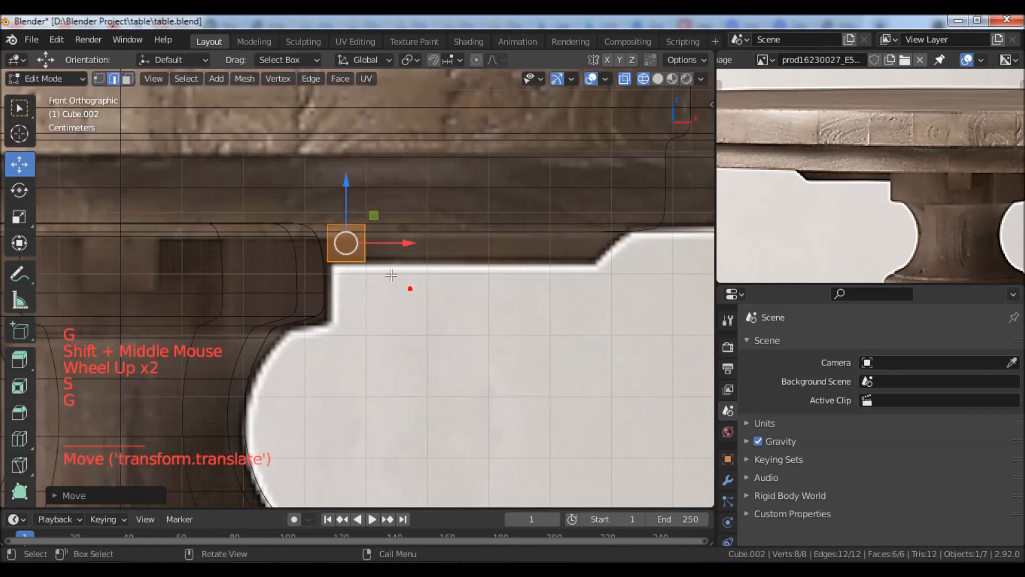
# Step: Stretch the cube's outer face along X to where the bracket's sloped end begins in the reference
pyautogui.click(127, 80)
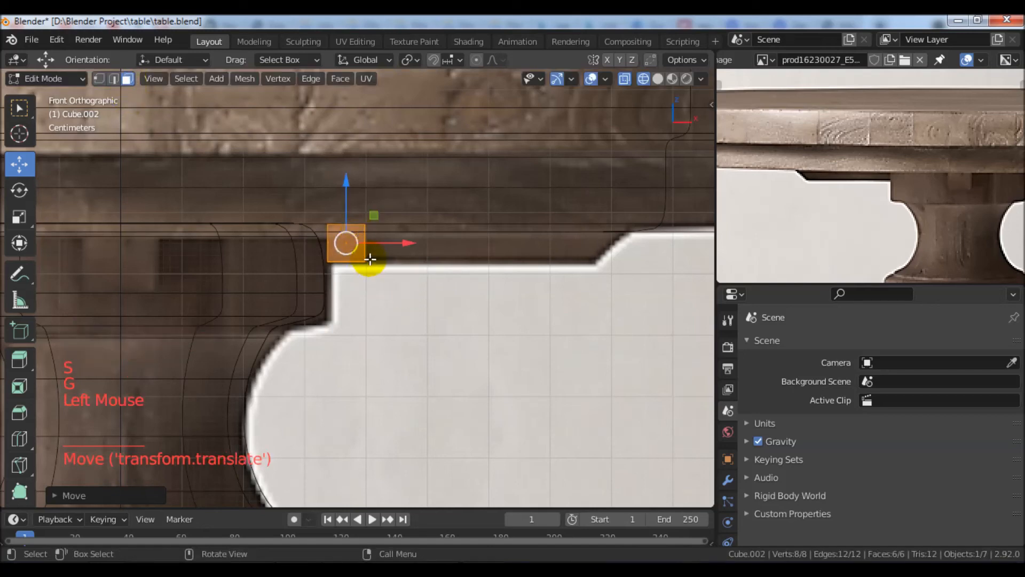
pyautogui.click(365, 241)
pyautogui.moveTo(414, 245); pyautogui.dragTo(645, 248)
pyautogui.keyDown('shift'); pyautogui.moveTo(602, 274); pyautogui.dragTo(448, 274, button='middle'); pyautogui.keyUp('shift')
pyautogui.moveTo(505, 242); pyautogui.dragTo(507, 242)
pyautogui.keyDown('shift'); pyautogui.moveTo(530, 279); pyautogui.dragTo(498, 286, button='middle'); pyautogui.keyUp('shift')
# Step: Extrude the bracket's outer end face along X to the far end of the slope
pyautogui.press('e')
pyautogui.rightClick(503, 289)
pyautogui.moveTo(466, 255); pyautogui.dragTo(507, 257)
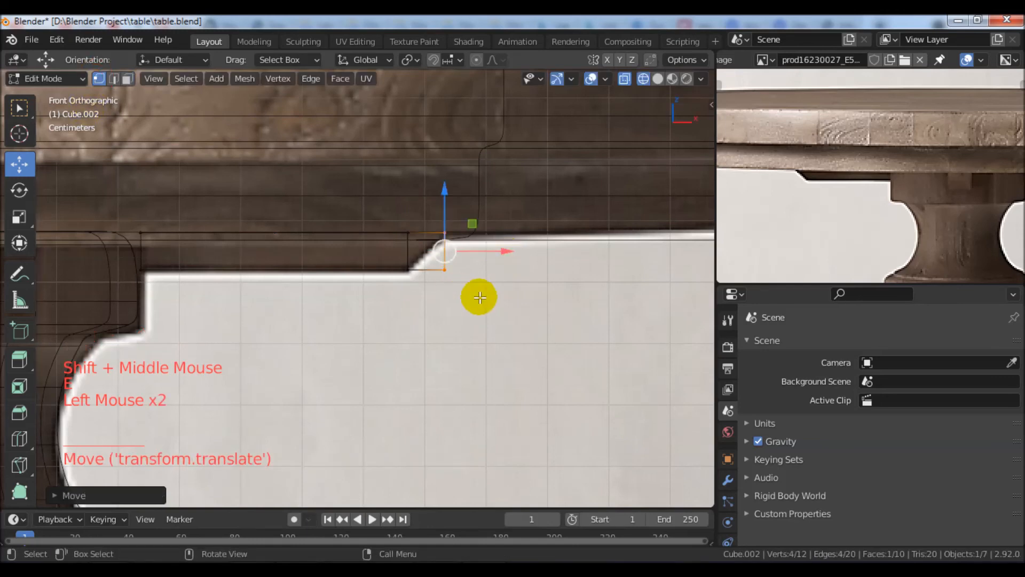
# Step: Raise the two lower vertices of the bracket's outer end to form the sloped tip
pyautogui.hotkey('alt', 'a')
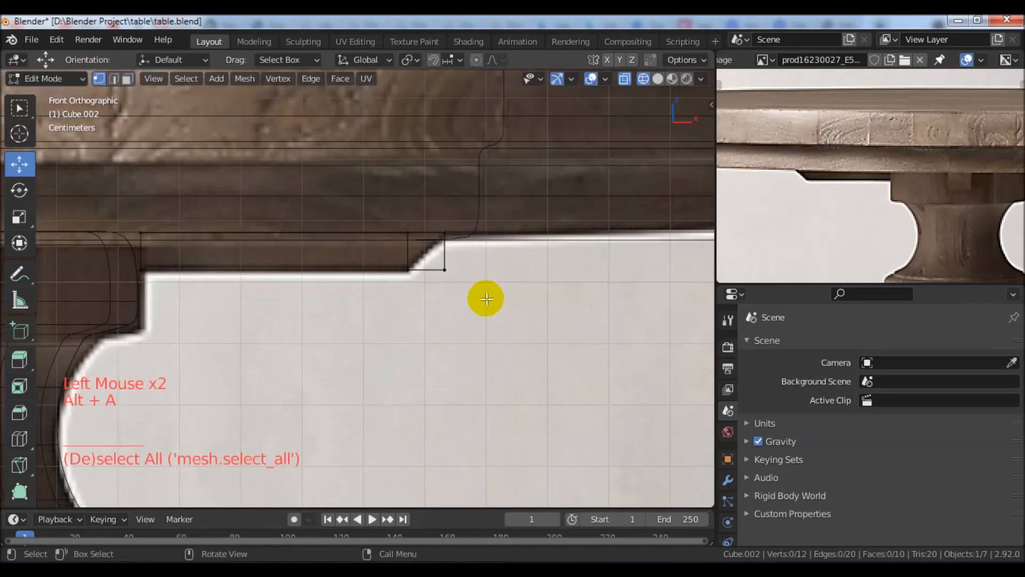
pyautogui.press('b')
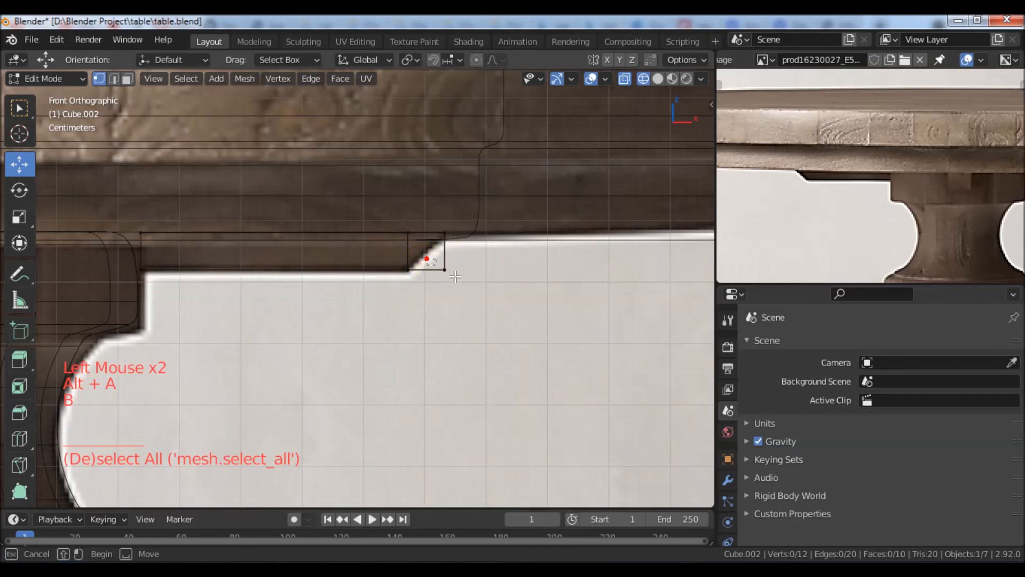
pyautogui.moveTo(469, 285); pyautogui.dragTo(471, 286)
pyautogui.moveTo(447, 204); pyautogui.dragTo(441, 171)
# Step: Move the bracket's inner end vertices inward into the column and delete the face between them
pyautogui.keyDown('shift'); pyautogui.moveTo(195, 306); pyautogui.dragTo(373, 299, button='middle'); pyautogui.keyUp('shift')
pyautogui.keyDown('shift'); pyautogui.moveTo(476, 300); pyautogui.dragTo(450, 307, button='middle'); pyautogui.keyUp('shift')
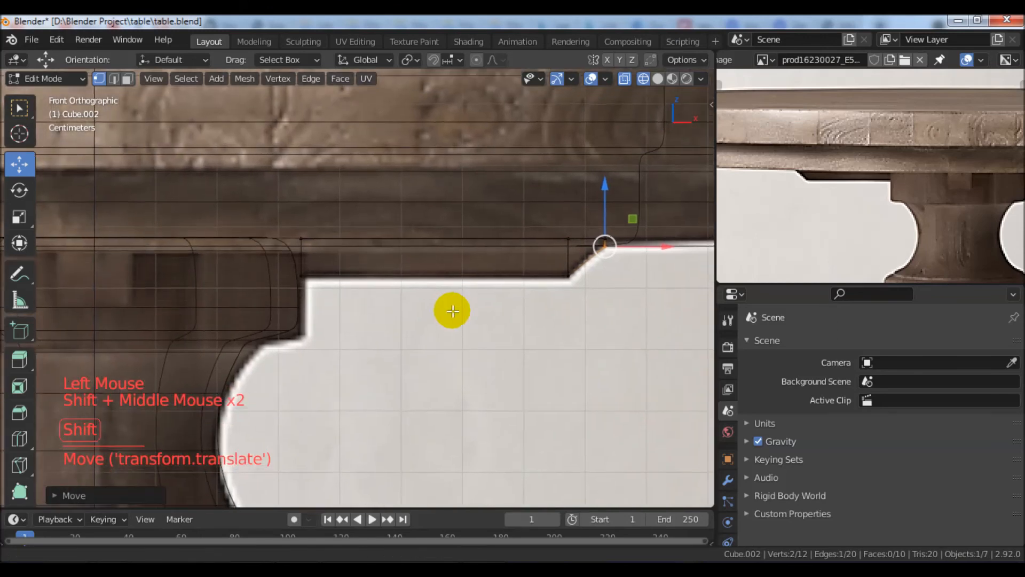
pyautogui.hotkey('alt', 'a')
pyautogui.keyDown('shift'); pyautogui.moveTo(363, 327); pyautogui.dragTo(437, 329, button='middle'); pyautogui.keyUp('shift')
pyautogui.press('b')
pyautogui.moveTo(348, 239); pyautogui.dragTo(393, 260)
pyautogui.keyDown('shift'); pyautogui.moveTo(431, 344); pyautogui.dragTo(476, 336, button='middle'); pyautogui.keyUp('shift')
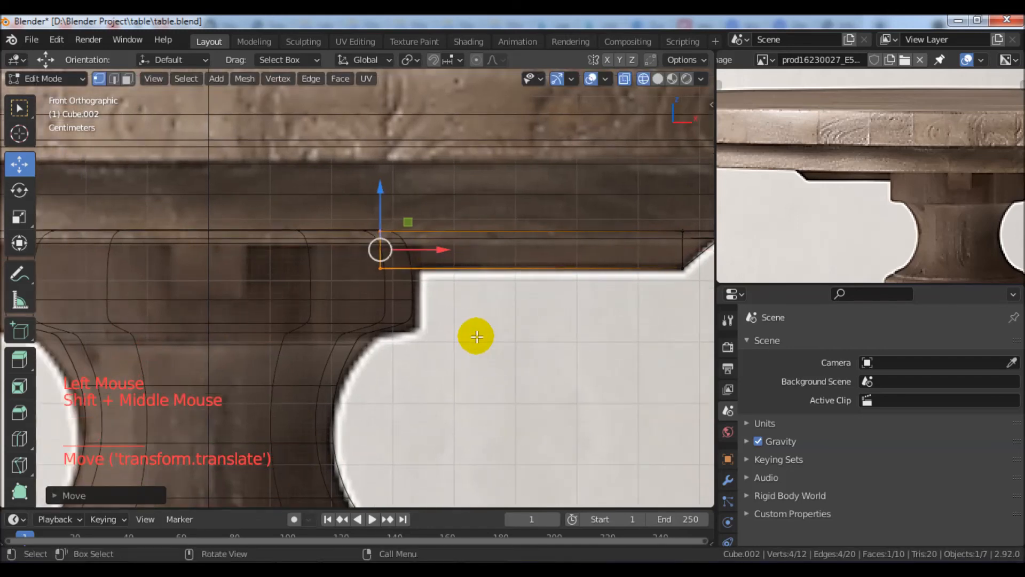
pyautogui.press('x')
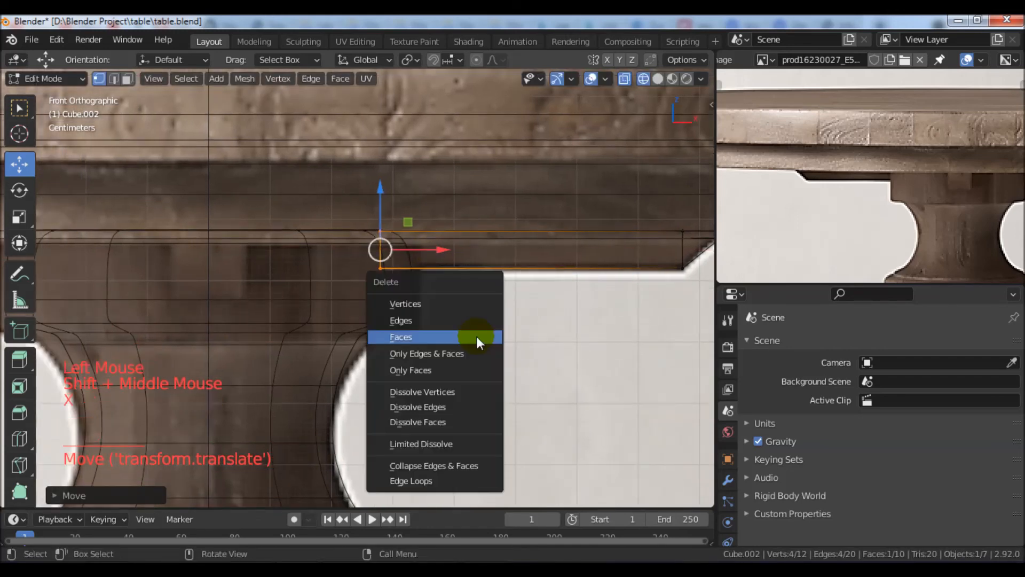
pyautogui.click(410, 338)
# Step: Delete the two top faces of the bracket that are hidden against the tabletop
pyautogui.moveTo(465, 296); pyautogui.dragTo(501, 309, button='middle')
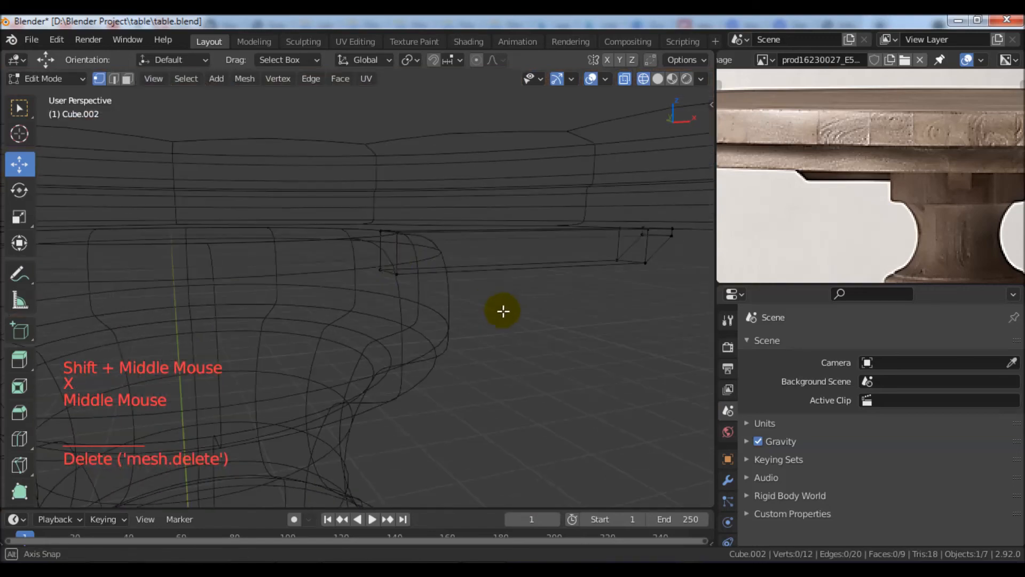
pyautogui.moveTo(393, 249); pyautogui.dragTo(364, 334, button='middle')
pyautogui.scroll(-3, 531, 316)
pyautogui.scroll(-2, 556, 289)
pyautogui.keyDown('shift'); pyautogui.moveTo(556, 289); pyautogui.dragTo(521, 334, button='middle'); pyautogui.keyUp('shift')
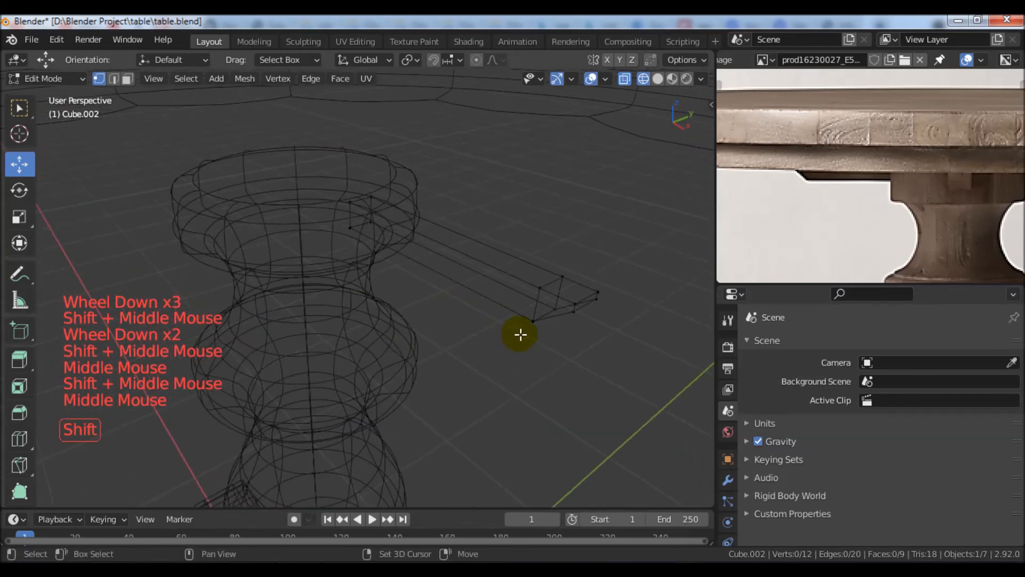
pyautogui.click(128, 79)
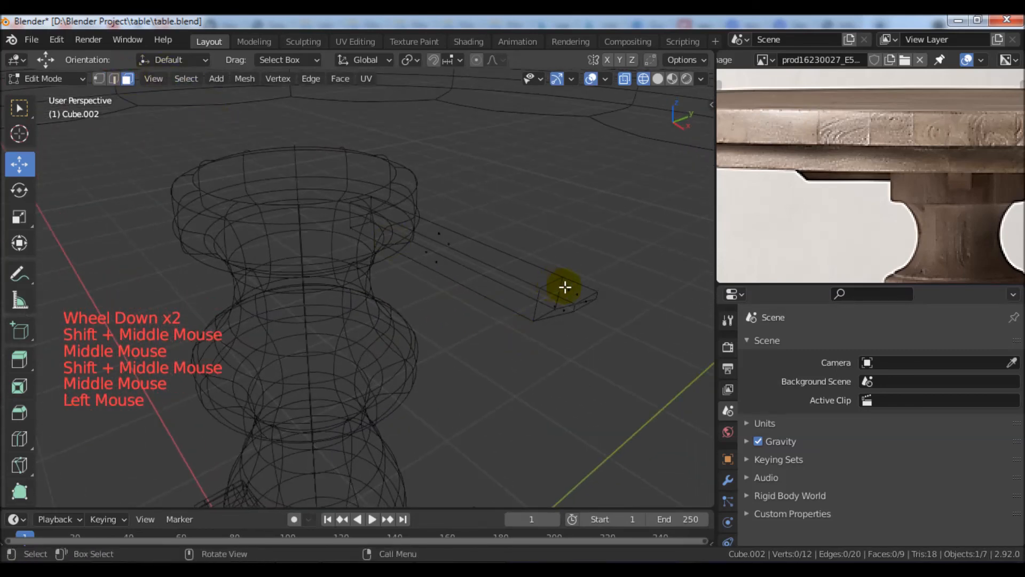
pyautogui.click(565, 286)
pyautogui.moveTo(565, 286); pyautogui.dragTo(533, 293, button='middle')
pyautogui.keyDown('shift'); pyautogui.click(537, 283); pyautogui.keyUp('shift')
pyautogui.scroll(-4, 617, 355)
pyautogui.keyDown('shift'); pyautogui.moveTo(618, 354); pyautogui.dragTo(611, 334, button='middle'); pyautogui.keyUp('shift')
pyautogui.scroll(-2, 612, 334)
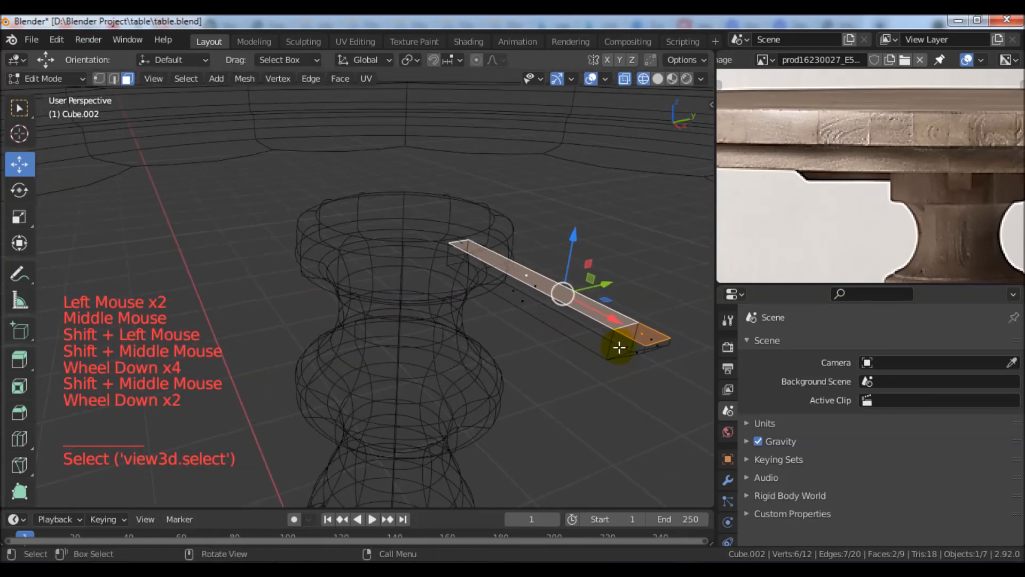
pyautogui.press('x')
pyautogui.click(618, 346)
# Step: Switch the viewport to solid shading and inspect the bracket from beneath the tabletop
pyautogui.moveTo(576, 359)
pyautogui.mouseDown(button='middle')
pyautogui.moveTo(497, 359)
pyautogui.moveTo(523, 246)
pyautogui.moveTo(478, 299)
pyautogui.moveTo(523, 369)
pyautogui.mouseUp(button='middle')
pyautogui.scroll(-3, 523, 382)
pyautogui.press('z')
pyautogui.click(607, 365)
pyautogui.scroll(-4, 613, 377)
pyautogui.keyDown('shift'); pyautogui.moveTo(523, 368); pyautogui.dragTo(377, 106, button='middle'); pyautogui.keyUp('shift')
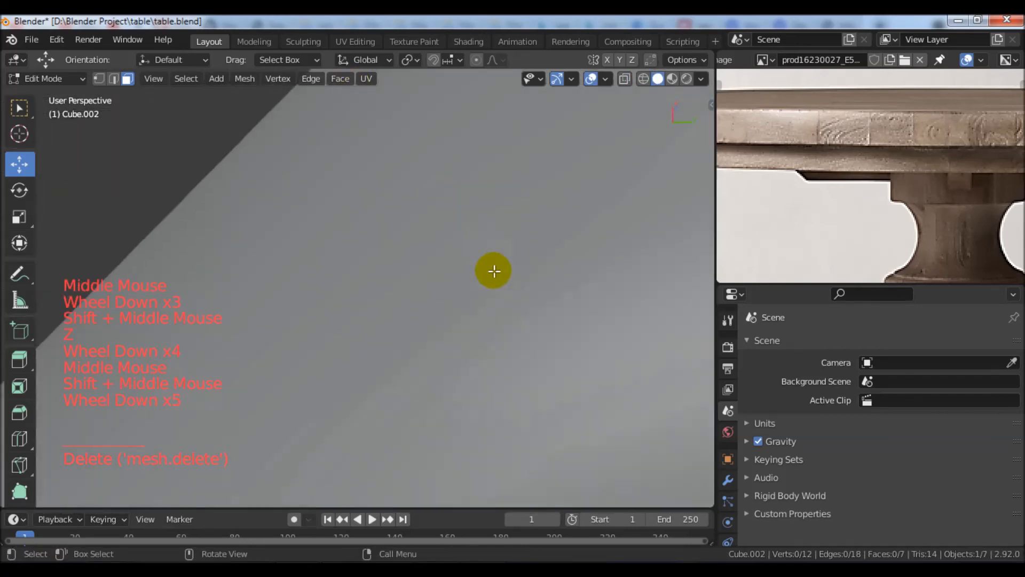
pyautogui.scroll(-20, 520, 305)
pyautogui.scroll(-8, 534, 309)
pyautogui.keyDown('shift'); pyautogui.moveTo(549, 311); pyautogui.dragTo(500, 231, button='middle'); pyautogui.keyUp('shift')
pyautogui.scroll(8, 486, 304)
pyautogui.scroll(3, 500, 232)
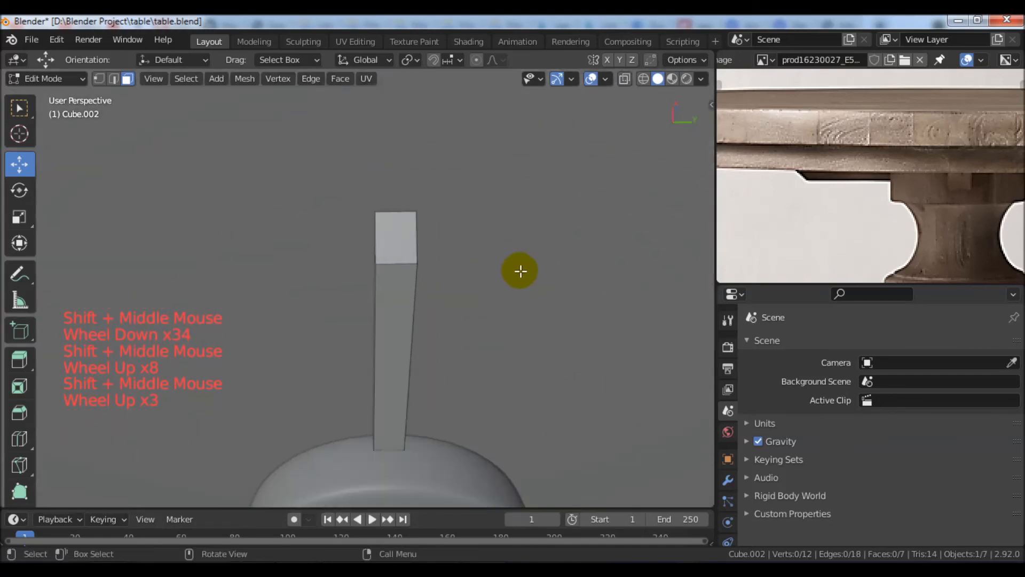
# Step: Add a Subdivision Surface modifier to the bracket and set its viewport level to 2
pyautogui.click(727, 479)
pyautogui.click(787, 342)
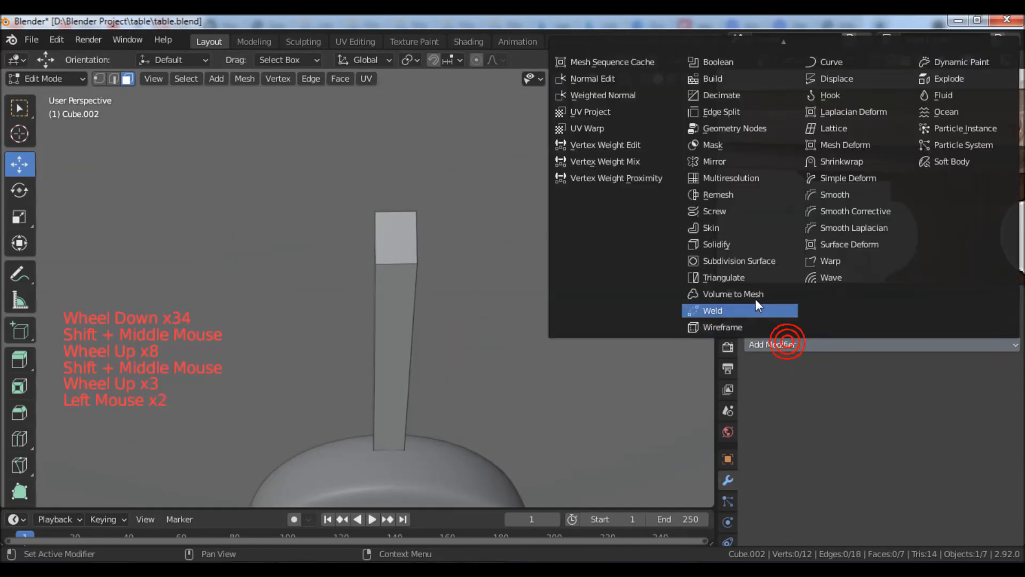
pyautogui.click(730, 255)
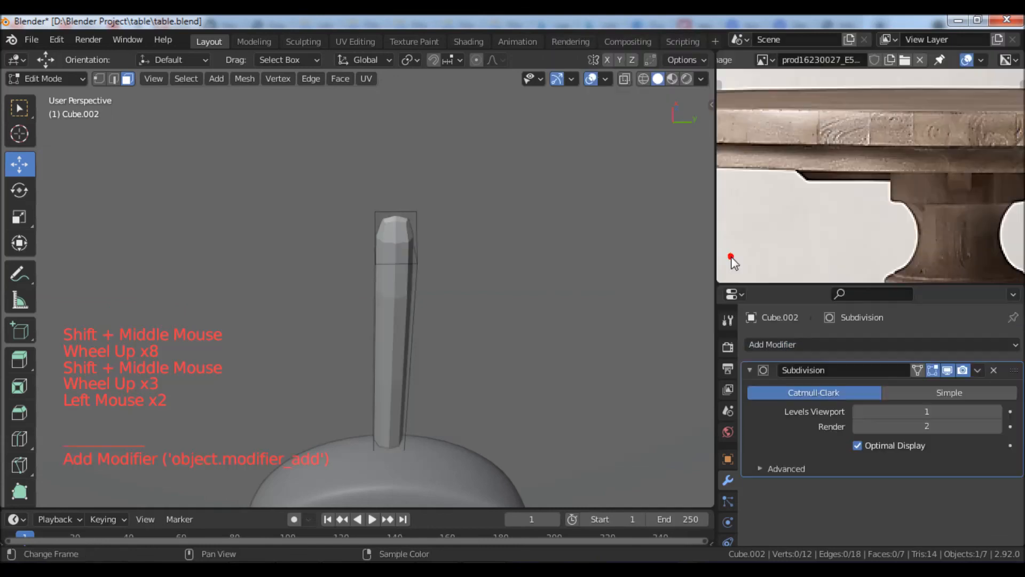
pyautogui.click(998, 411)
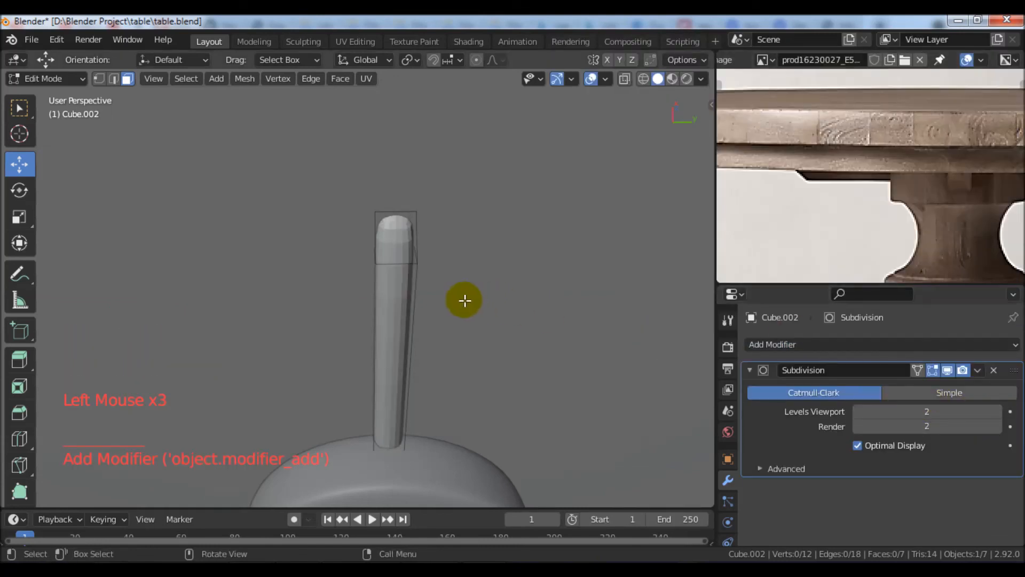
pyautogui.moveTo(490, 302)
pyautogui.keyDown('shift'); pyautogui.mouseDown(button='middle')
pyautogui.moveTo(517, 322)
pyautogui.moveTo(527, 347)
pyautogui.moveTo(515, 325)
pyautogui.moveTo(488, 323)
pyautogui.moveTo(471, 306)
pyautogui.mouseUp(button='middle'); pyautogui.keyUp('shift')
pyautogui.scroll(3, 472, 302)
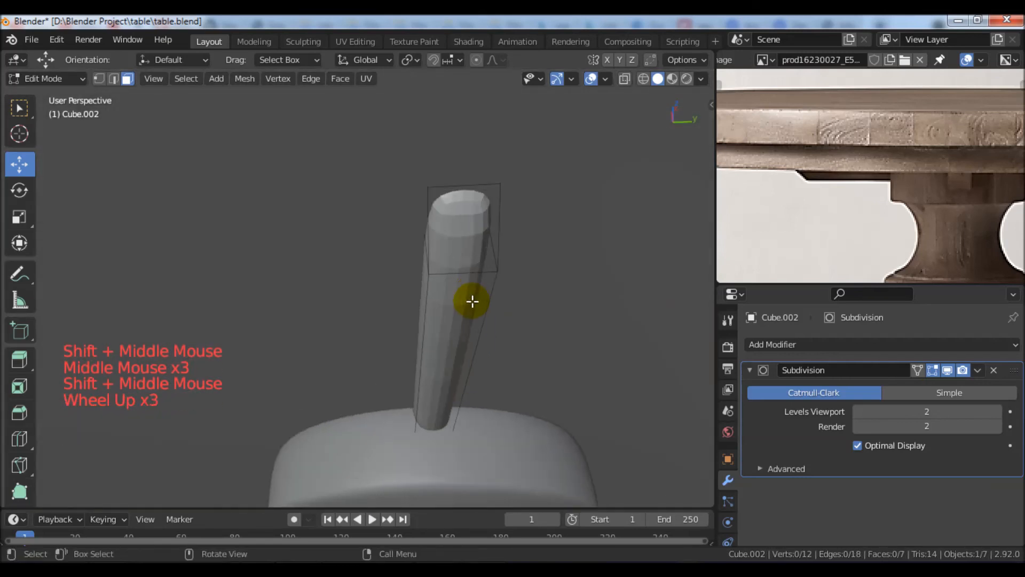
# Step: Add two lengthwise loop cuts along the bracket and scale them apart along Y toward its side edges
pyautogui.moveTo(467, 268)
pyautogui.mouseDown(button='middle')
pyautogui.moveTo(492, 311)
pyautogui.moveTo(458, 254)
pyautogui.mouseUp(button='middle')
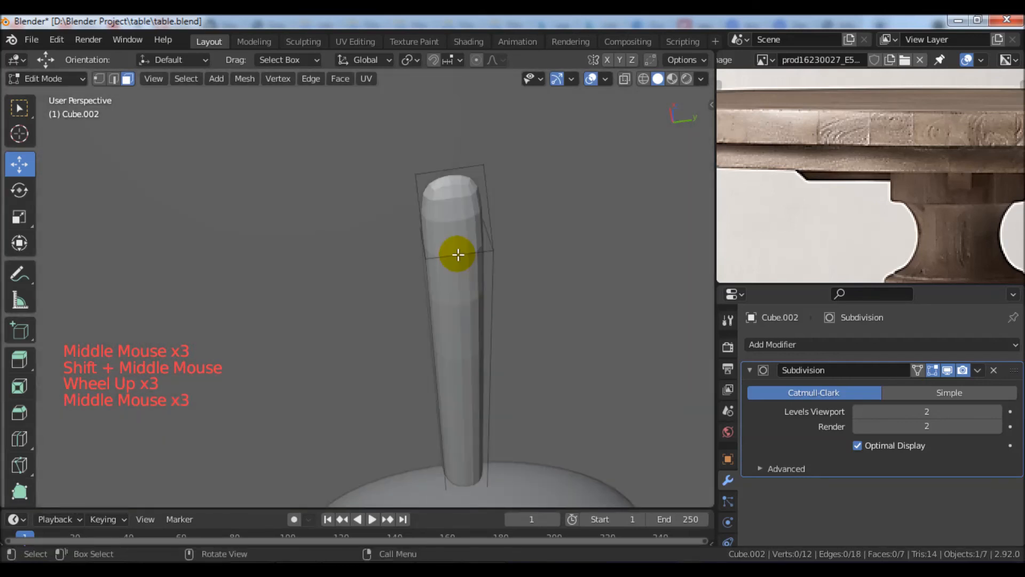
pyautogui.hotkey('ctrl', 'r')
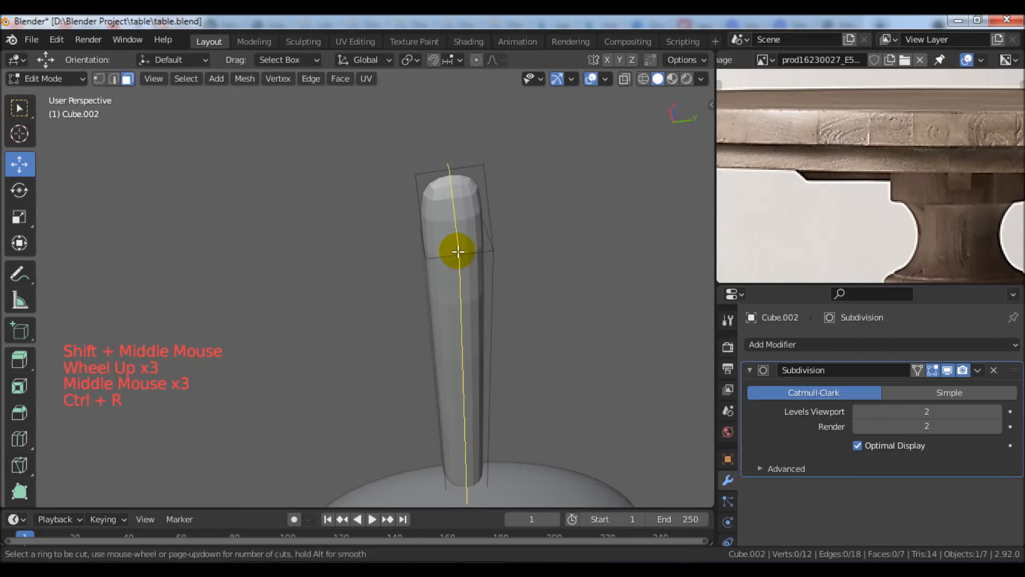
pyautogui.scroll(1, 458, 251)
pyautogui.click(458, 251)
pyautogui.rightClick(458, 252)
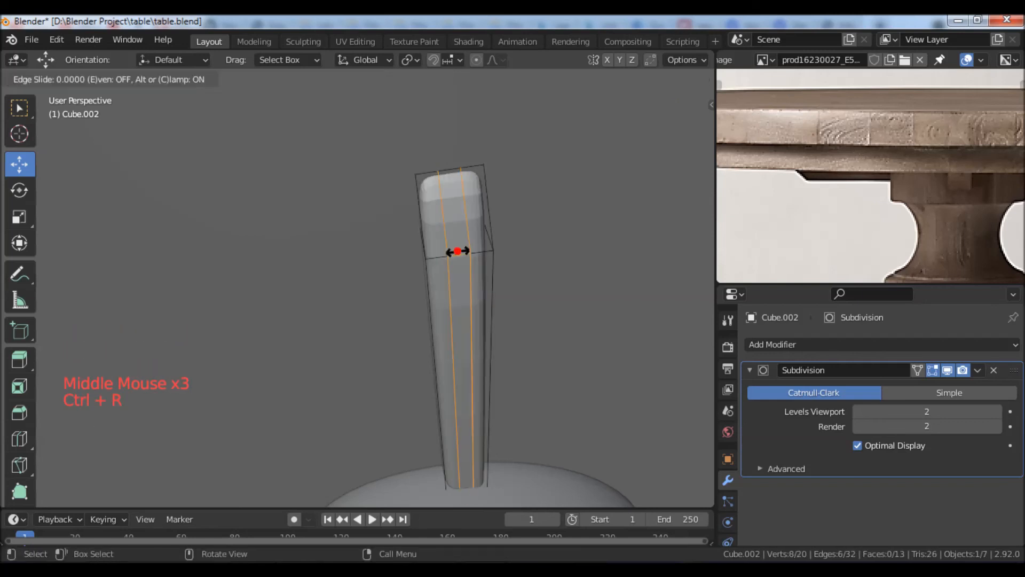
pyautogui.keyDown('shift'); pyautogui.moveTo(572, 376); pyautogui.dragTo(499, 326, button='middle'); pyautogui.keyUp('shift')
pyautogui.press('s')
pyautogui.press('y')
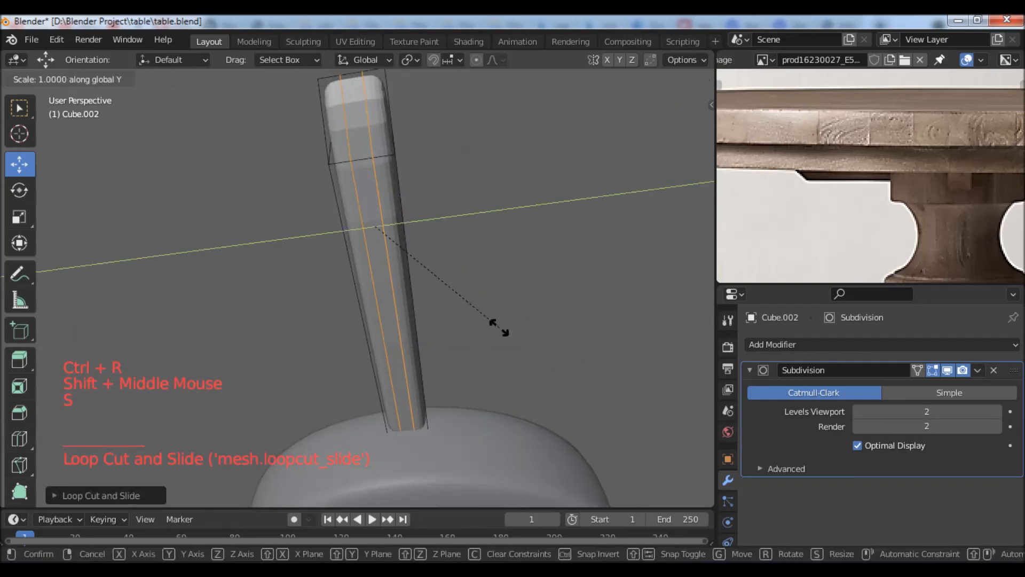
pyautogui.click(664, 314)
# Step: Add a loop cut on each side of the bracket's lower outer corner, both slid close to where the sloped end begins
pyautogui.moveTo(298, 251); pyautogui.dragTo(475, 333, button='middle')
pyautogui.moveTo(475, 333); pyautogui.dragTo(485, 325, button='middle')
pyautogui.hotkey('ctrl', 'r')
pyautogui.click(485, 326)
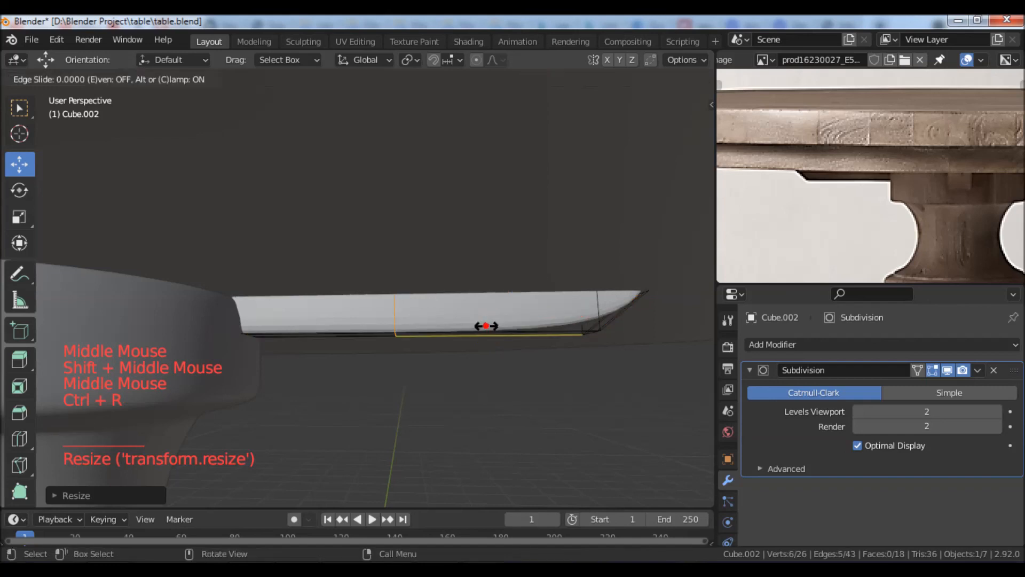
pyautogui.click(672, 321)
pyautogui.keyDown('shift'); pyautogui.moveTo(671, 322); pyautogui.dragTo(479, 327, button='middle'); pyautogui.keyUp('shift')
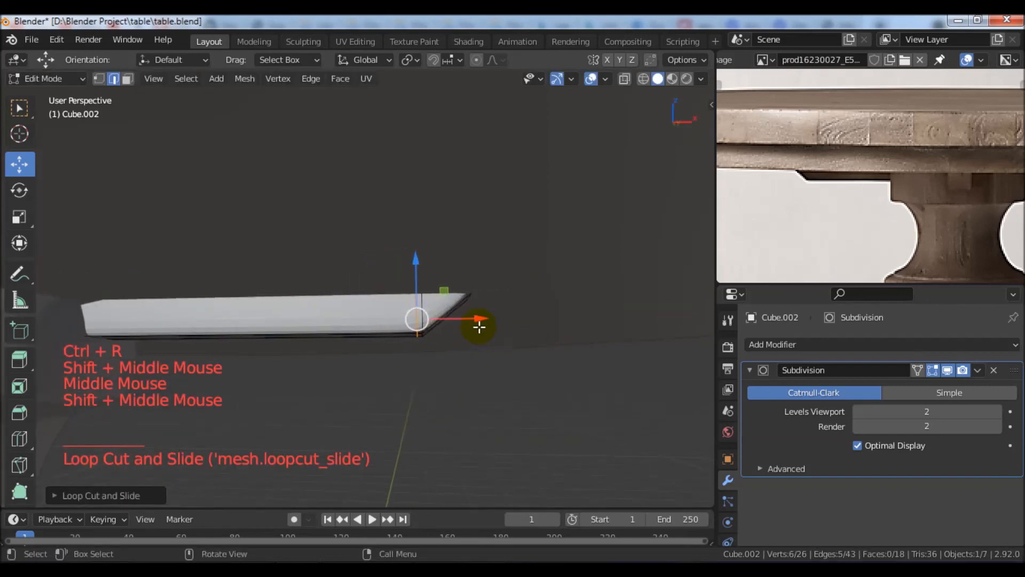
pyautogui.hotkey('ctrl', 'r')
pyautogui.click(444, 311)
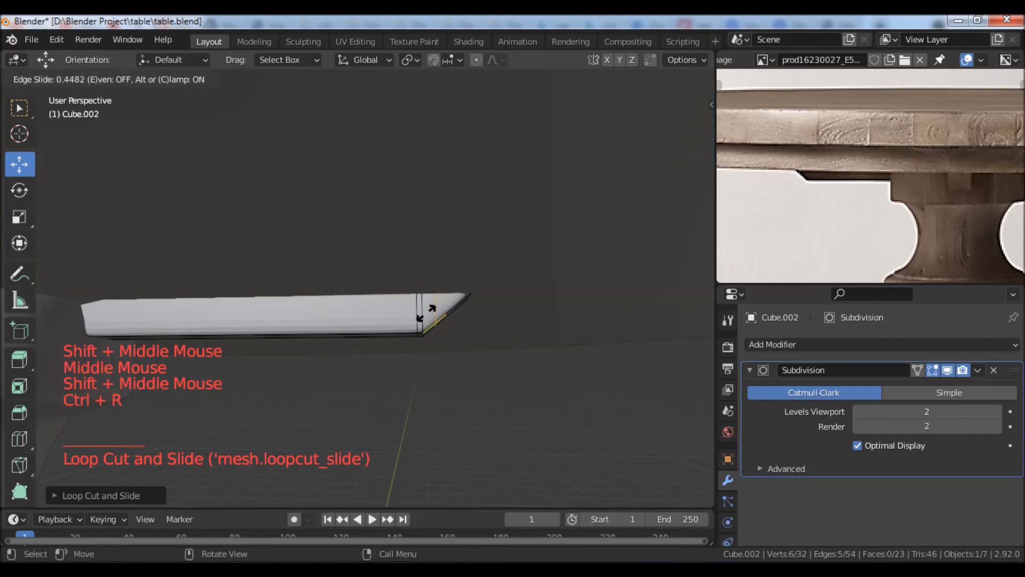
pyautogui.click(424, 314)
# Step: Add a loop cut across the bracket and slide it to the inner end at the column
pyautogui.keyDown('shift'); pyautogui.moveTo(428, 314); pyautogui.dragTo(379, 333, button='middle'); pyautogui.keyUp('shift')
pyautogui.hotkey('ctrl', 'r')
pyautogui.click(401, 323)
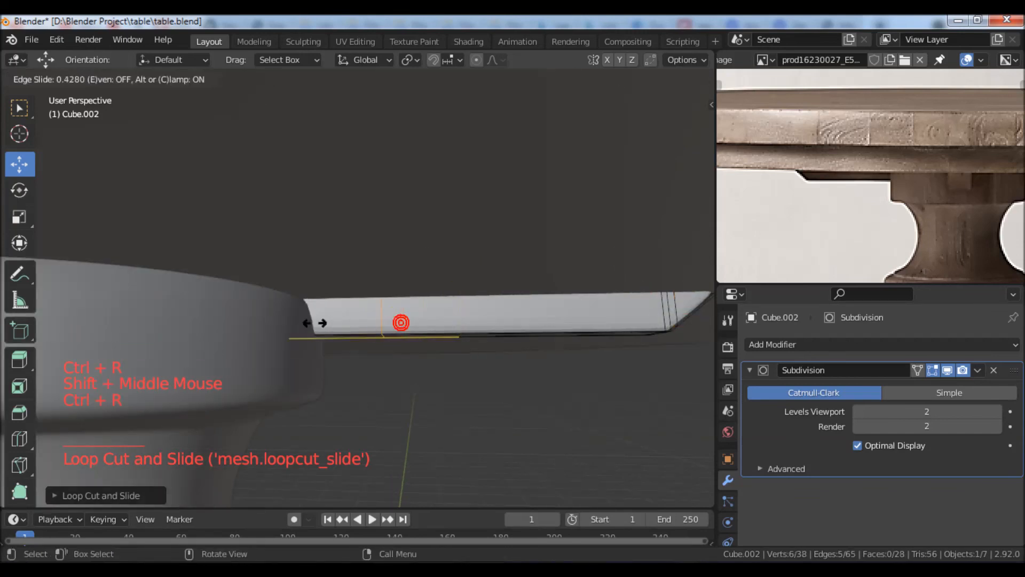
pyautogui.click(228, 321)
# Step: Return to Object Mode and apply Shade Smooth to the bracket
pyautogui.moveTo(229, 321); pyautogui.dragTo(266, 330, button='middle')
pyautogui.keyDown('shift'); pyautogui.moveTo(432, 373); pyautogui.dragTo(373, 329, button='middle'); pyautogui.keyUp('shift')
pyautogui.press('Tab')
pyautogui.scroll(5, 510, 290)
pyautogui.keyDown('shift'); pyautogui.moveTo(374, 329); pyautogui.dragTo(384, 343, button='middle'); pyautogui.keyUp('shift')
pyautogui.rightClick(354, 214)
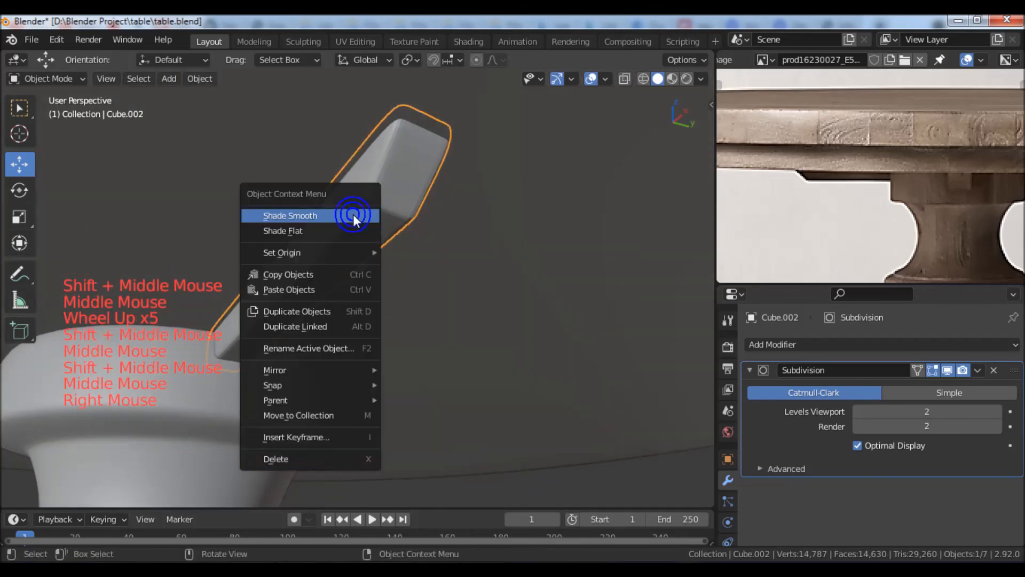
pyautogui.click(284, 219)
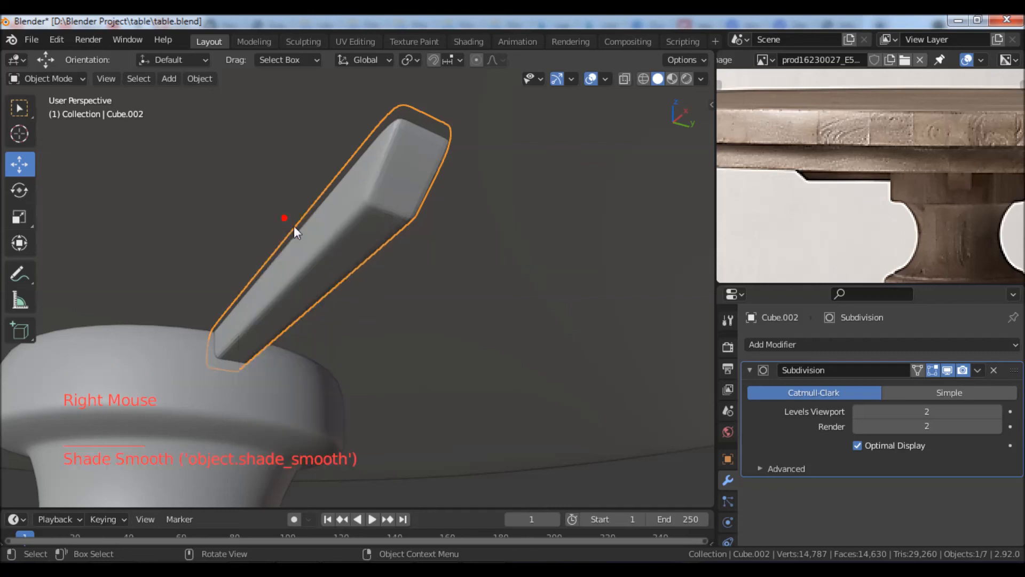
# Step: Select the turned column and snap the 3D cursor to its origin
pyautogui.scroll(-3, 382, 297)
pyautogui.scroll(-3, 429, 322)
pyautogui.moveTo(382, 297); pyautogui.dragTo(415, 341, button='middle')
pyautogui.scroll(-7, 429, 322)
pyautogui.scroll(4, 466, 335)
pyautogui.moveTo(415, 341); pyautogui.dragTo(498, 307, button='middle')
pyautogui.click(444, 261)
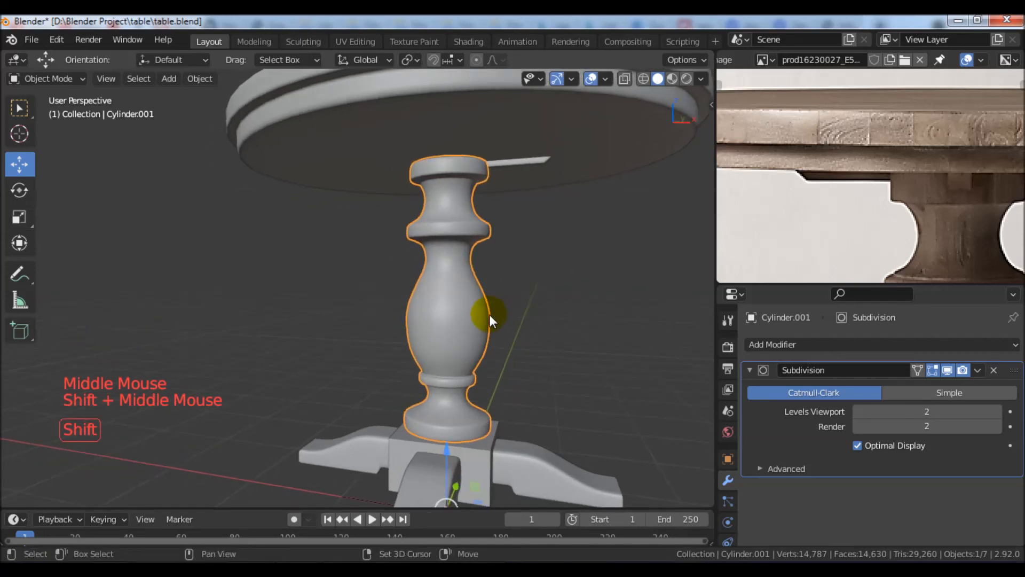
pyautogui.hotkey('shift', 's')
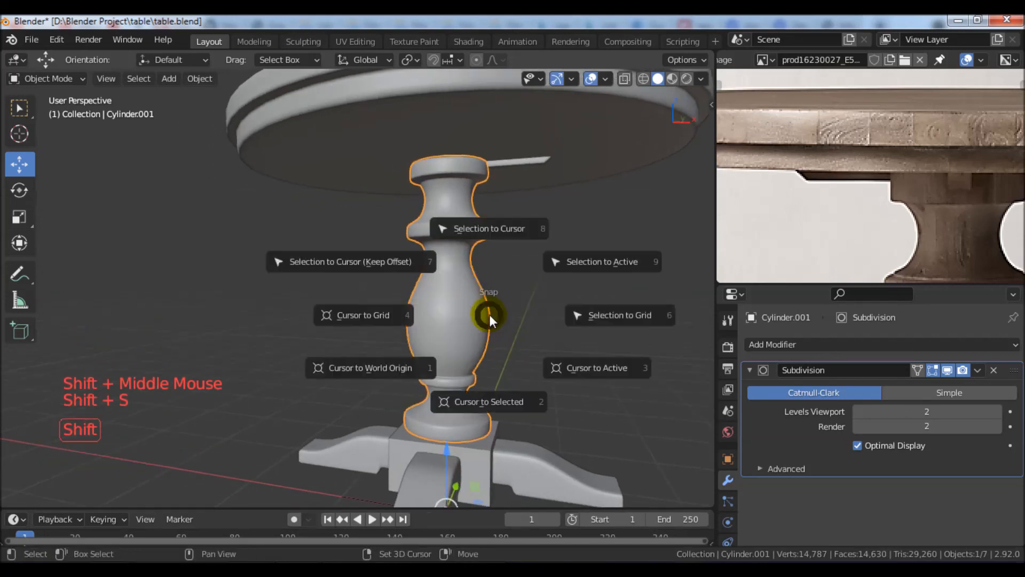
pyautogui.click(481, 401)
pyautogui.moveTo(507, 382); pyautogui.dragTo(567, 360, button='middle')
# Step: Snap the 3D cursor to the centre of the edge loop at the lower rim of the column's top collar
pyautogui.press('Tab')
pyautogui.keyDown('shift'); pyautogui.moveTo(496, 222); pyautogui.dragTo(499, 228, button='middle'); pyautogui.keyUp('shift')
pyautogui.scroll(3, 499, 291)
pyautogui.keyDown('shift'); pyautogui.moveTo(499, 290); pyautogui.dragTo(450, 299, button='middle'); pyautogui.keyUp('shift')
pyautogui.scroll(2, 435, 206)
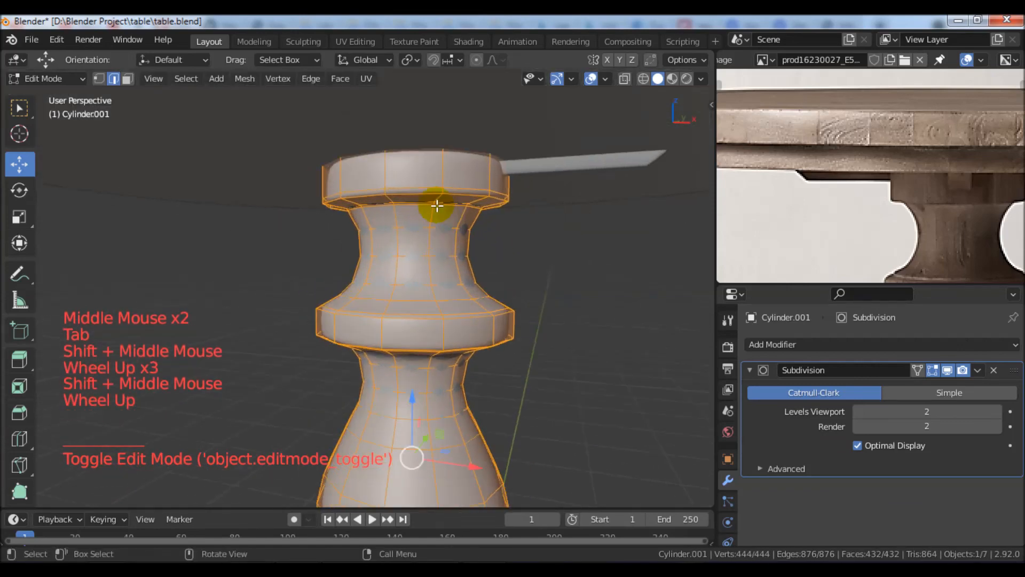
pyautogui.click(427, 183)
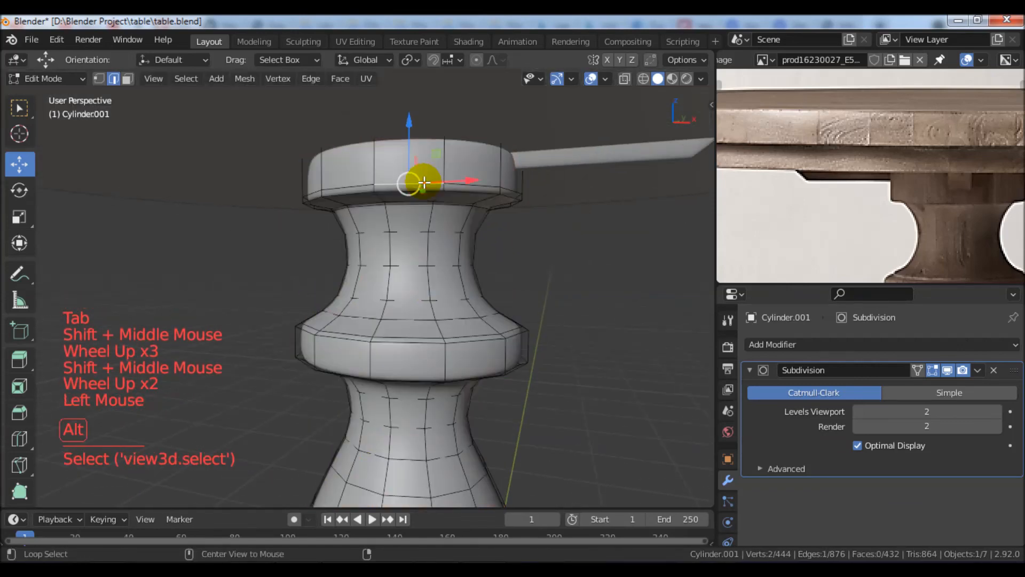
pyautogui.keyDown('alt'); pyautogui.click(424, 183); pyautogui.keyUp('alt')
pyautogui.moveTo(424, 183); pyautogui.dragTo(551, 273, button='middle')
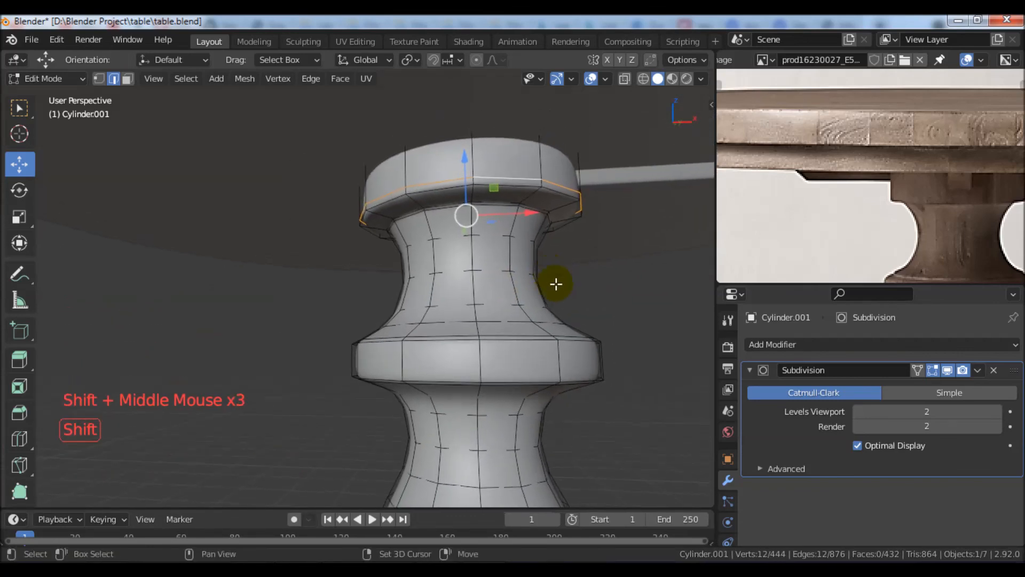
pyautogui.hotkey('shift', 's')
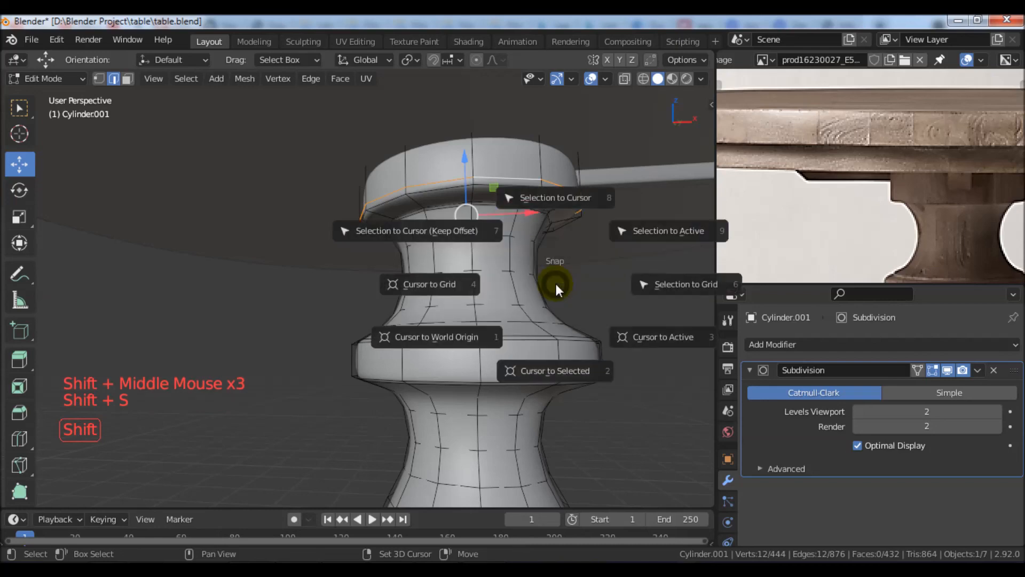
pyautogui.click(550, 372)
pyautogui.moveTo(553, 372); pyautogui.dragTo(587, 312, button='middle')
pyautogui.press('Tab')
# Step: Set the bracket's origin to the 3D cursor
pyautogui.scroll(-2, 604, 337)
pyautogui.moveTo(588, 312); pyautogui.dragTo(575, 233, button='middle')
pyautogui.click(575, 234)
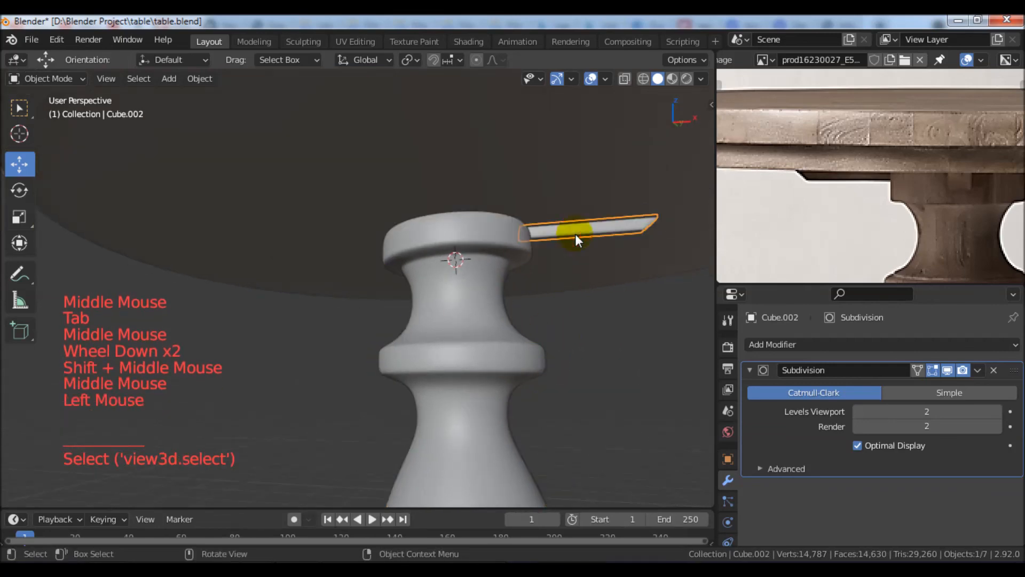
pyautogui.click(196, 80)
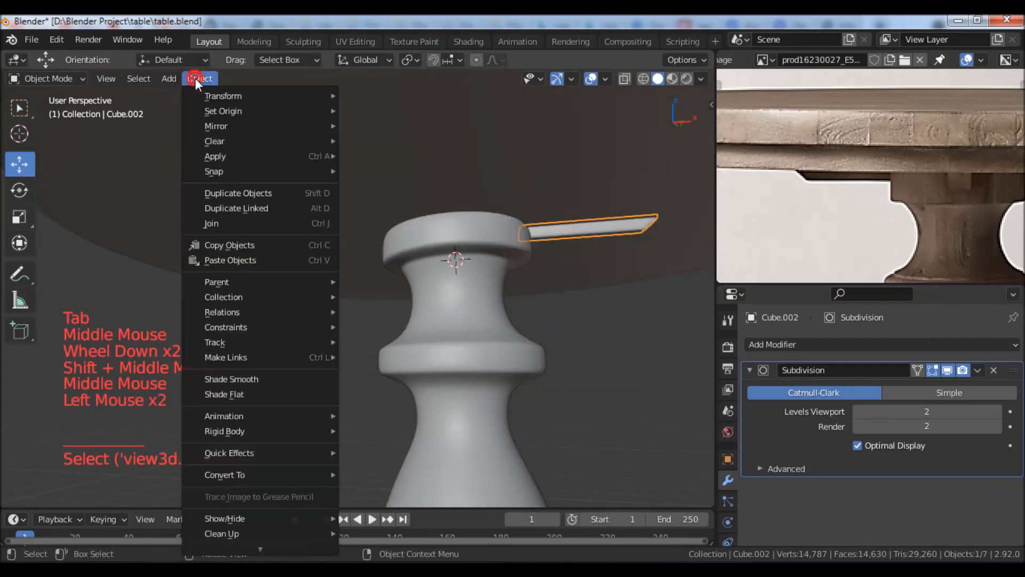
pyautogui.moveTo(231, 111)
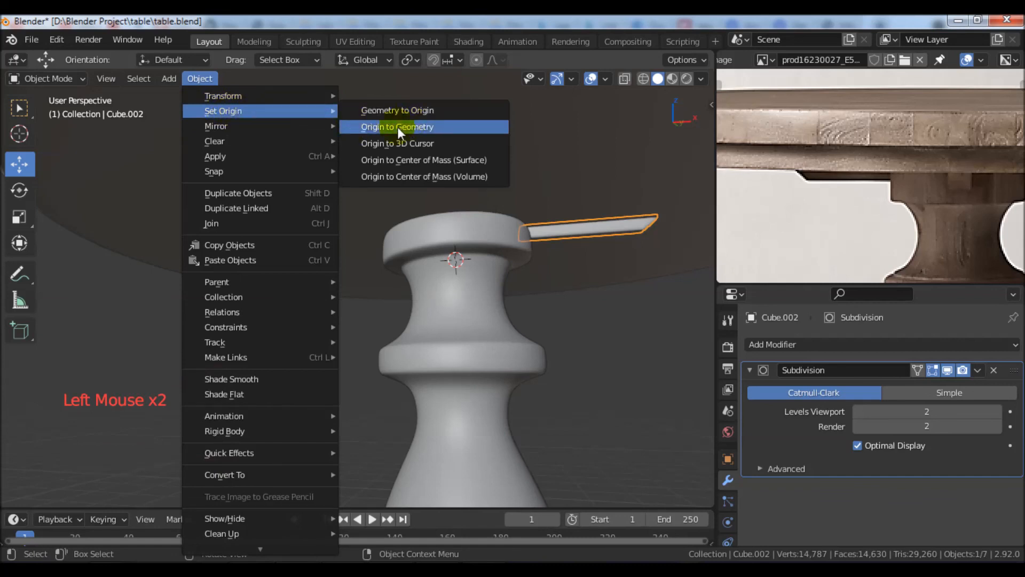
pyautogui.click(415, 143)
pyautogui.moveTo(552, 271); pyautogui.dragTo(501, 203, button='middle')
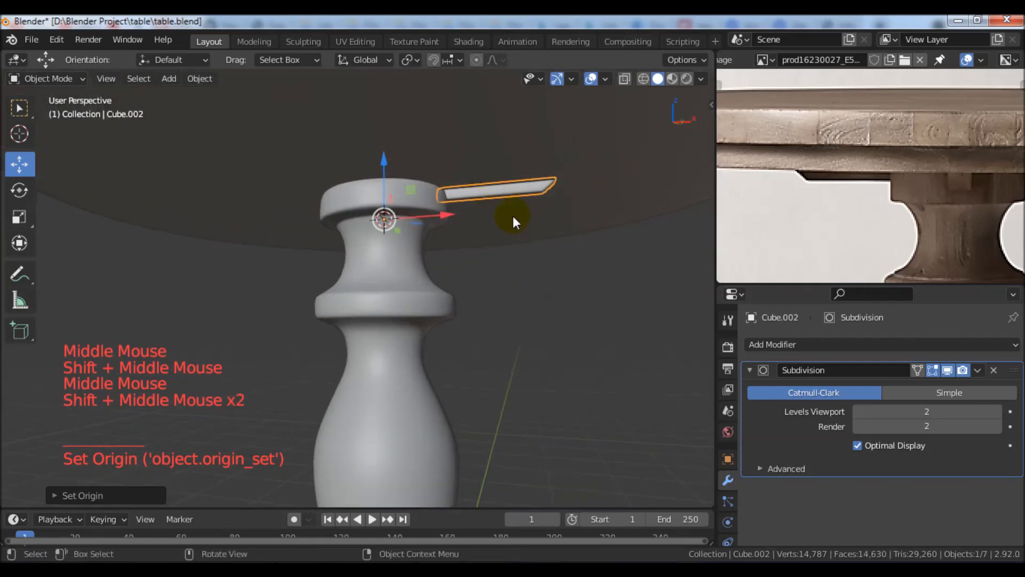
# Step: Add an Array modifier to the bracket, with Relative Offset disabled and Object Offset enabled
pyautogui.scroll(2, 513, 215)
pyautogui.click(765, 345)
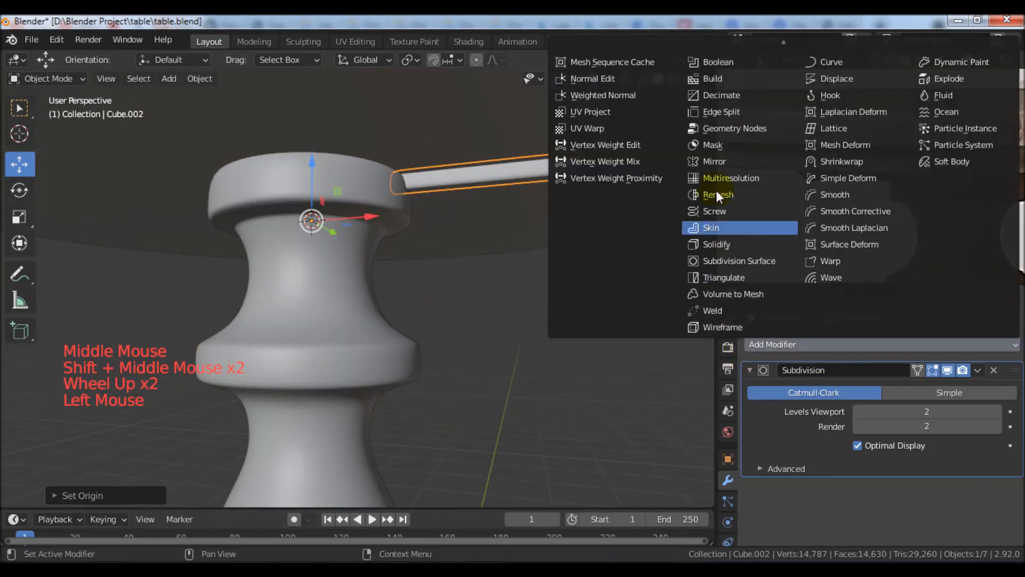
pyautogui.moveTo(756, 34)
pyautogui.click(724, 72)
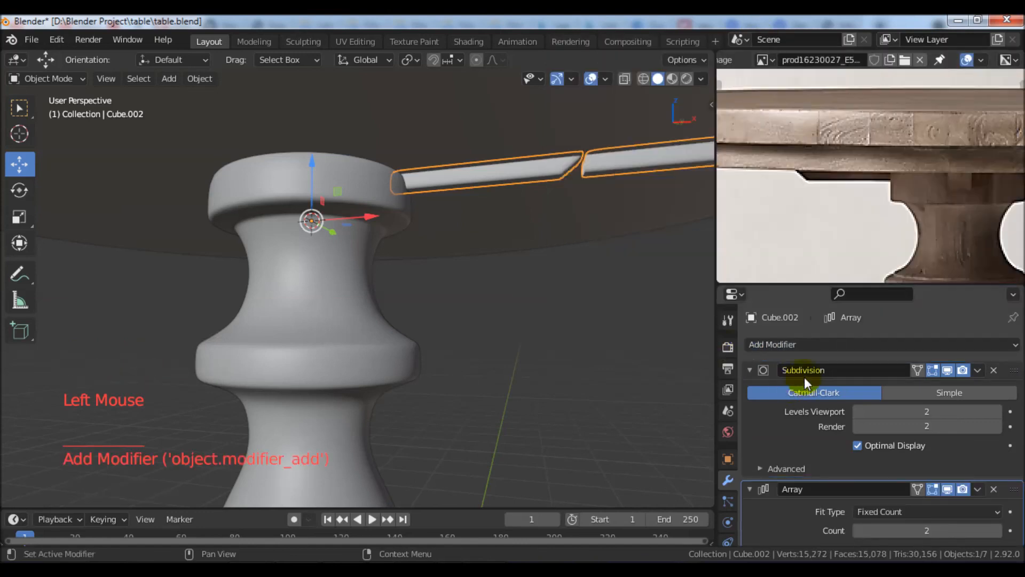
pyautogui.click(750, 369)
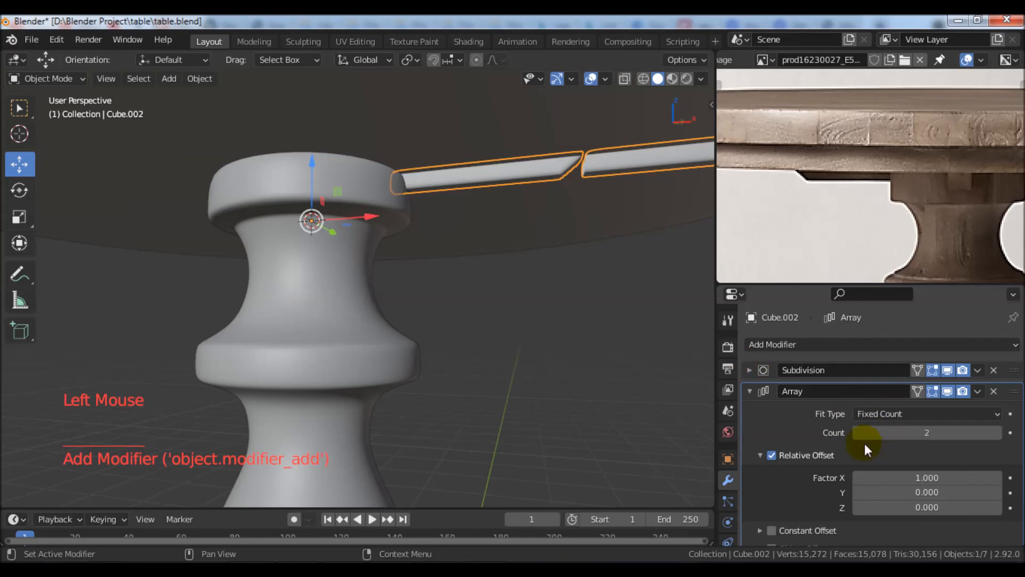
pyautogui.click(772, 455)
pyautogui.click(760, 455)
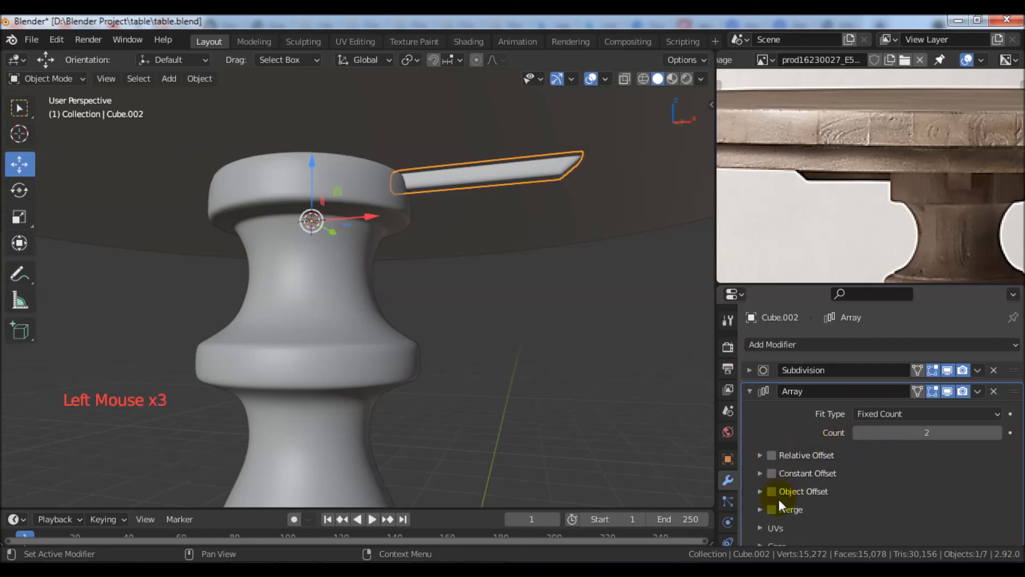
pyautogui.click(760, 491)
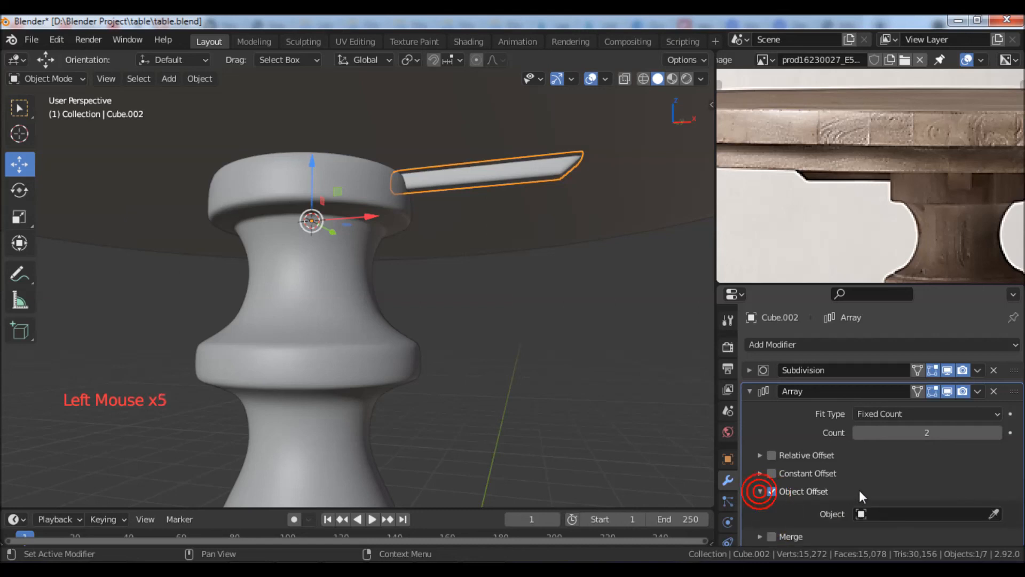
pyautogui.scroll(-1, 858, 490)
# Step: Add a Plain Axes empty at the 3D cursor in the column's centre
pyautogui.keyDown('shift'); pyautogui.moveTo(598, 338); pyautogui.dragTo(569, 312, button='middle'); pyautogui.keyUp('shift')
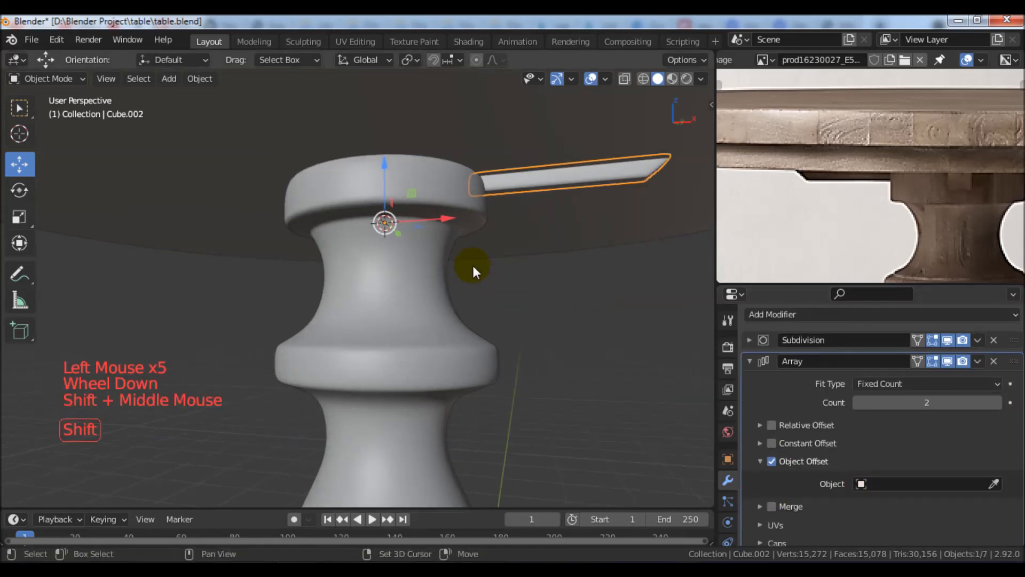
pyautogui.hotkey('shift', 'a')
pyautogui.moveTo(427, 403)
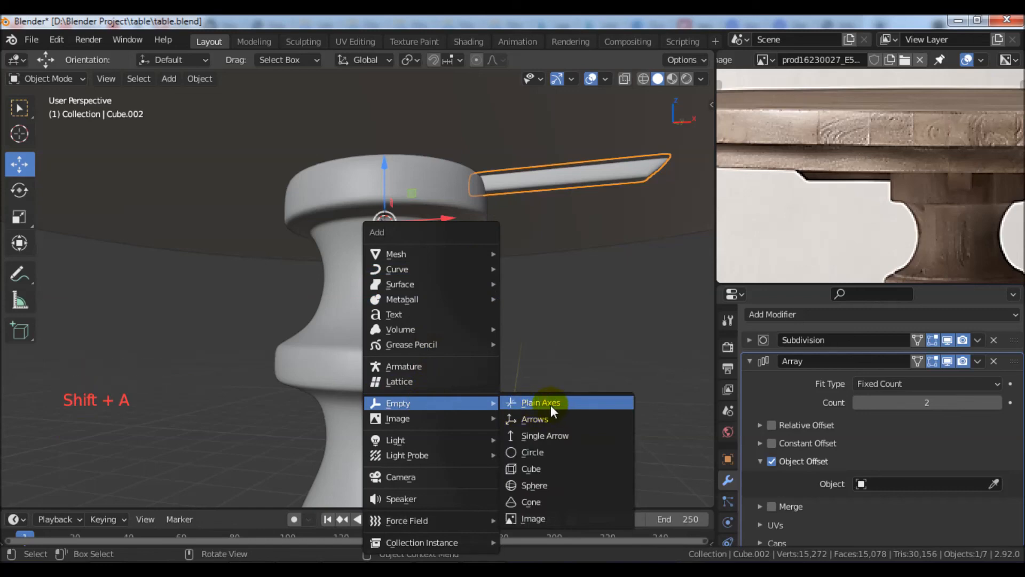
pyautogui.click(551, 405)
# Step: Assign the new empty as the offset object of the bracket's Array modifier
pyautogui.scroll(-3, 533, 338)
pyautogui.moveTo(503, 341); pyautogui.dragTo(544, 347, button='middle')
pyautogui.moveTo(544, 347); pyautogui.dragTo(628, 356, button='middle')
pyautogui.click(510, 235)
pyautogui.scroll(2, 511, 235)
pyautogui.scroll(-1, 605, 348)
pyautogui.click(994, 483)
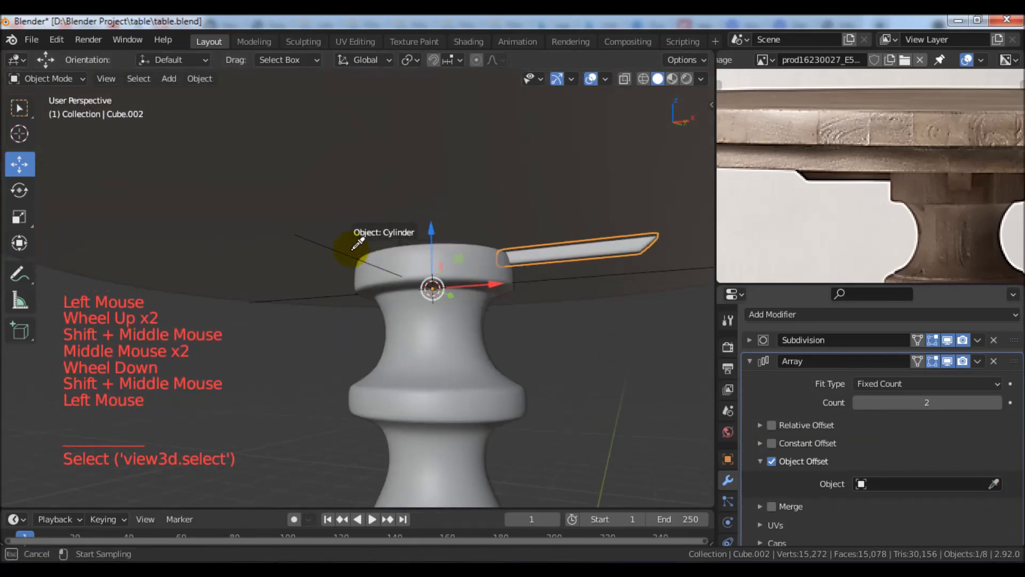
pyautogui.click(343, 248)
pyautogui.keyDown('shift'); pyautogui.moveTo(589, 363); pyautogui.dragTo(558, 342, button='middle'); pyautogui.keyUp('shift')
pyautogui.moveTo(558, 342); pyautogui.dragTo(521, 320, button='middle')
pyautogui.scroll(2, 554, 331)
pyautogui.scroll(-2, 485, 229)
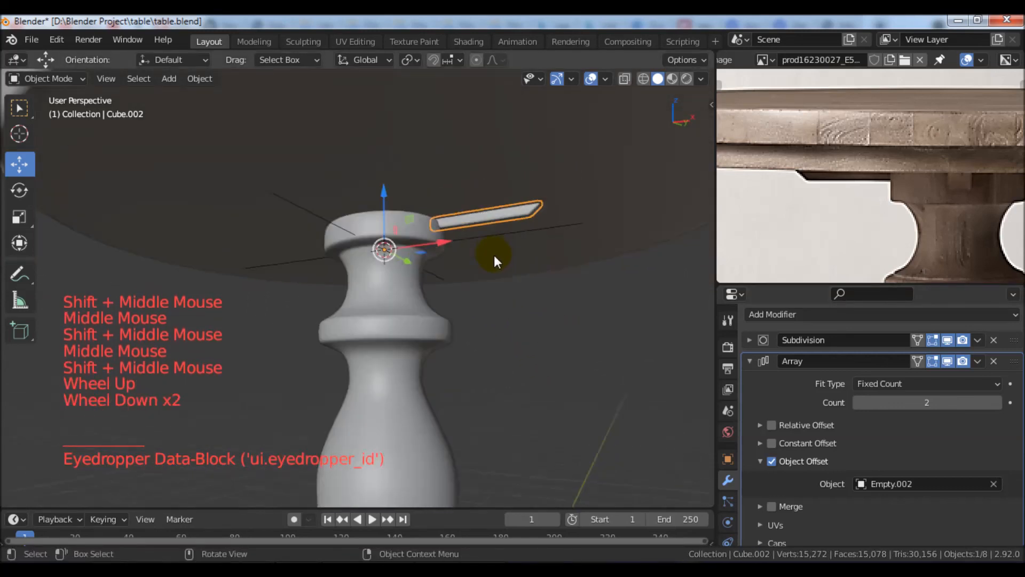
# Step: Rotate the empty under the tabletop by 90° around the global Z axis
pyautogui.moveTo(494, 255); pyautogui.dragTo(386, 216, button='middle')
pyautogui.click(395, 214)
pyautogui.moveTo(514, 271); pyautogui.dragTo(530, 320, button='middle')
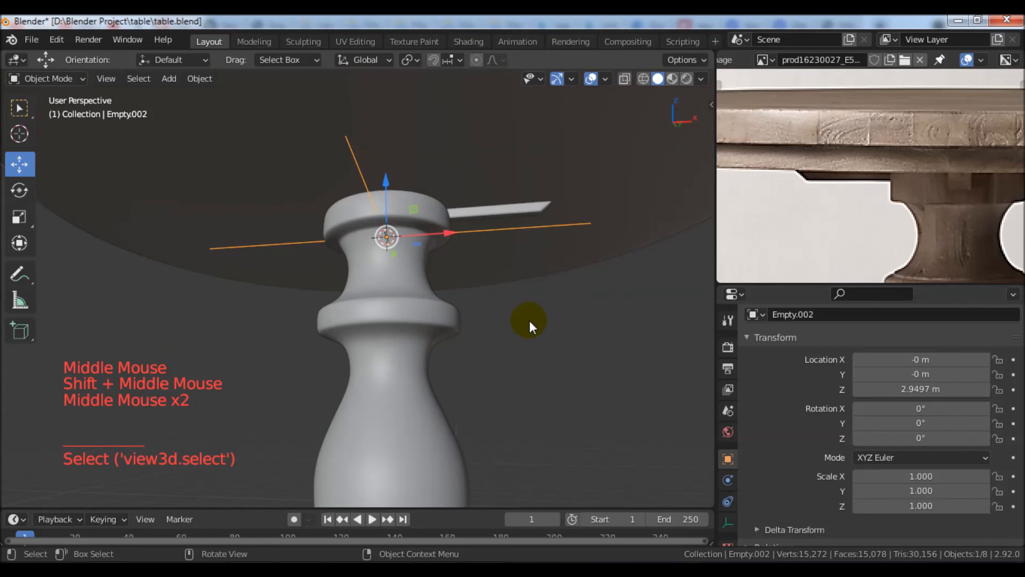
pyautogui.press('r')
pyautogui.press('z')
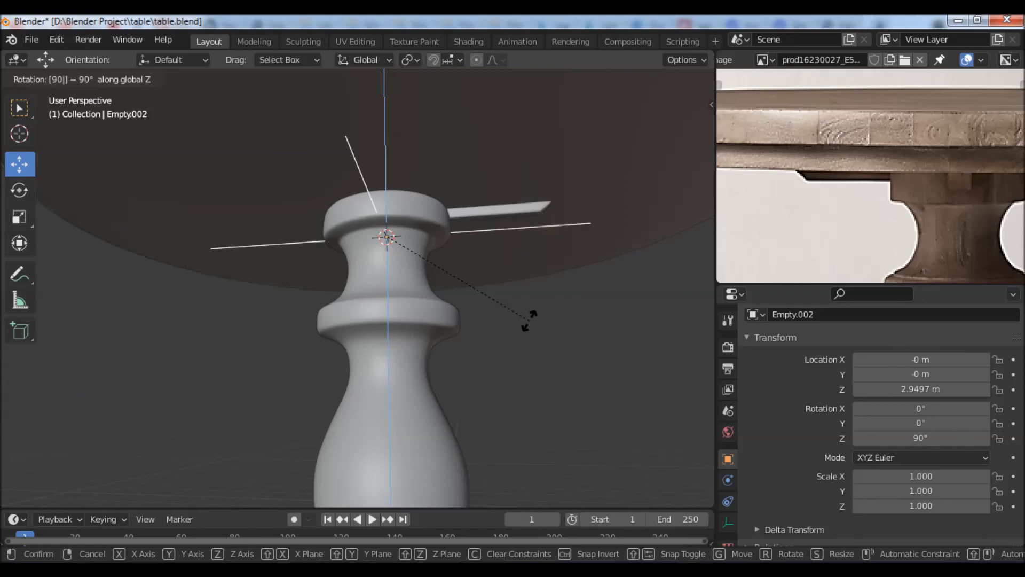
pyautogui.press('Return')
pyautogui.moveTo(530, 320); pyautogui.dragTo(422, 295, button='middle')
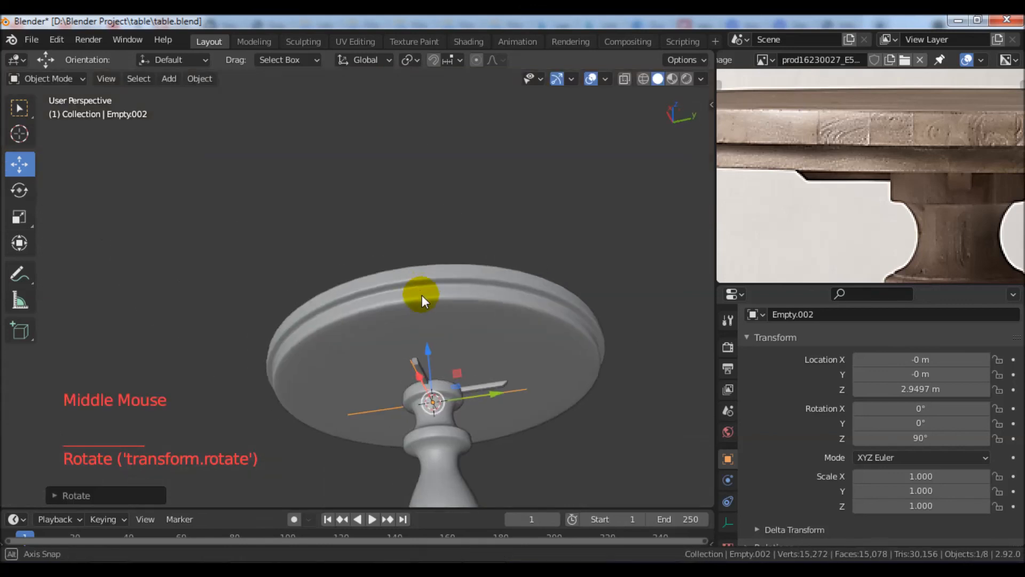
# Step: Set the bracket's array count to 4
pyautogui.scroll(3, 503, 395)
pyautogui.keyDown('shift'); pyautogui.moveTo(503, 395); pyautogui.dragTo(520, 372, button='middle'); pyautogui.keyUp('shift')
pyautogui.scroll(3, 520, 373)
pyautogui.click(502, 300)
pyautogui.moveTo(502, 300); pyautogui.dragTo(539, 363, button='middle')
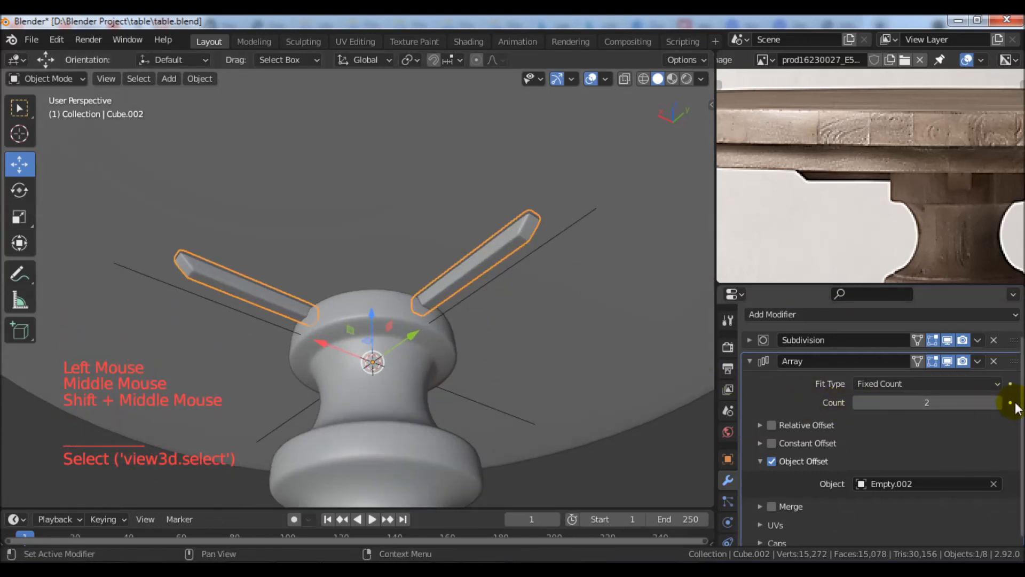
pyautogui.click(996, 402)
pyautogui.click(996, 402)
# Step: Deselect everything and inspect the whole table with its brackets, column and feet
pyautogui.moveTo(459, 368); pyautogui.dragTo(470, 332, button='middle')
pyautogui.scroll(-2, 477, 385)
pyautogui.scroll(-3, 421, 369)
pyautogui.keyDown('shift'); pyautogui.moveTo(470, 332); pyautogui.dragTo(465, 288, button='middle'); pyautogui.keyUp('shift')
pyautogui.scroll(1, 468, 289)
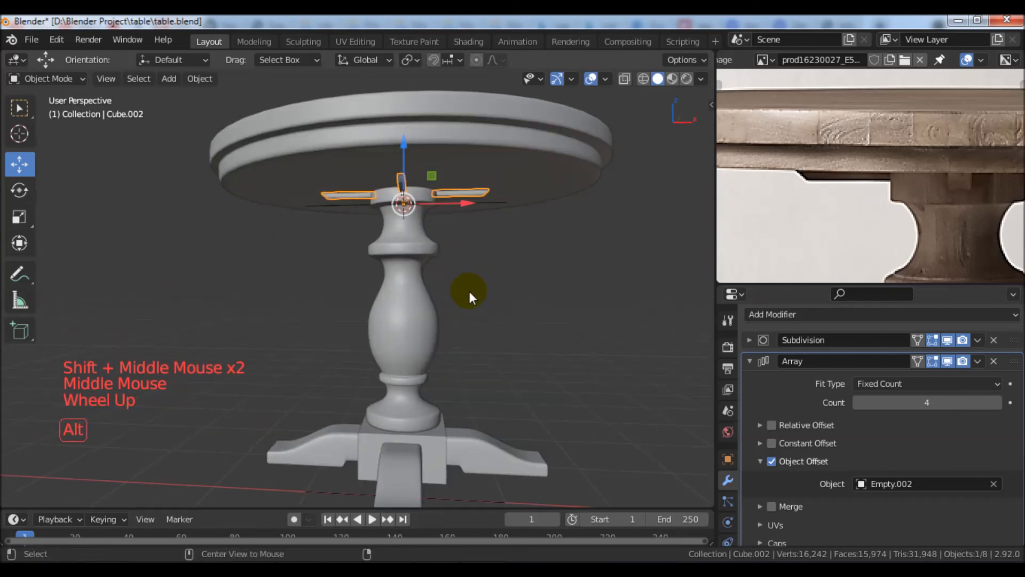
pyautogui.hotkey('alt', 'a')
pyautogui.moveTo(485, 267); pyautogui.dragTo(496, 313, button='middle')
pyautogui.scroll(2, 459, 265)
pyautogui.scroll(-3, 493, 307)
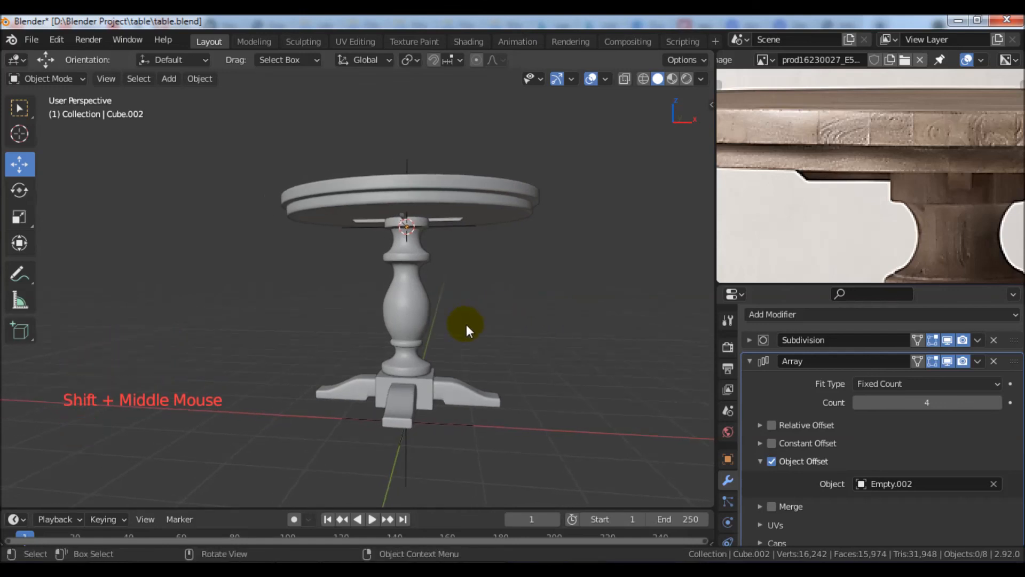
pyautogui.scroll(2, 465, 330)
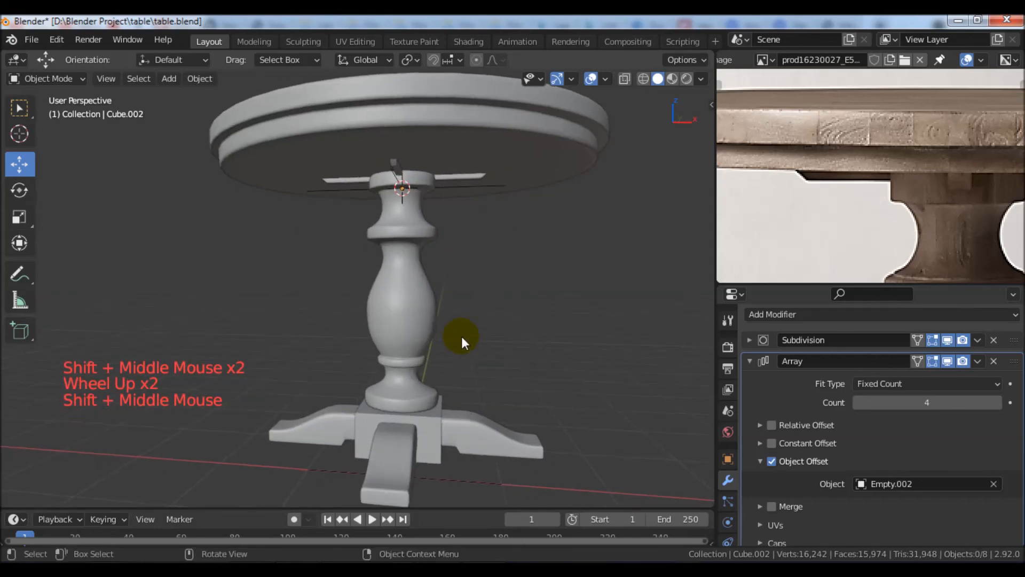